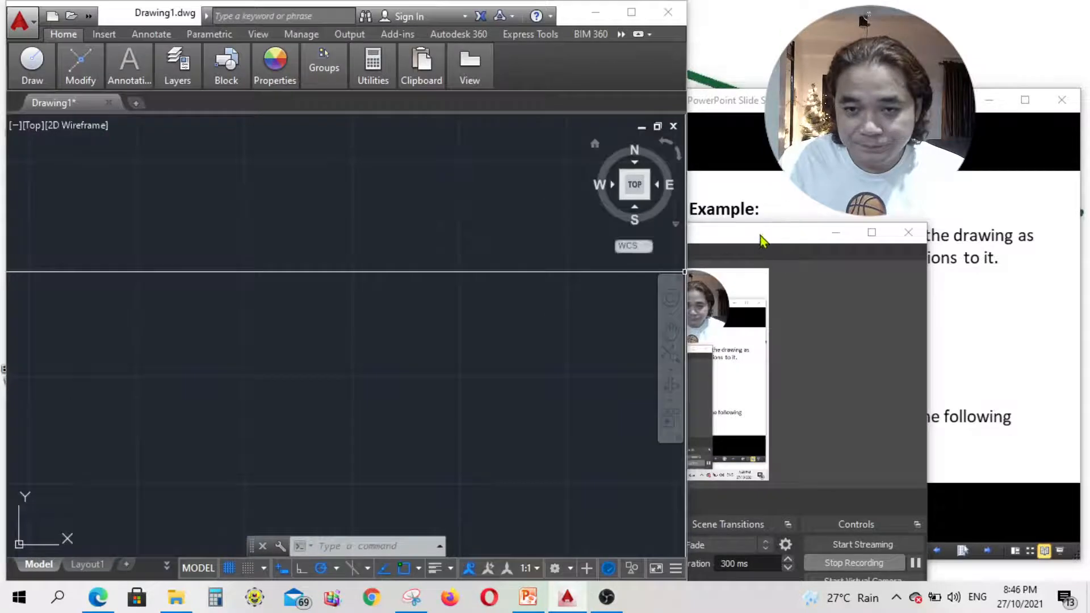
drag(816, 233, 696, 131)
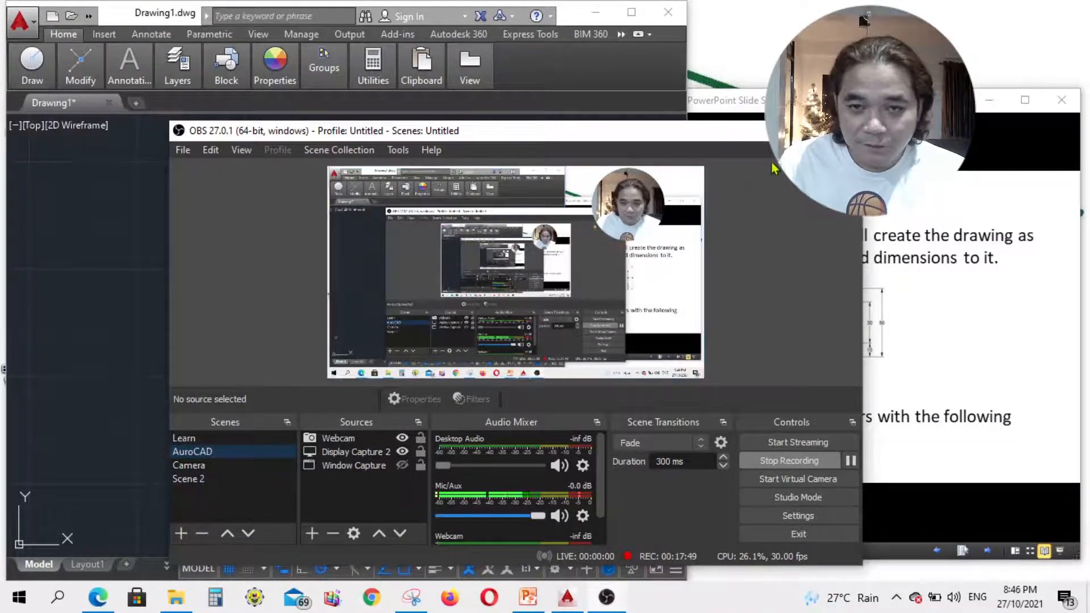
click(771, 131)
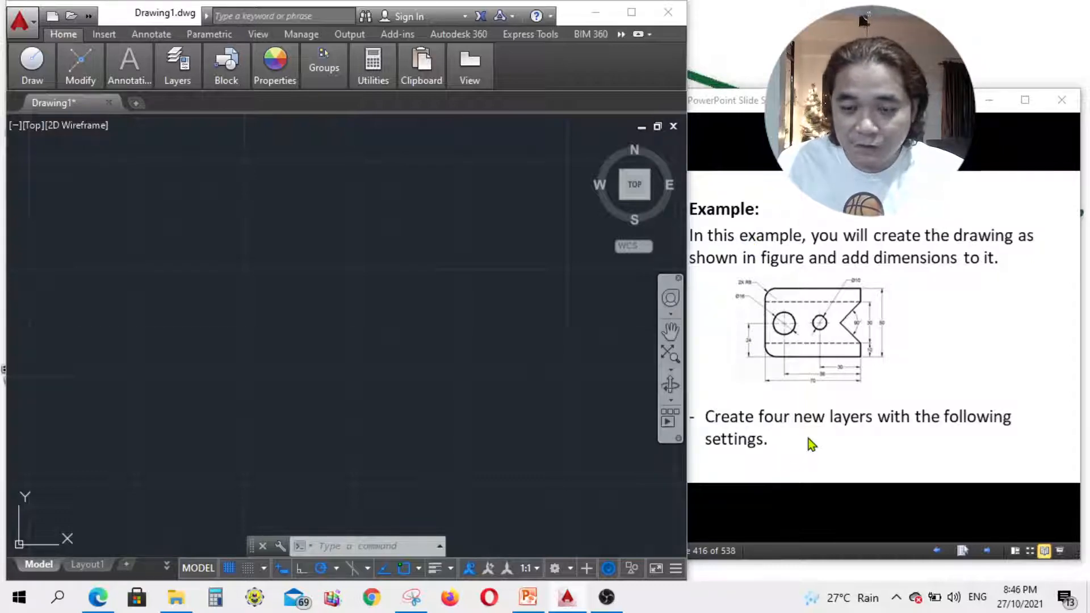
Switch to the PowerPoint slide show and advance to the slide listing the required layer settings.
click(988, 552)
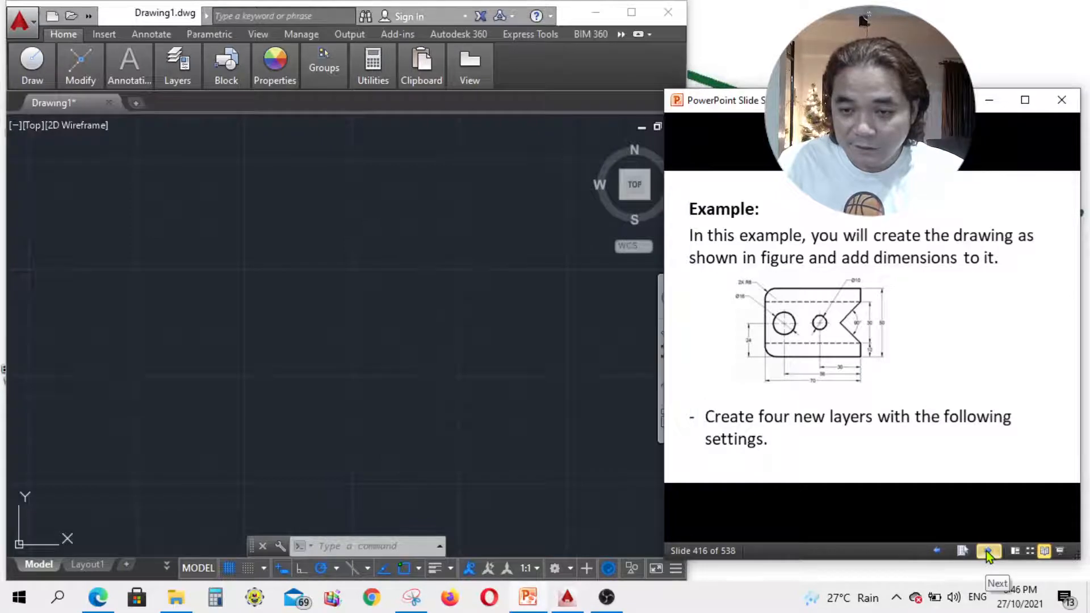
click(988, 551)
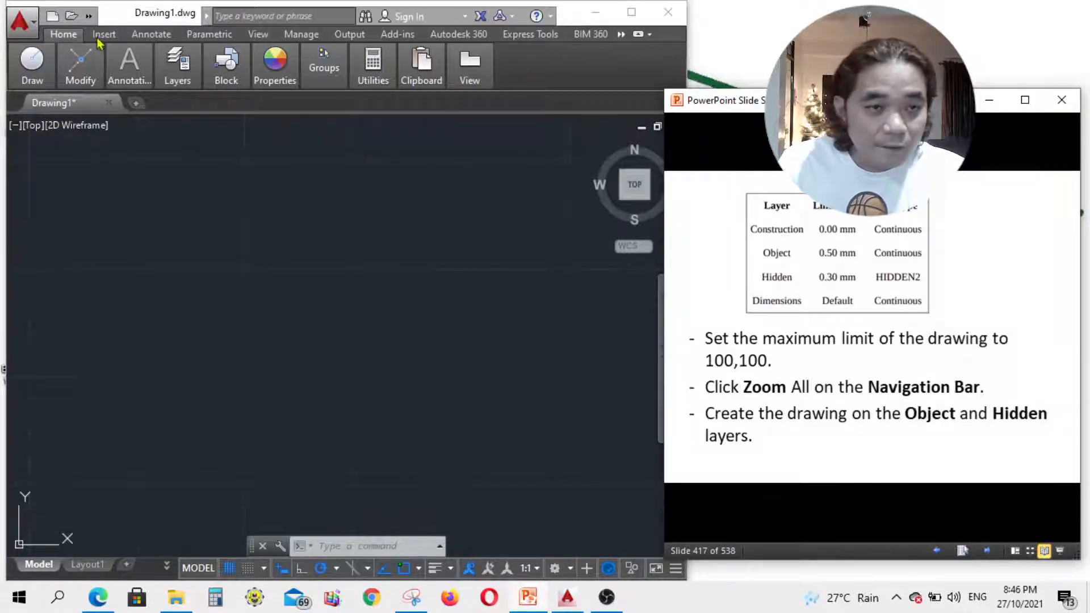
Open the Layer Properties Manager in AutoCAD and create a new layer named Construction.
click(178, 73)
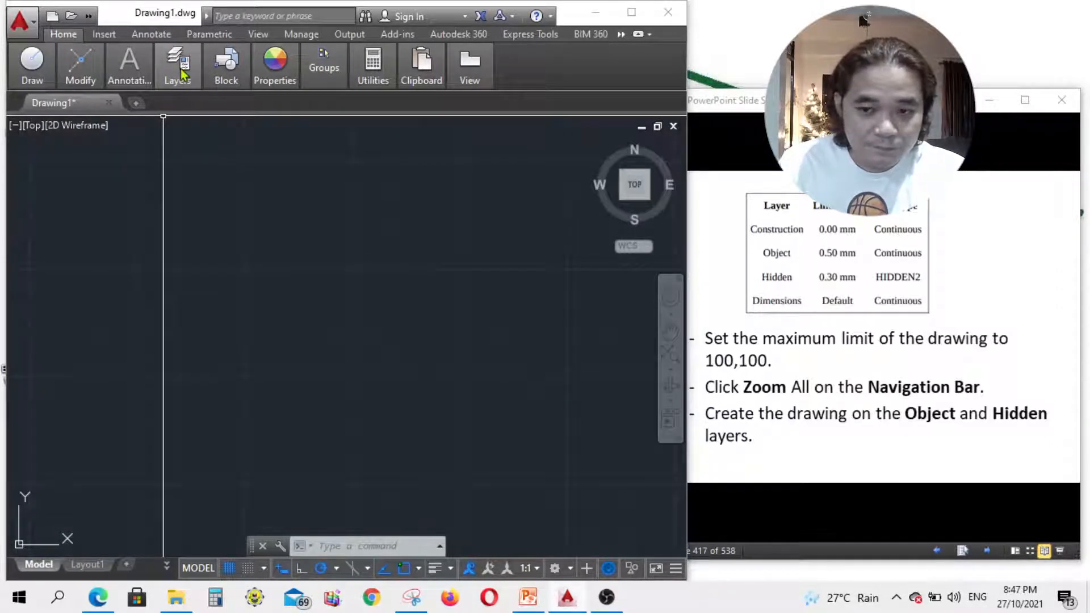
click(181, 72)
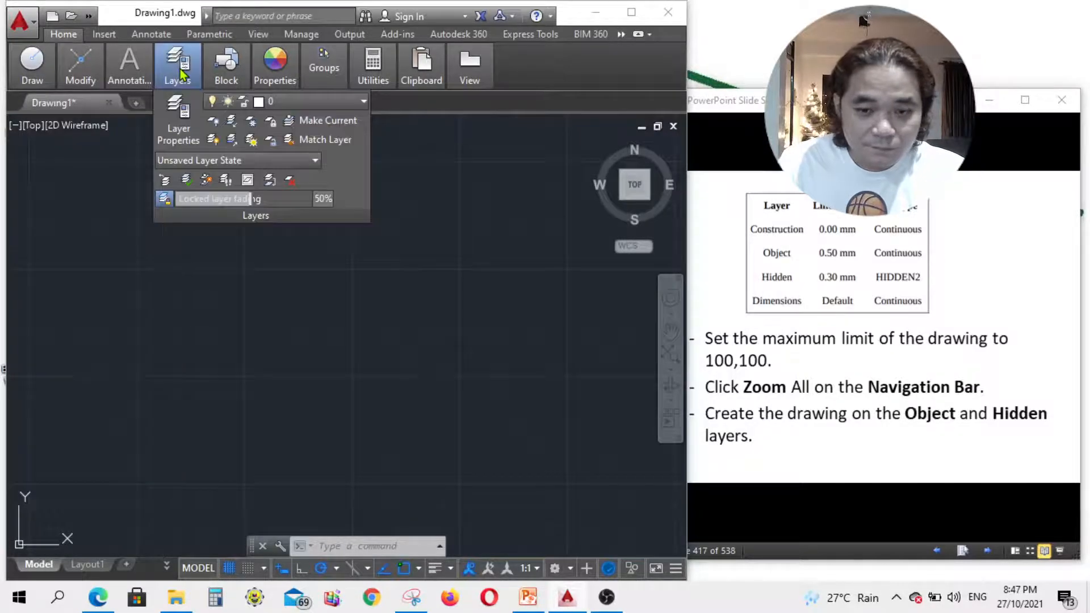
click(183, 128)
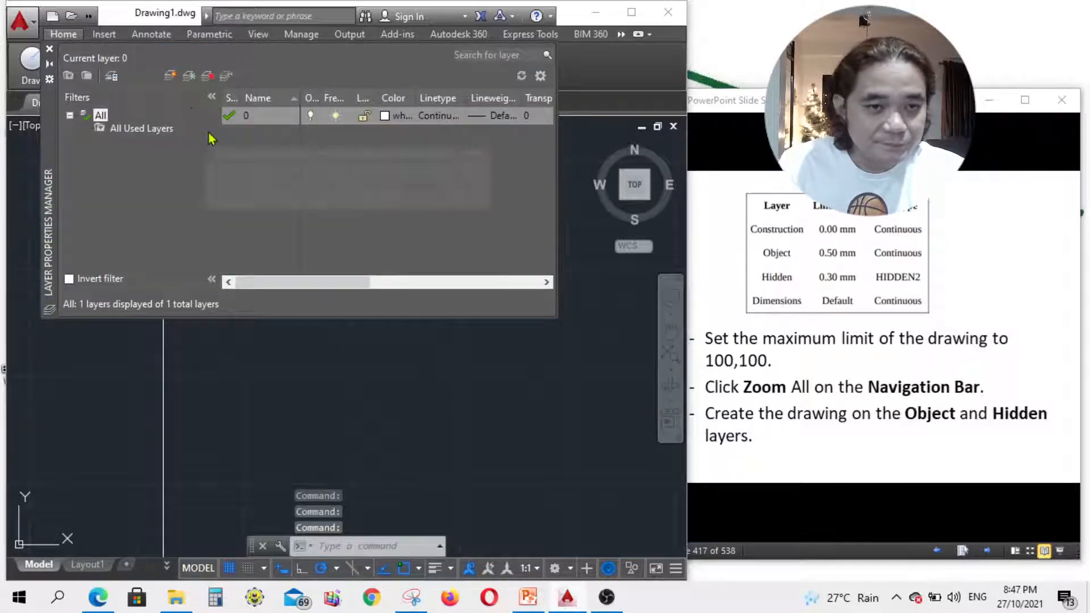
click(172, 78)
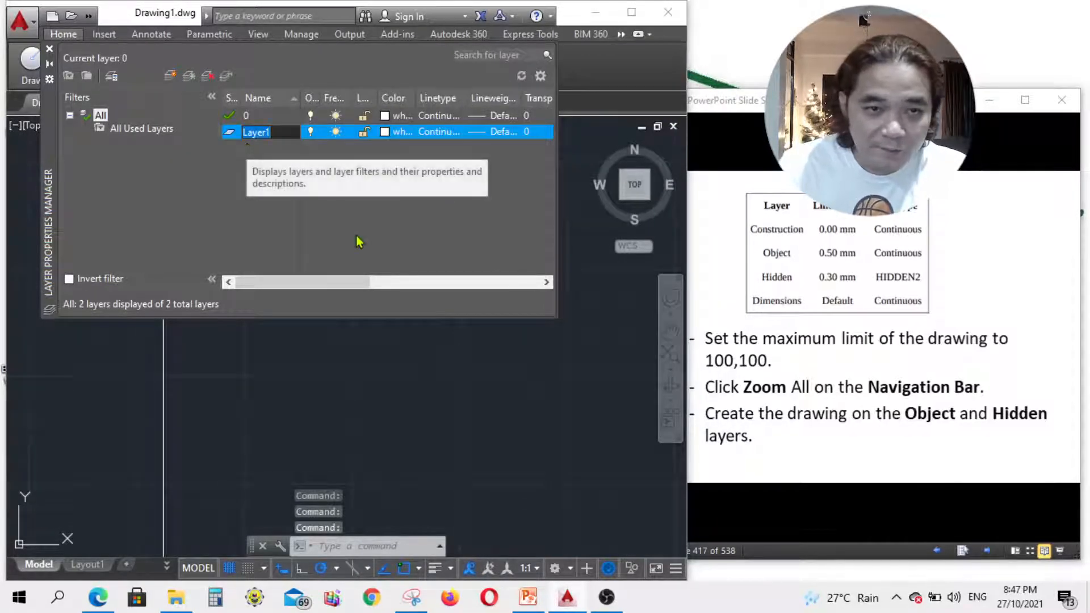
text(C)
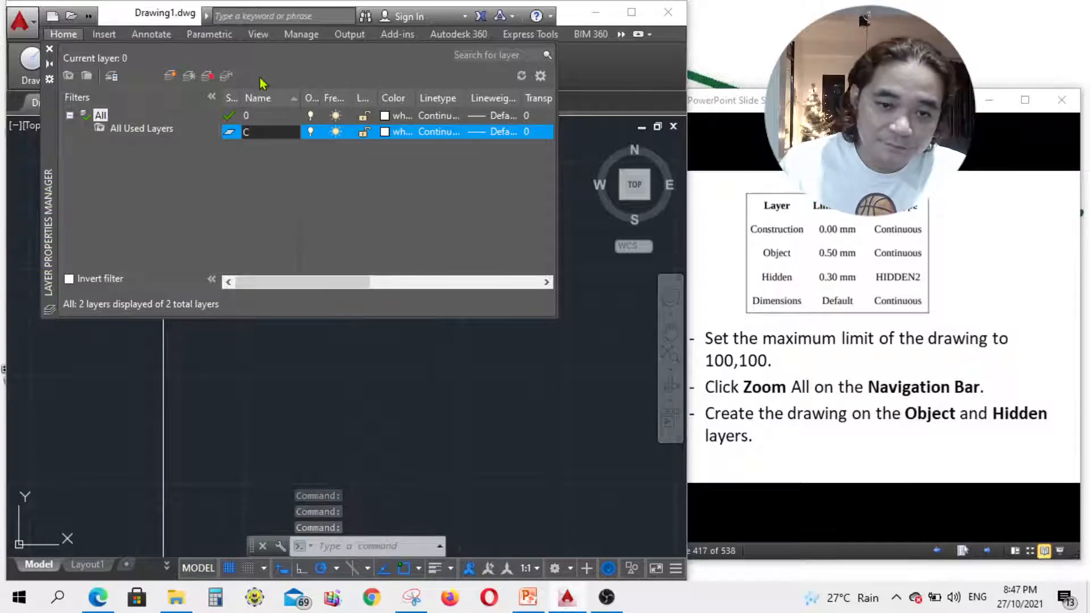
text(onstruction)
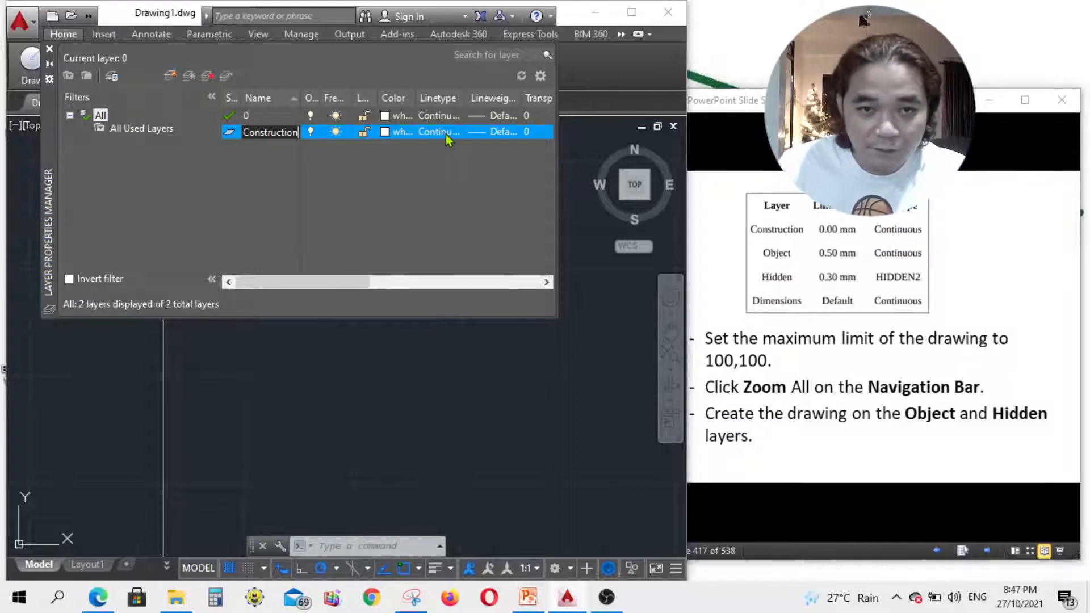
key(Return)
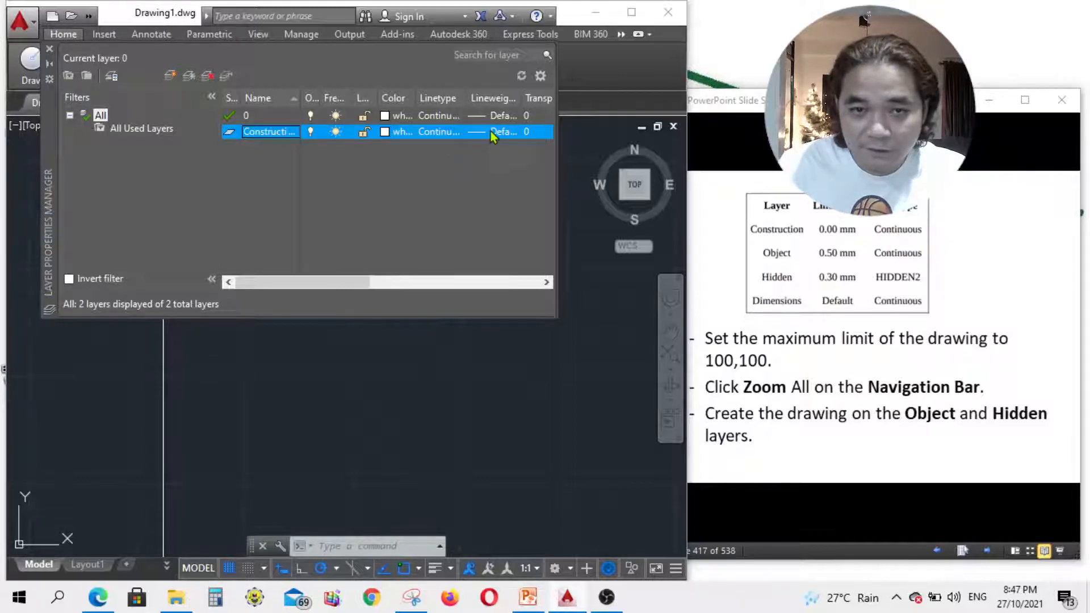
Set the Construction layer's lineweight to 0.00 mm.
click(491, 131)
click(485, 216)
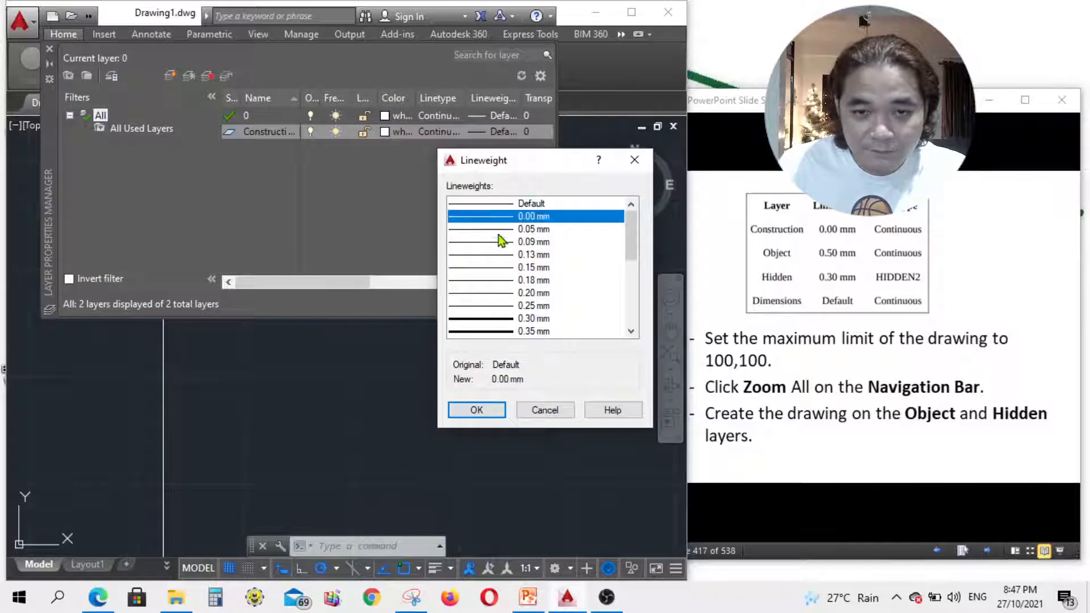
click(478, 410)
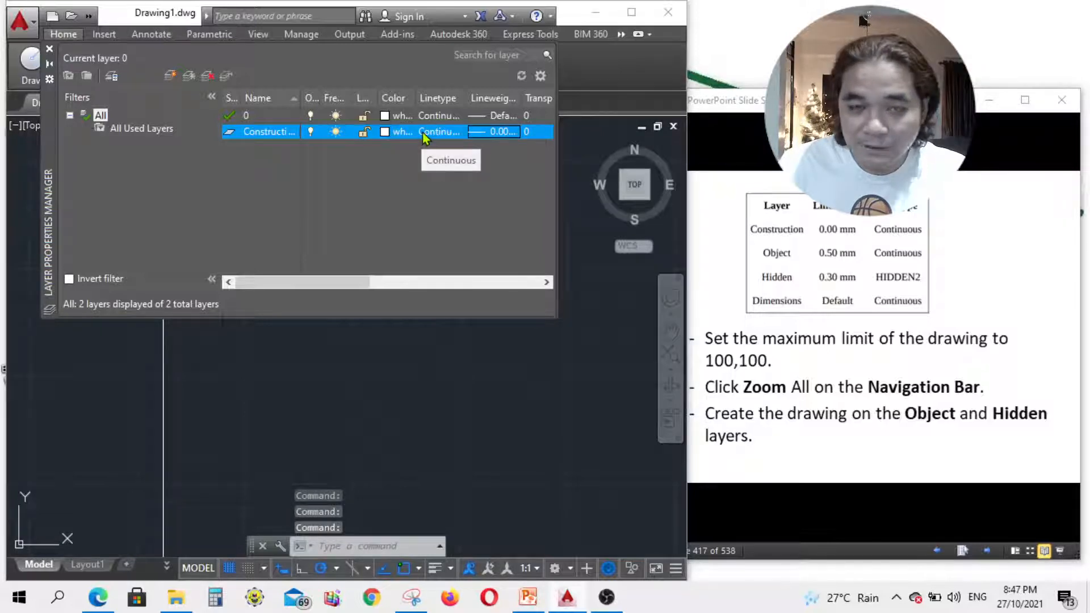
Create a layer named Object and set its lineweight to 0.50 mm.
click(171, 77)
text(Object)
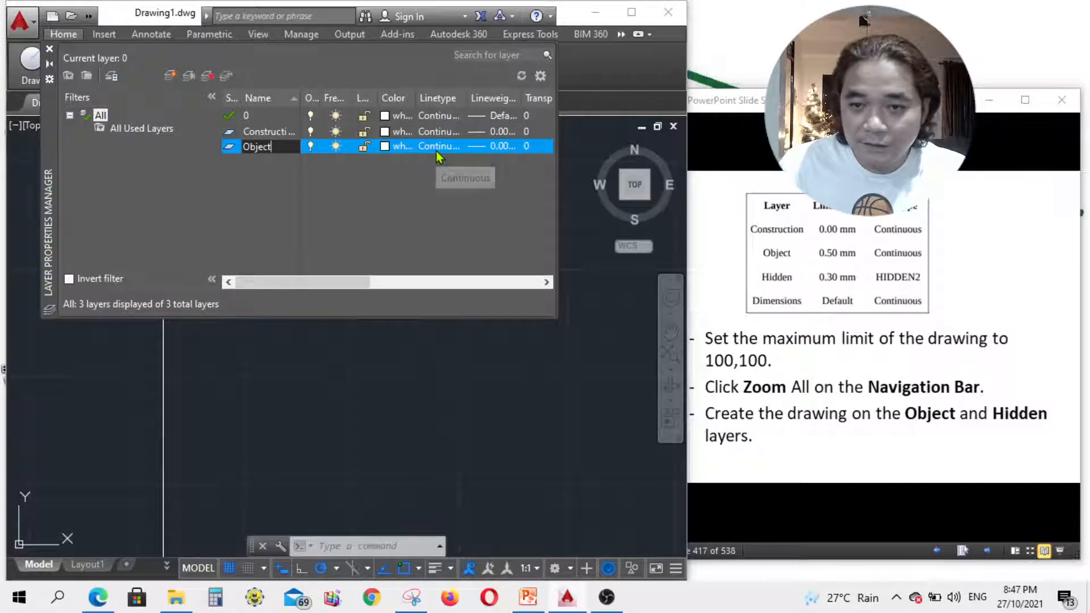
click(500, 146)
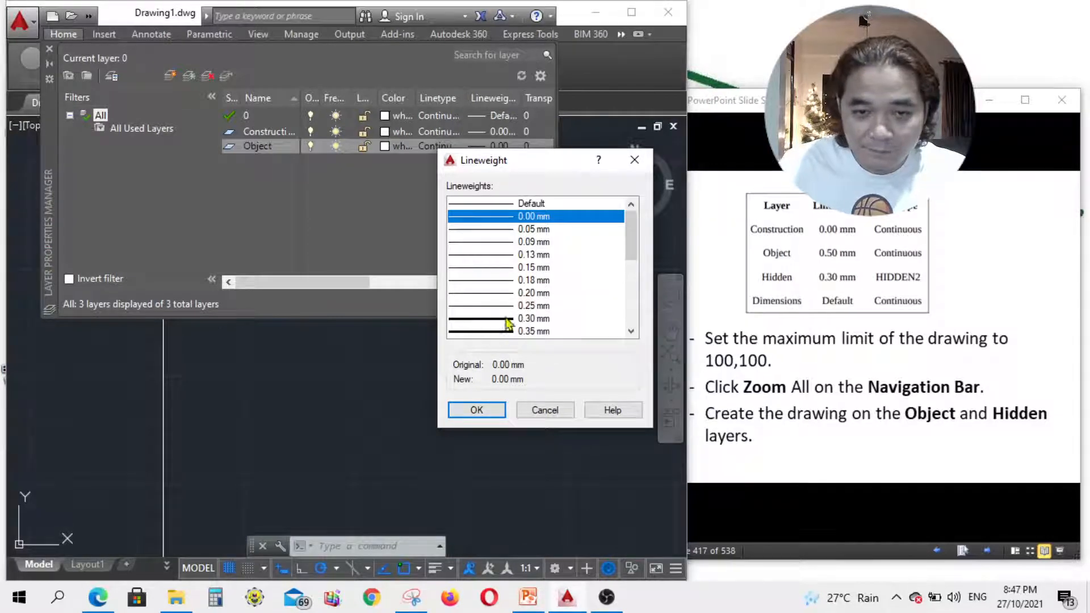
click(632, 333)
click(631, 333)
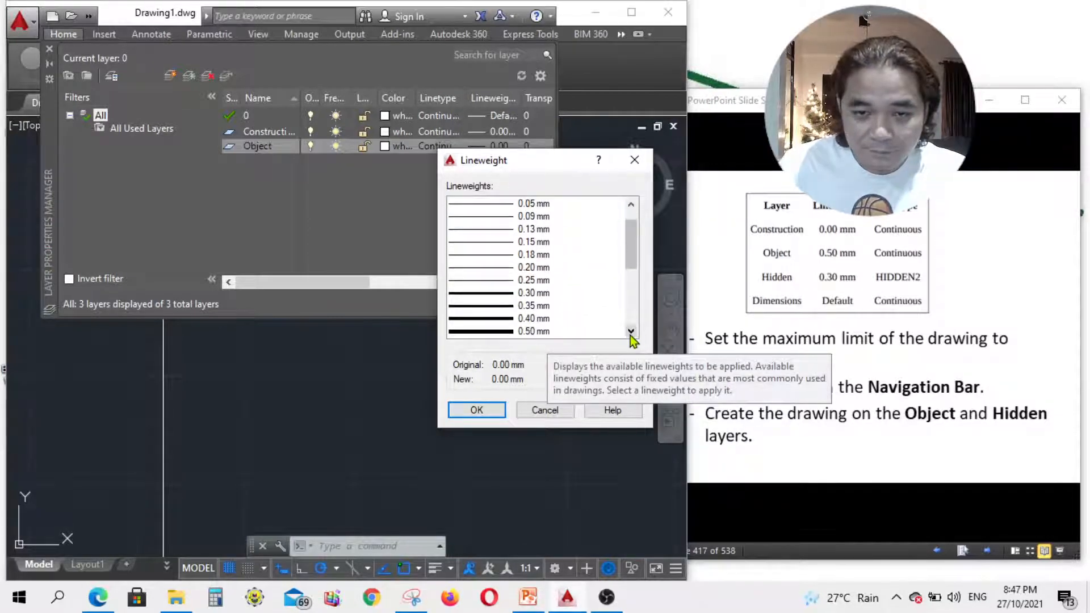
click(539, 333)
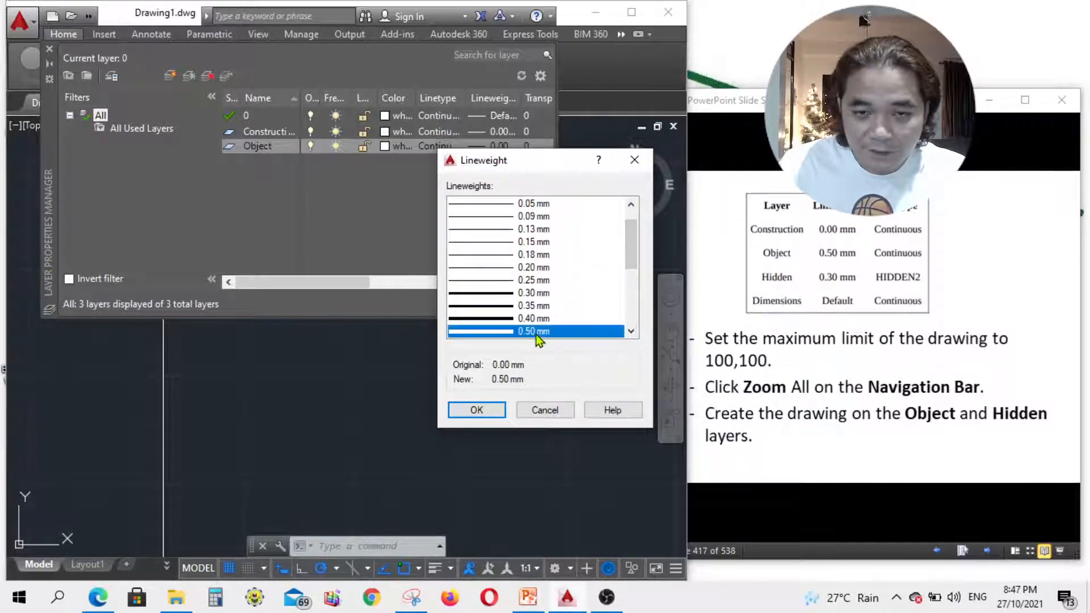
click(468, 411)
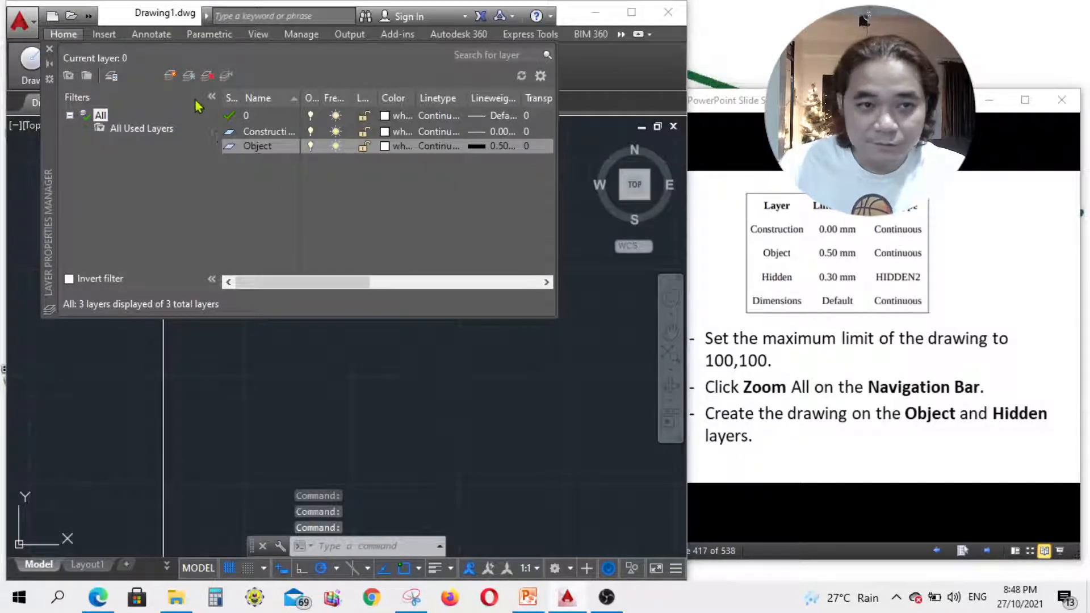
Add another new layer and name it Hidden.
click(171, 76)
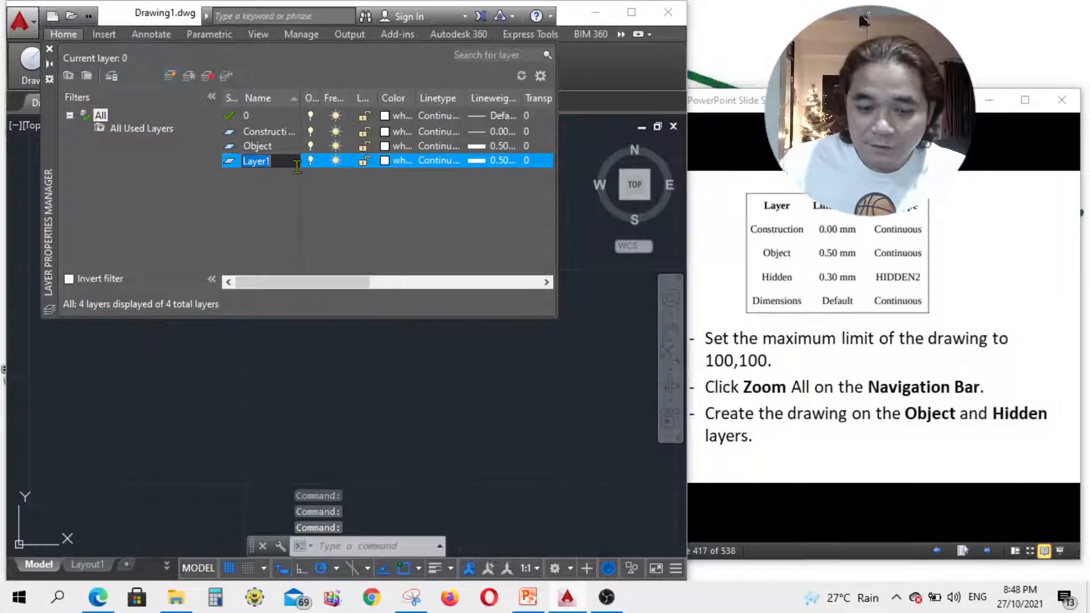
text(Hidden)
key(Return)
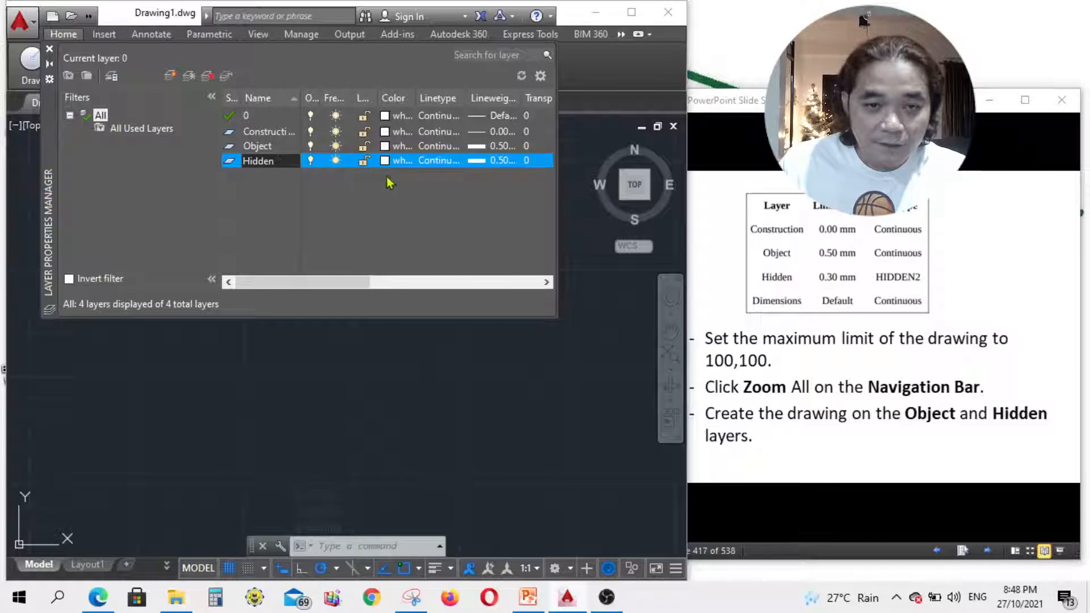
Load the HIDDEN2 linetype from acadiso.lin and assign it to the Hidden layer.
click(434, 162)
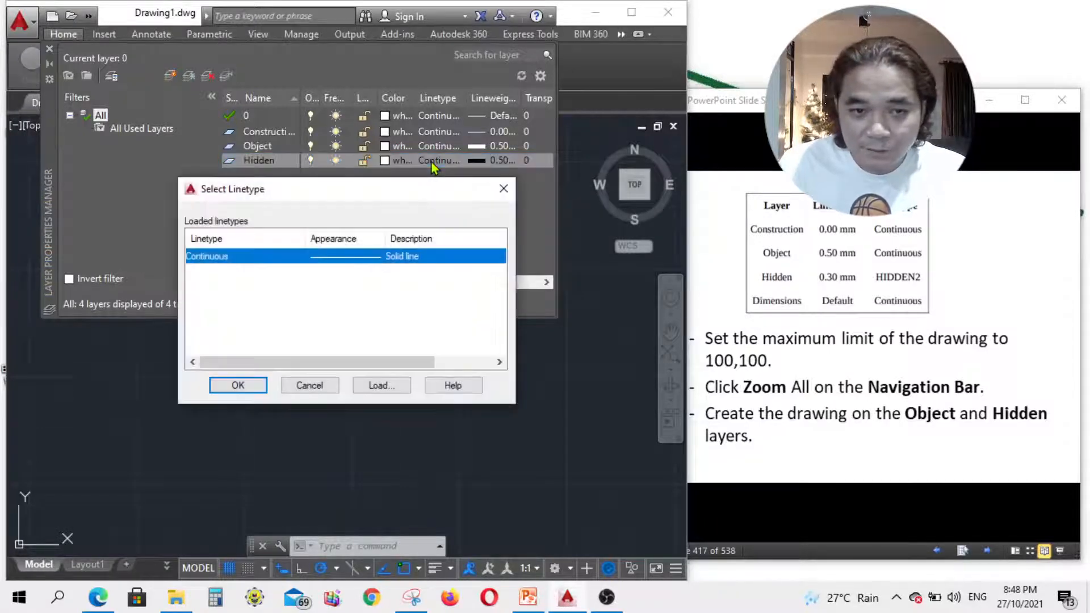
click(389, 389)
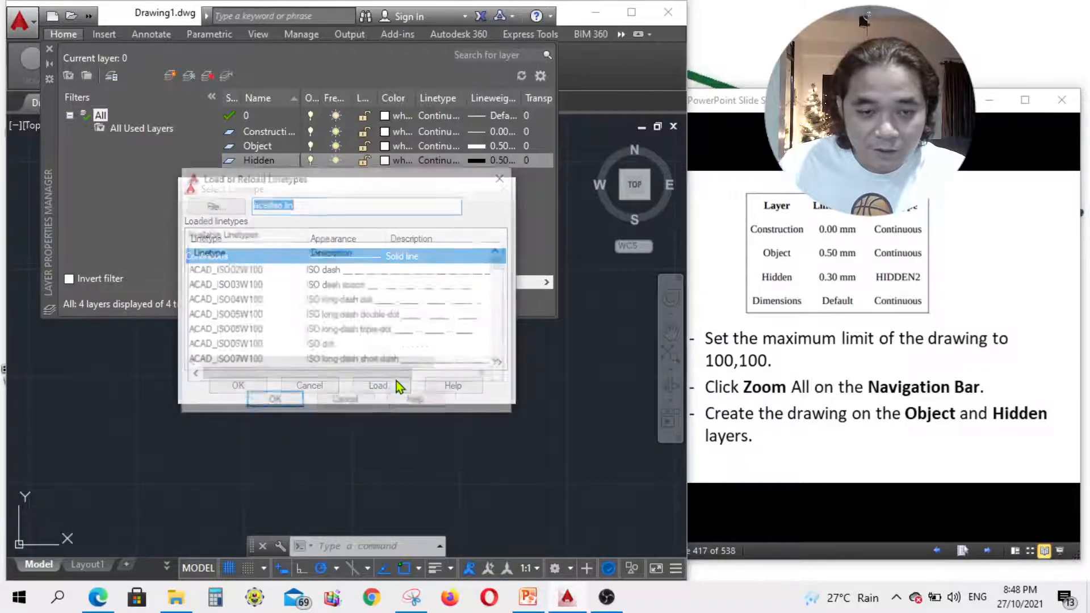
scroll(273, 357, down, 6)
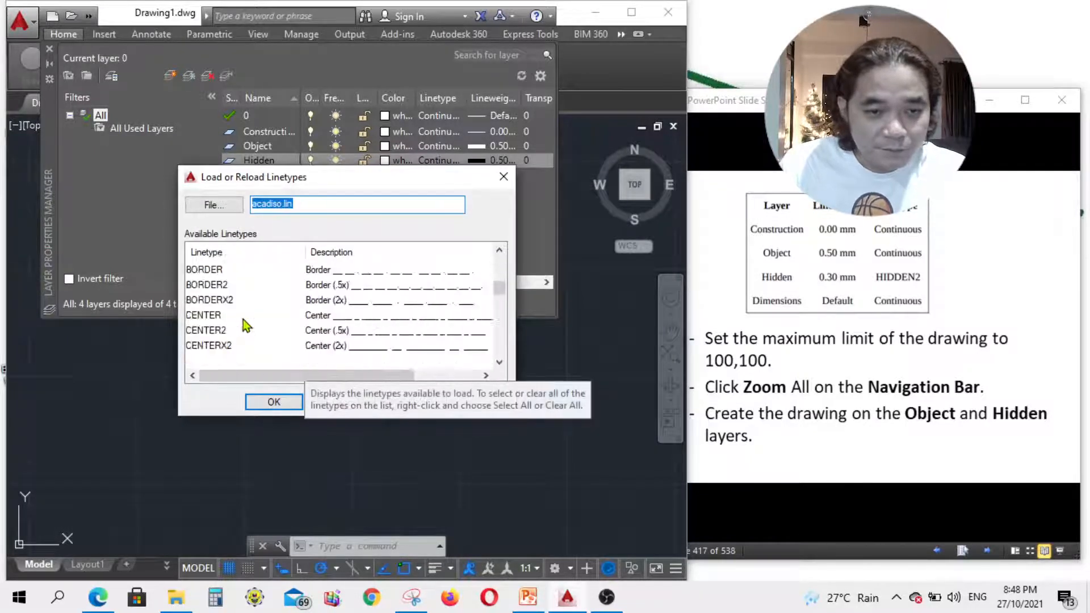
scroll(233, 310, down, 5)
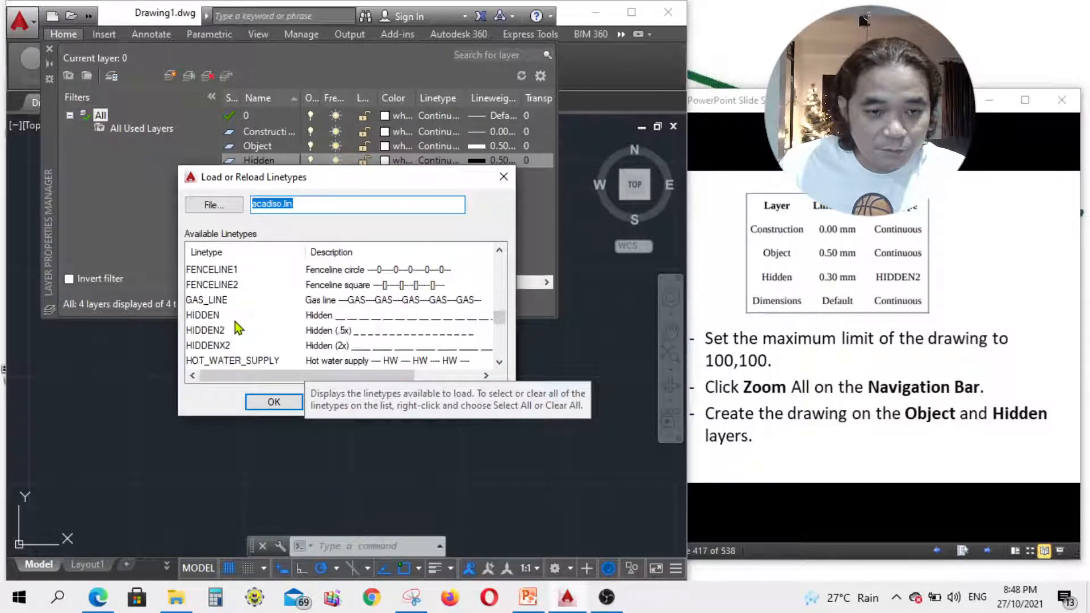
click(221, 333)
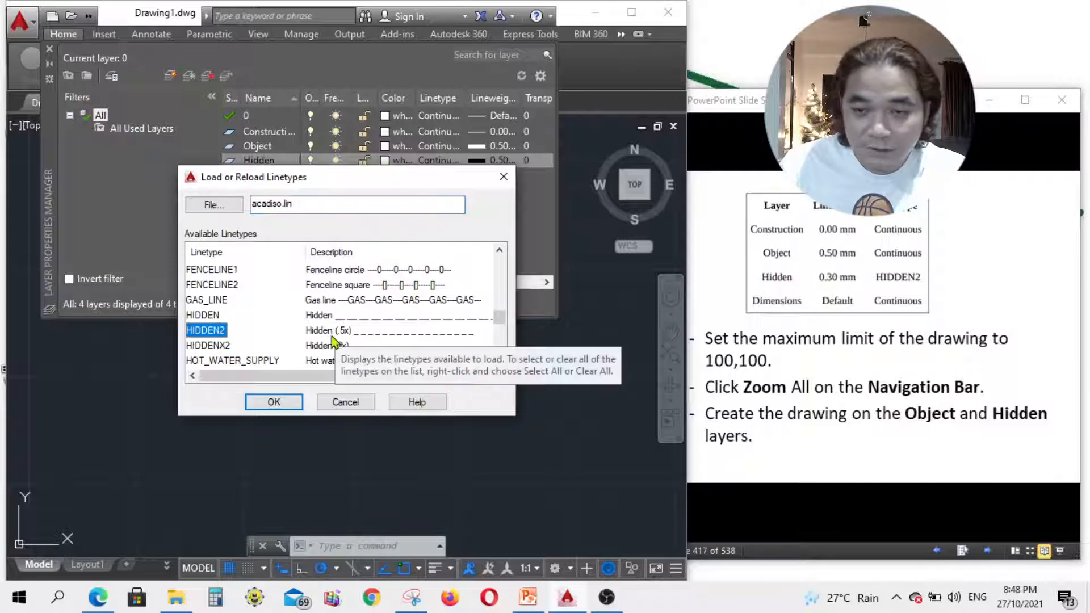
click(274, 402)
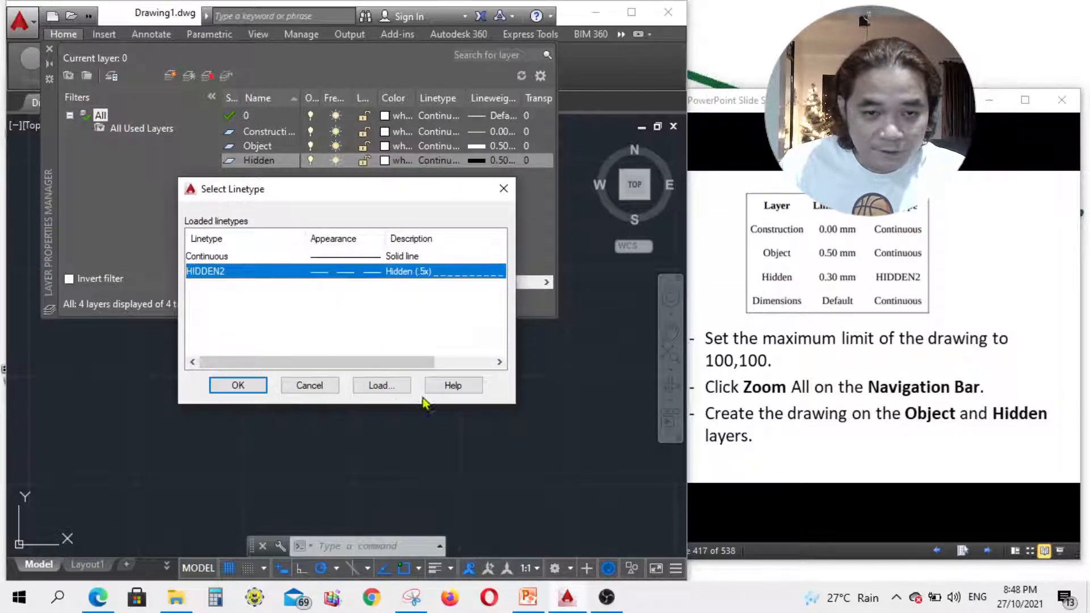
click(228, 390)
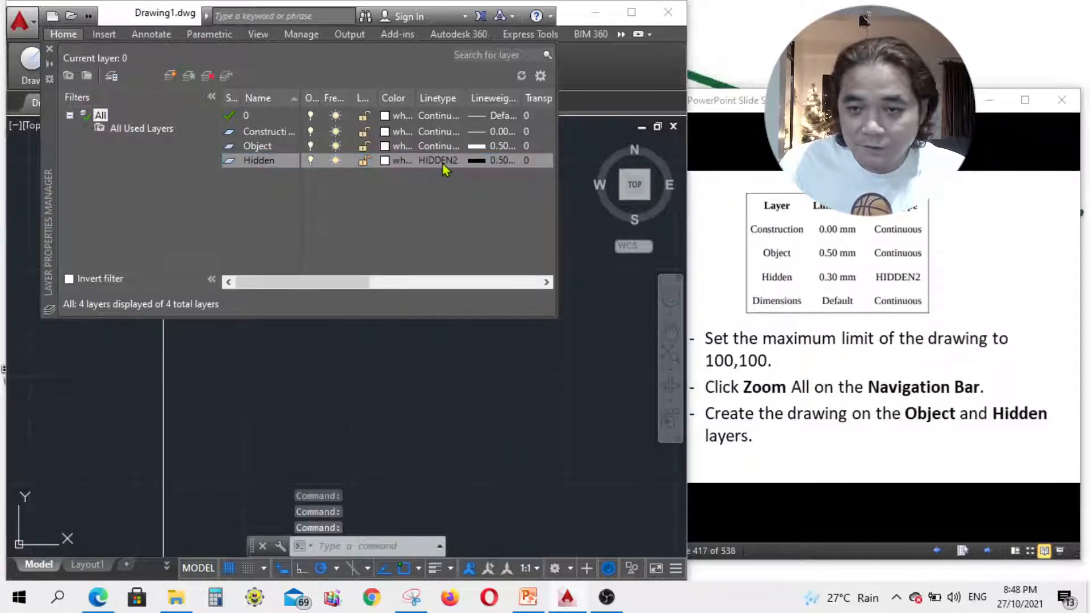
Set the Hidden layer's lineweight to 0.30 mm.
click(501, 161)
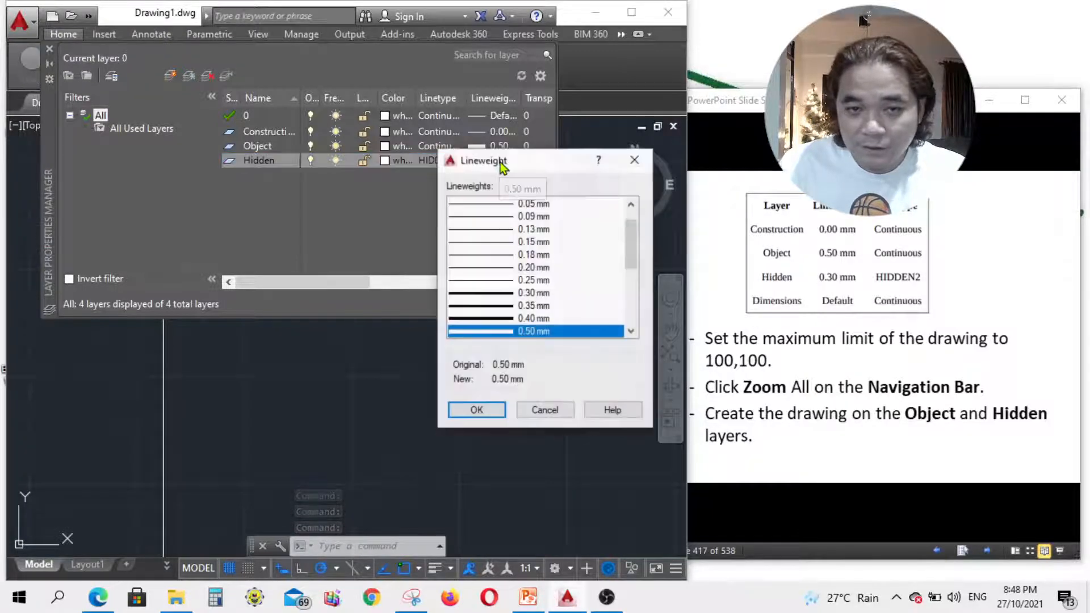
click(502, 305)
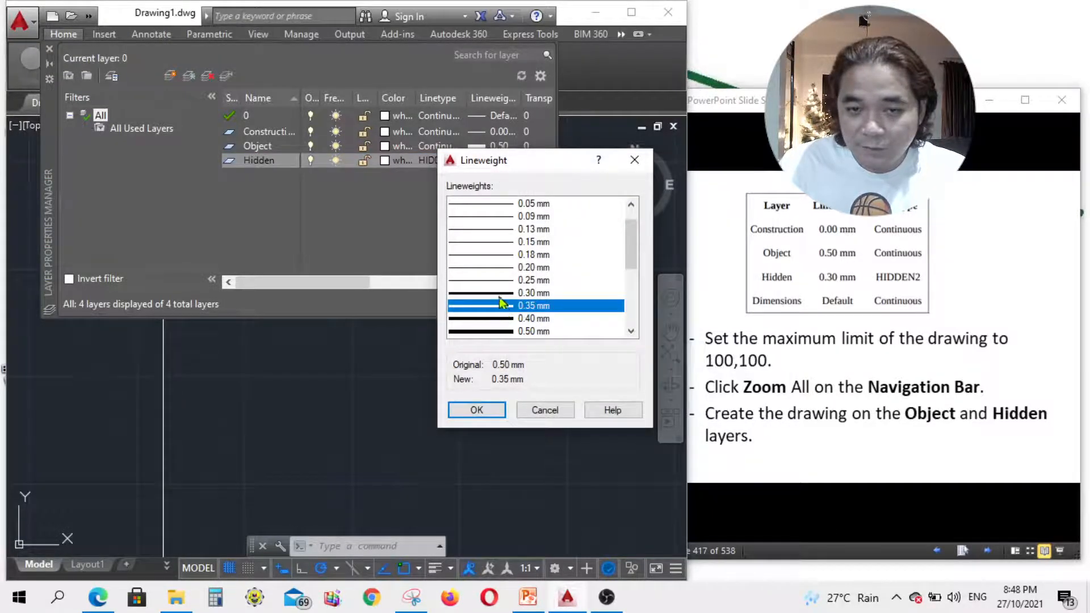
click(480, 413)
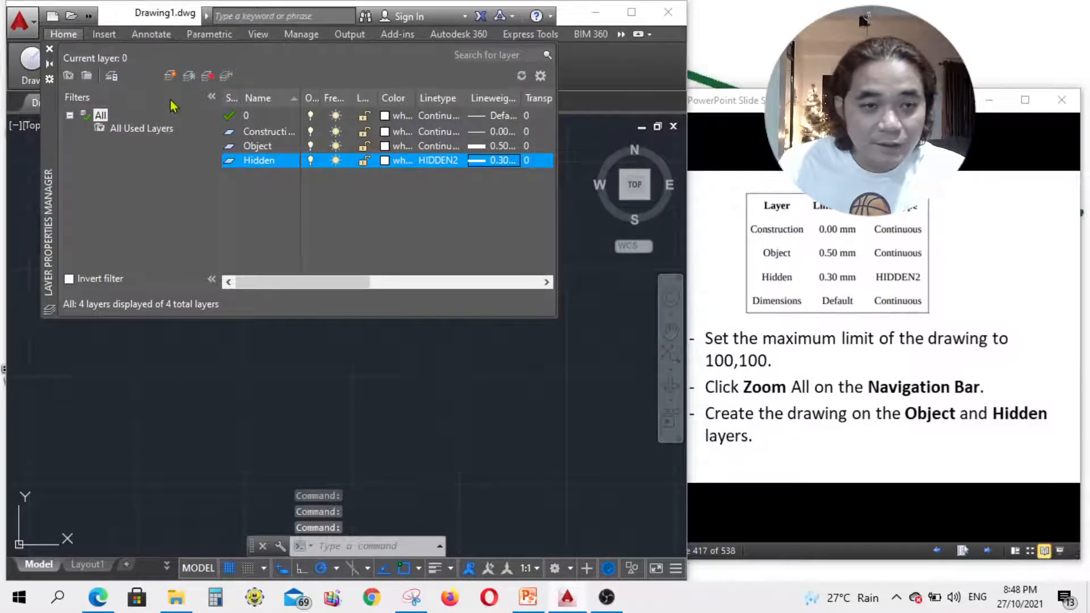
Create a layer named Dimensions and set its lineweight to Default.
click(171, 75)
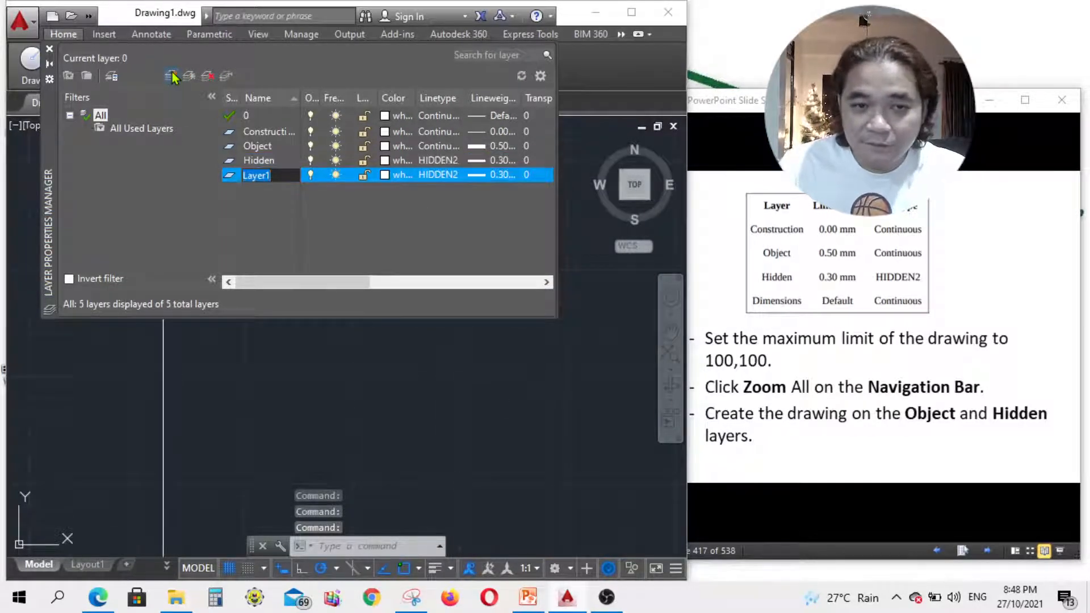
text(Dimensions)
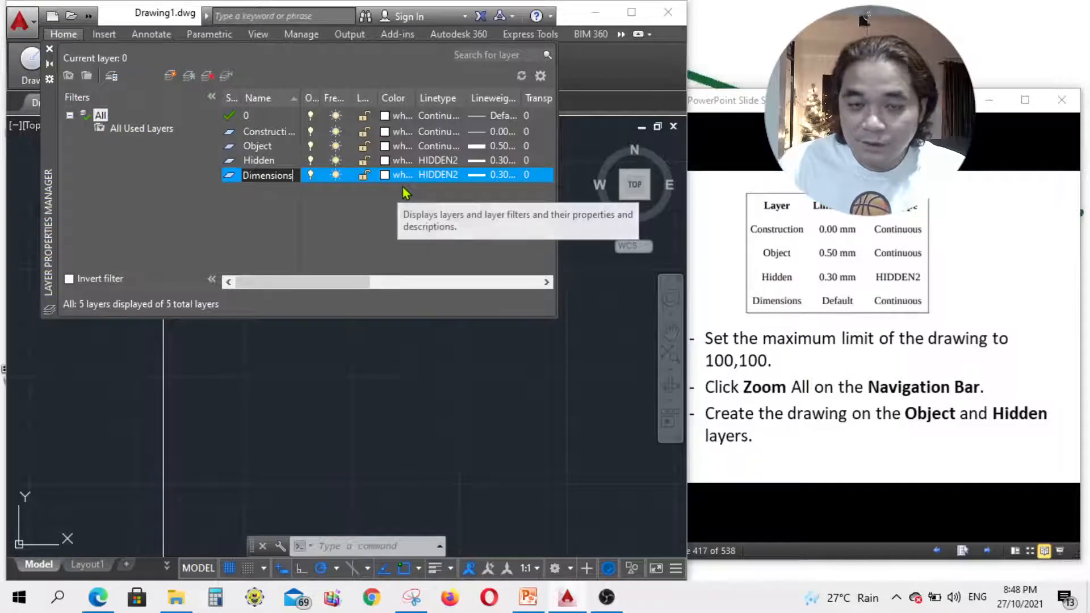
click(499, 176)
click(523, 203)
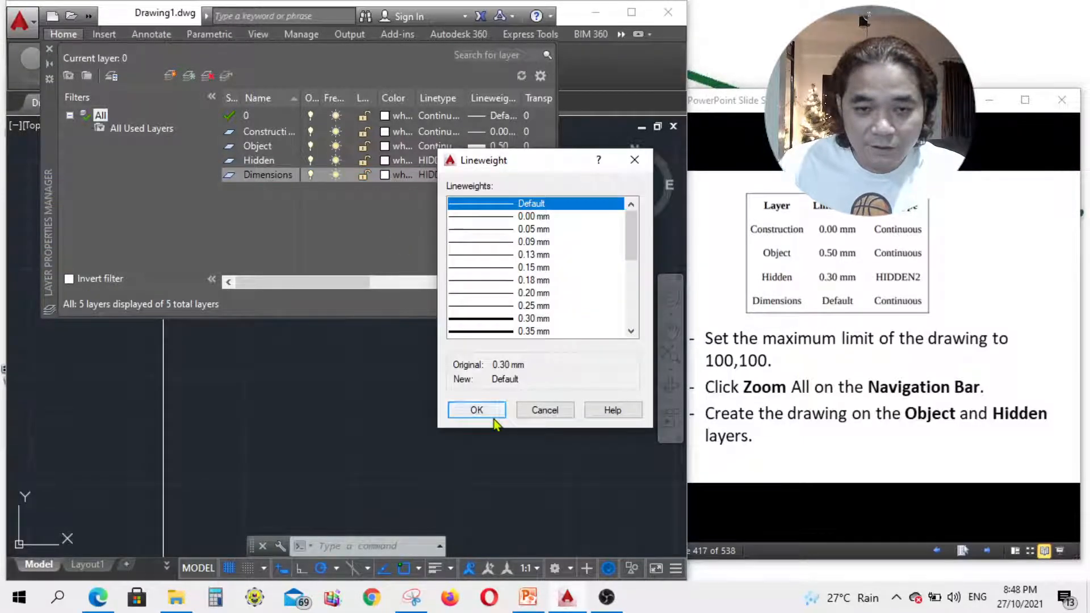
click(477, 410)
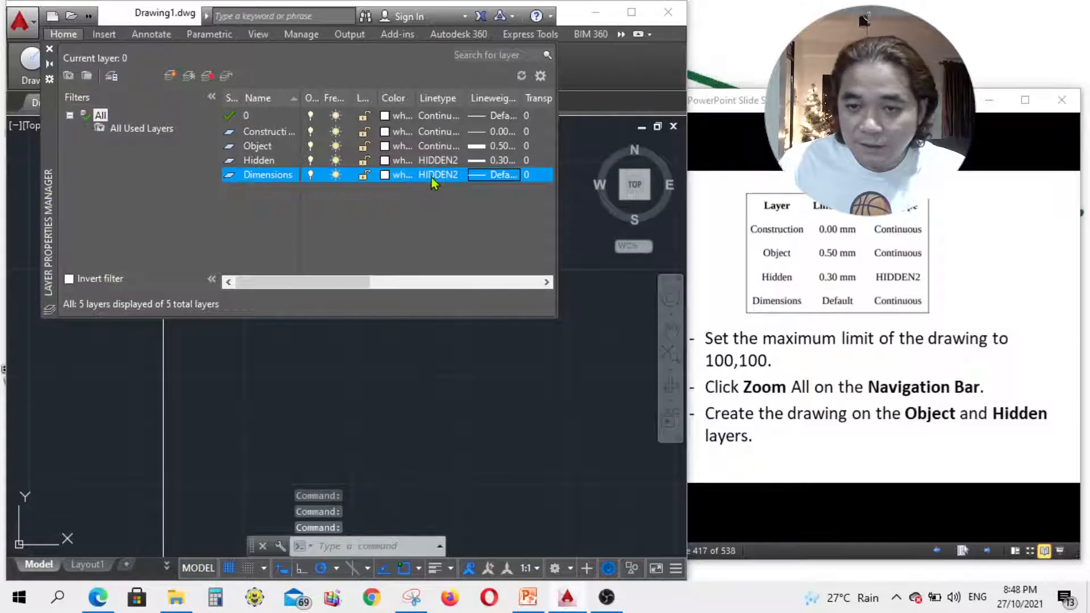
Set the Dimensions layer's linetype to Continuous.
click(433, 177)
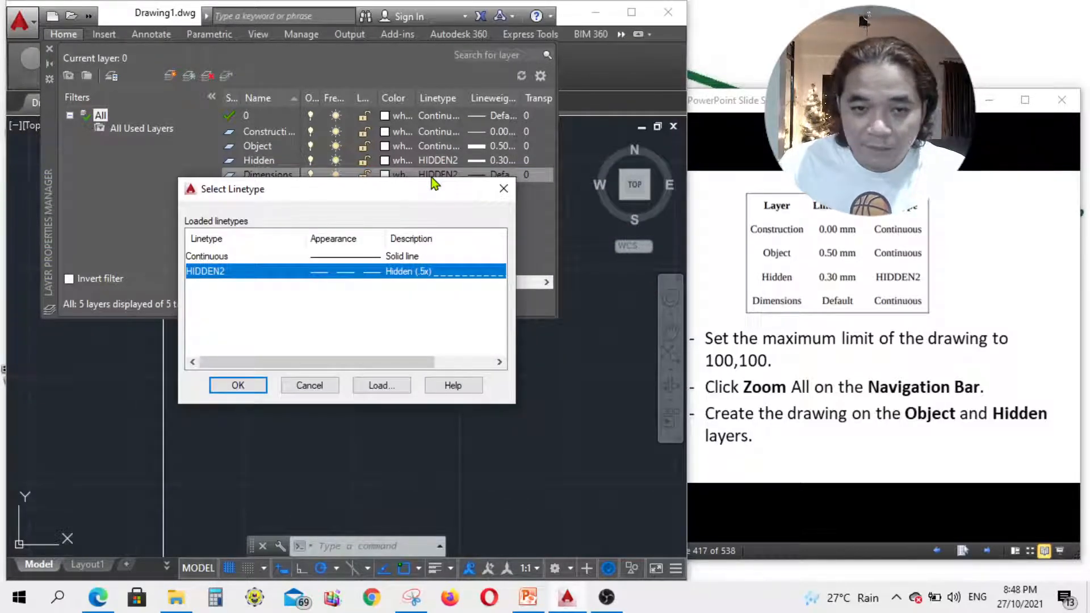
click(292, 259)
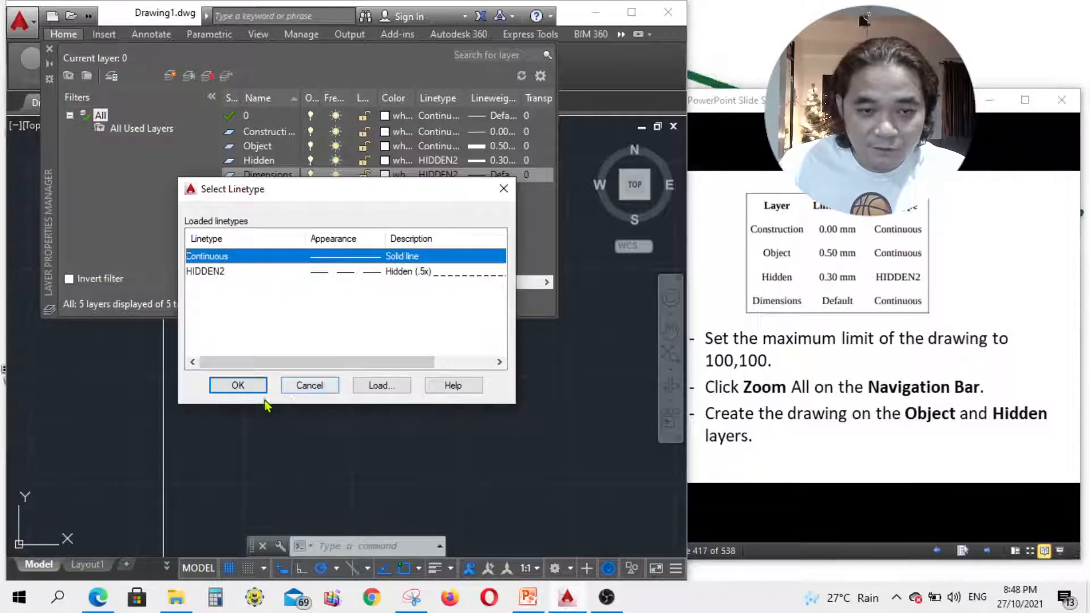
click(236, 386)
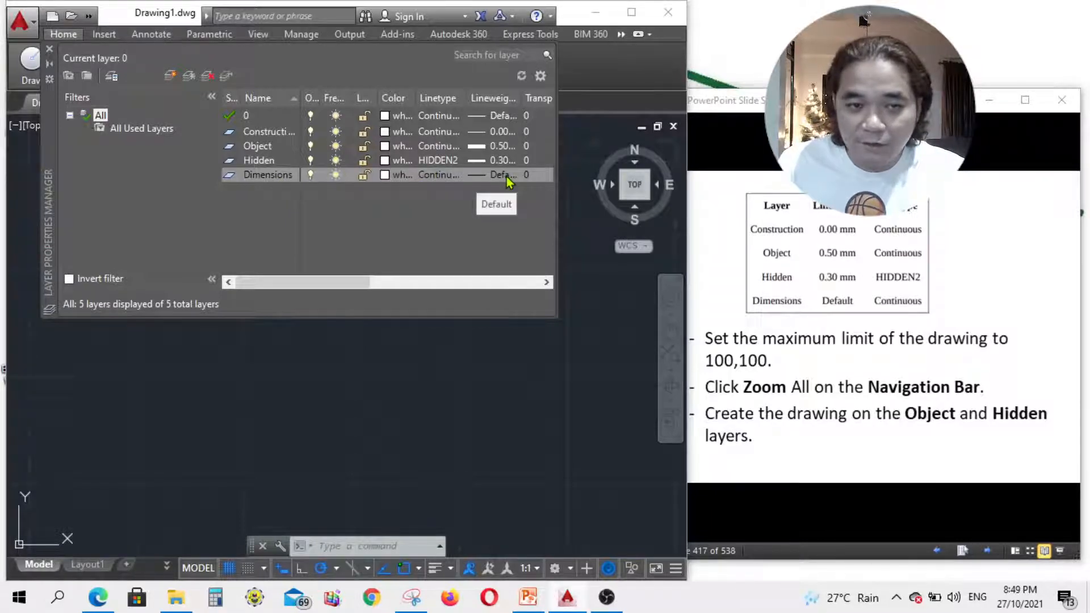
Close the layer properties manager and apply Zoom All to the drawing.
click(50, 50)
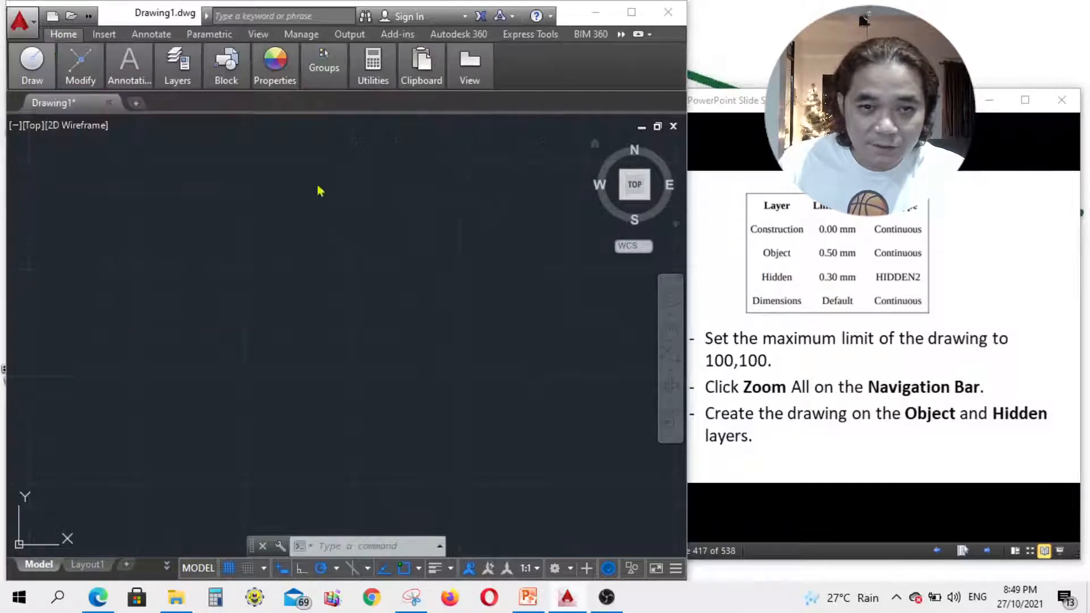
click(671, 369)
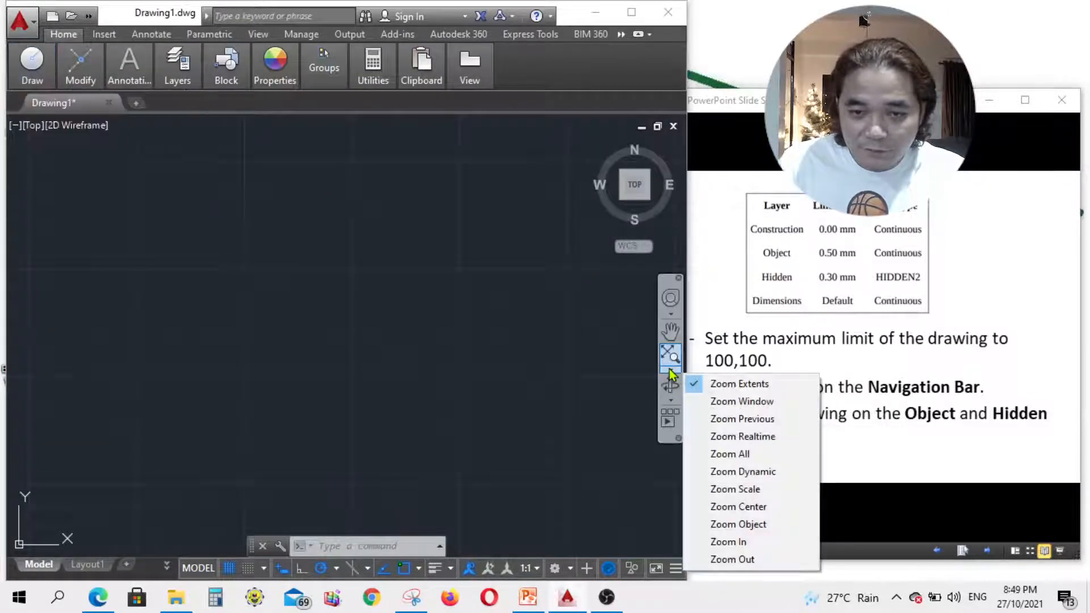
click(738, 454)
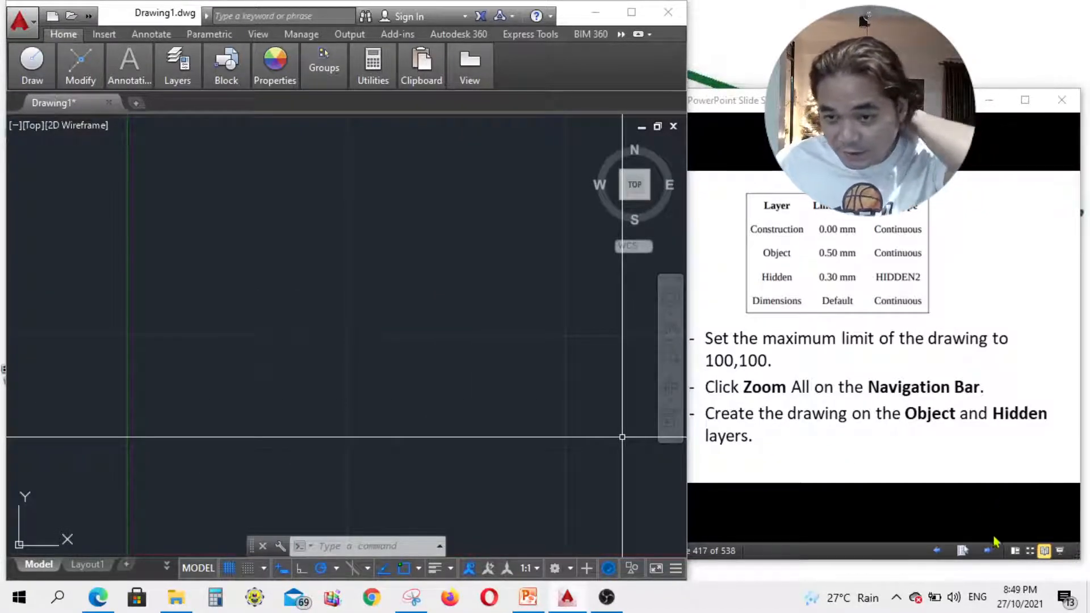
Switch to the PowerPoint slide show and page to the example slide to examine the dimensioned plate figure.
click(987, 552)
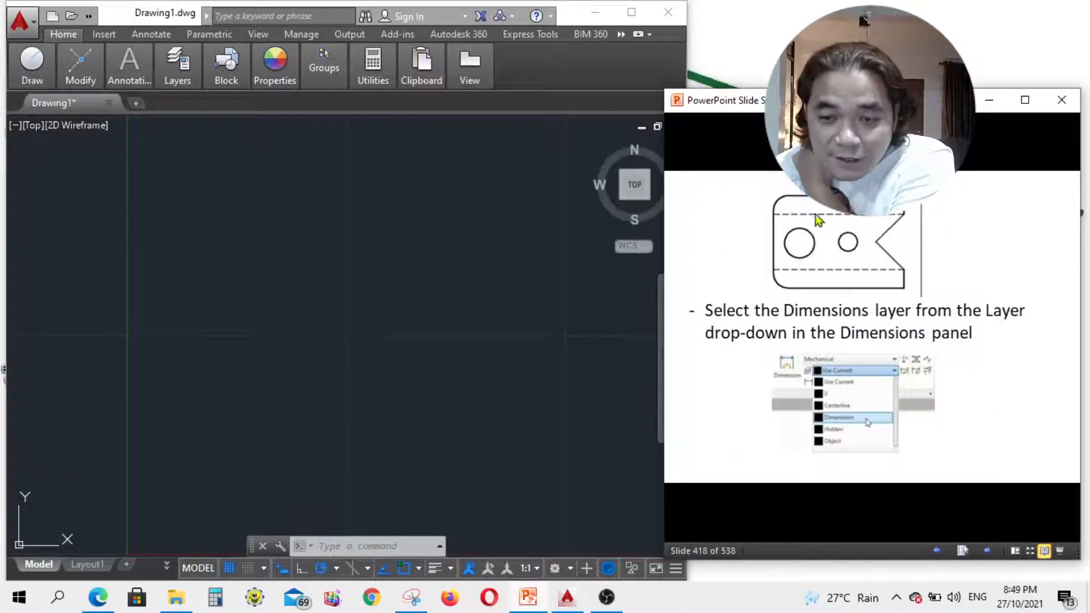
click(945, 551)
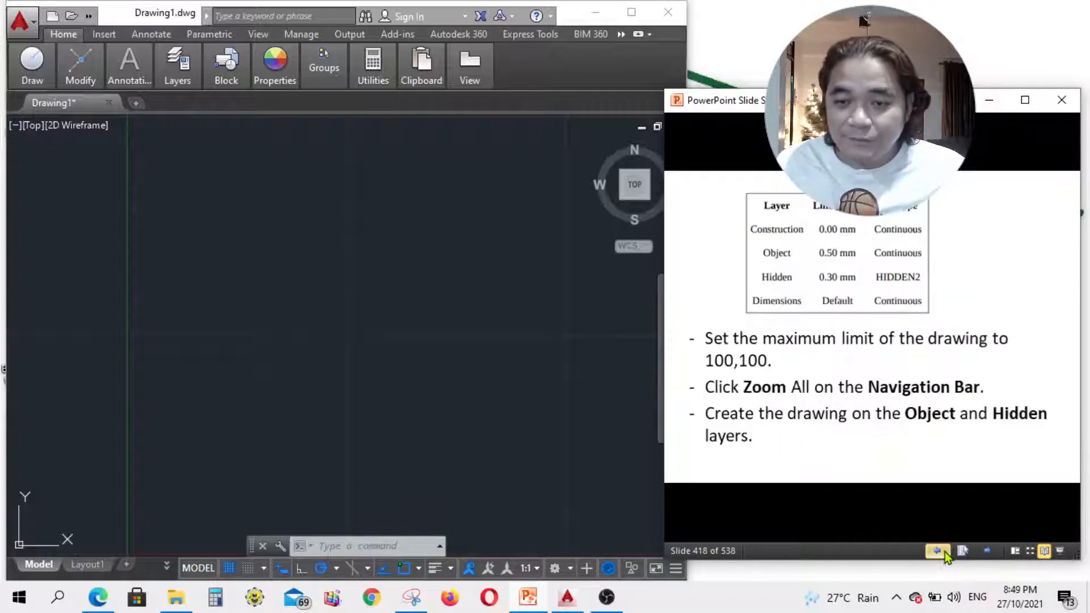
click(945, 551)
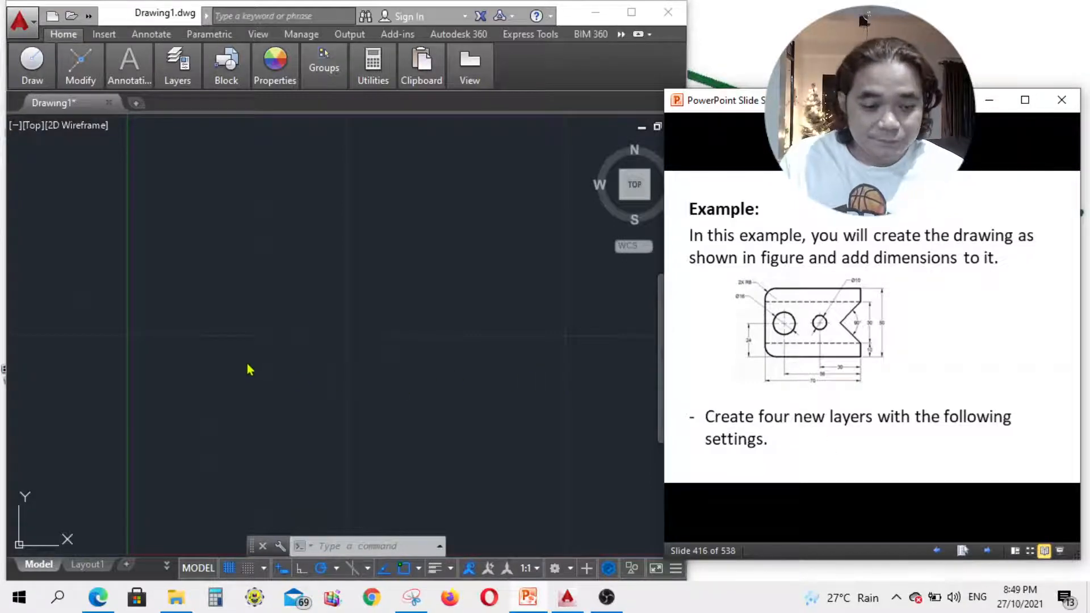
key(Escape)
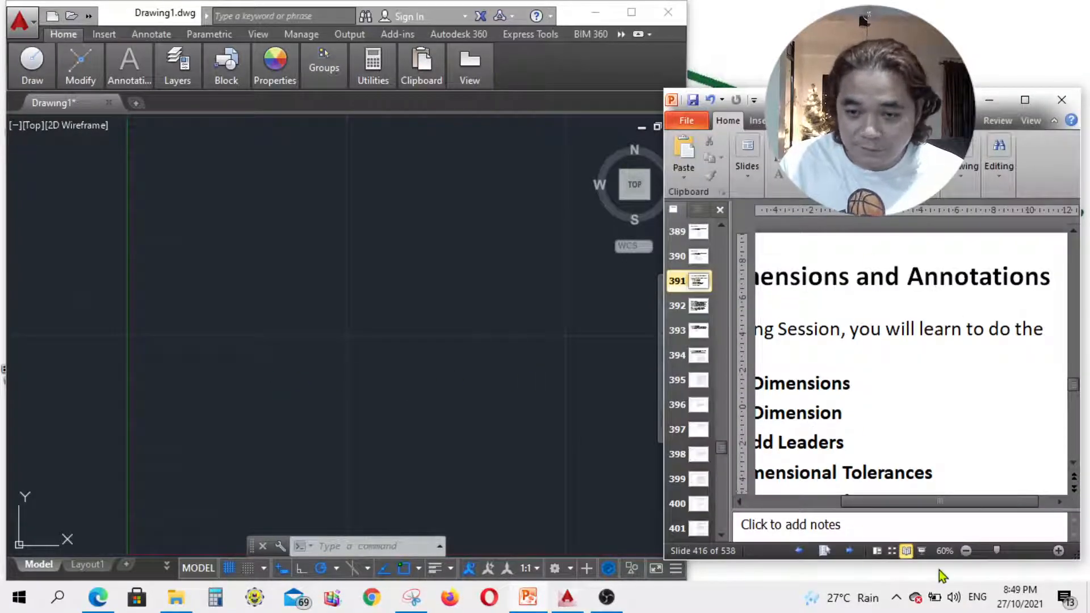
click(886, 552)
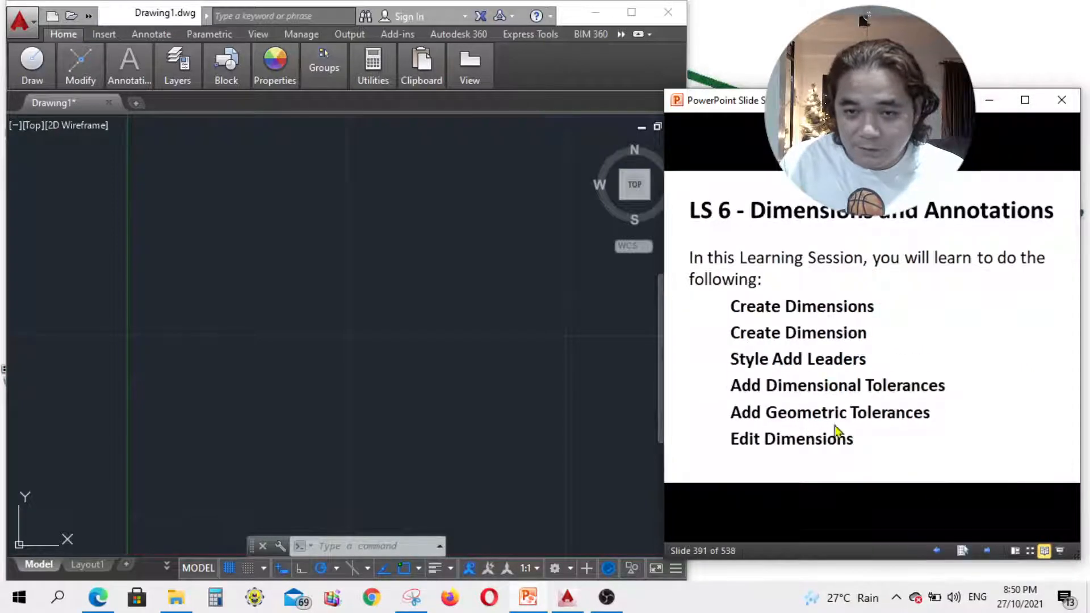
click(992, 557)
click(992, 557)
click(992, 557)
click(993, 557)
click(992, 557)
click(992, 557)
click(992, 557)
click(992, 558)
click(992, 558)
click(992, 557)
click(993, 557)
click(992, 557)
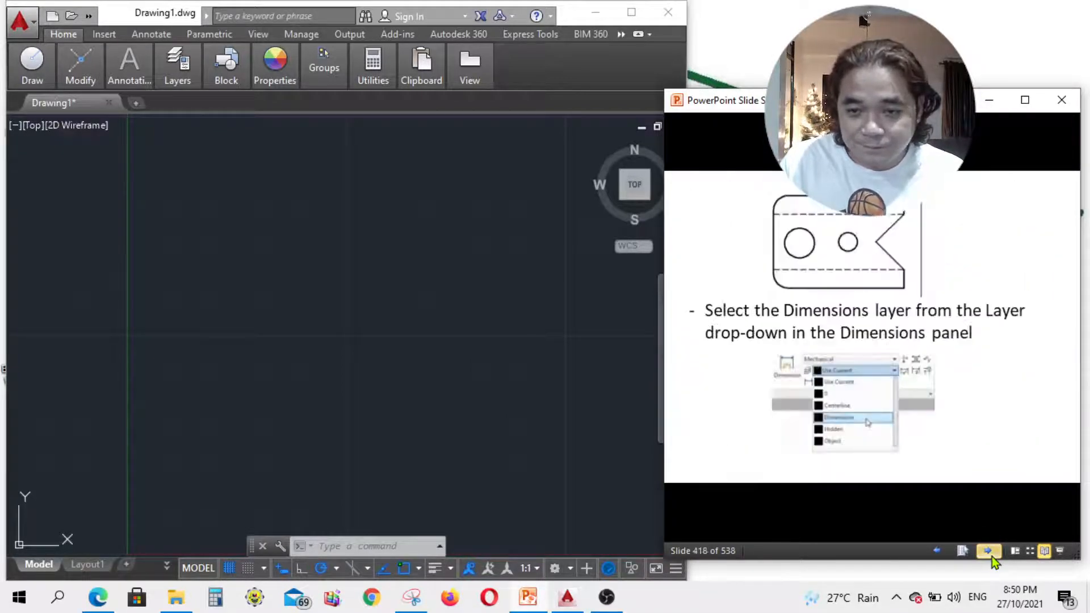
click(940, 550)
click(940, 550)
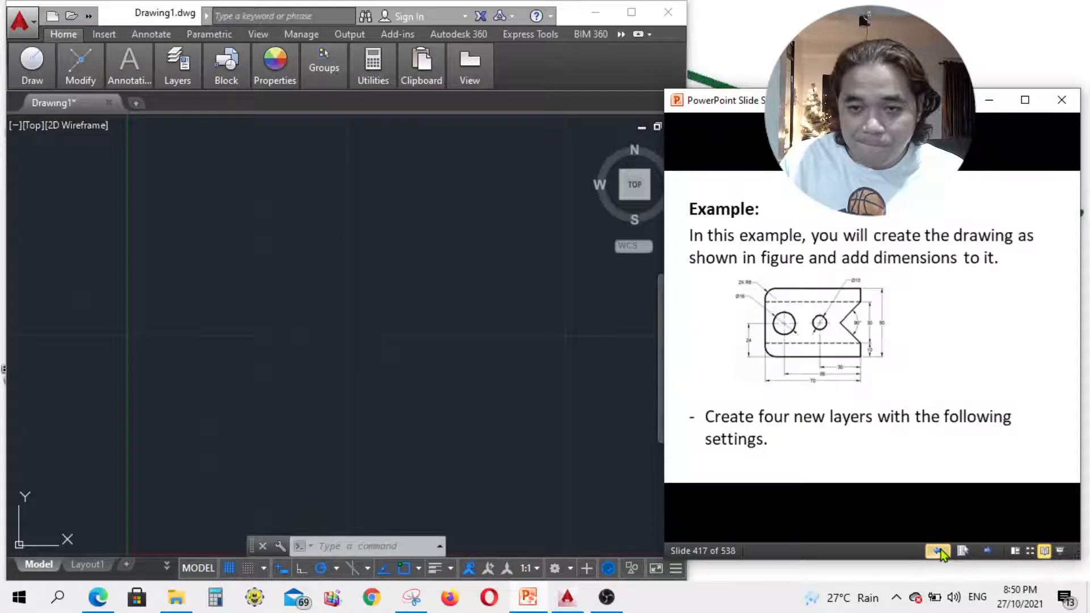
Switch to AutoCAD and draw the plate's top edge 70 long and its right edge 50 long with the Line command.
click(392, 272)
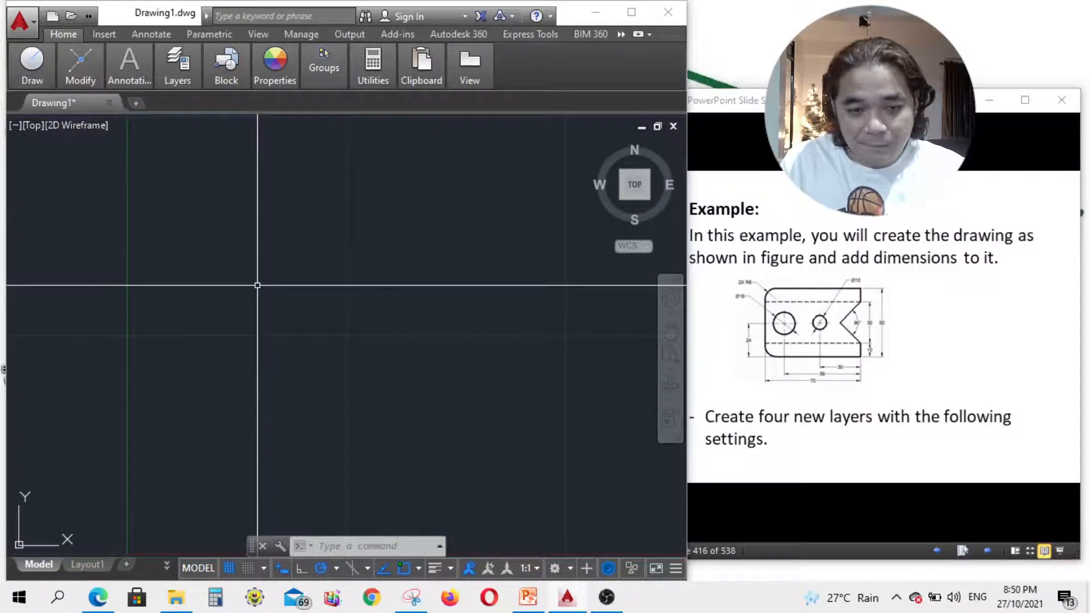
text(l)
key(Return)
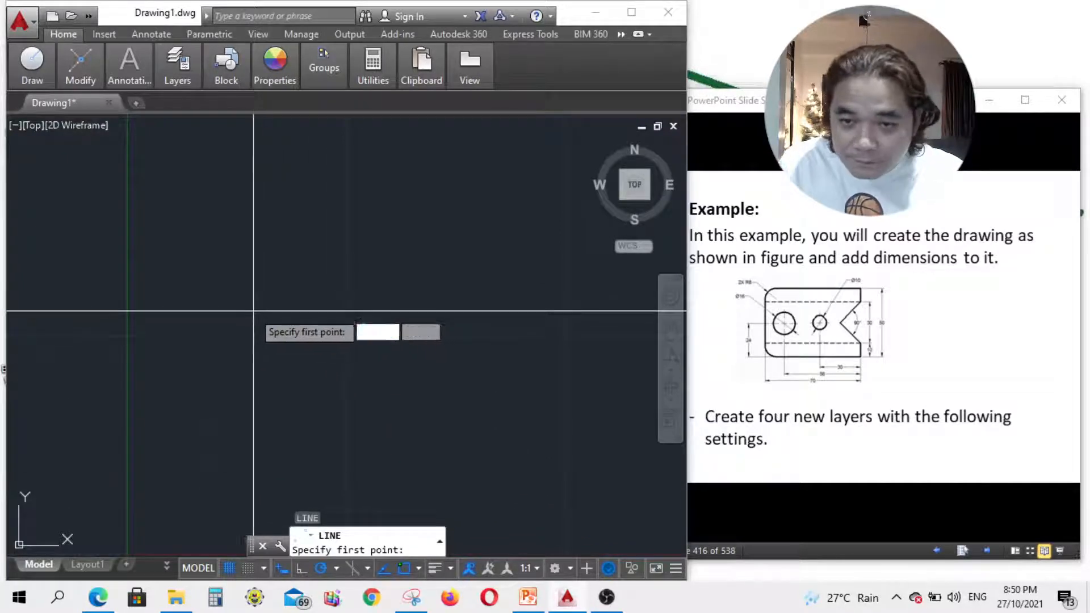
click(227, 304)
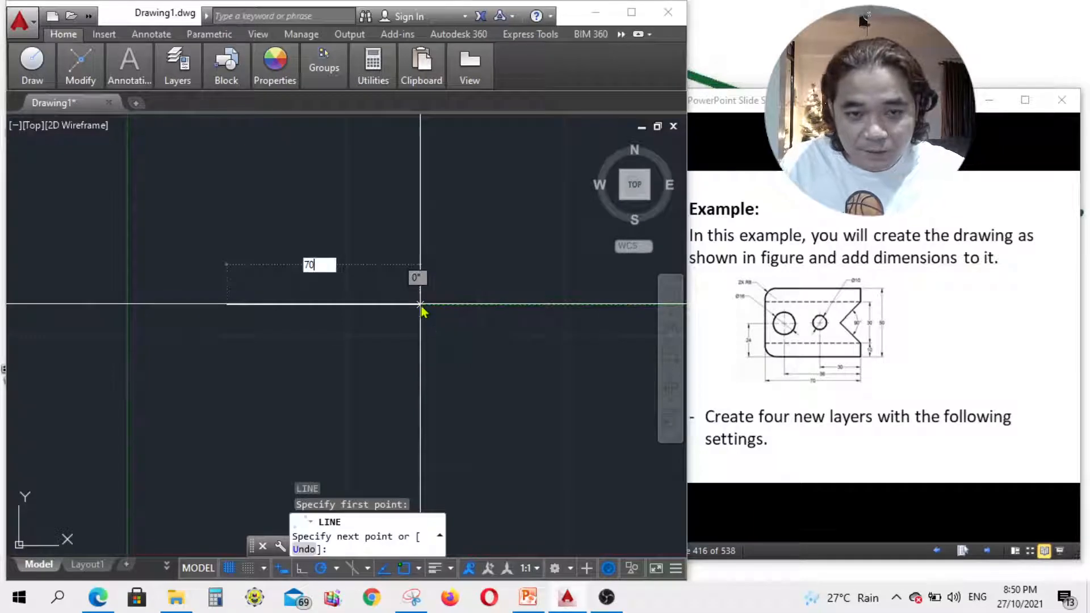
text(70)
key(Return)
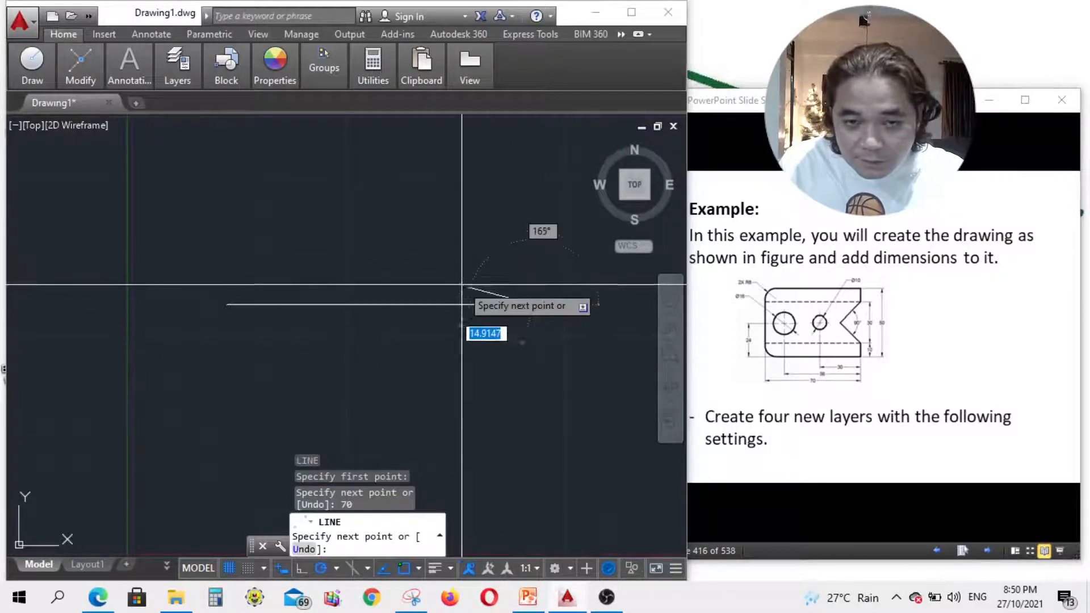
scroll(462, 284, down, 3)
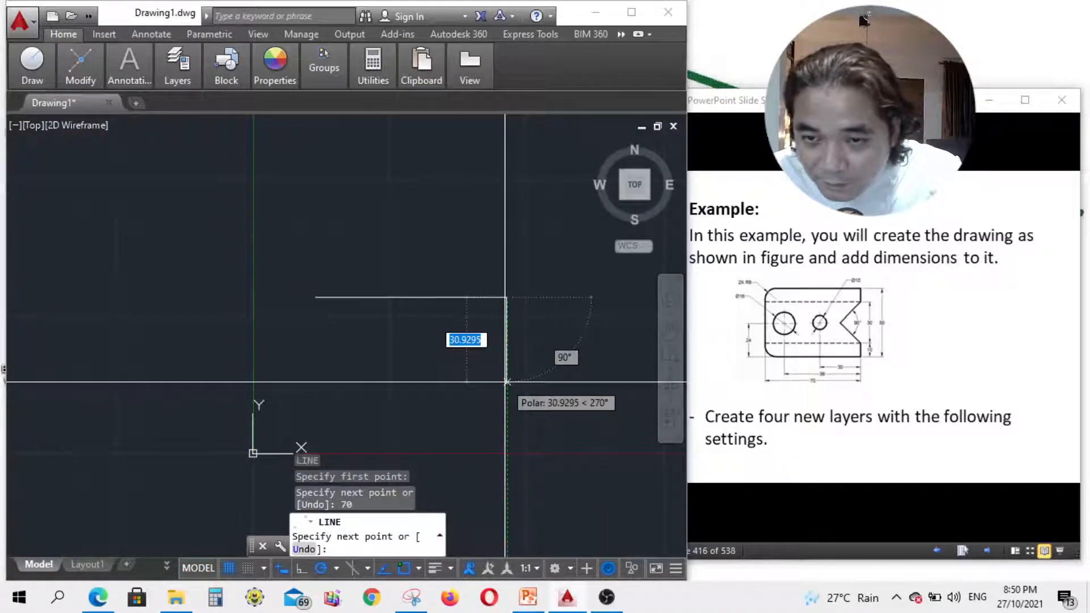
text(50)
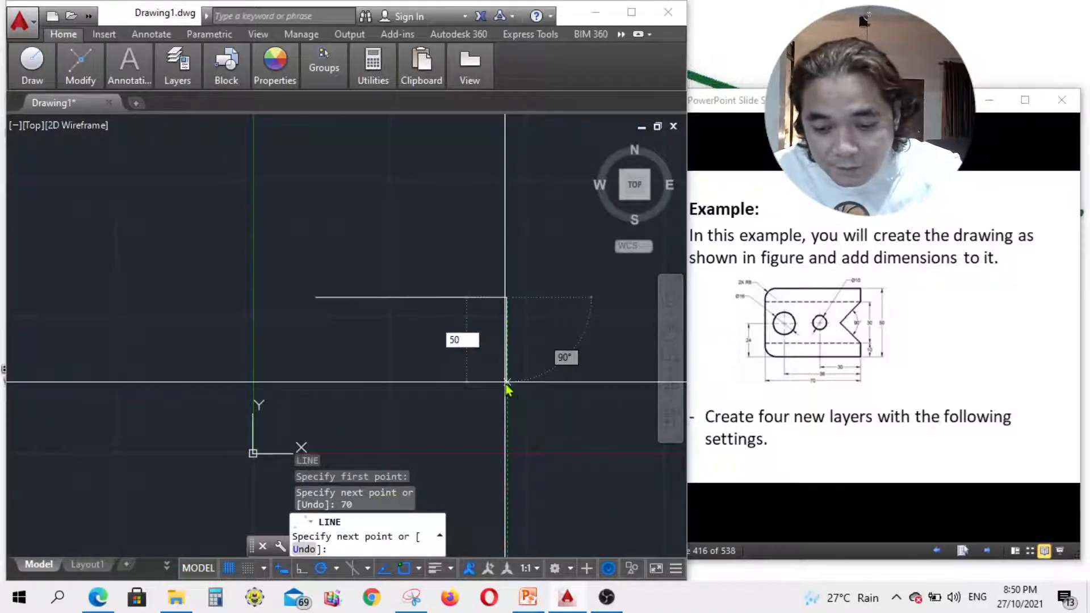
key(Return)
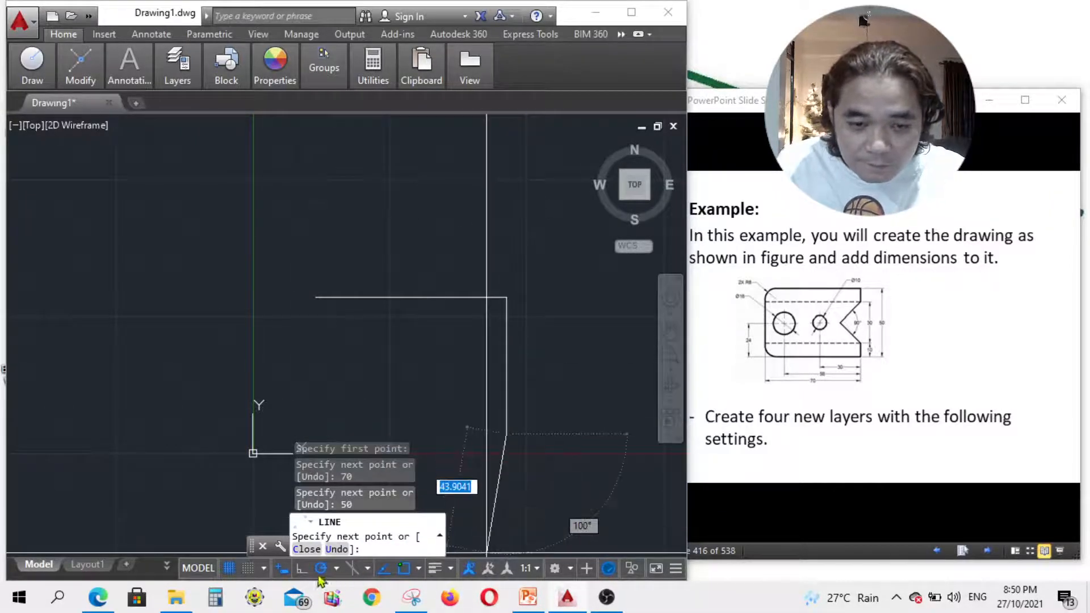
With Ortho on, draw the 70 long bottom edge leftward and complete the plate outline with a left edge to the start point.
key(F8)
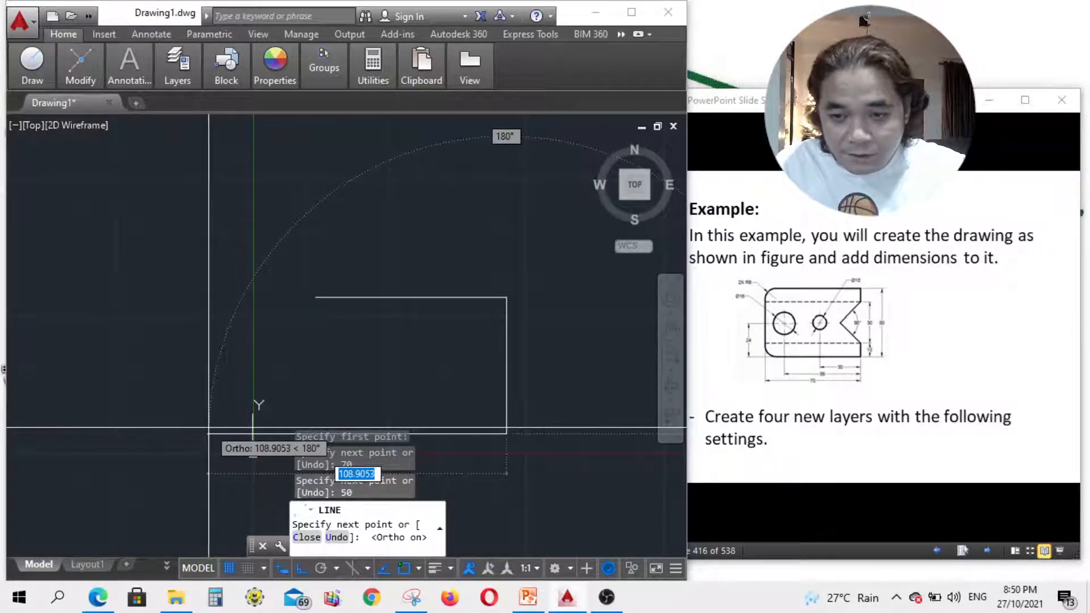
key(Return)
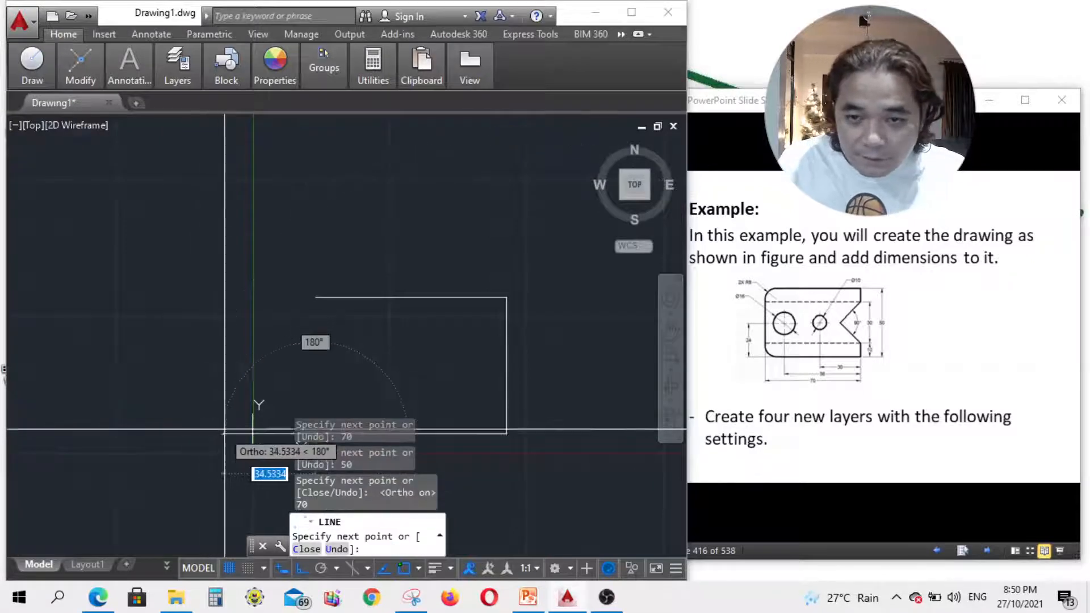
click(316, 297)
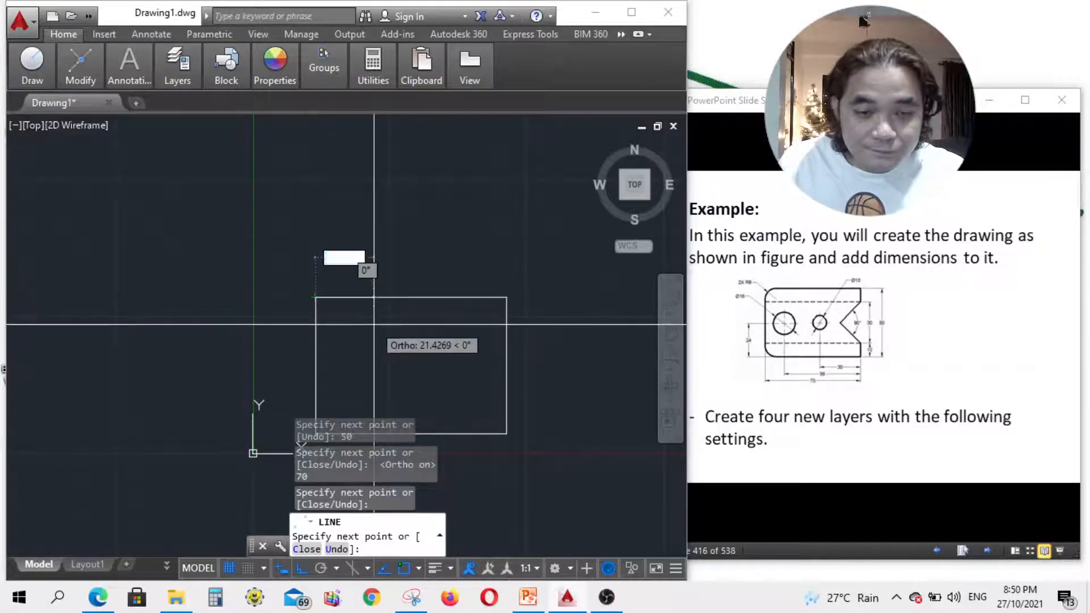
key(Escape)
Apply Zoom All and pan the view to show the whole plate outline.
middle_drag(404, 325, 453, 221)
scroll(453, 221, down, 2)
scroll(447, 326, up, 2)
middle_drag(343, 395, 278, 446)
scroll(397, 297, up, 2)
scroll(288, 437, down, 2)
scroll(358, 352, up, 3)
click(671, 371)
click(703, 453)
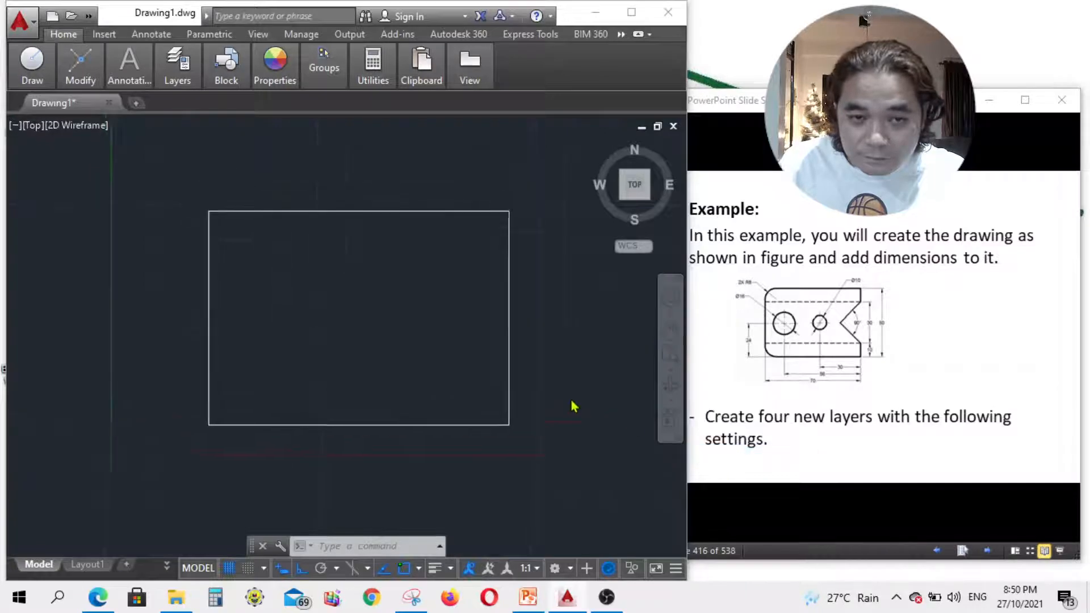
text(p)
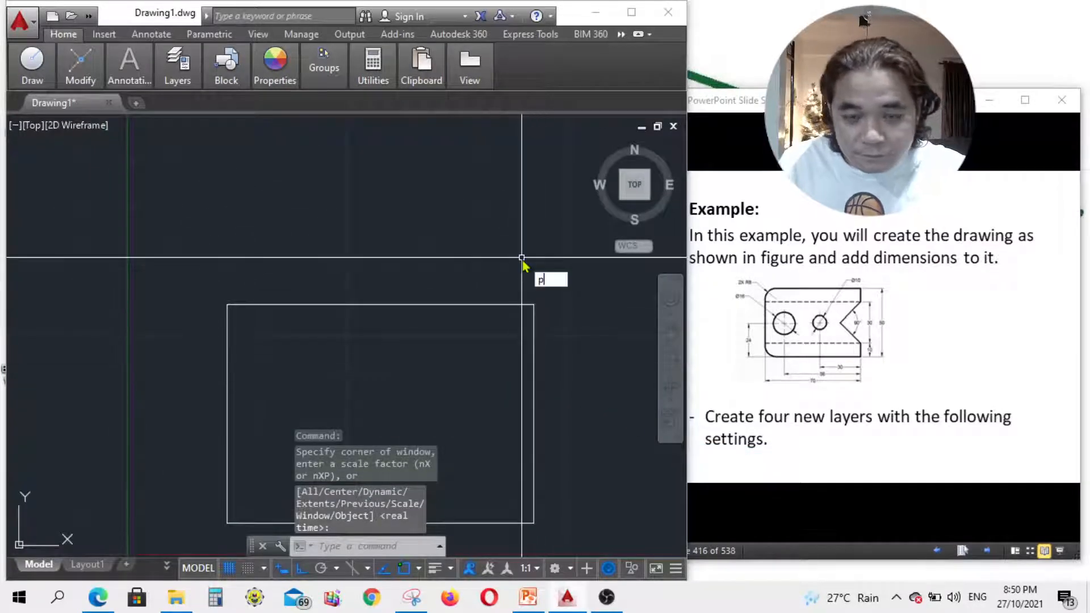
key(Return)
drag(517, 307, 527, 226)
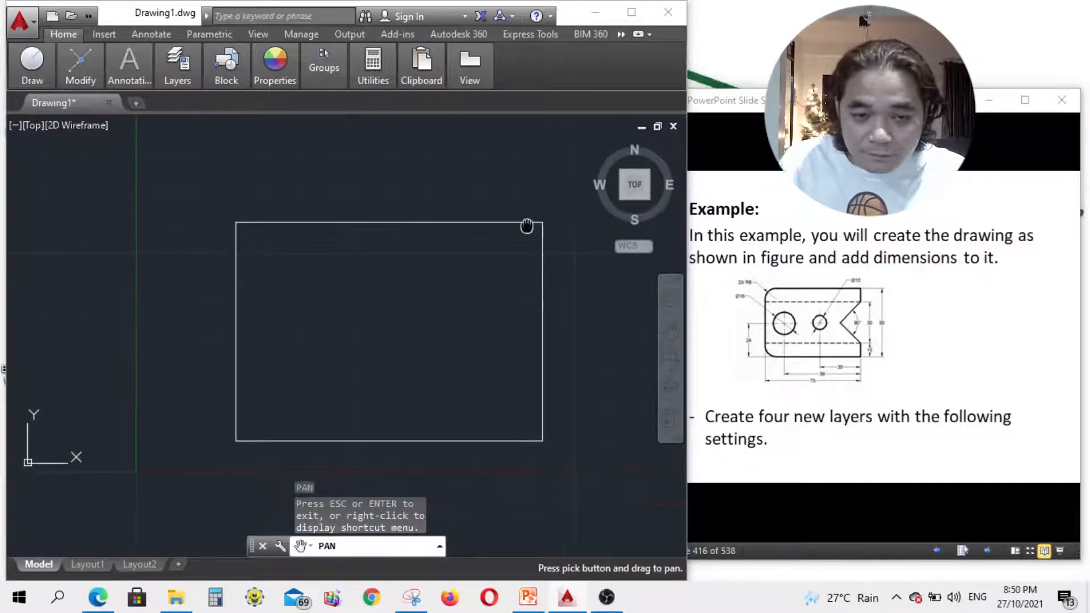
key(Escape)
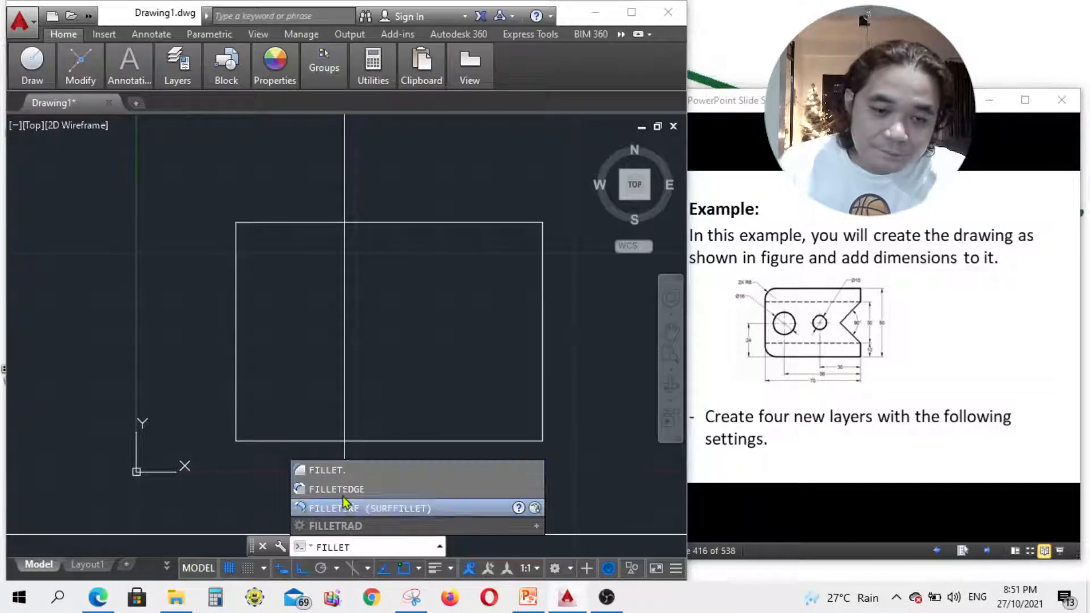
Fillet the plate outline's upper-left corner with a radius of 8.
click(347, 472)
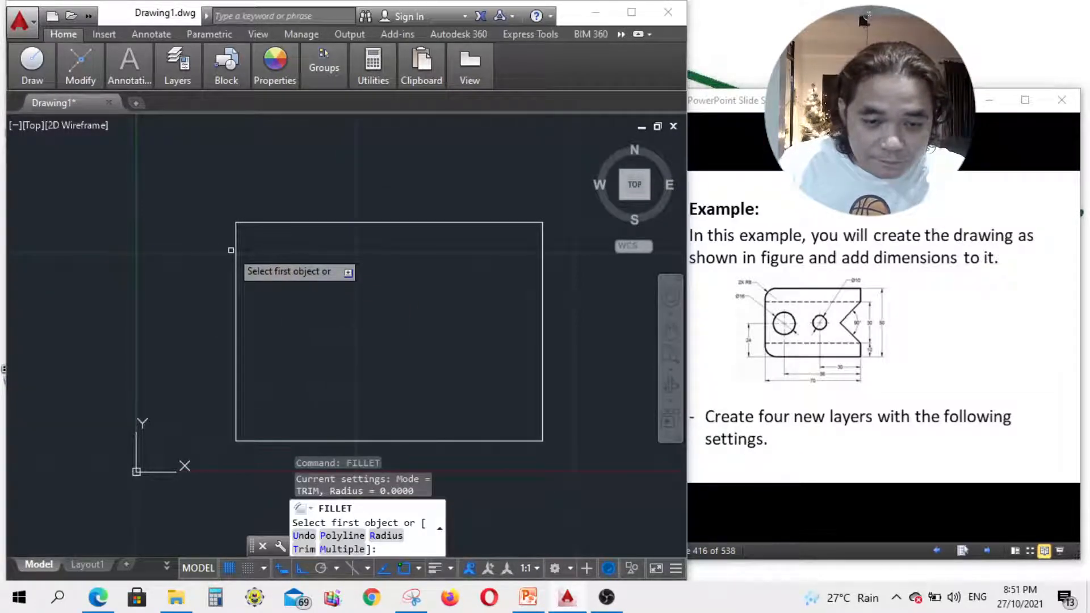
click(386, 539)
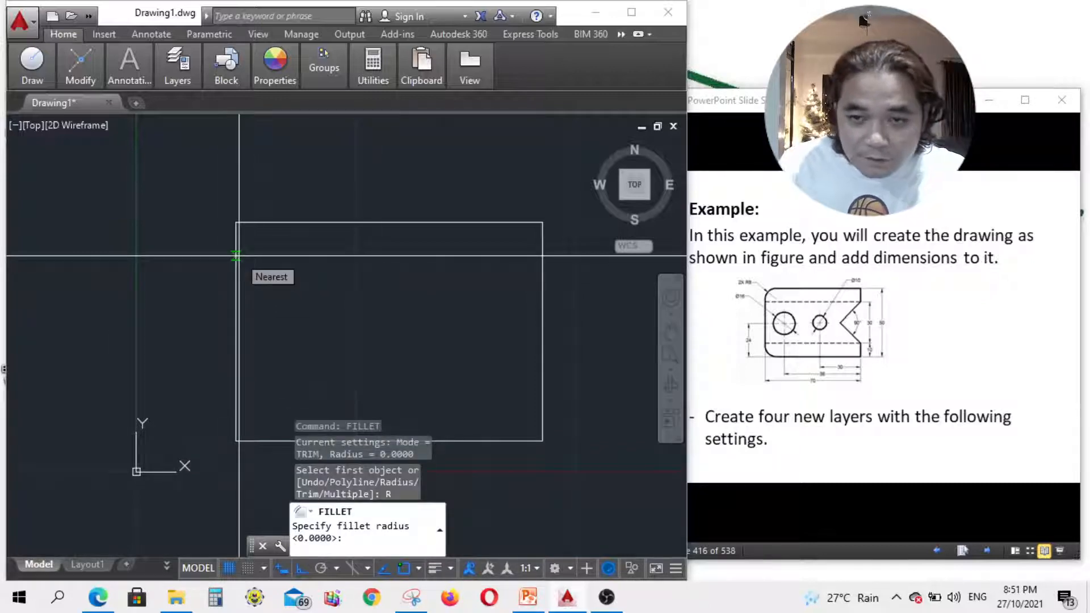
text(8)
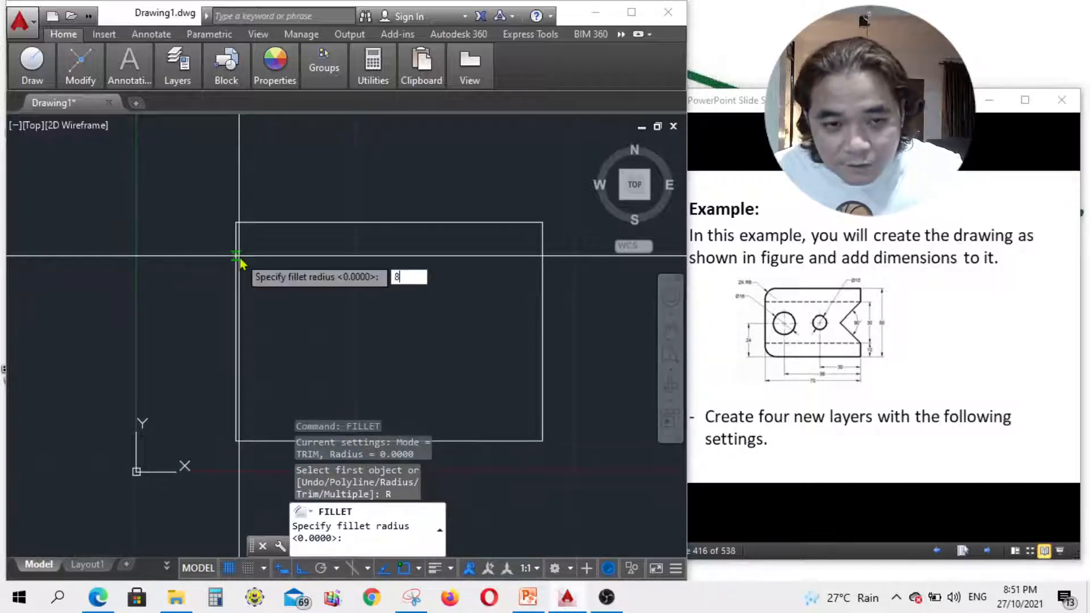
key(Return)
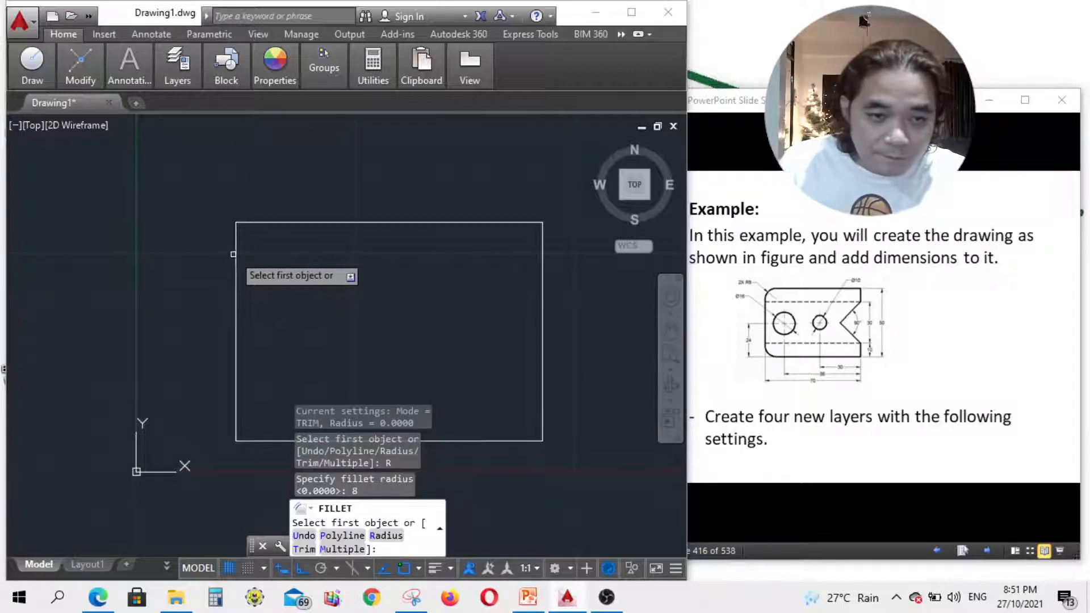
click(234, 253)
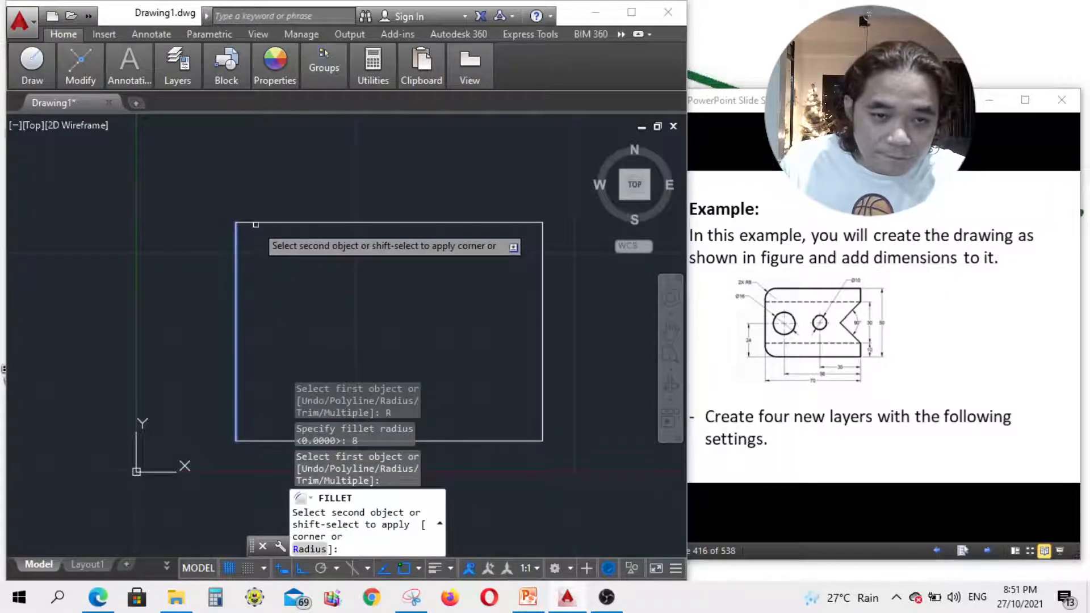
click(257, 223)
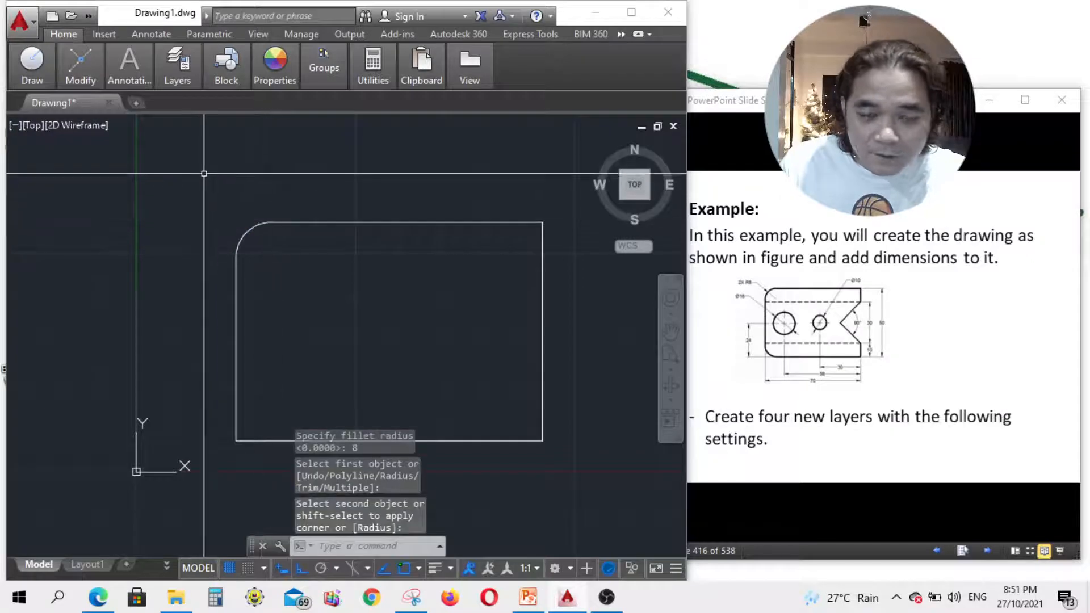
scroll(246, 170, down, 2)
scroll(246, 257, up, 4)
scroll(246, 256, down, 2)
scroll(280, 231, down, 3)
scroll(280, 341, up, 2)
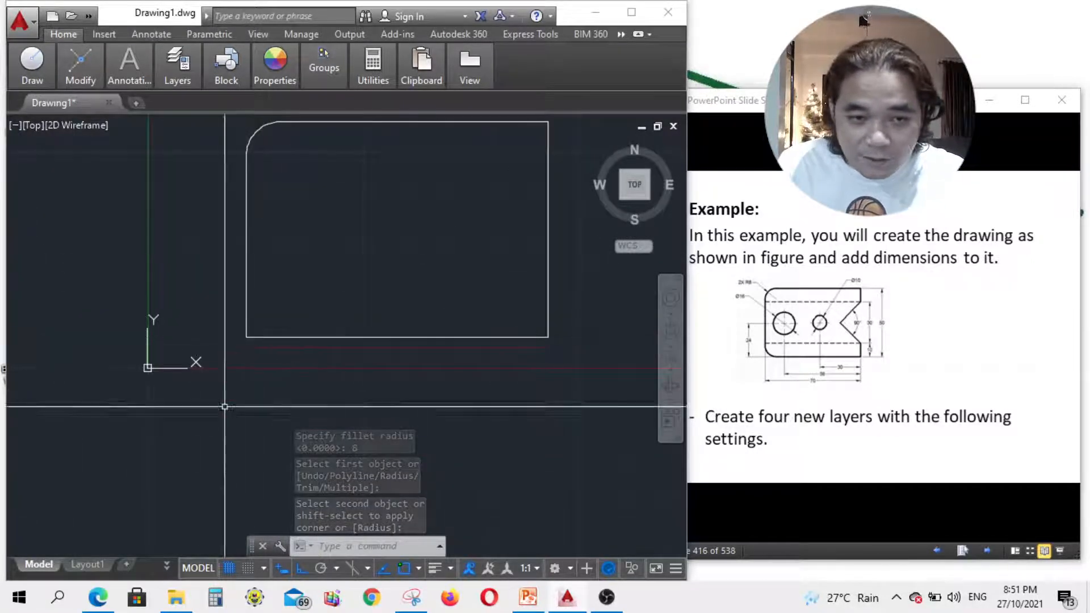
scroll(275, 329, up, 2)
scroll(232, 391, down, 2)
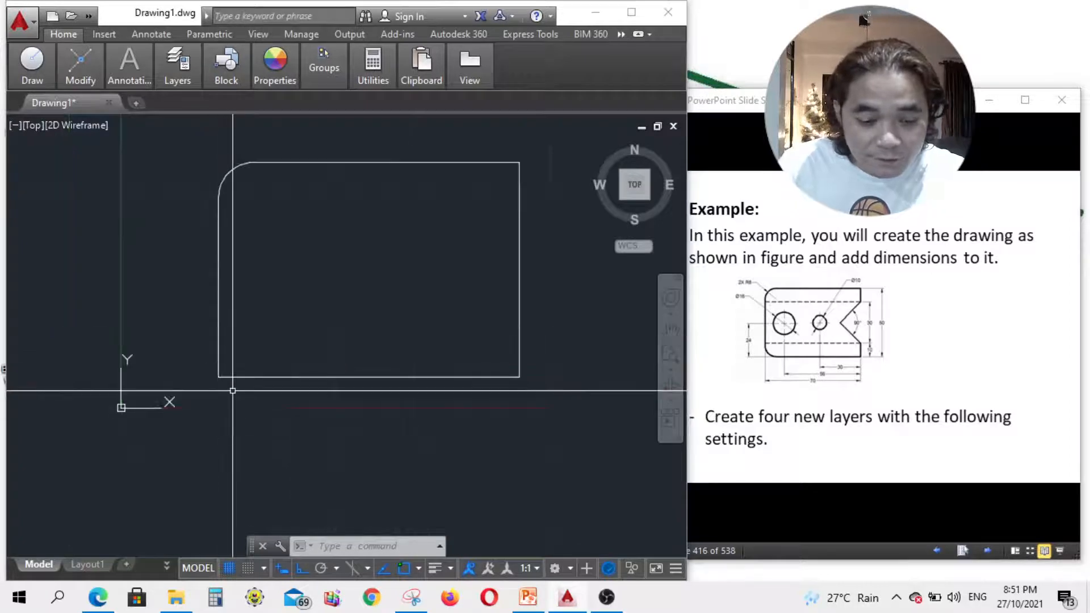
Fillet the plate outline's lower-left corner with a radius of 8.
click(330, 547)
text(fillet)
key(Return)
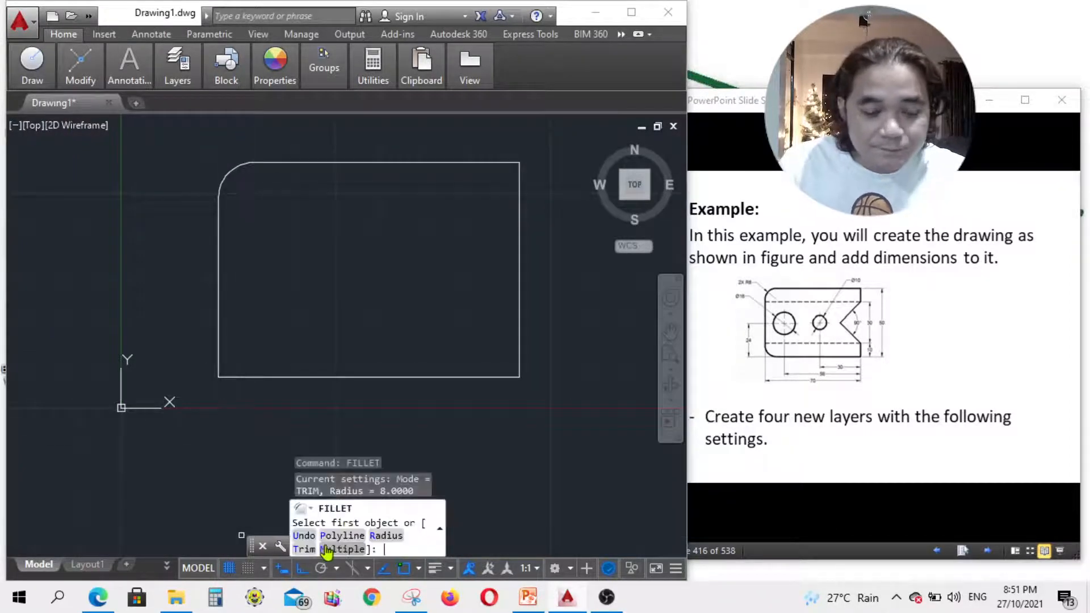
click(386, 537)
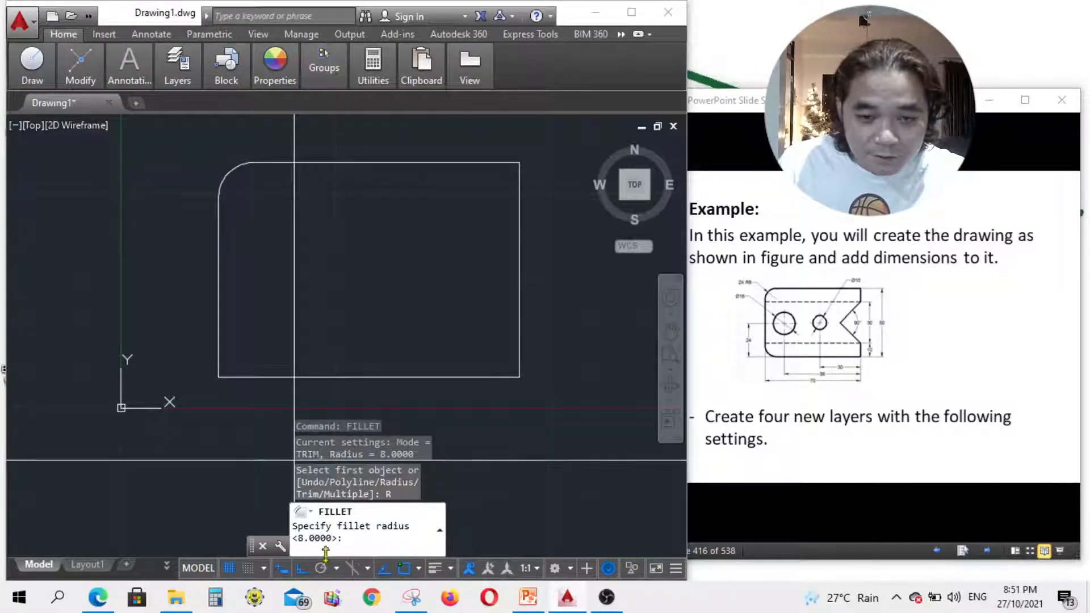
key(Return)
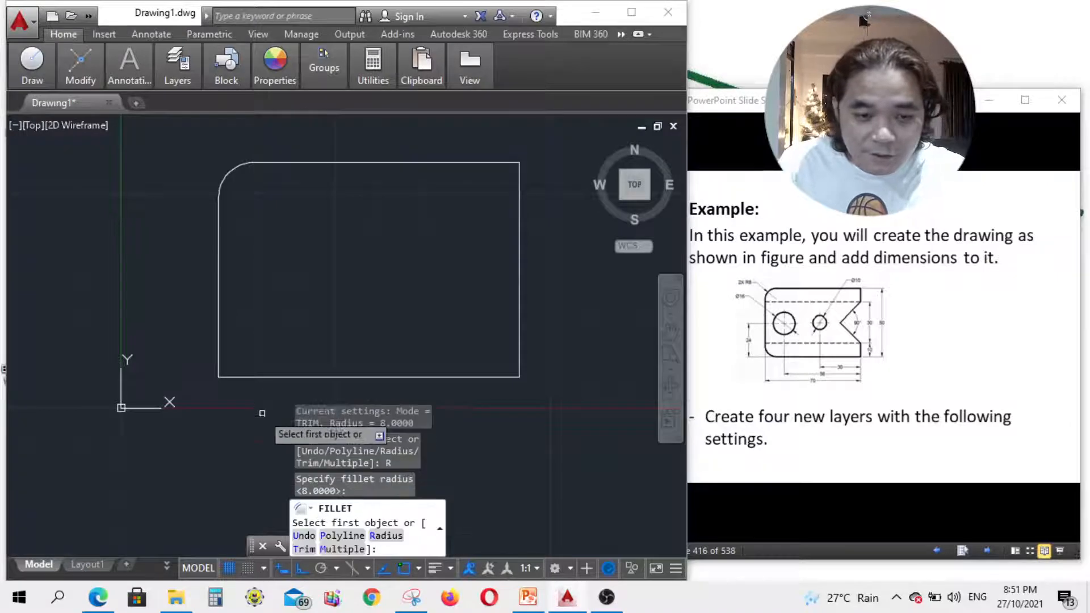
click(220, 348)
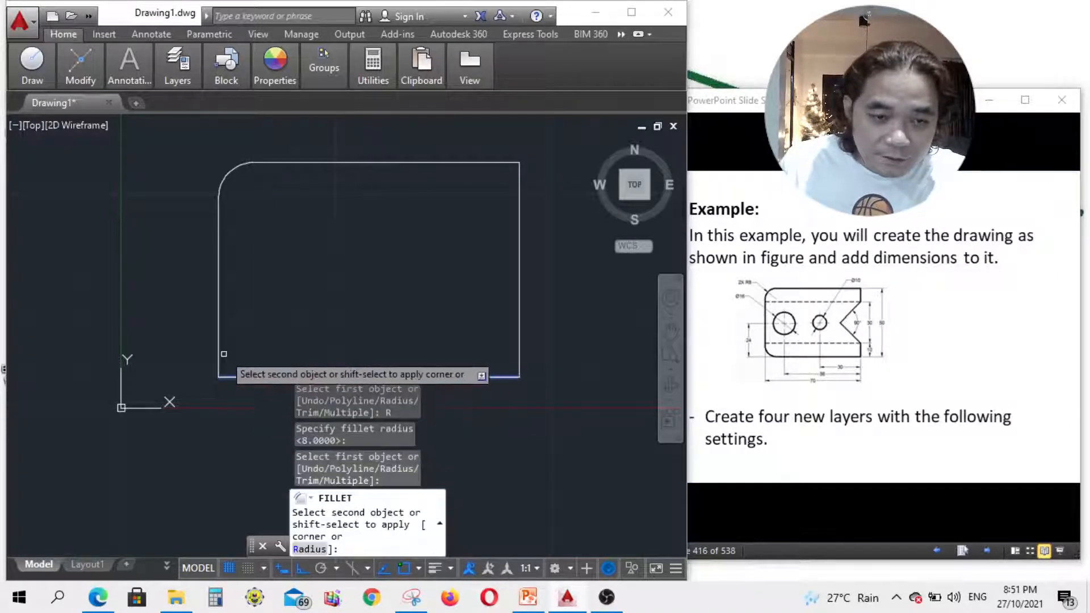
click(244, 377)
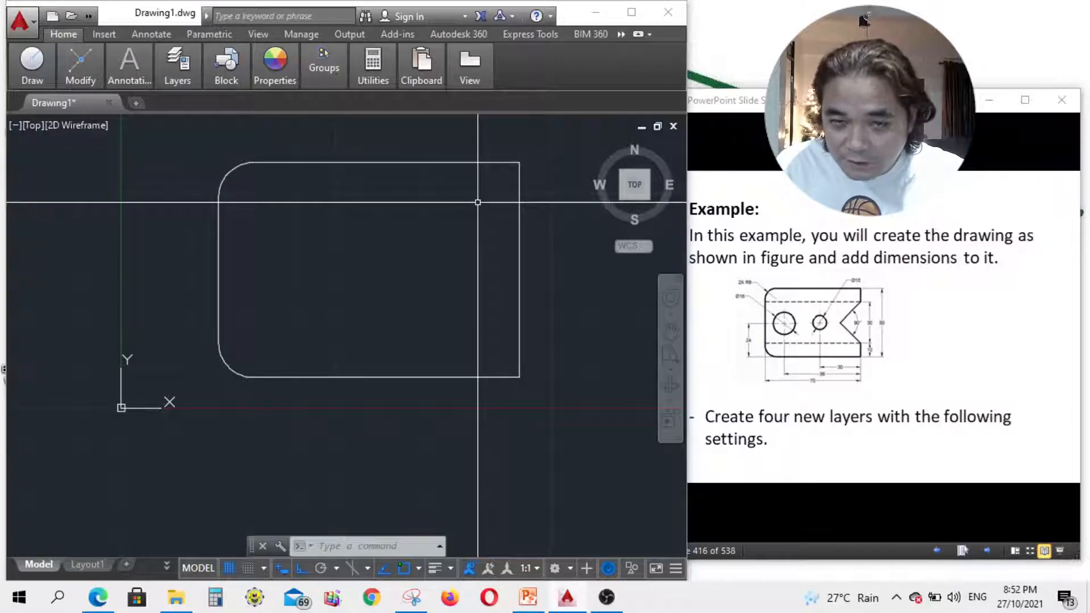
Draw a line 10 down from the plate's upper-right corner and continue it horizontally to the left edge.
text(l)
key(Return)
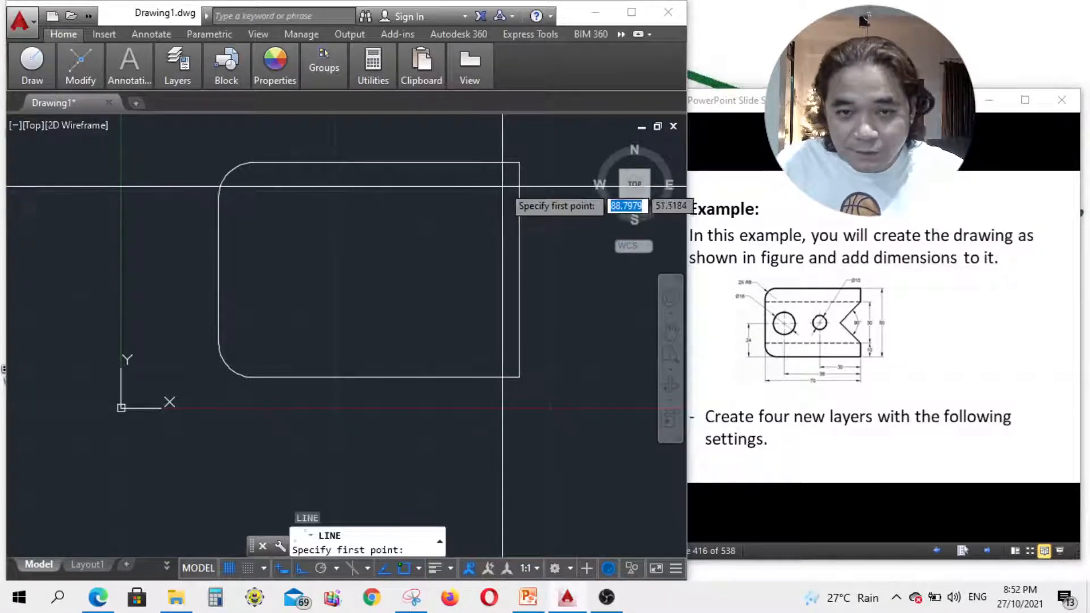
click(519, 162)
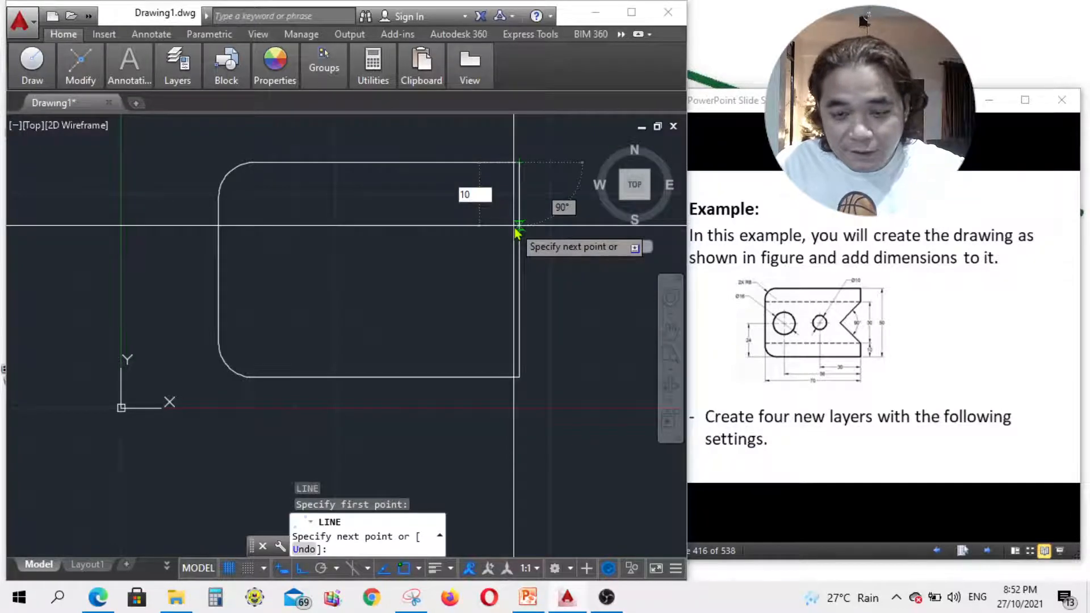
key(Return)
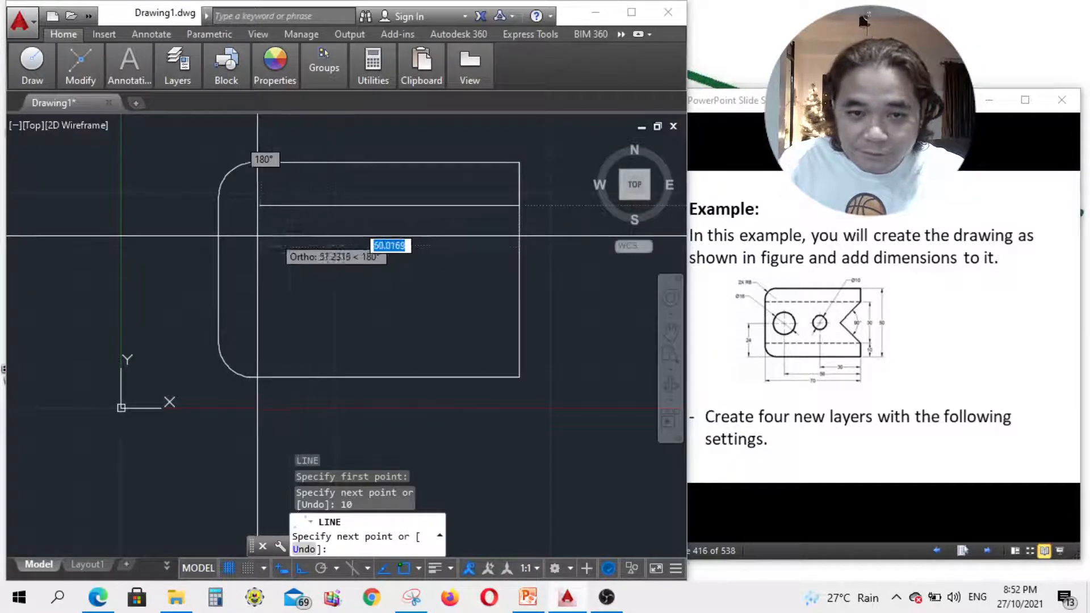
click(221, 205)
key(Escape)
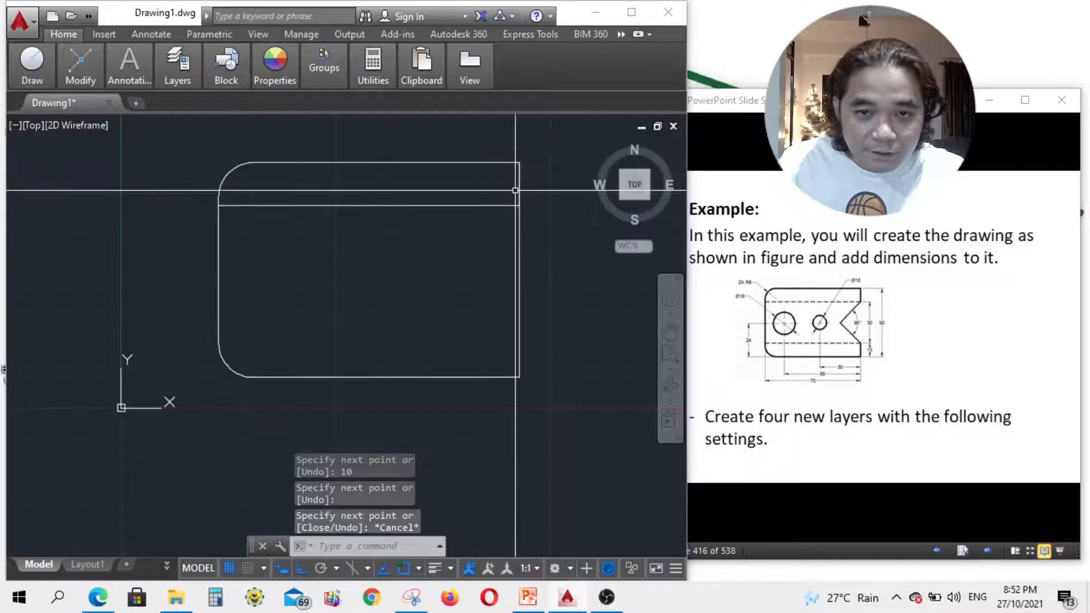
Erase the short 10-long vertical helper segment at the plate's upper-right corner.
click(514, 190)
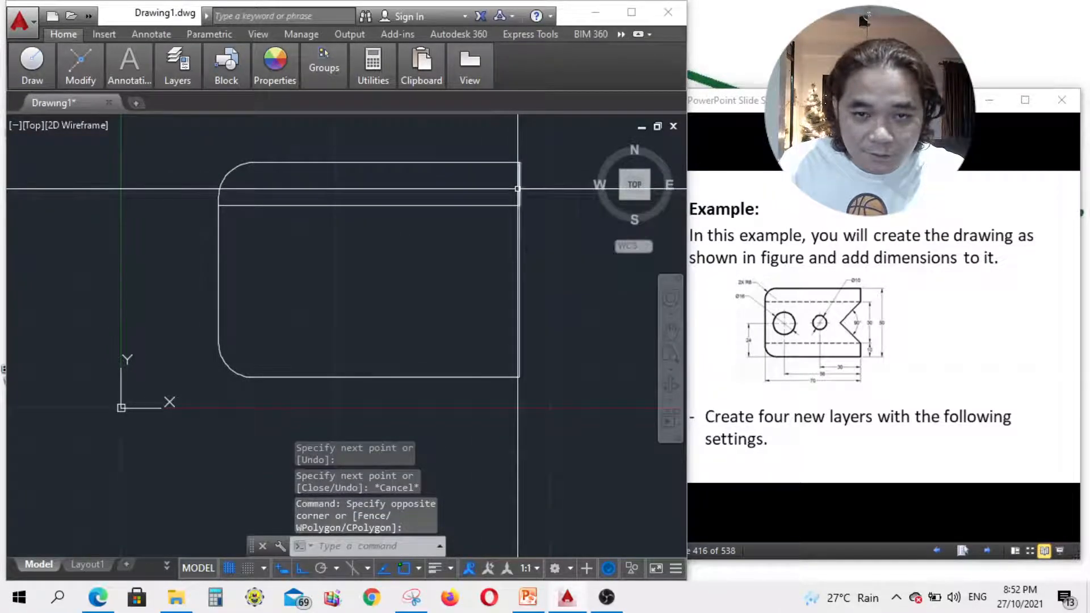
click(518, 188)
key(Delete)
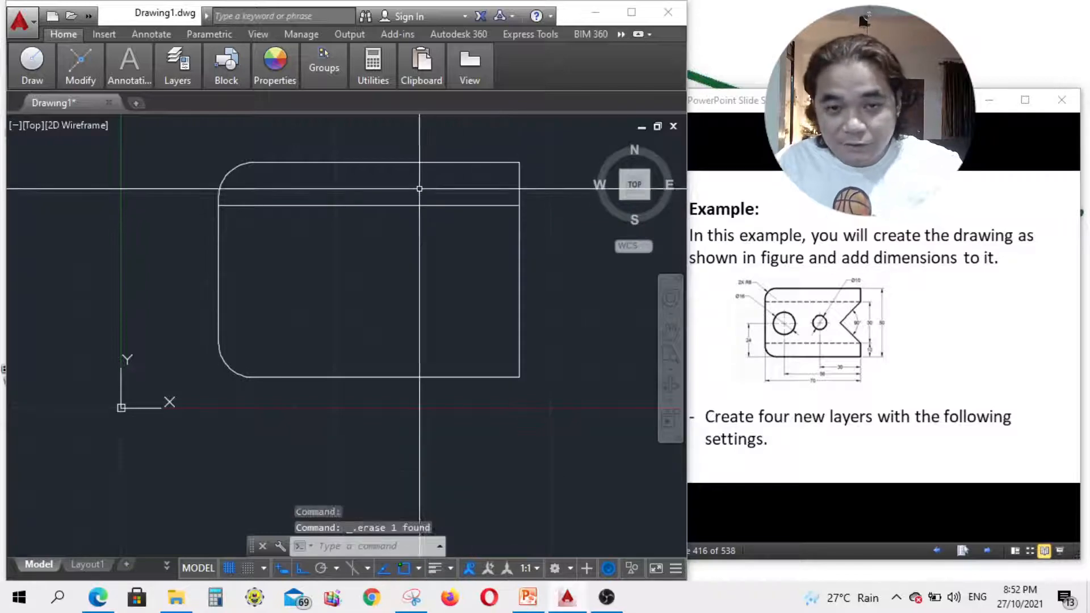
Assign the upper horizontal line inside the plate to the Hidden layer.
click(442, 205)
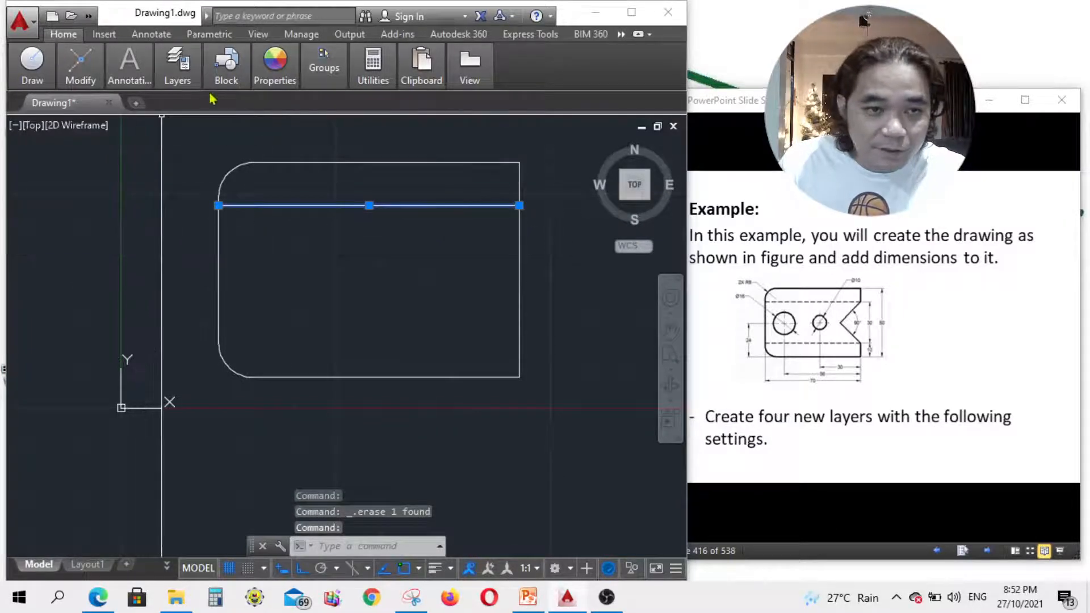
mouse_move(182, 78)
mouse_move(226, 77)
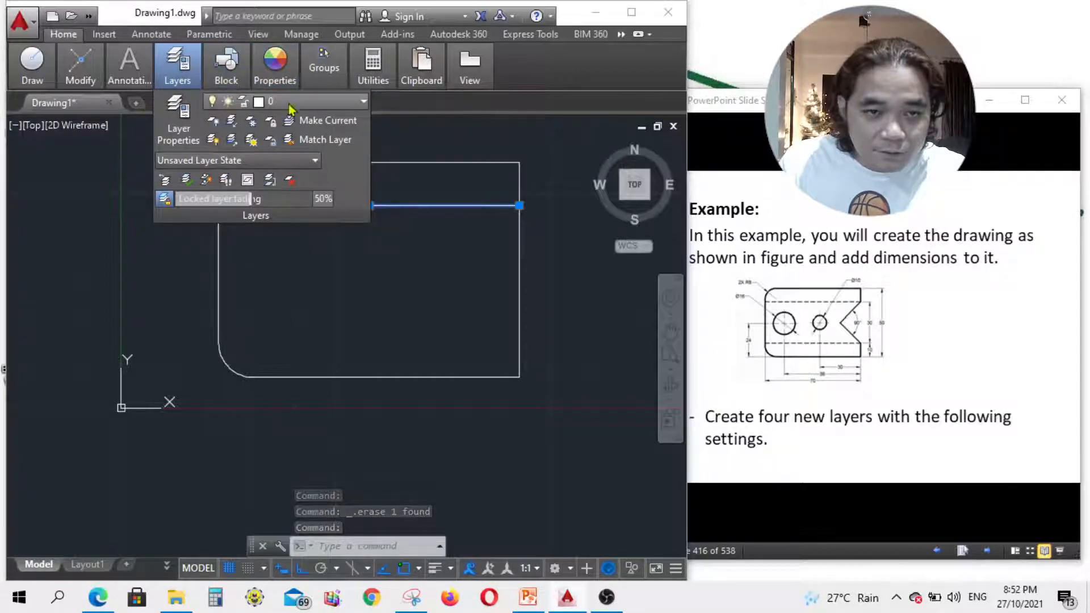
click(300, 105)
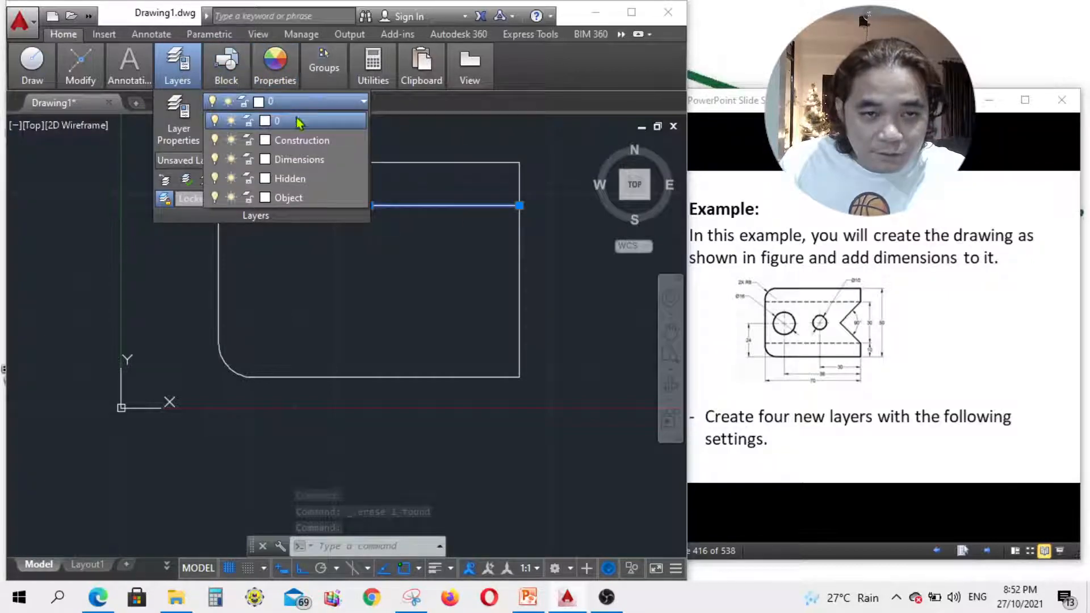
click(290, 179)
key(Escape)
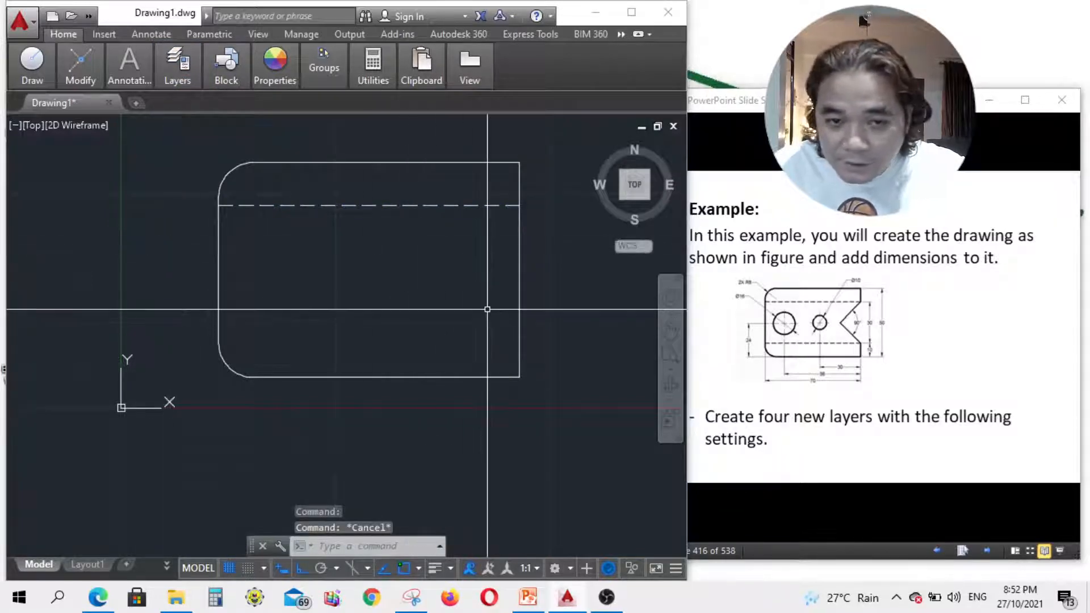
Draw a line 10 up from the lower-right corner and across to the left edge, and erase its vertical helper segment.
key(l)
key(Return)
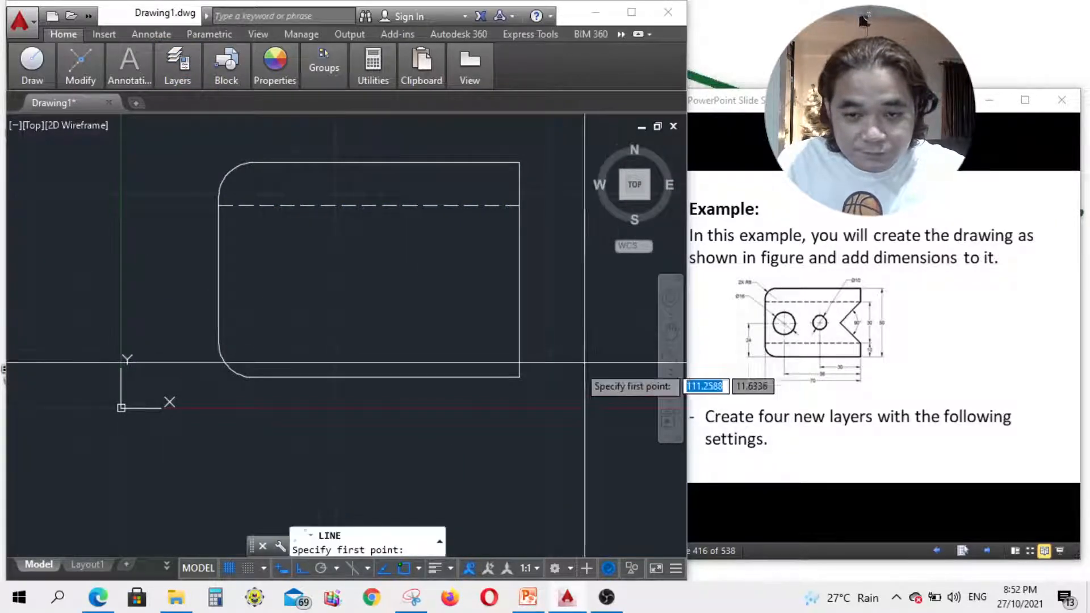
click(520, 377)
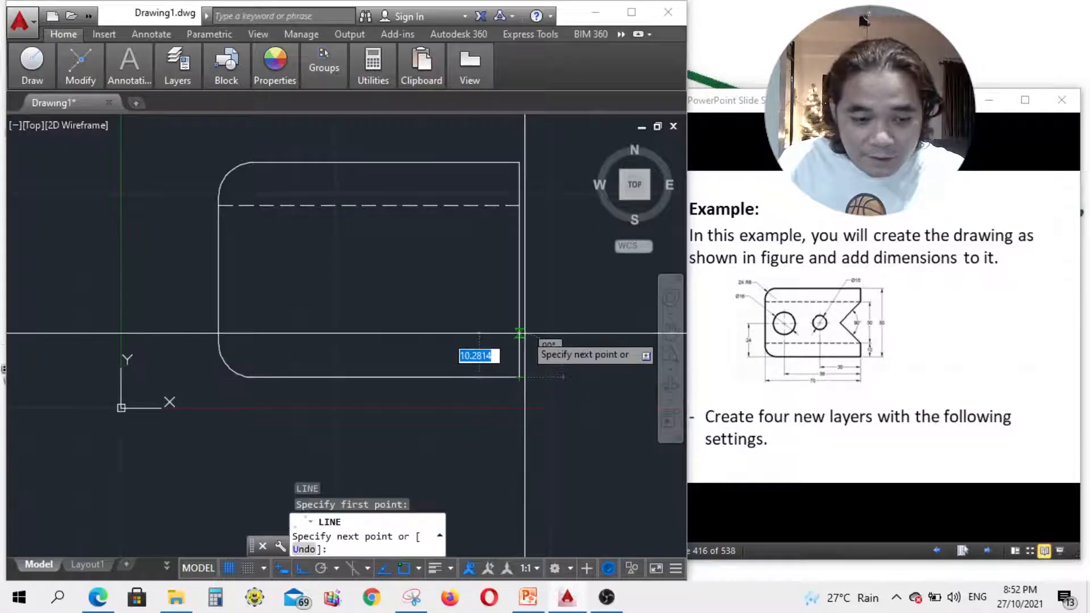
text(10)
key(Return)
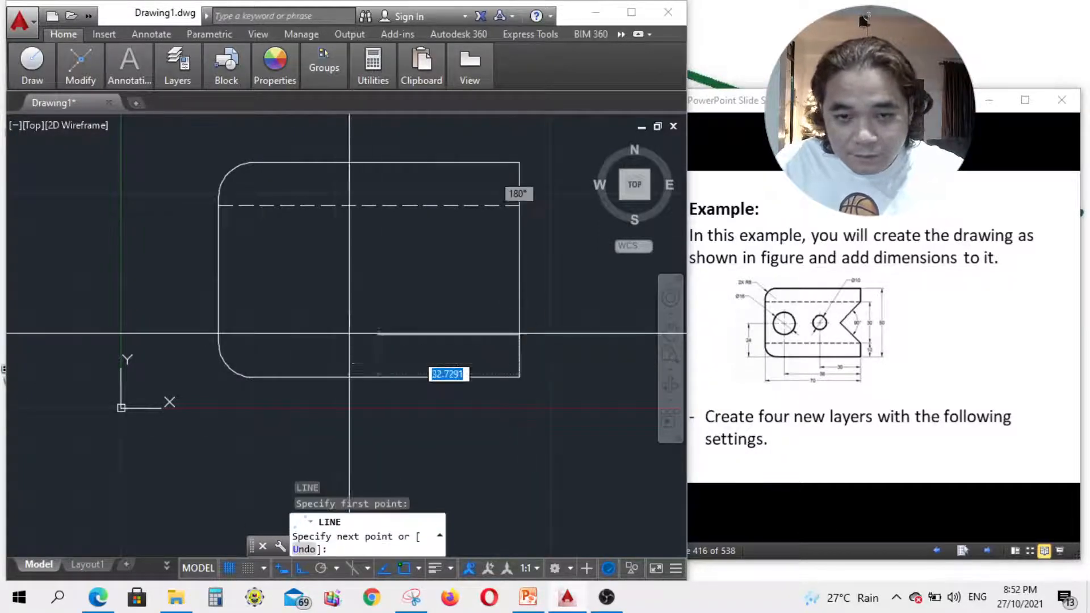
click(218, 335)
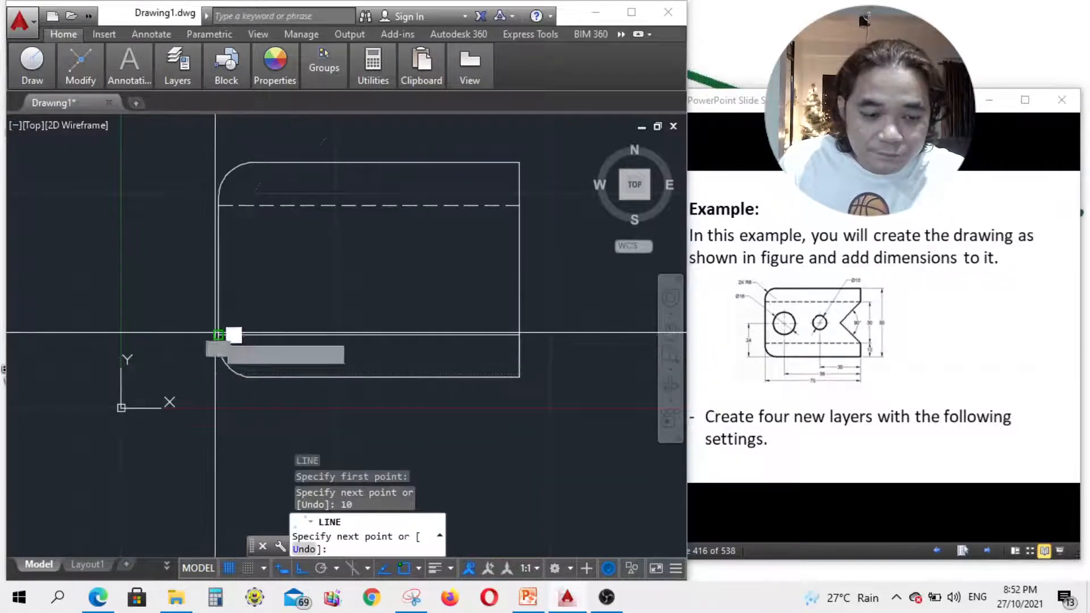
key(Escape)
click(519, 356)
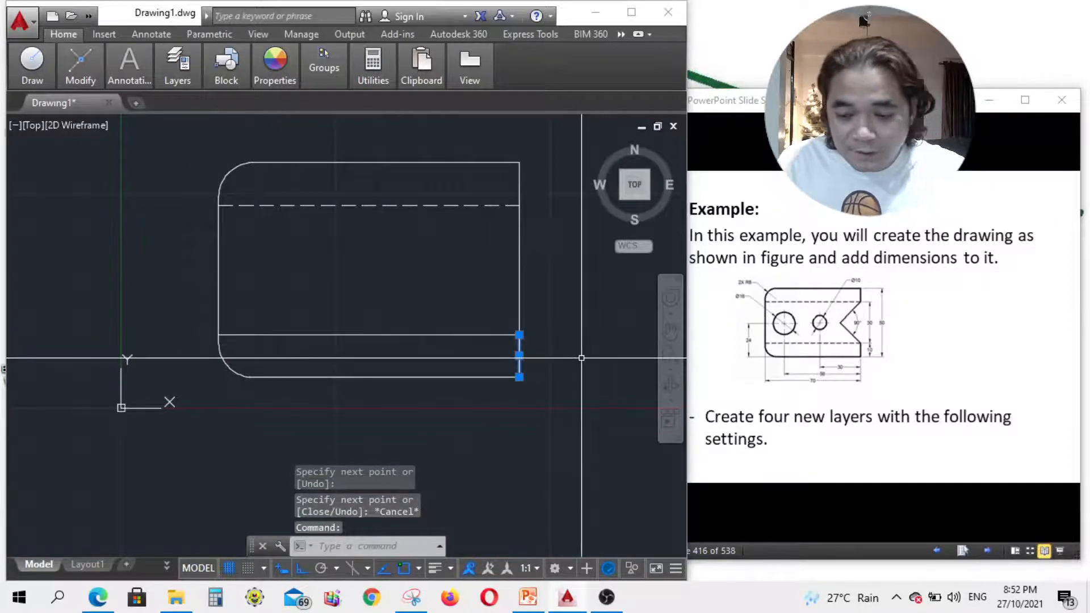
key(Delete)
Assign the lower horizontal line inside the plate to the Hidden layer.
click(403, 336)
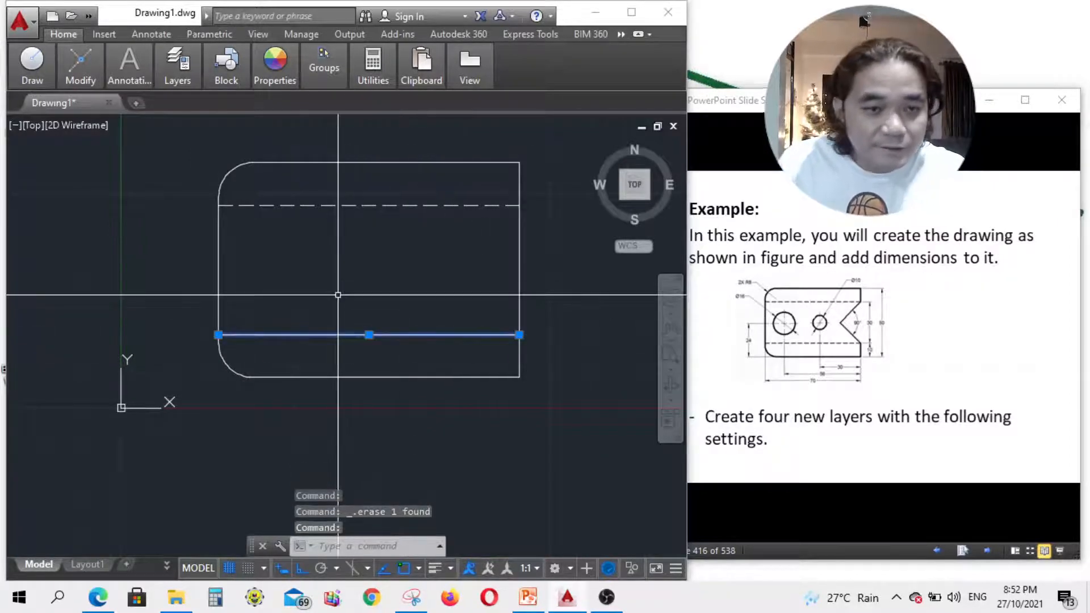
mouse_move(183, 71)
mouse_move(178, 64)
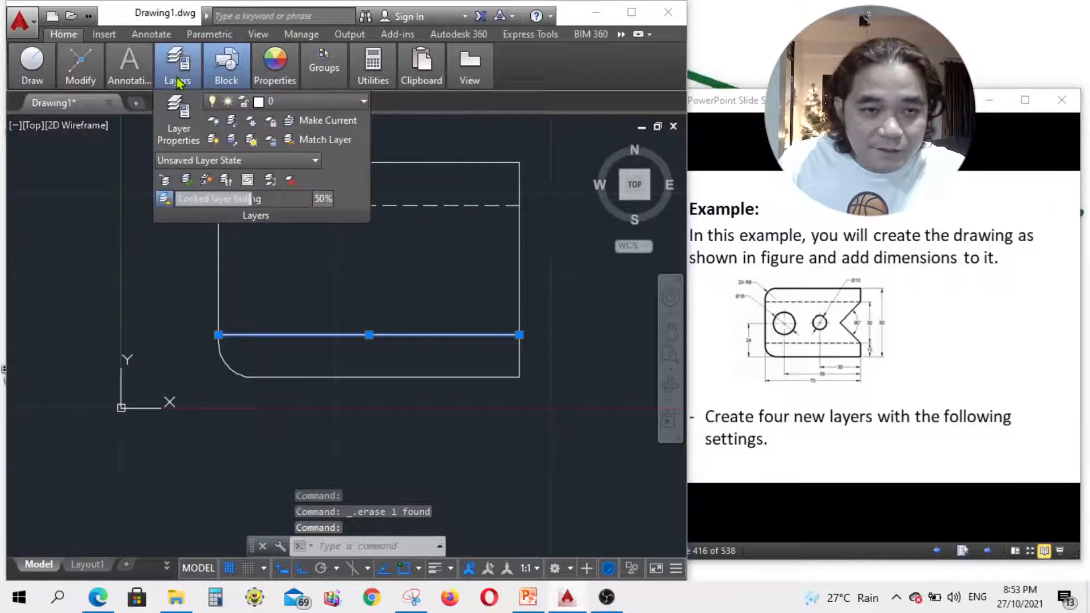
click(291, 103)
click(289, 178)
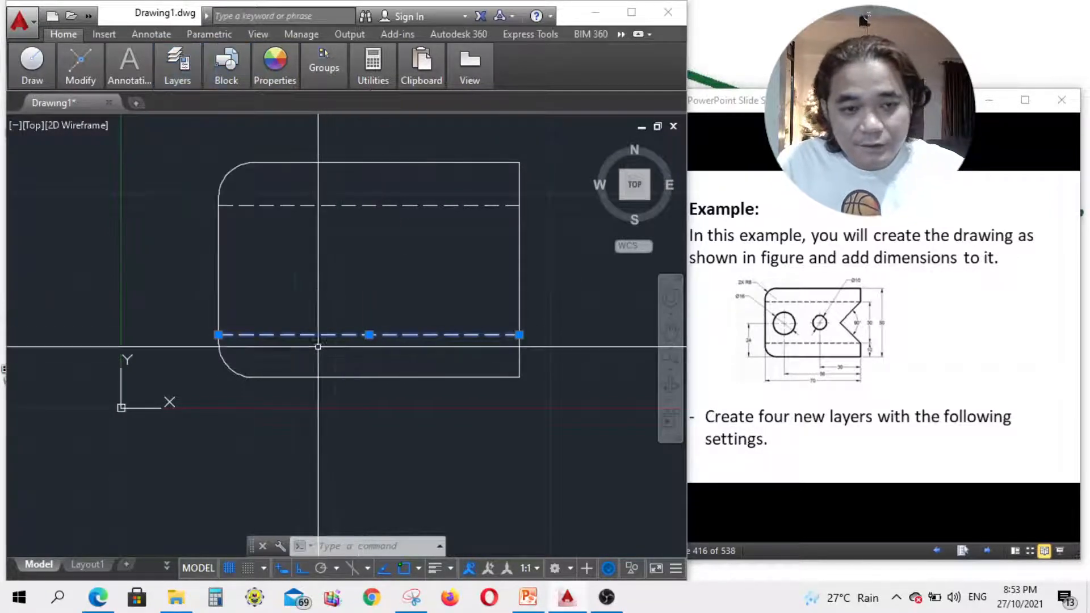
key(Escape)
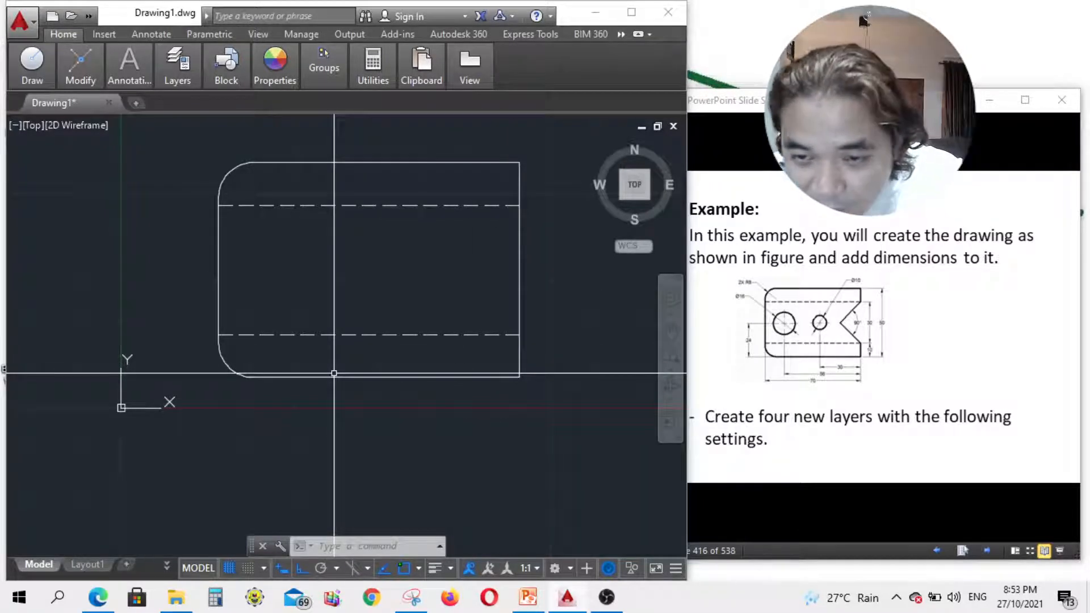
key(Escape)
key(Escape)
text(l)
key(Return)
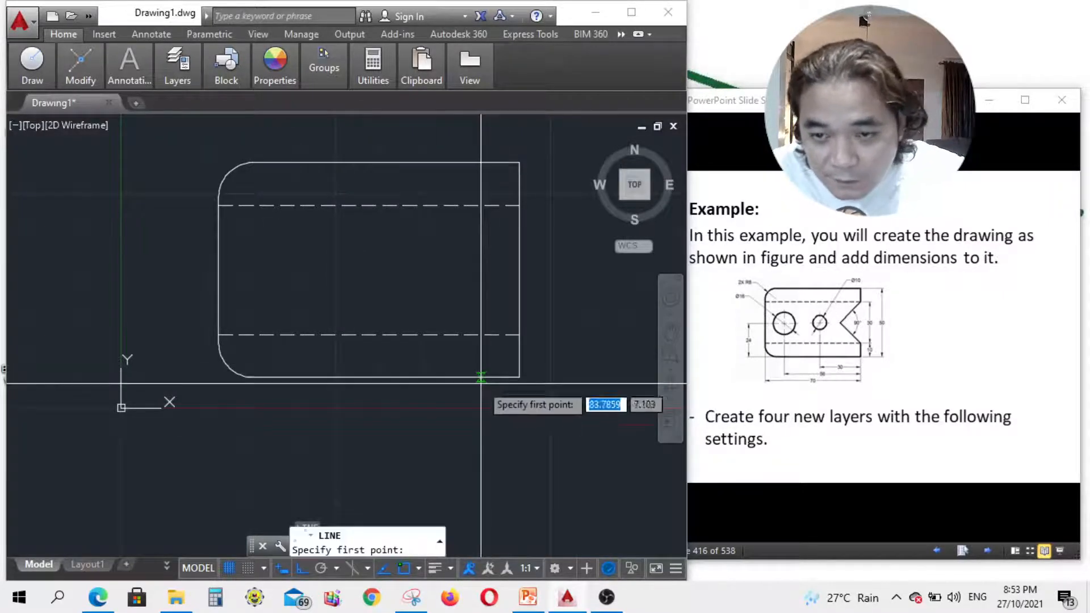
click(519, 270)
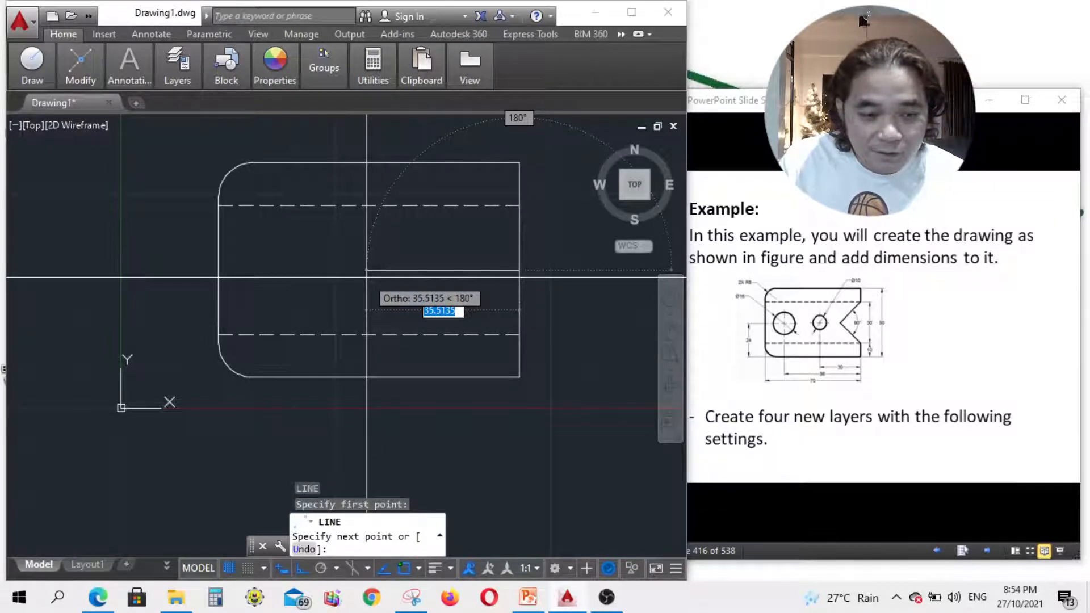
key(Escape)
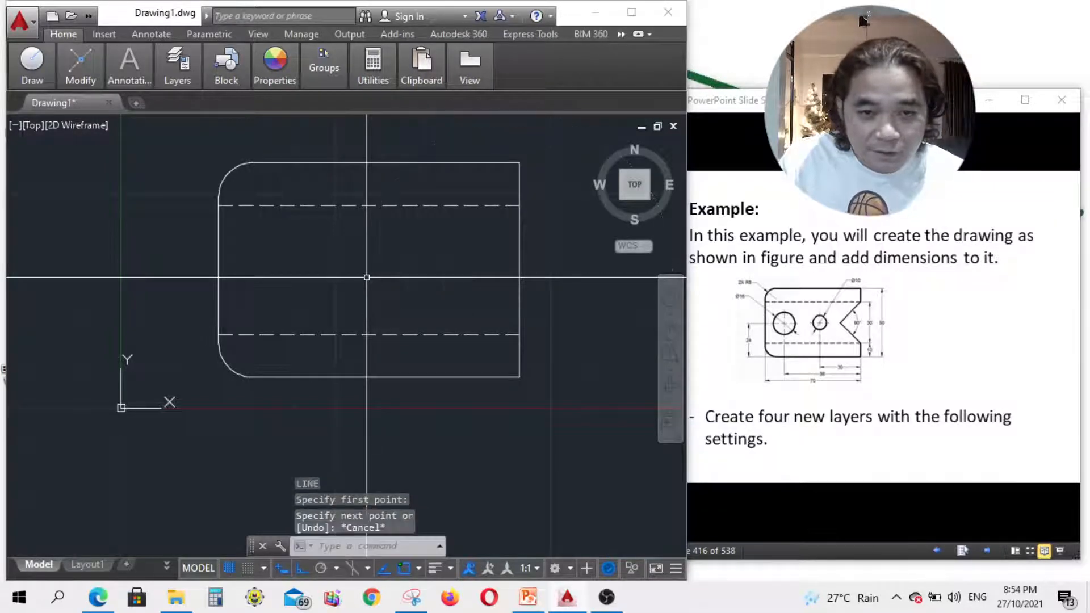
Check the dimensions on the enlarged PowerPoint slide and draw in AutoCAD a 56-long horizontal line leftward from the right edge's midpoint.
click(1026, 102)
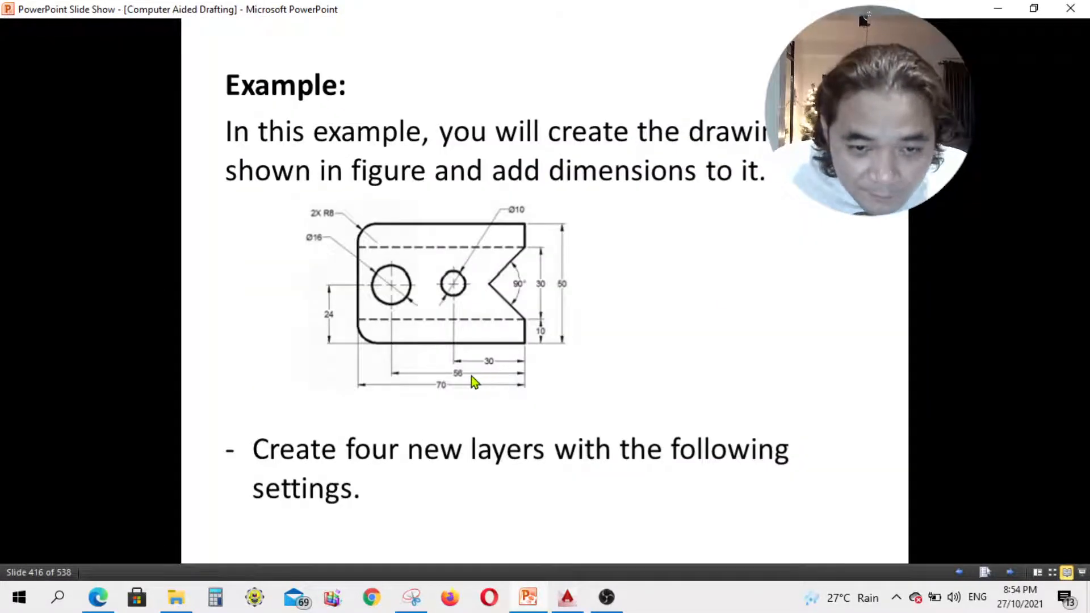
click(1034, 8)
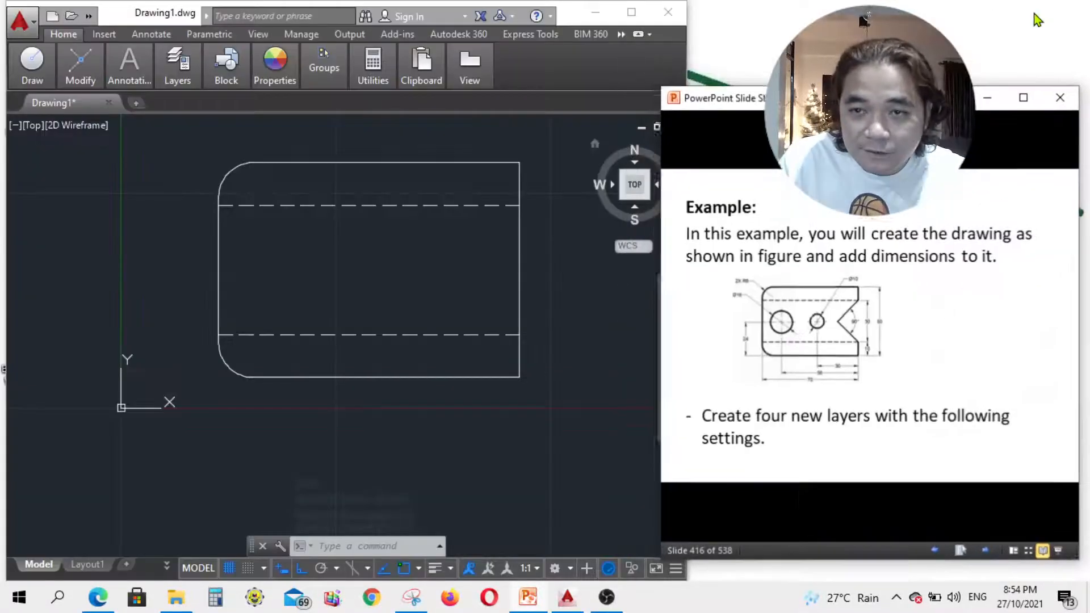
click(392, 293)
text(l)
key(Return)
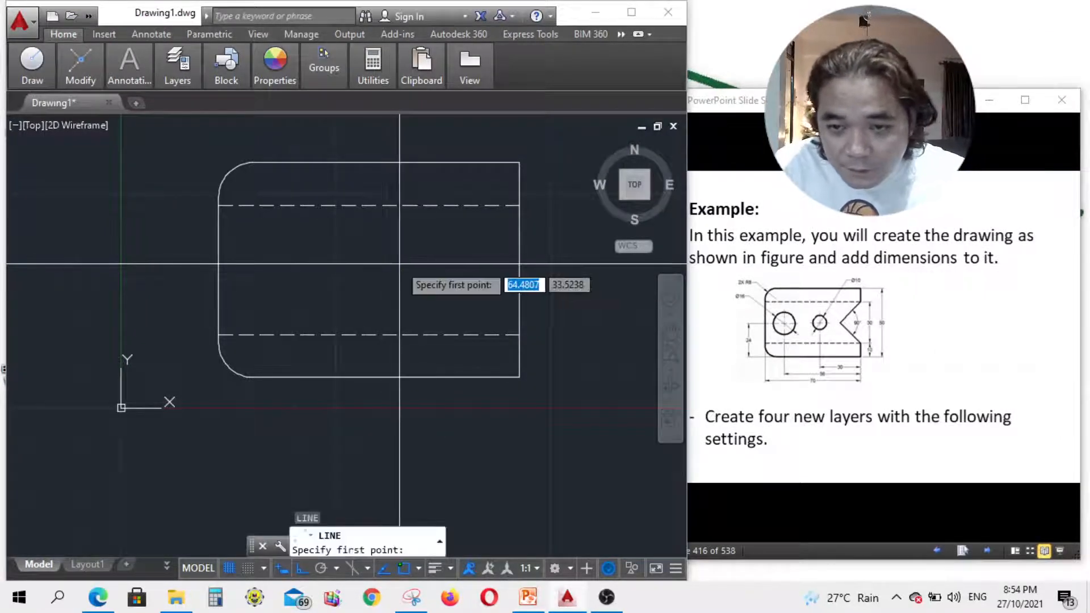
click(519, 270)
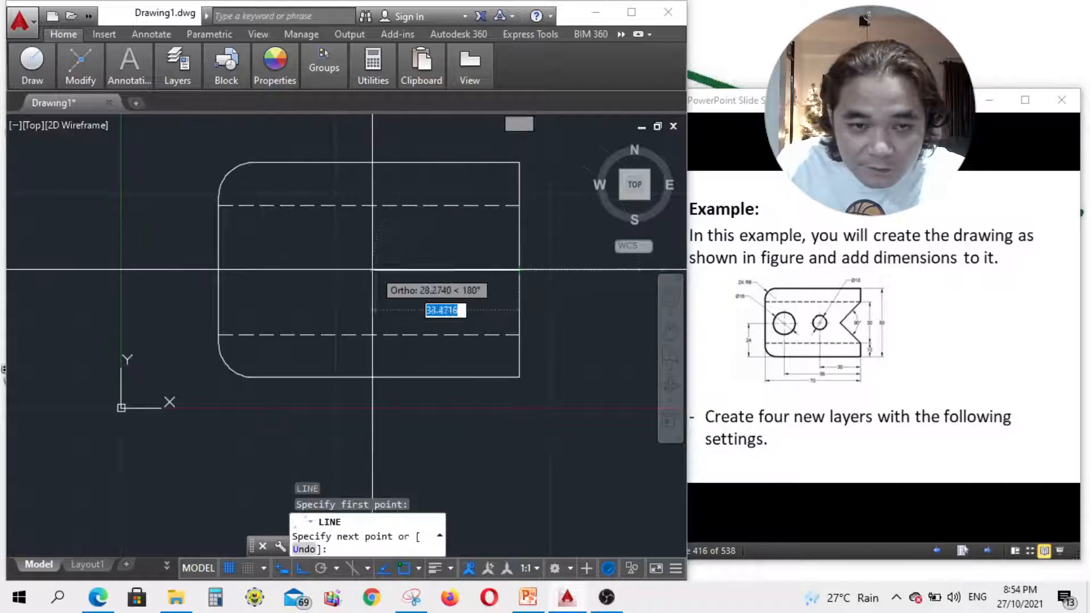
text(56)
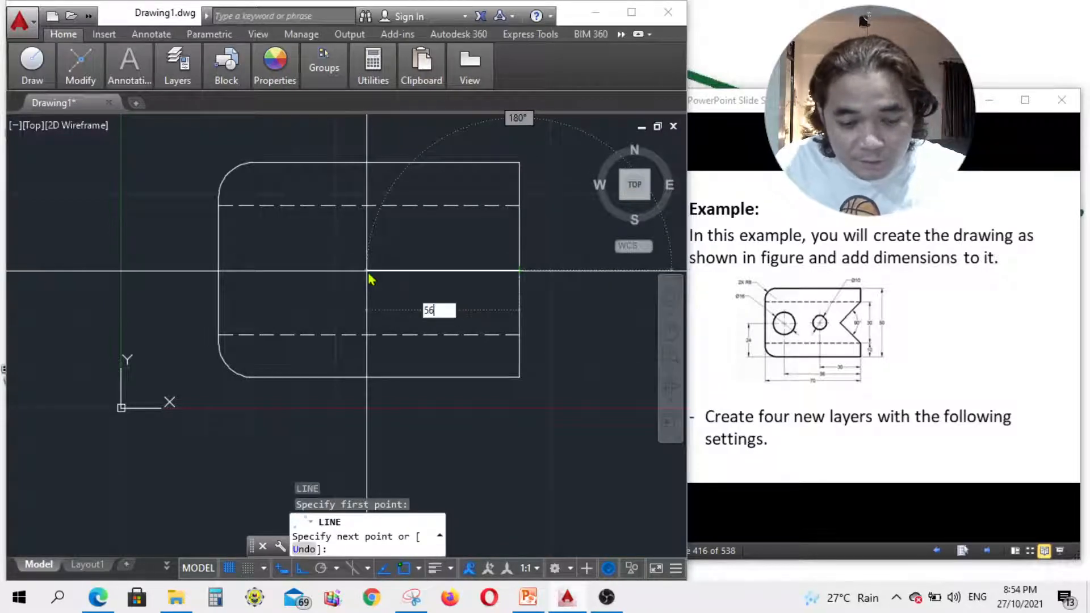
key(Return)
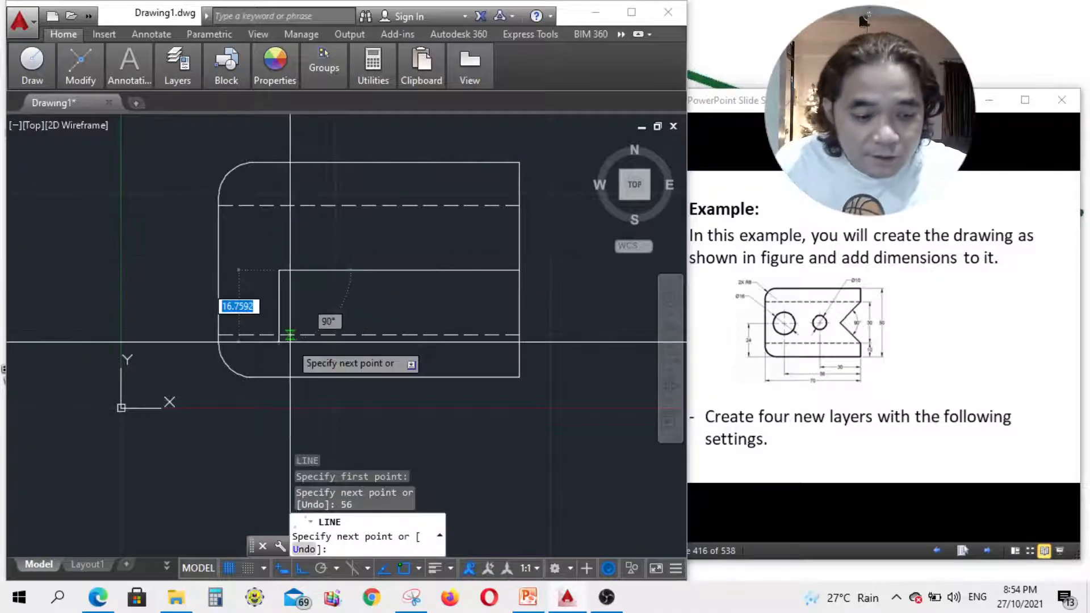
key(Escape)
Draw a circle of diameter 16 centred on the left end of the 56-long line, and erase that helper line.
text(c)
key(Return)
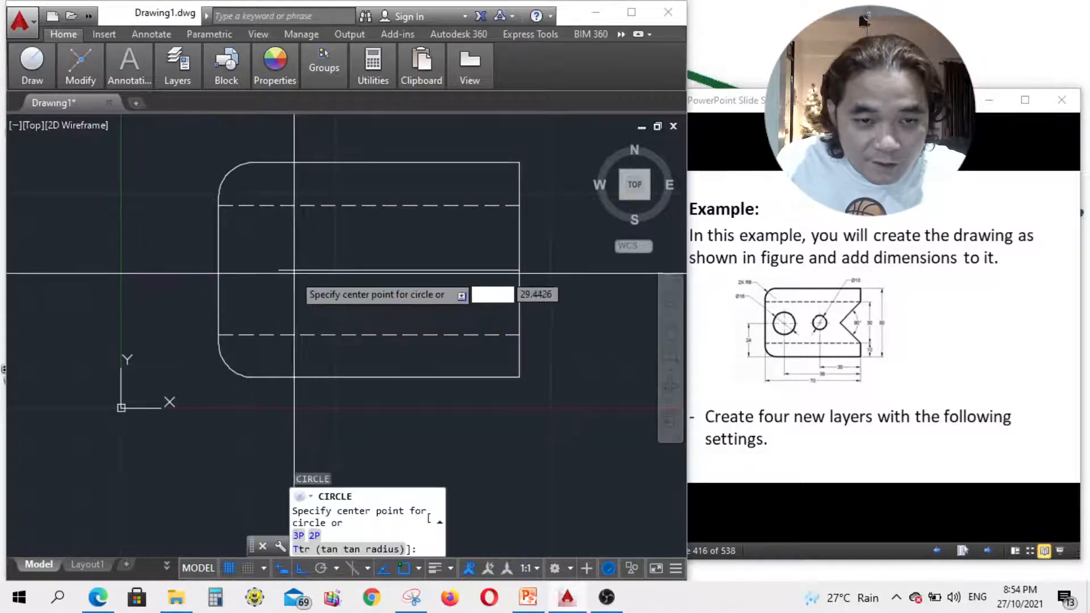
click(279, 270)
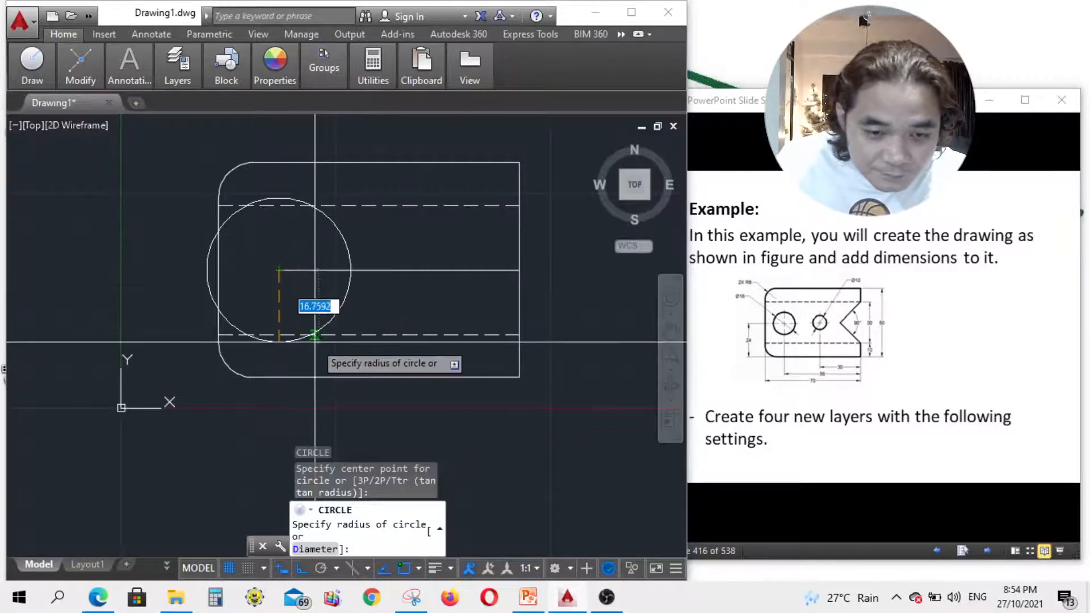
click(315, 546)
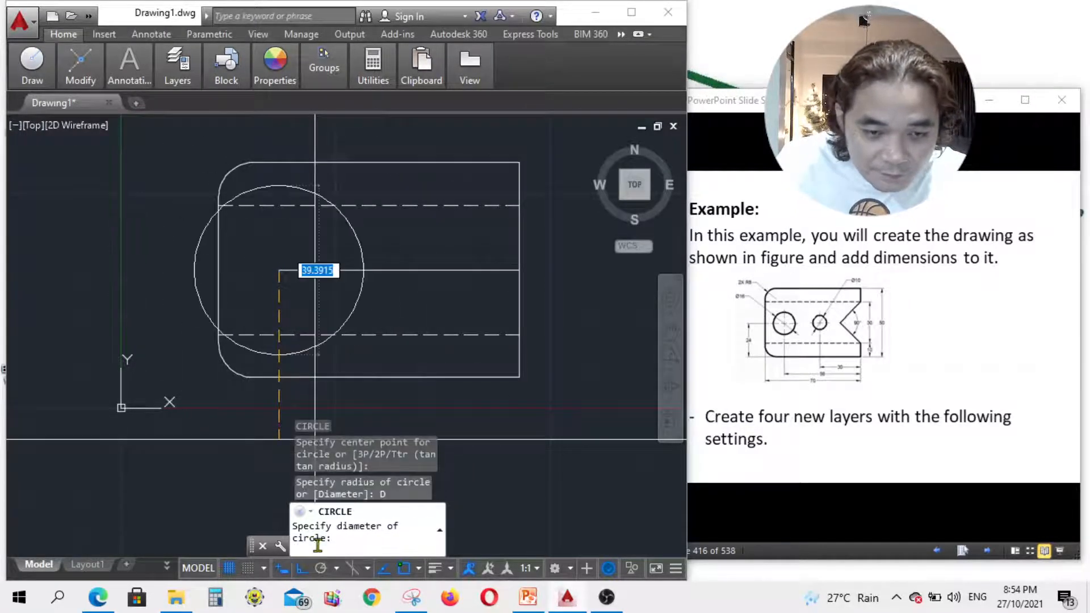
text(16)
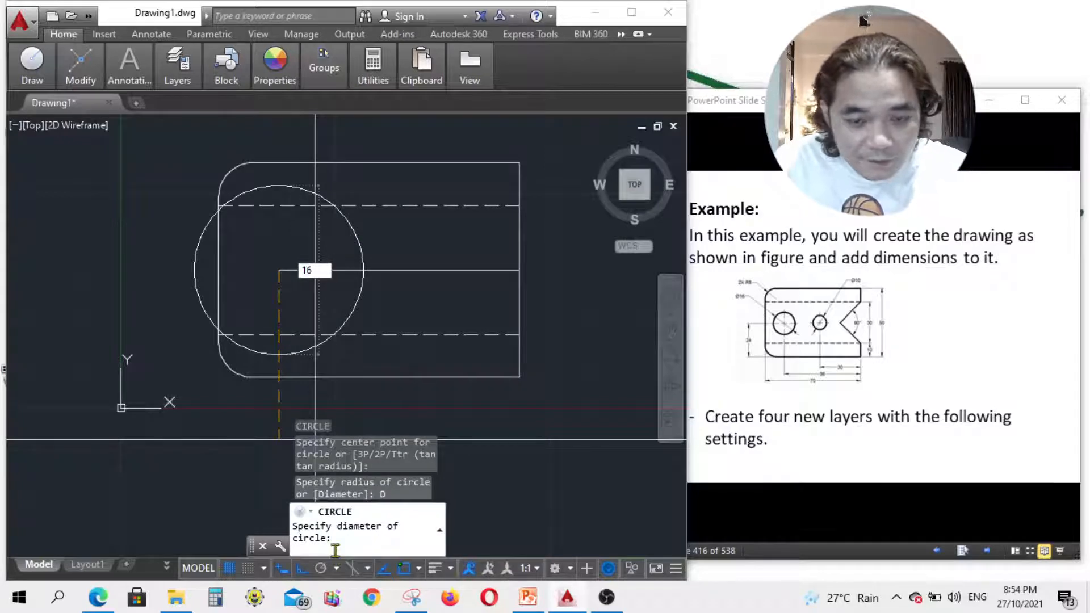
key(Return)
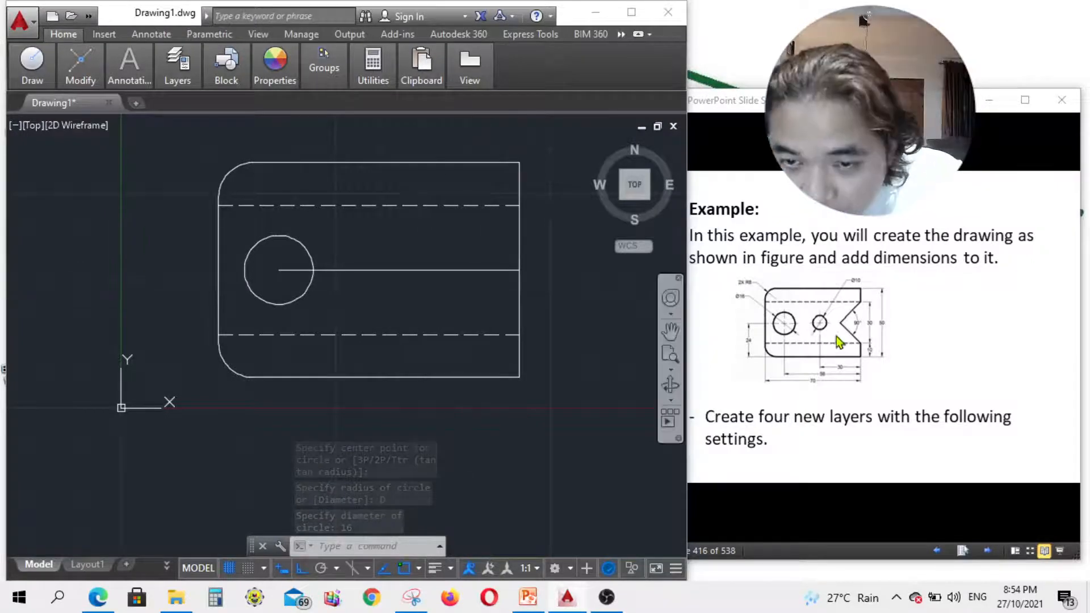
click(392, 271)
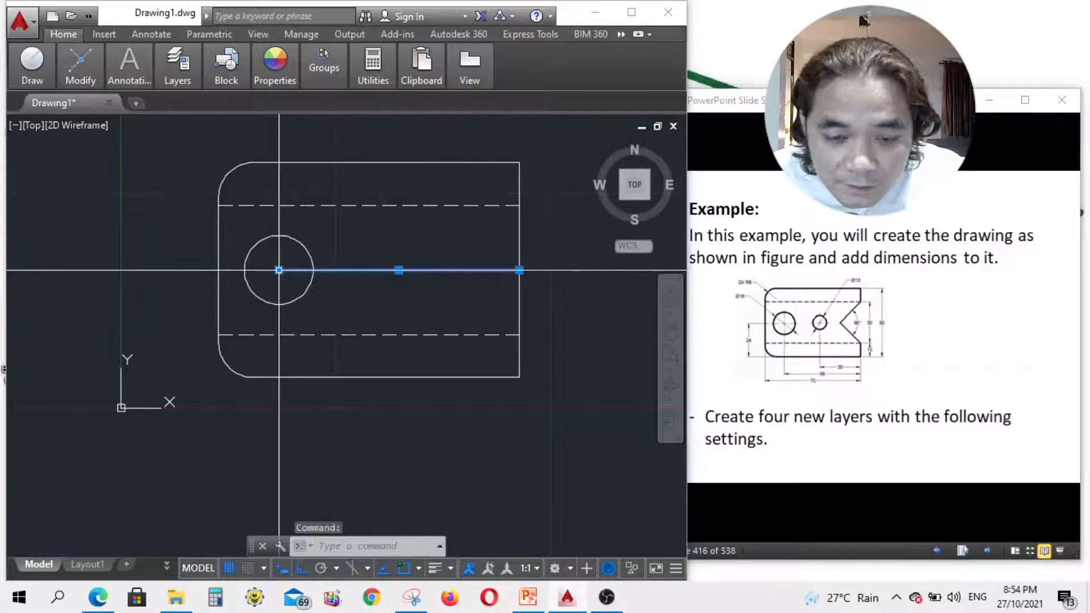
key(Delete)
Draw a 30-long horizontal line leftward from the midpoint of the plate's right edge.
text(l)
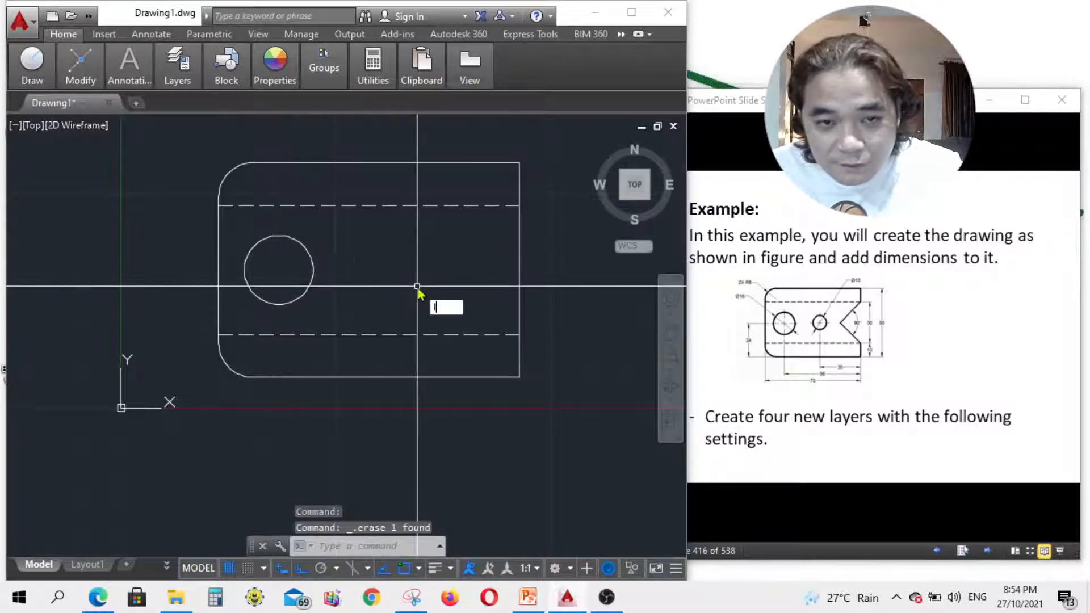
key(Return)
click(518, 270)
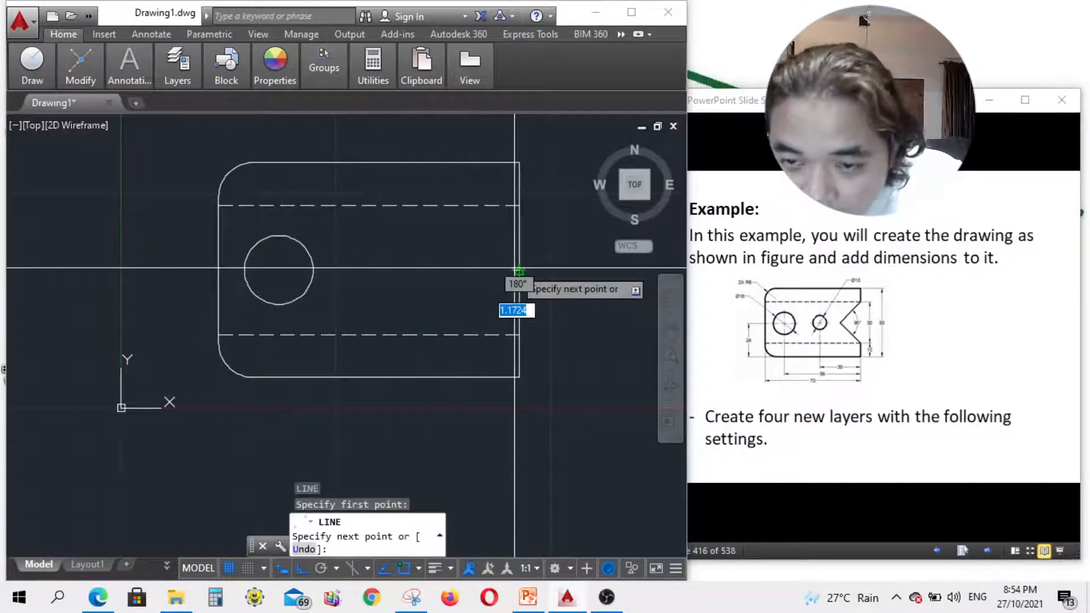
text(3)
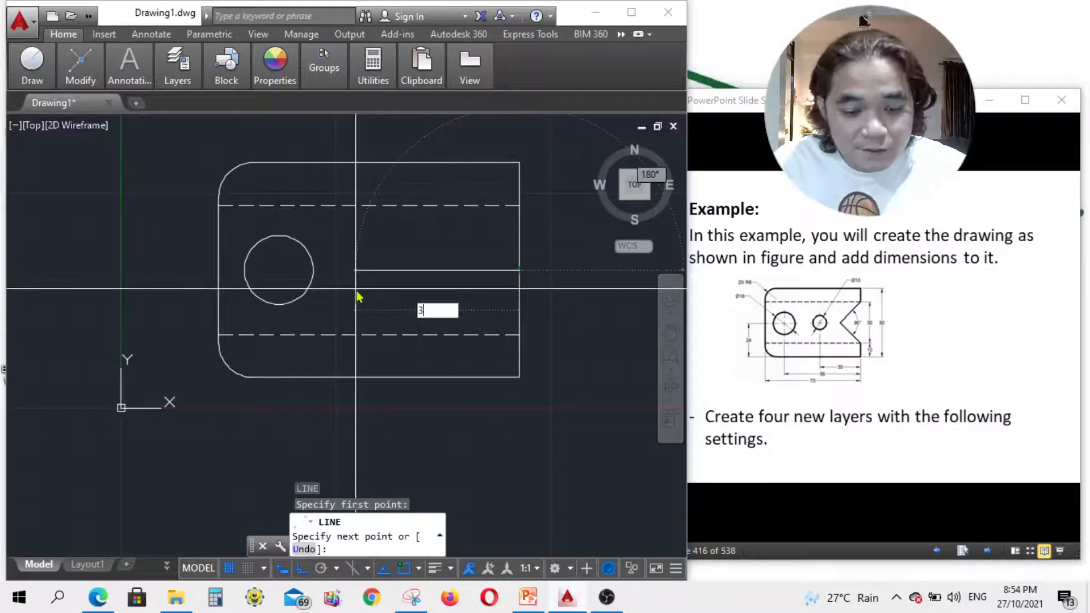
text(0)
key(Return)
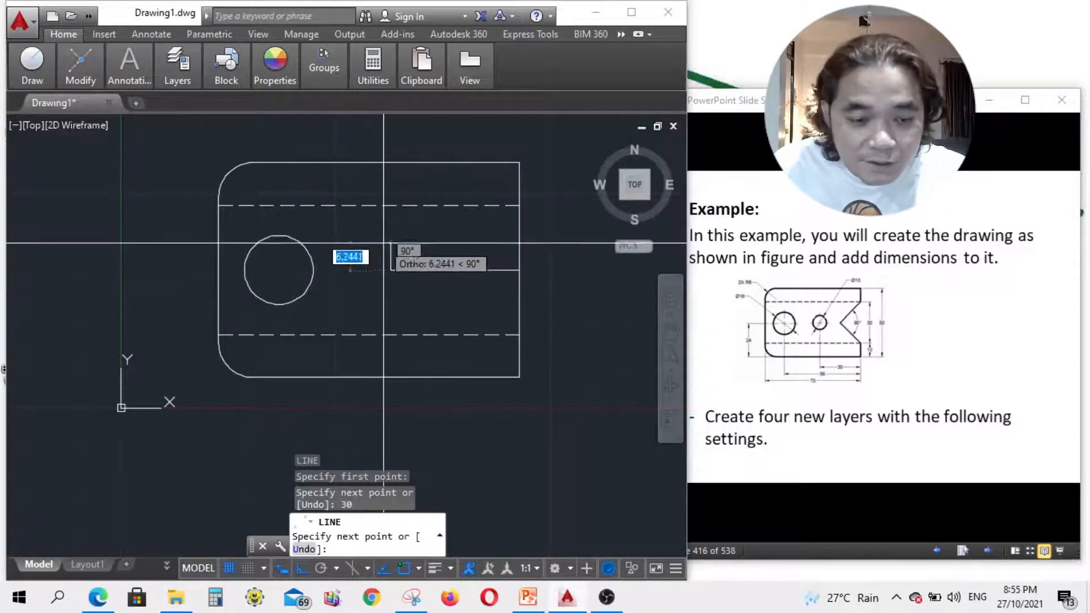
key(Escape)
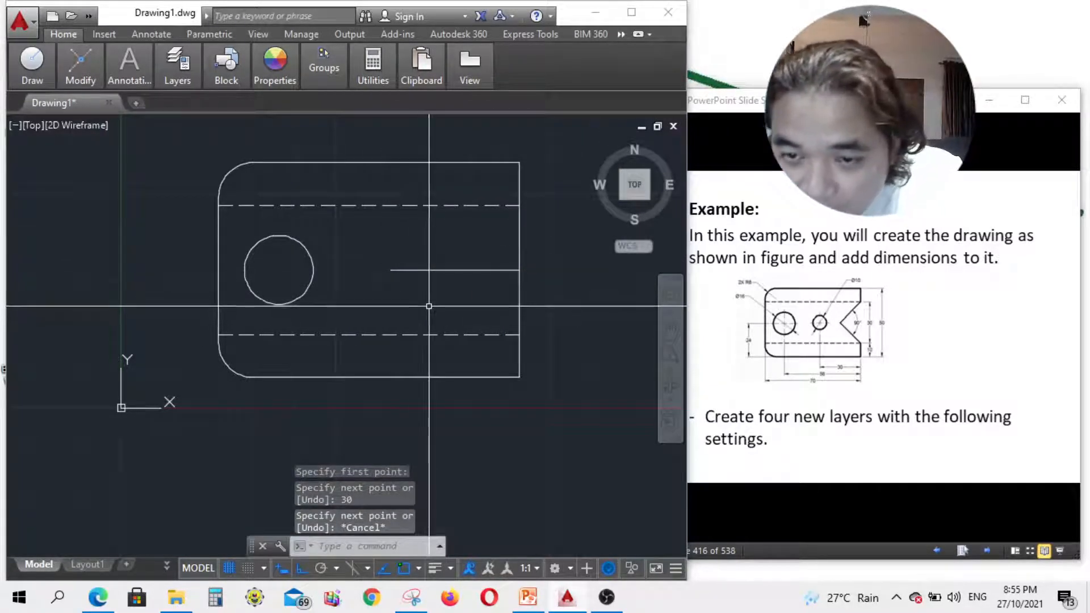
Draw a circle of diameter 10 centred on the left end of the 30-long line, and erase that helper line.
text(c)
key(Return)
click(391, 270)
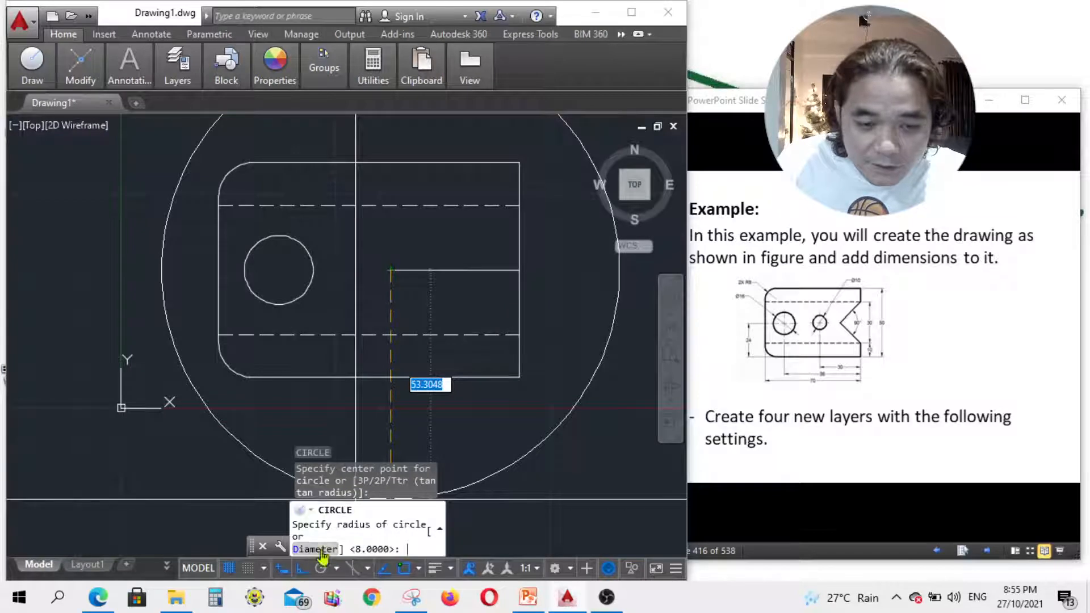
click(329, 549)
text(10)
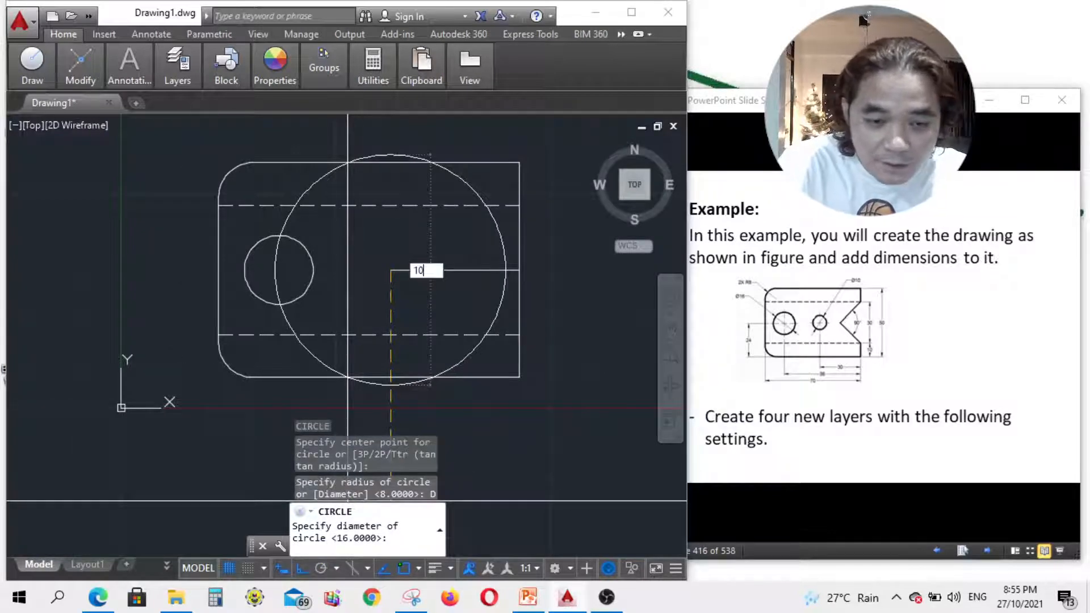
key(Return)
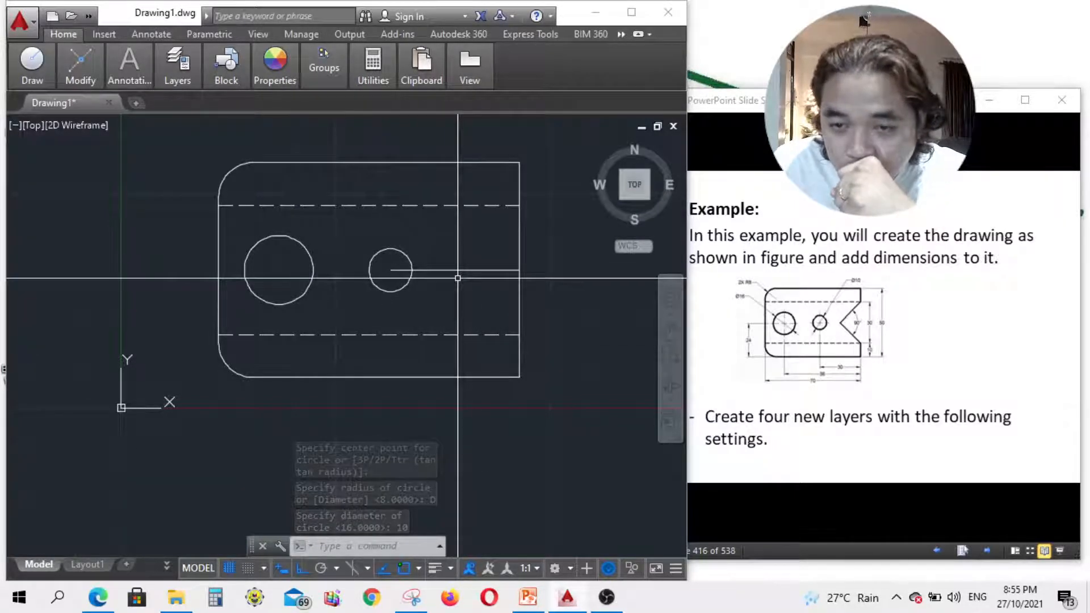
click(475, 273)
click(459, 265)
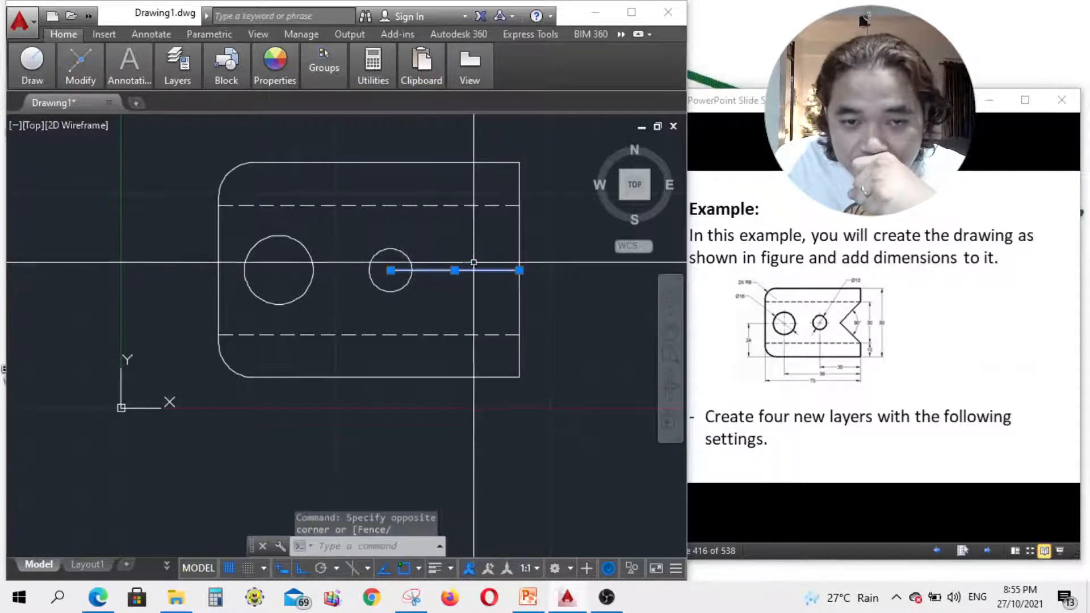
key(Delete)
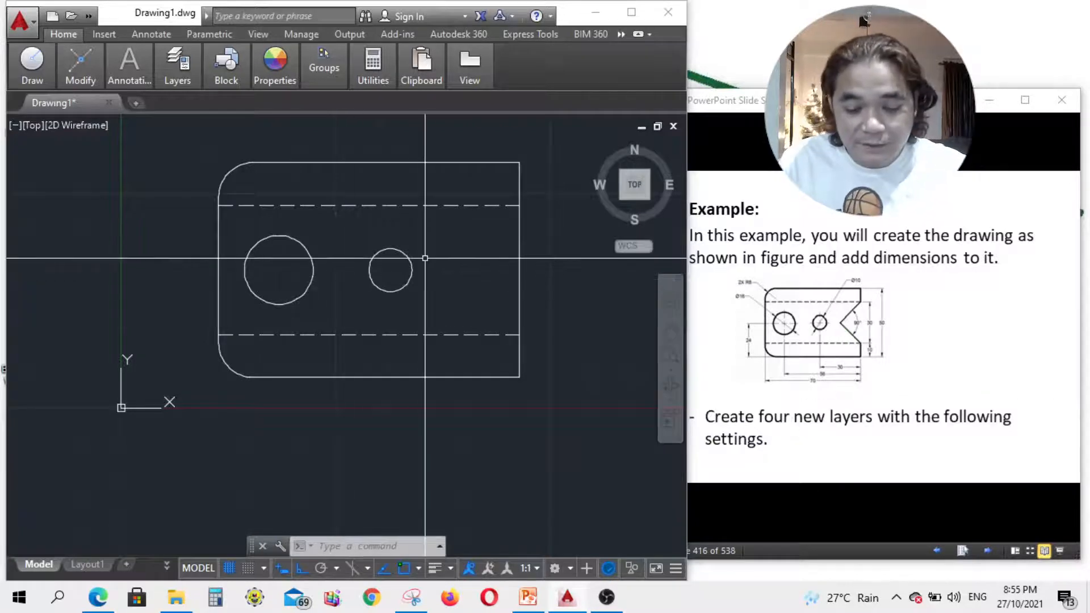
Draw a 15-long horizontal line leftward from the right edge's midpoint to locate the notch vertex.
text(l)
key(Return)
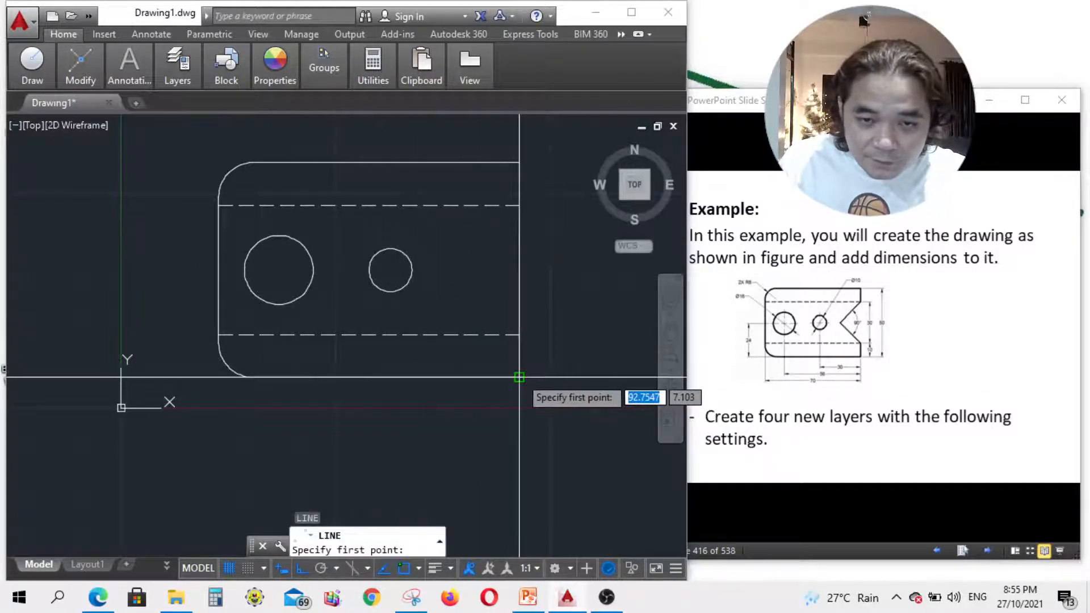
click(519, 270)
text(11.1963)
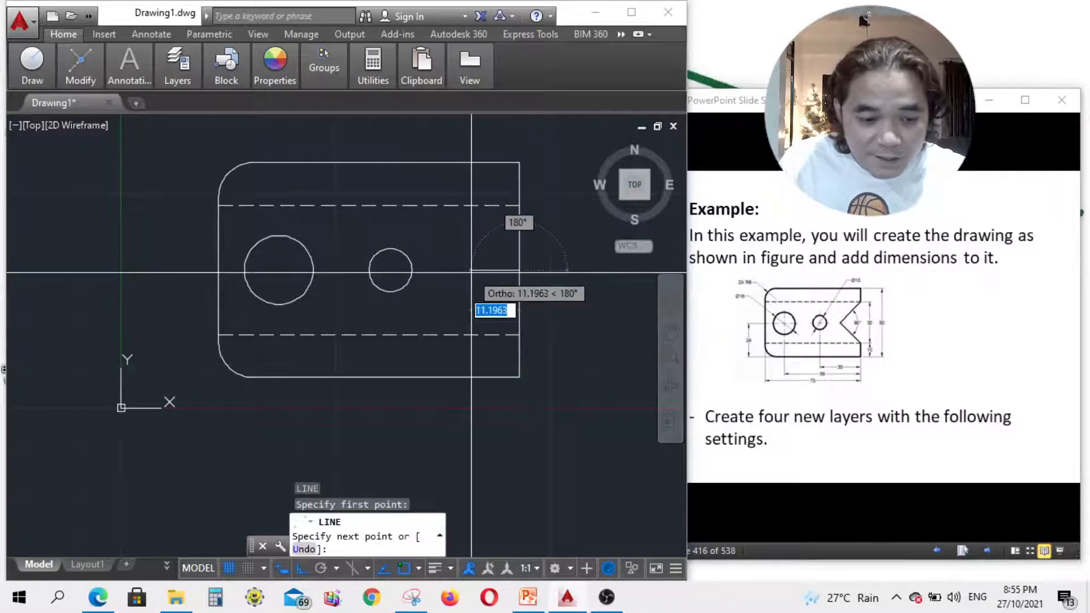
key(Return)
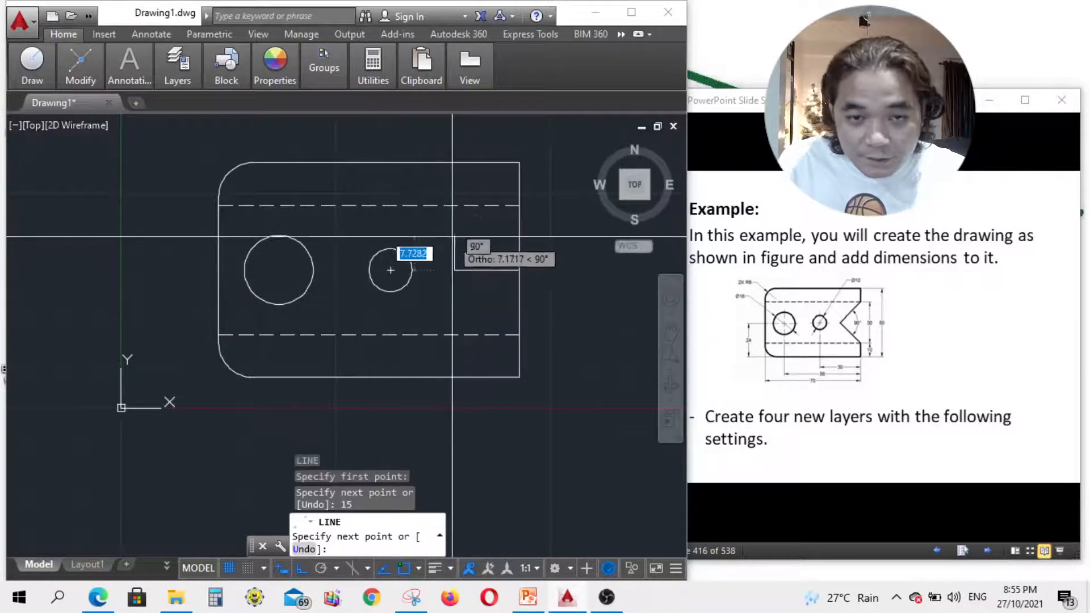
Draw the two diagonal notch lines from the vertex to the right ends of the hidden lines, and erase the horizontal helper line.
click(519, 206)
key(Escape)
key(Return)
click(454, 270)
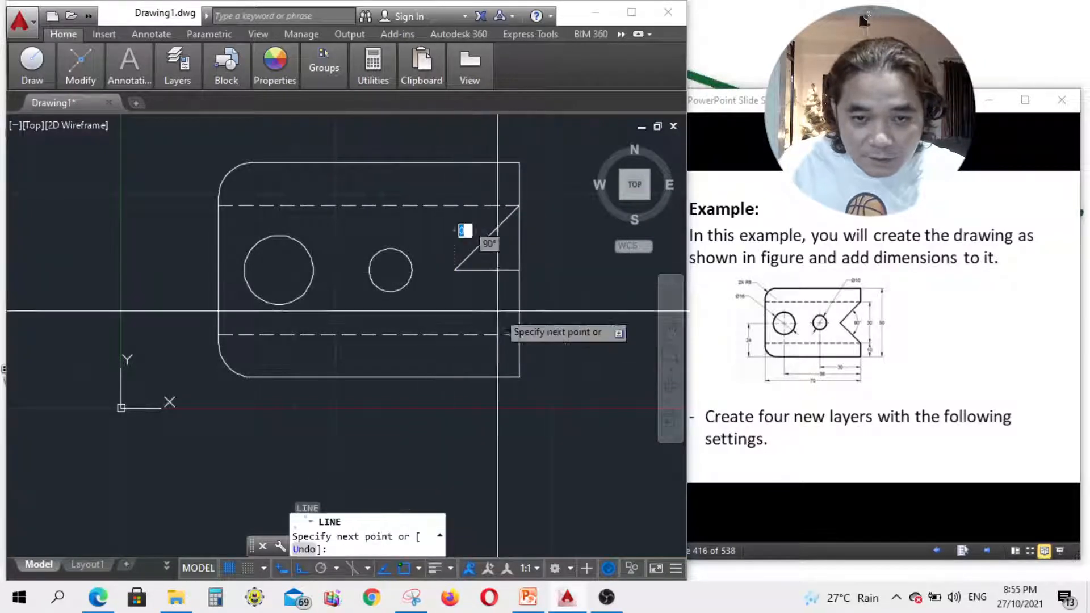
click(519, 335)
key(Escape)
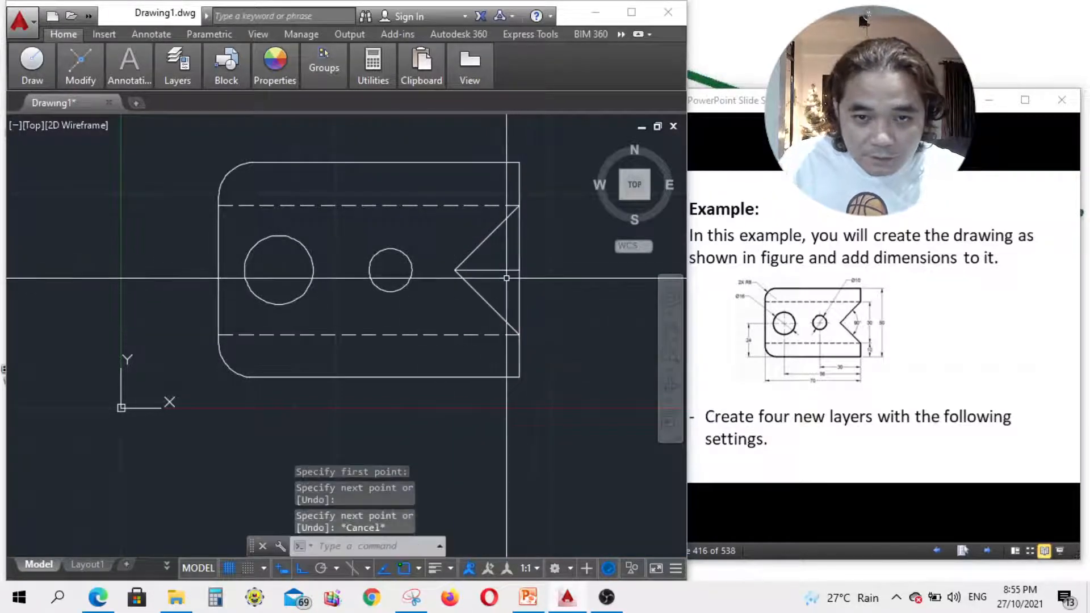
click(520, 272)
key(Delete)
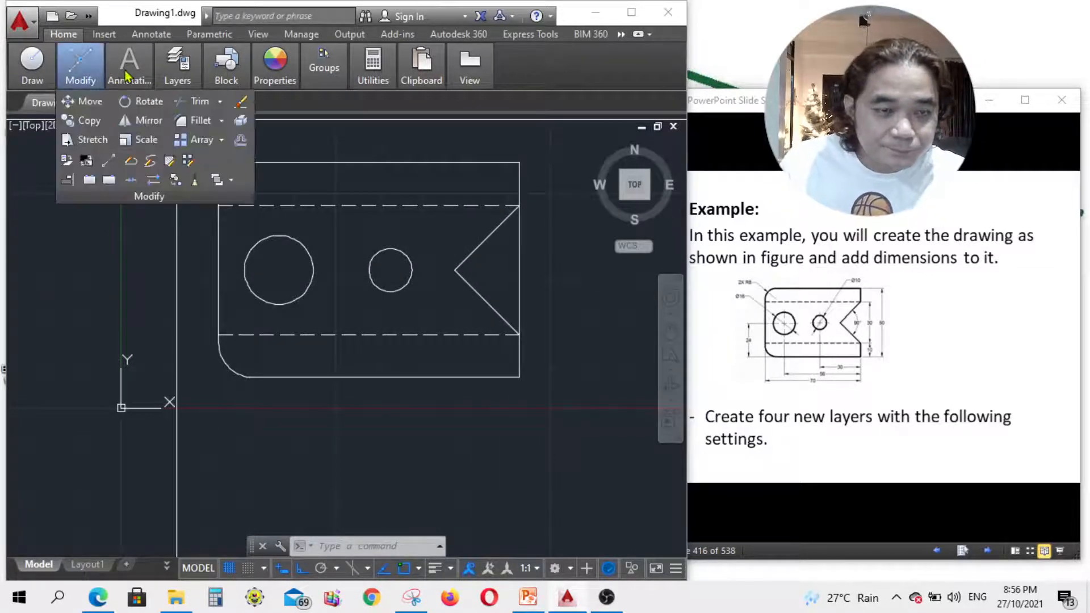
Check the notch angle by previewing an angular dimension between its two diagonal lines, without placing it.
mouse_move(128, 76)
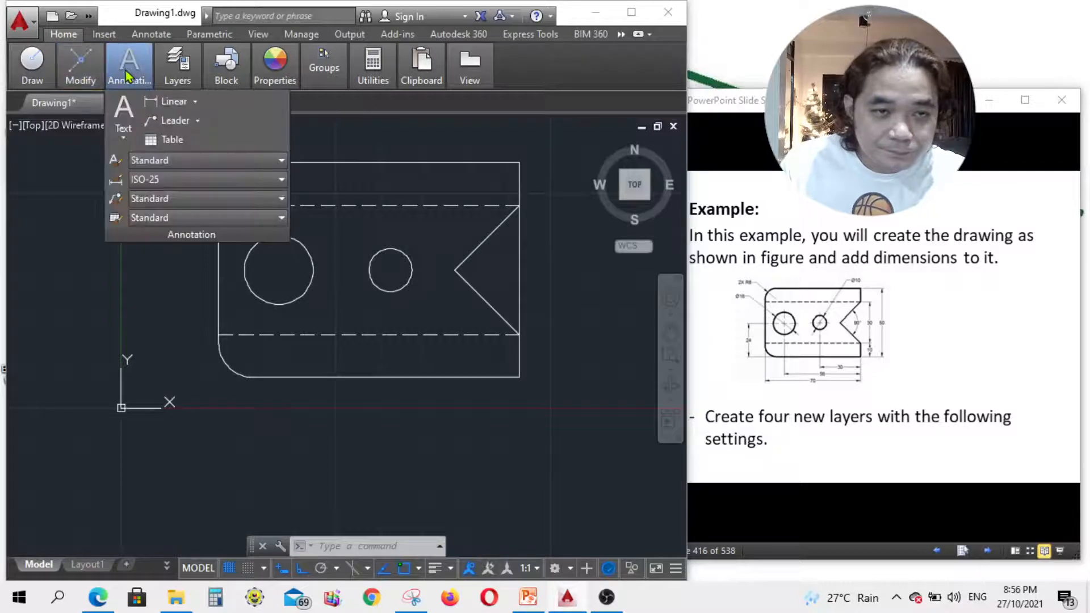
click(196, 102)
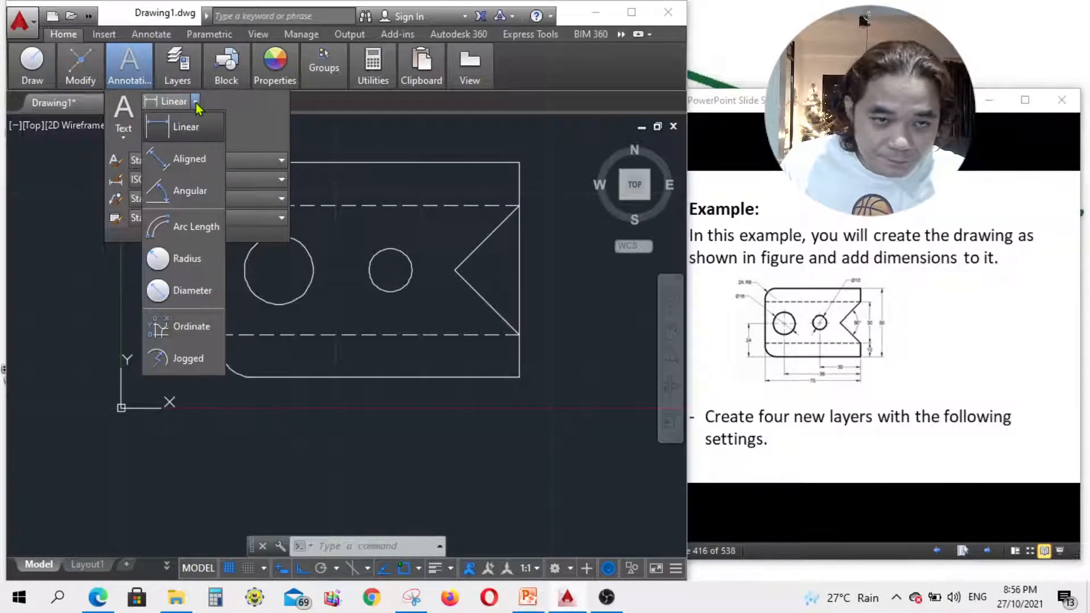
click(190, 185)
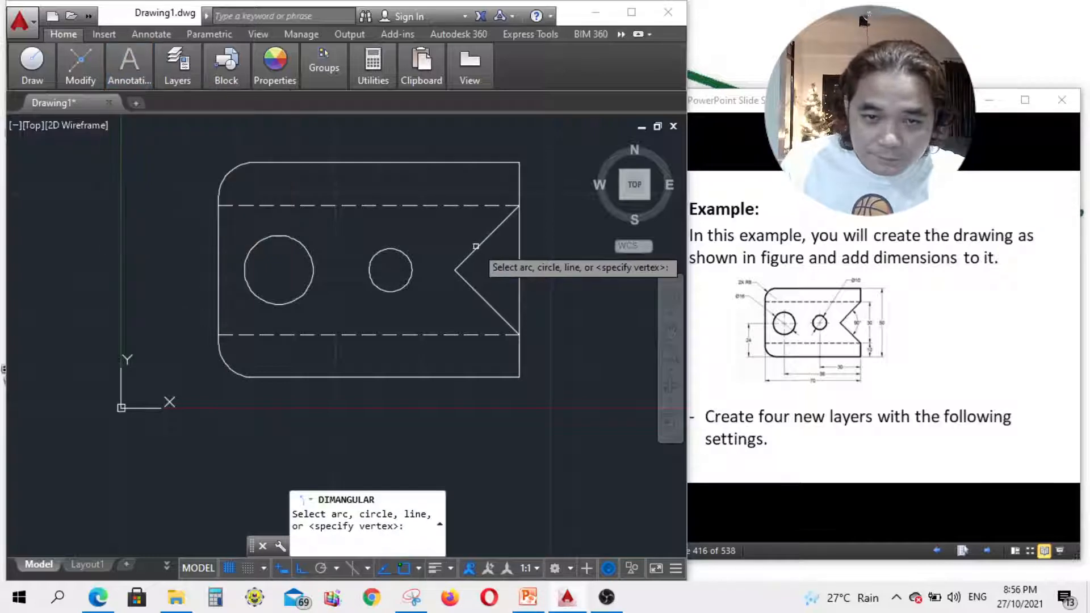
click(482, 243)
click(481, 297)
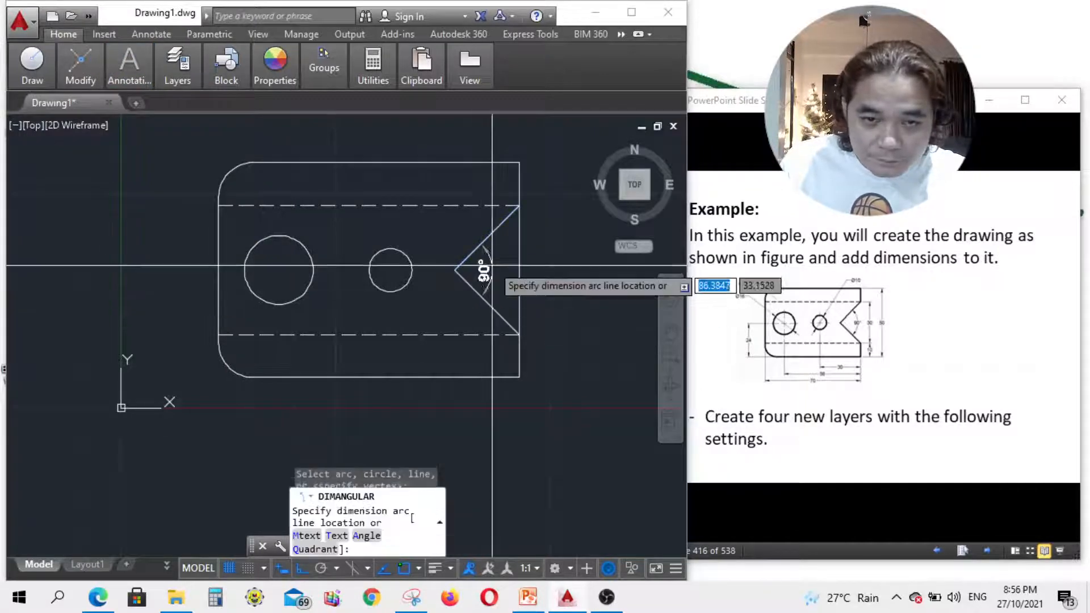
scroll(482, 268, up, 3)
scroll(488, 268, down, 3)
key(Escape)
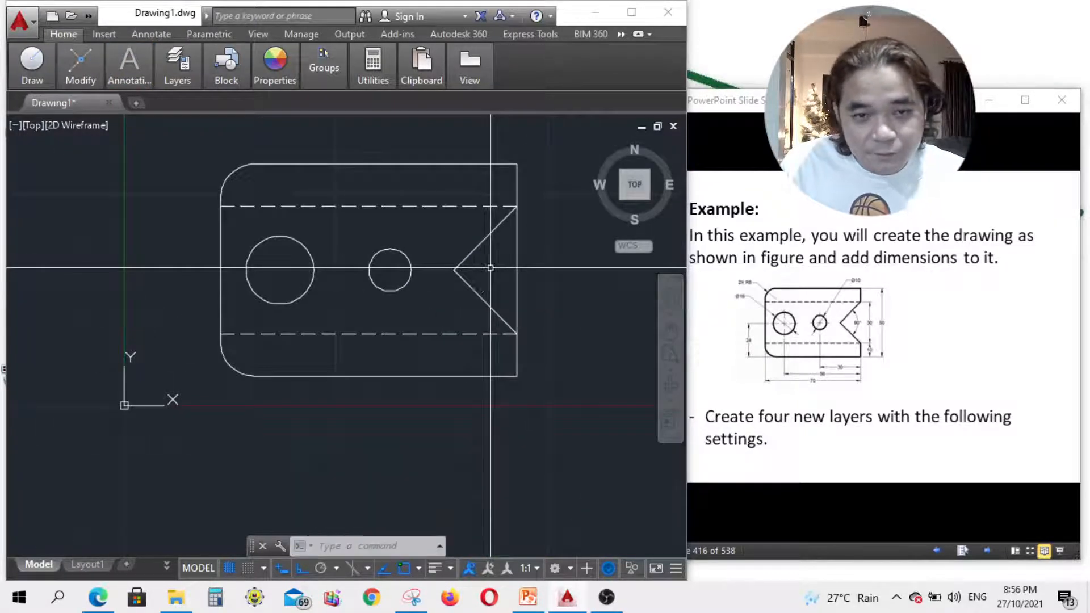
Trim away the part of the plate's right edge between the two notch lines.
click(520, 251)
click(516, 249)
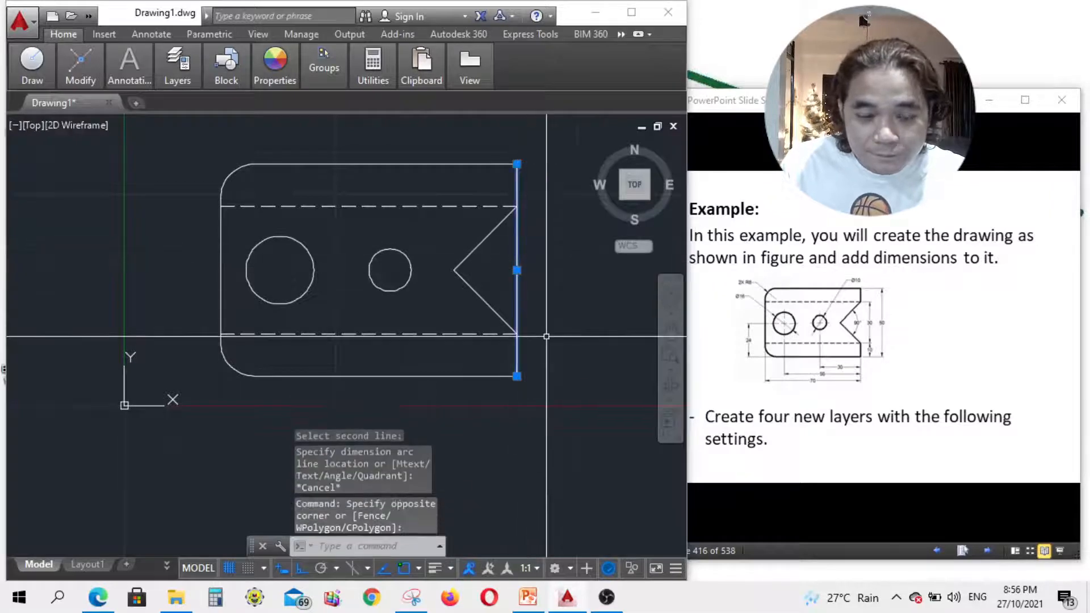
click(436, 172)
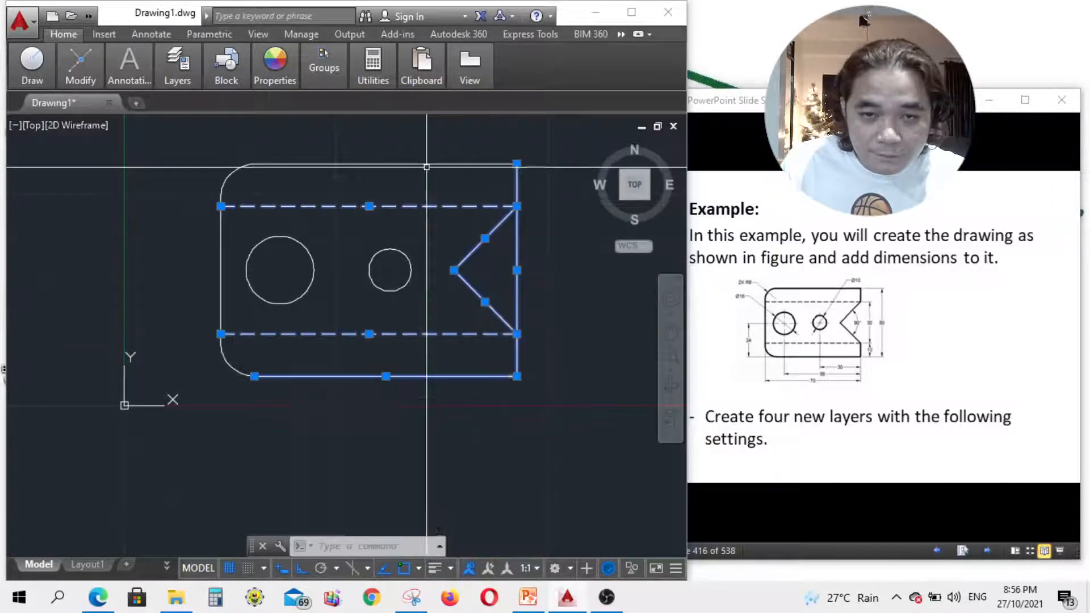
text(tr)
key(Return)
click(538, 276)
click(506, 266)
key(Escape)
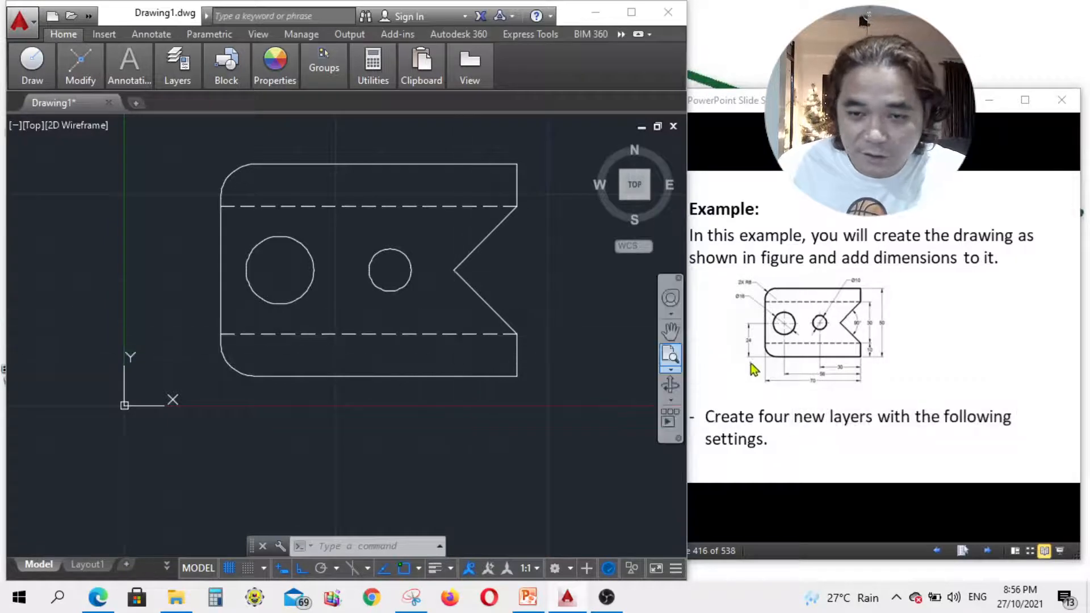
click(618, 607)
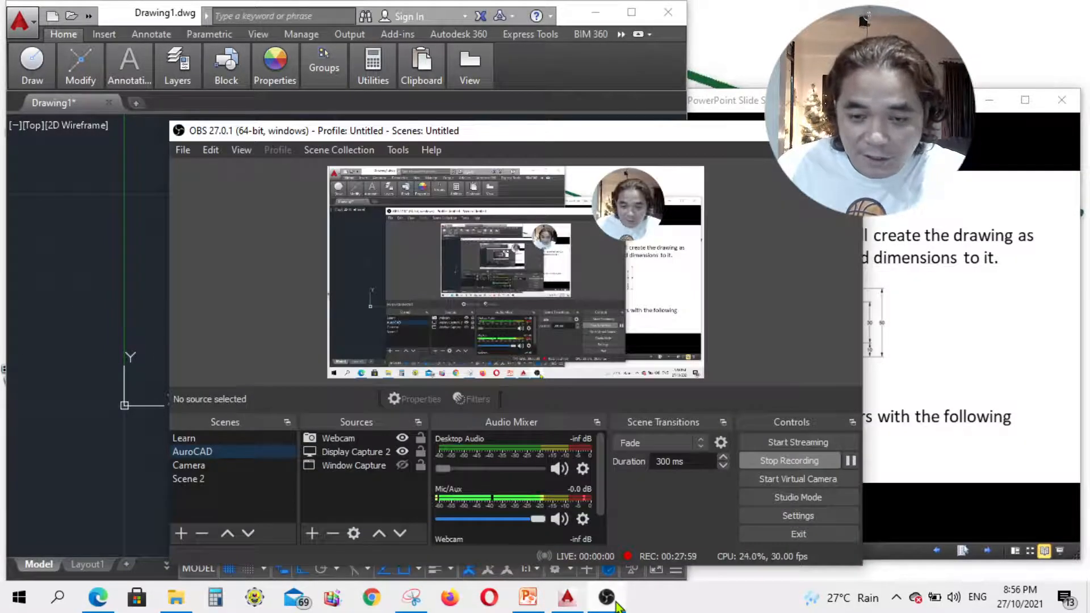
click(618, 607)
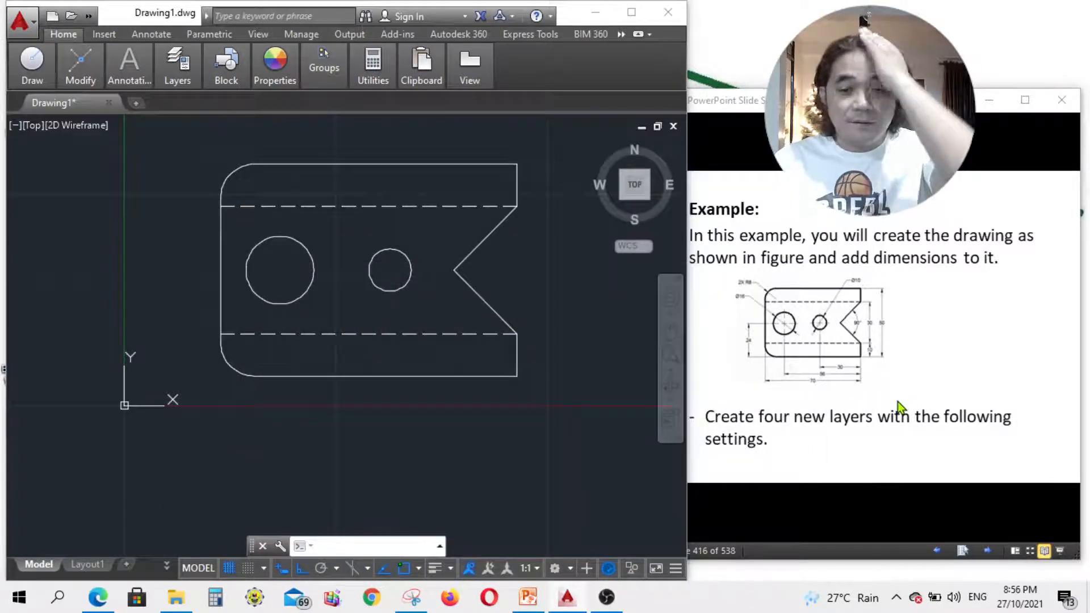
Advance the PowerPoint slides to the instruction for selecting the Dimensions layer, and return to AutoCAD.
click(986, 551)
click(986, 551)
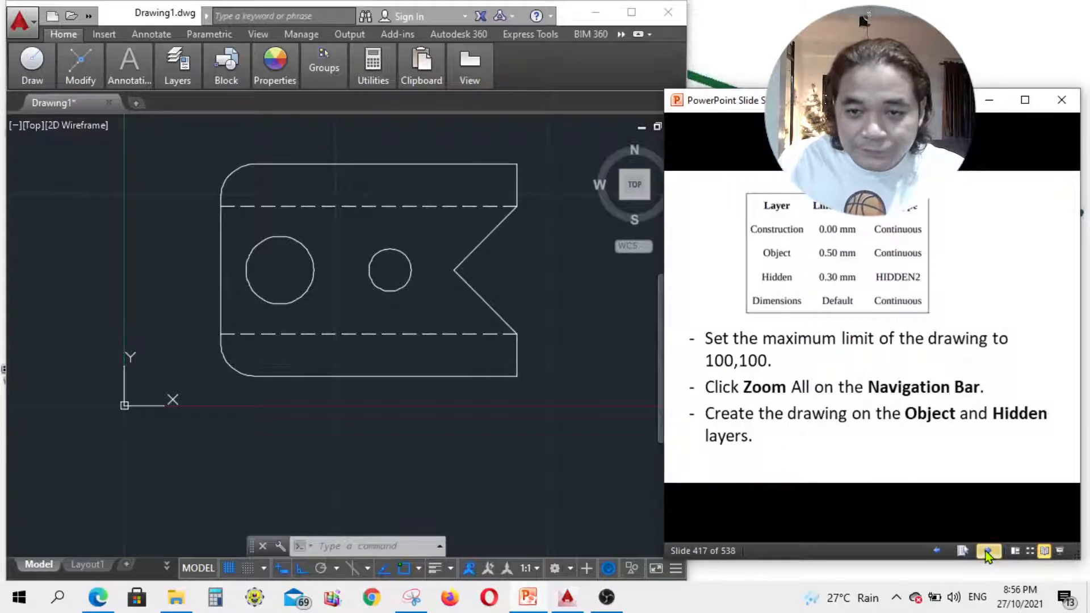
click(986, 551)
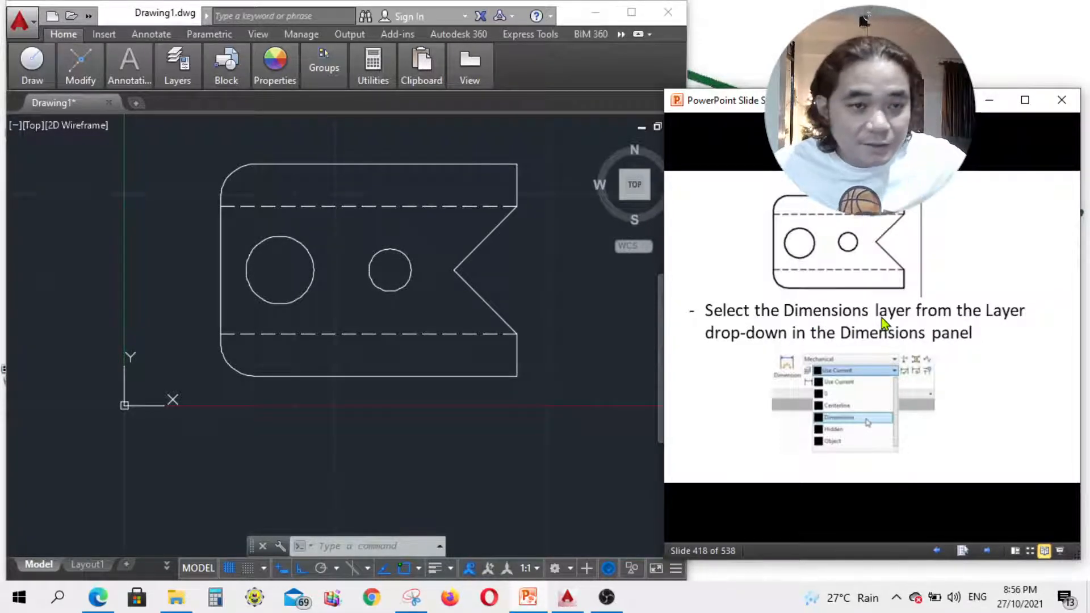
click(146, 76)
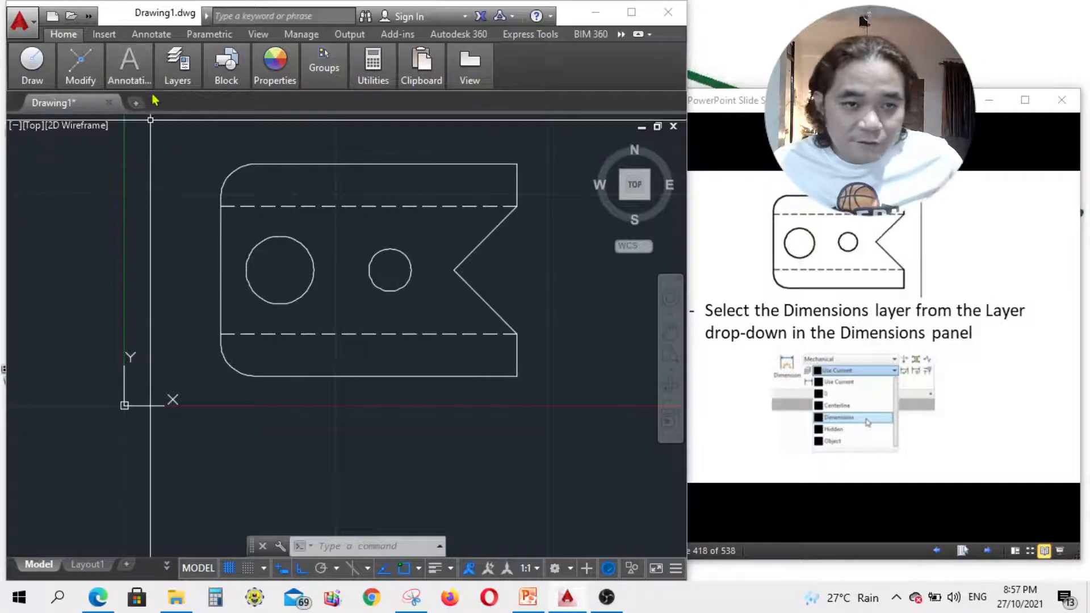
Look through AutoCAD's annotation, layer, property and dimension tools for a way to assign the Dimensions layer to dimensions.
mouse_move(148, 81)
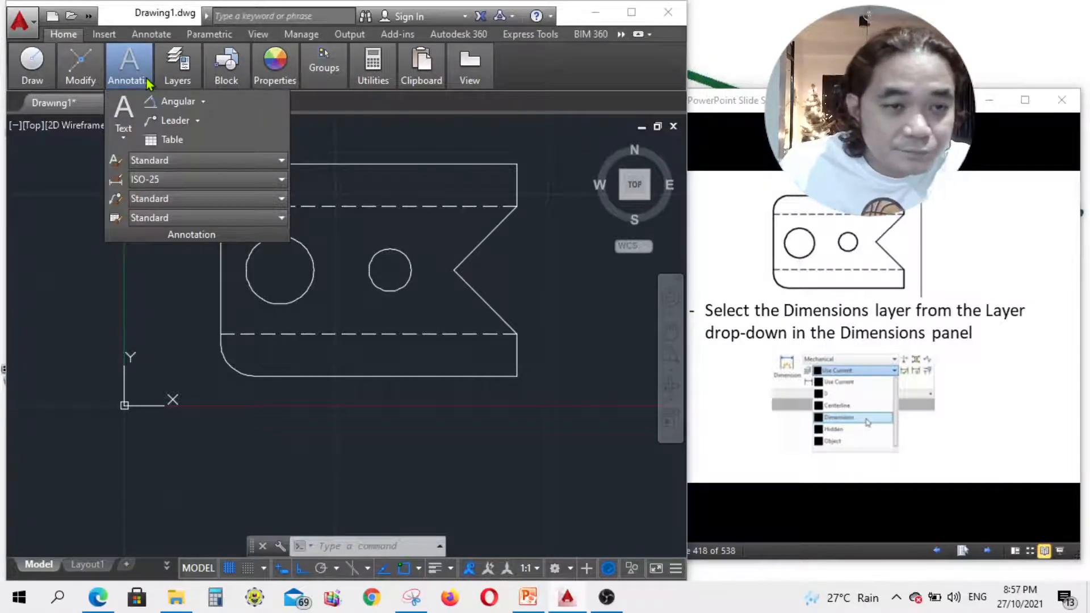
mouse_move(50, 70)
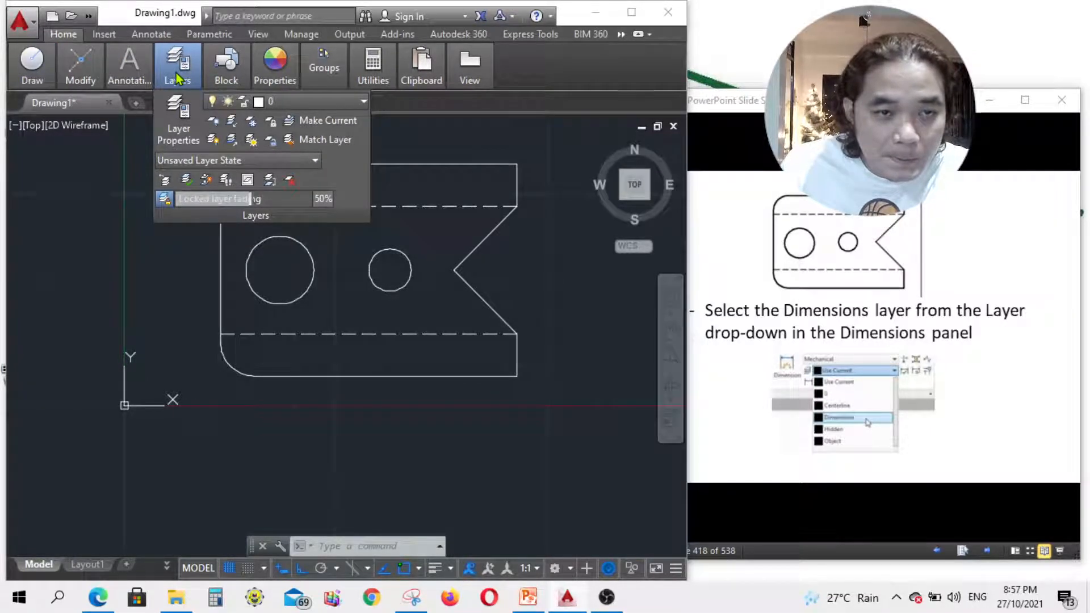
mouse_move(255, 77)
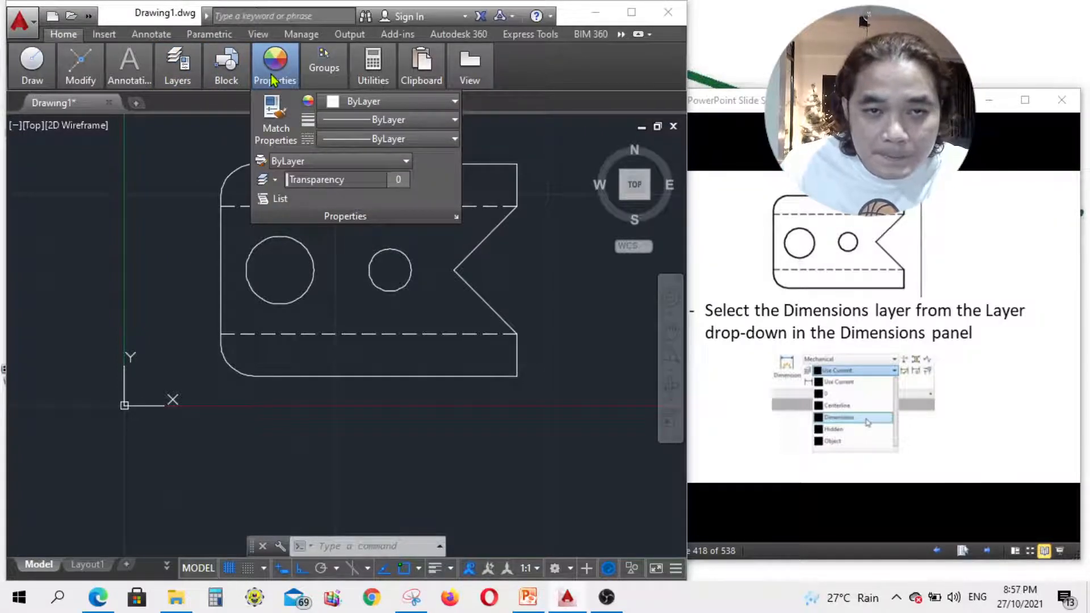
click(104, 35)
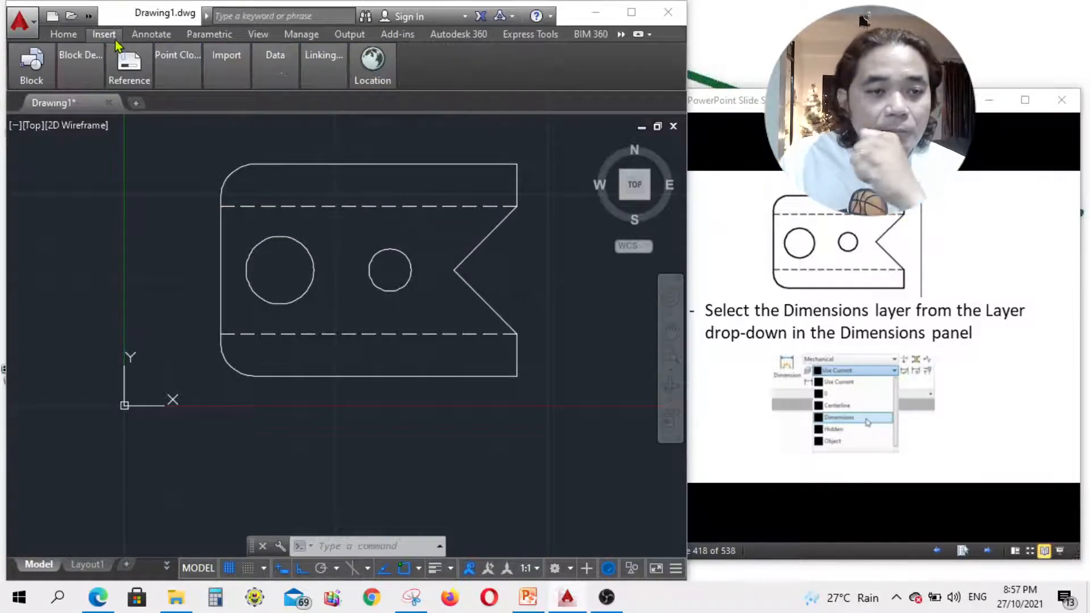
click(161, 36)
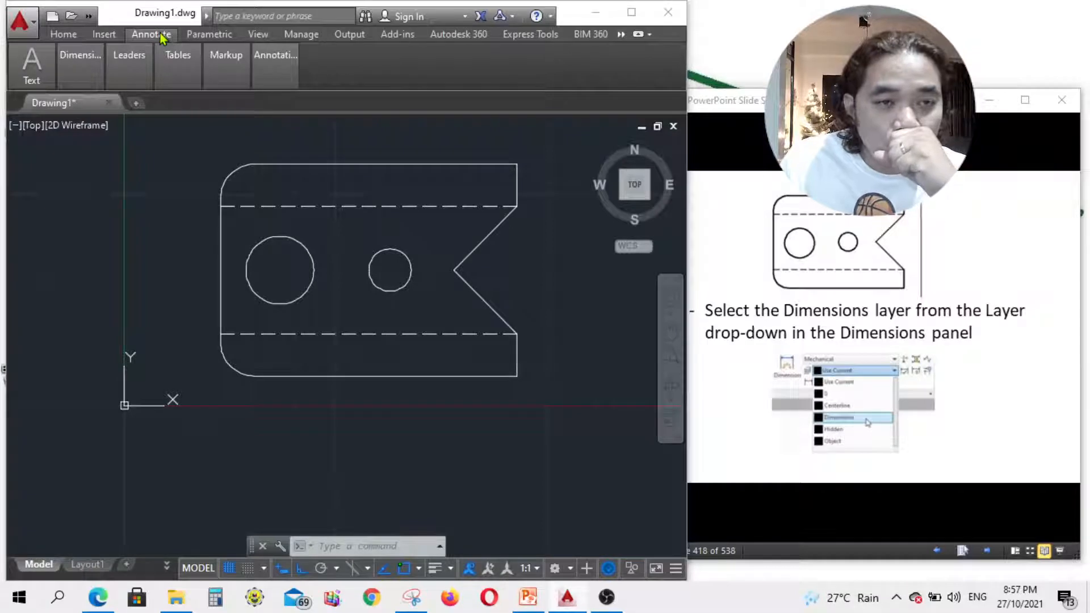
mouse_move(71, 85)
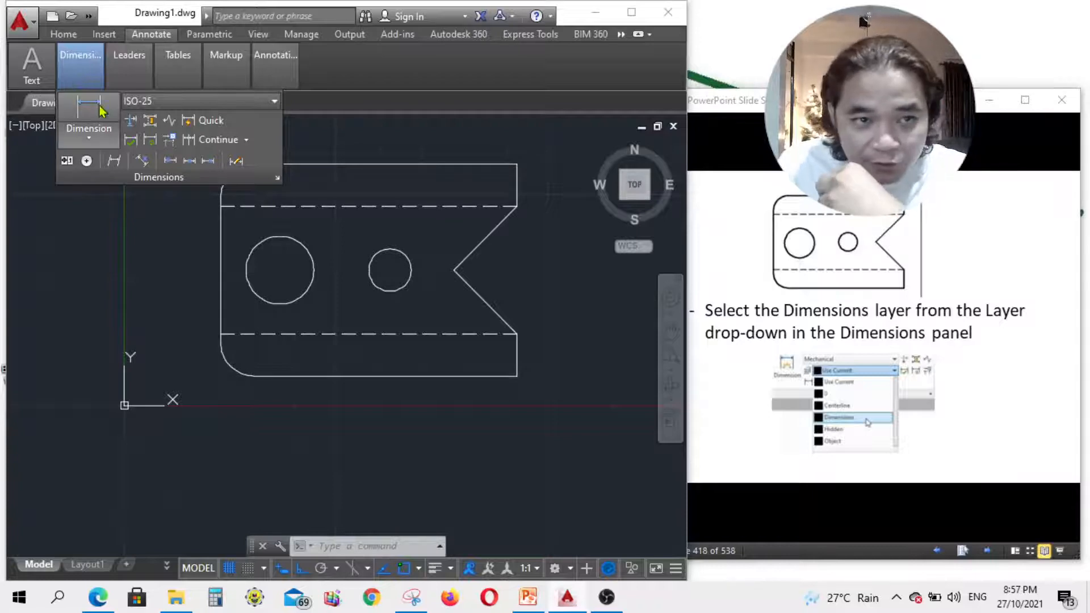
click(199, 101)
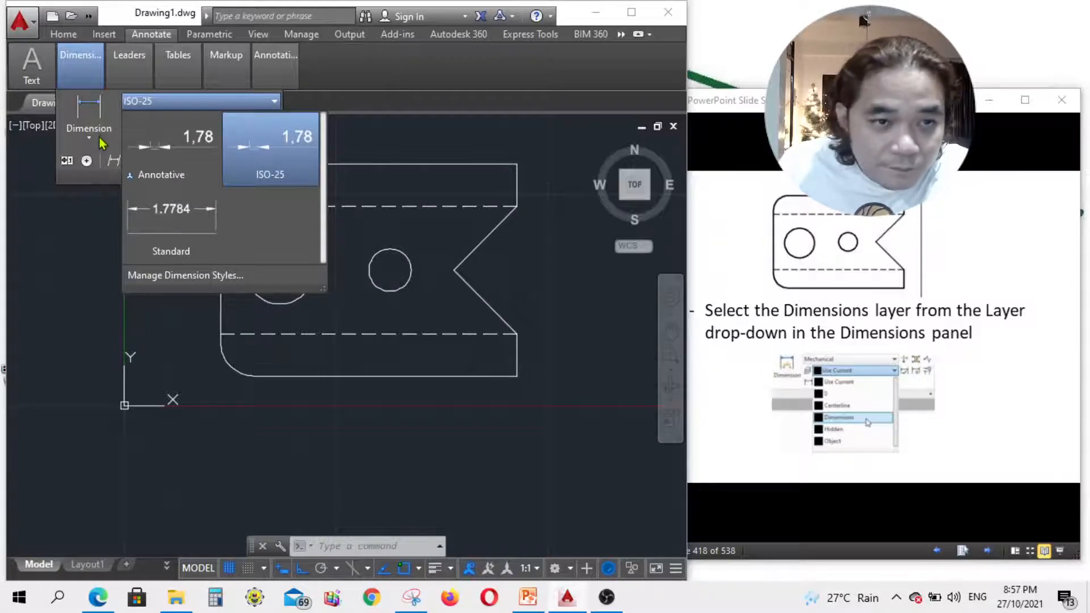
click(100, 140)
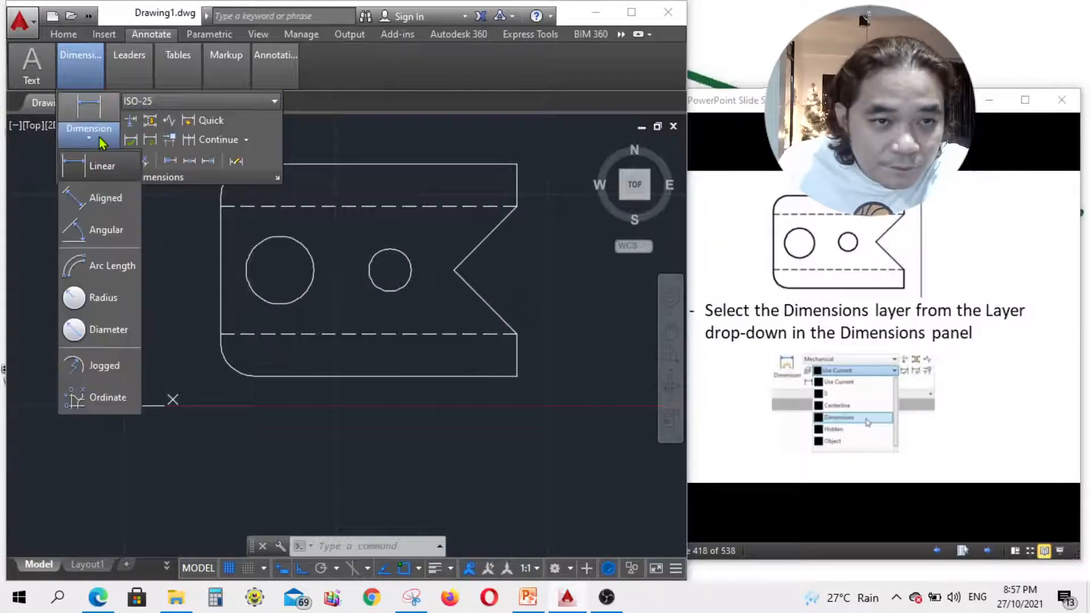
click(265, 140)
Check the Dimension Style Manager for a layer option, and close it without changing any style.
click(253, 108)
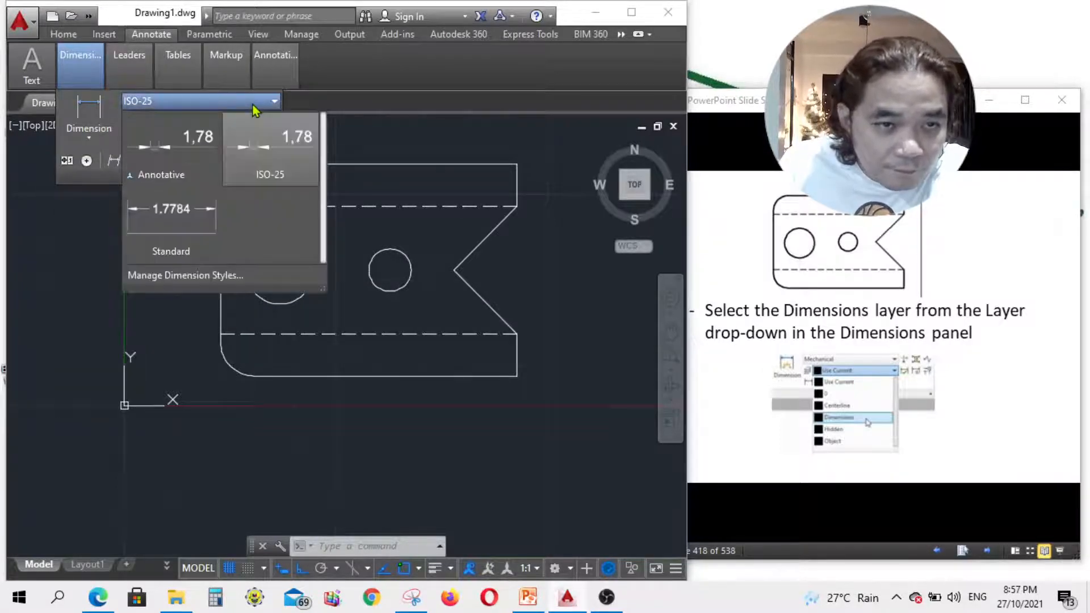
click(183, 283)
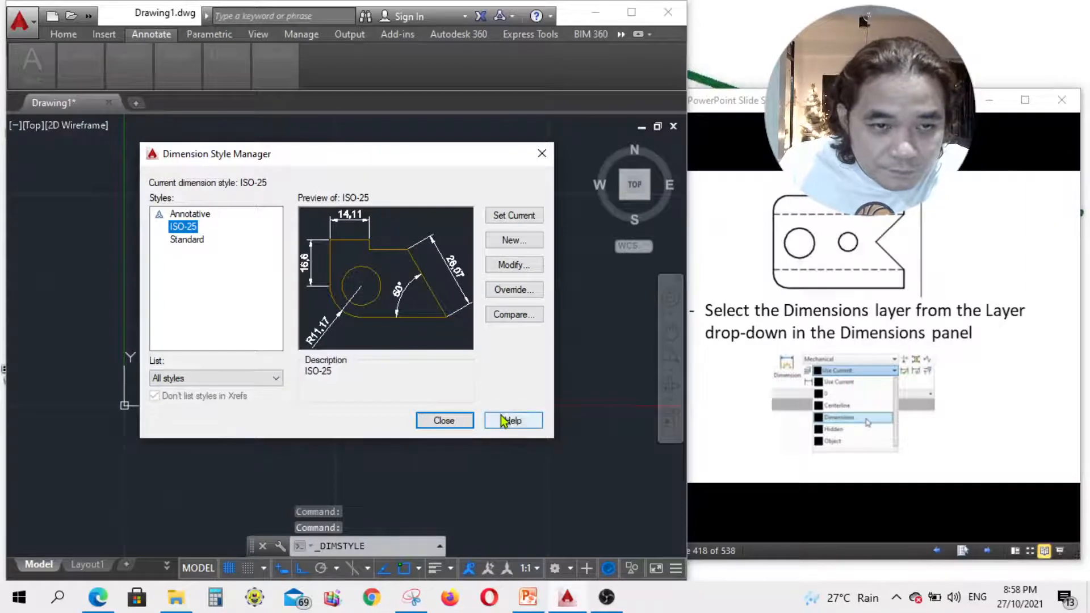
click(461, 421)
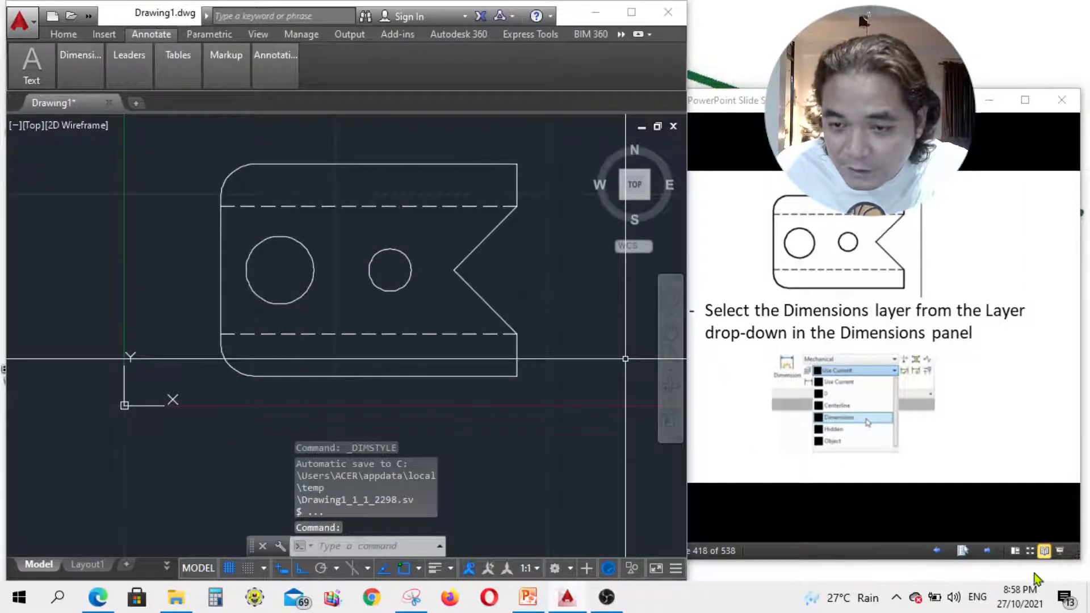
Advance the PowerPoint slides to the instruction for opening the Dimension Style Manager.
click(992, 555)
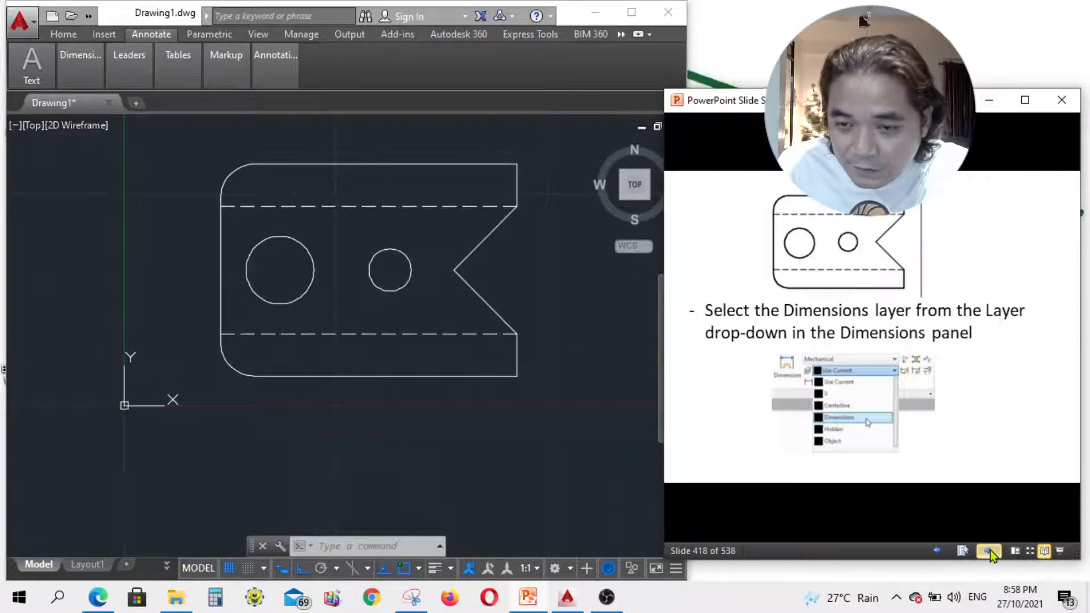
click(989, 551)
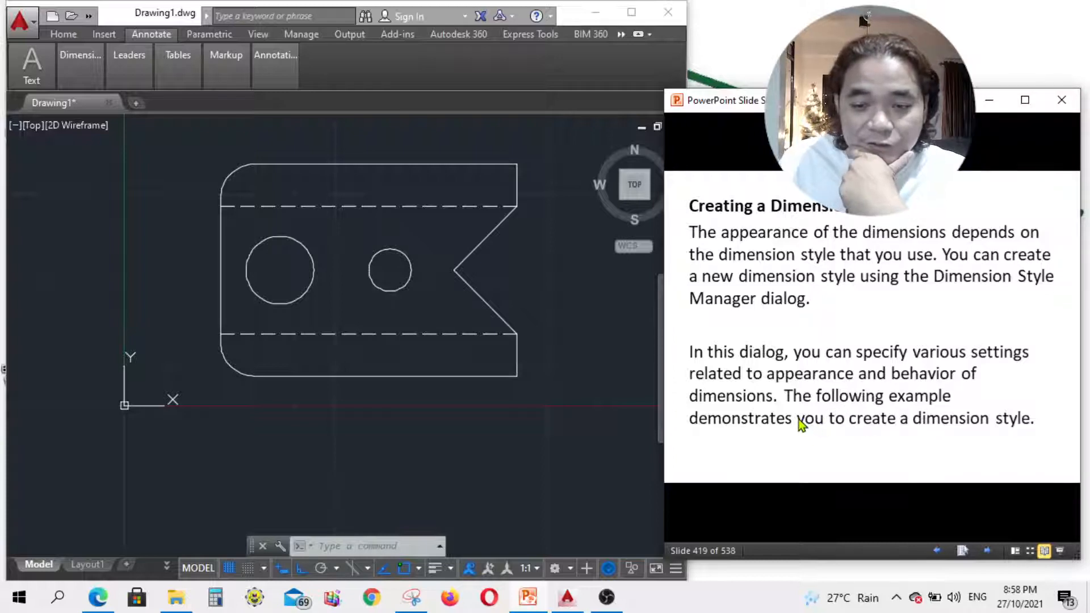
click(988, 551)
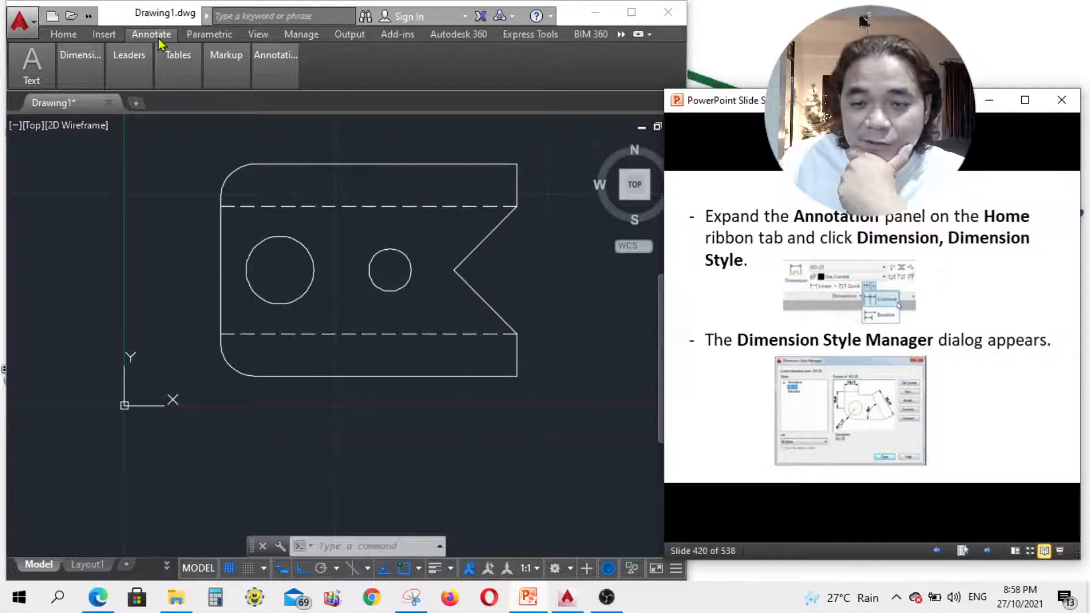
Return to AutoCAD and open the Dimension Style Manager.
click(70, 88)
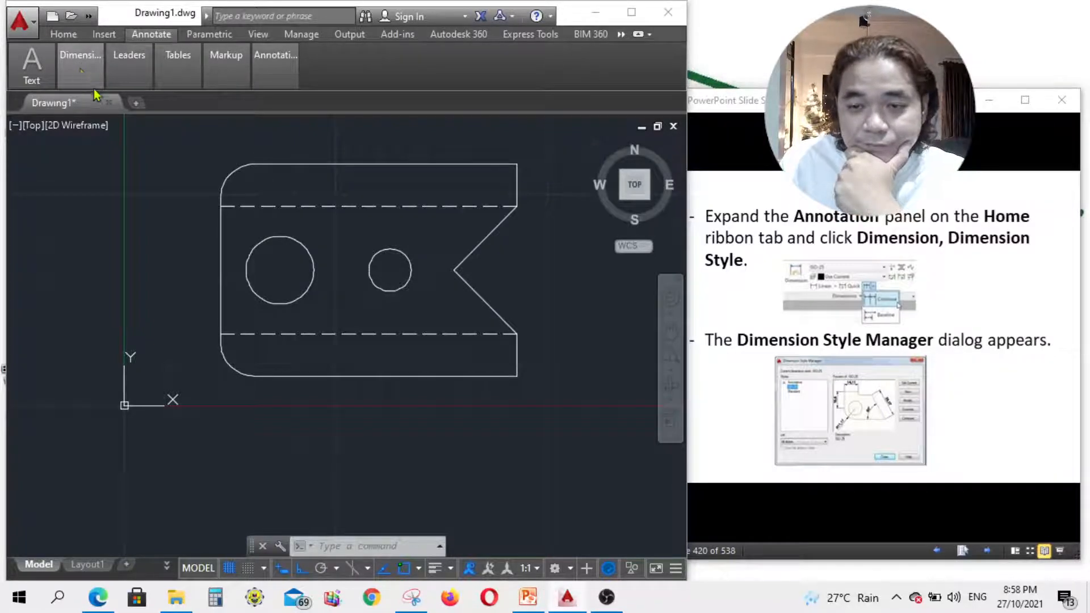
click(82, 58)
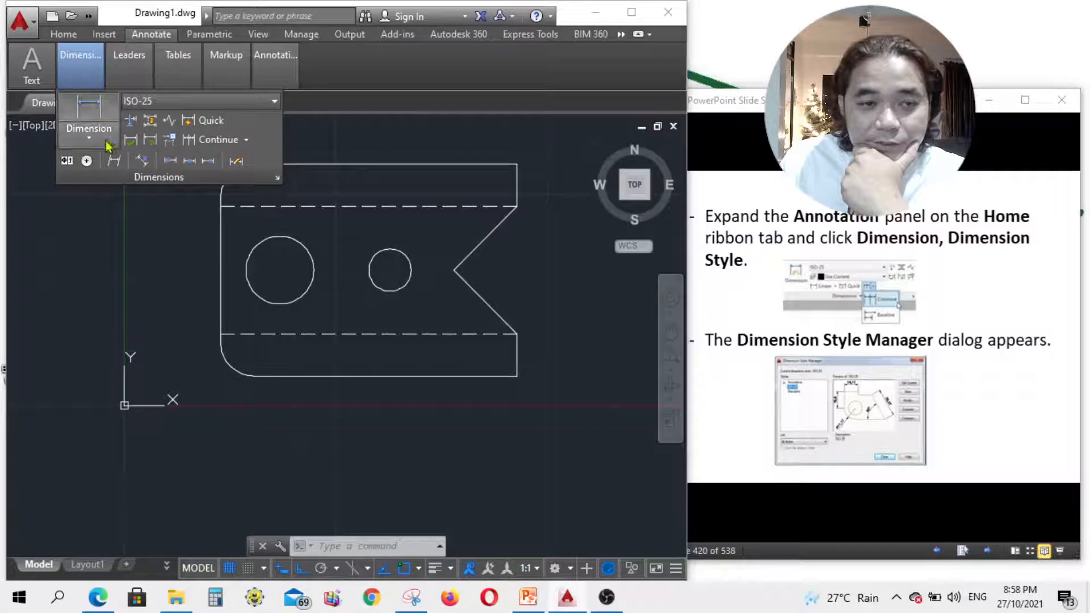
click(97, 142)
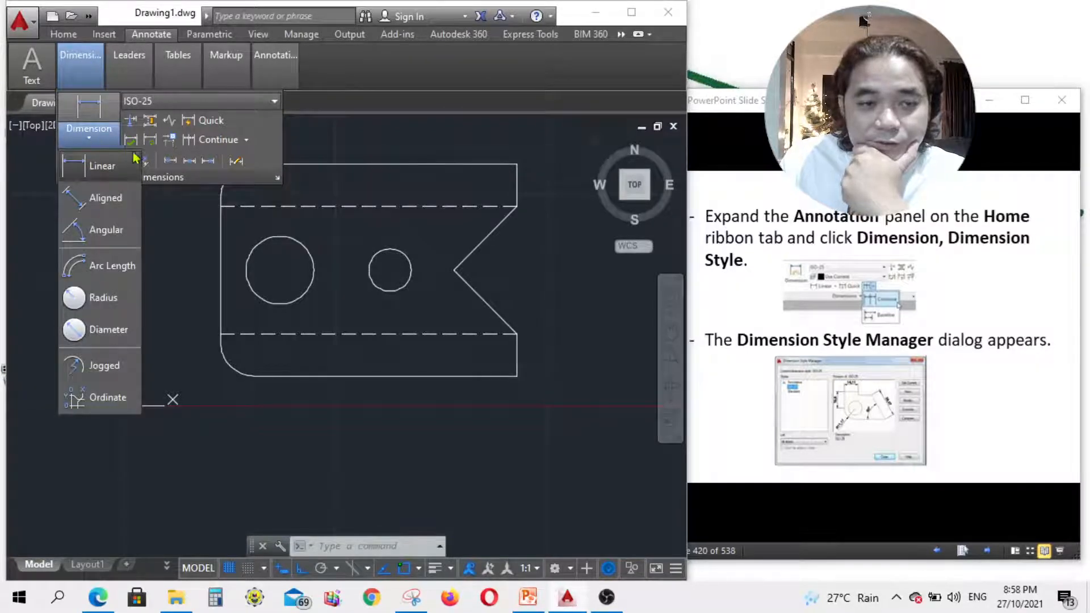
click(221, 177)
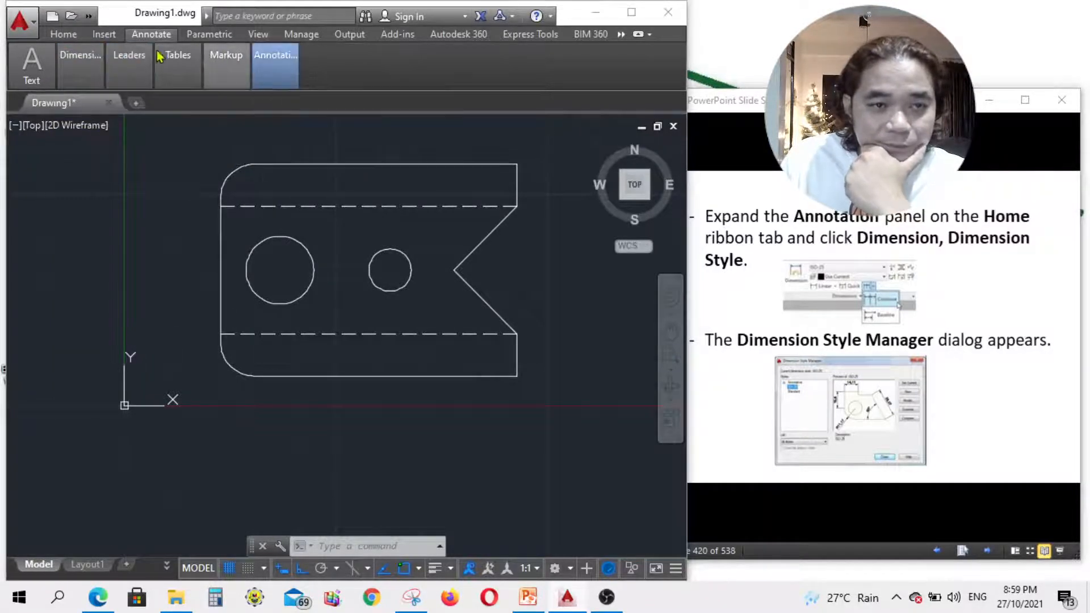
mouse_move(76, 76)
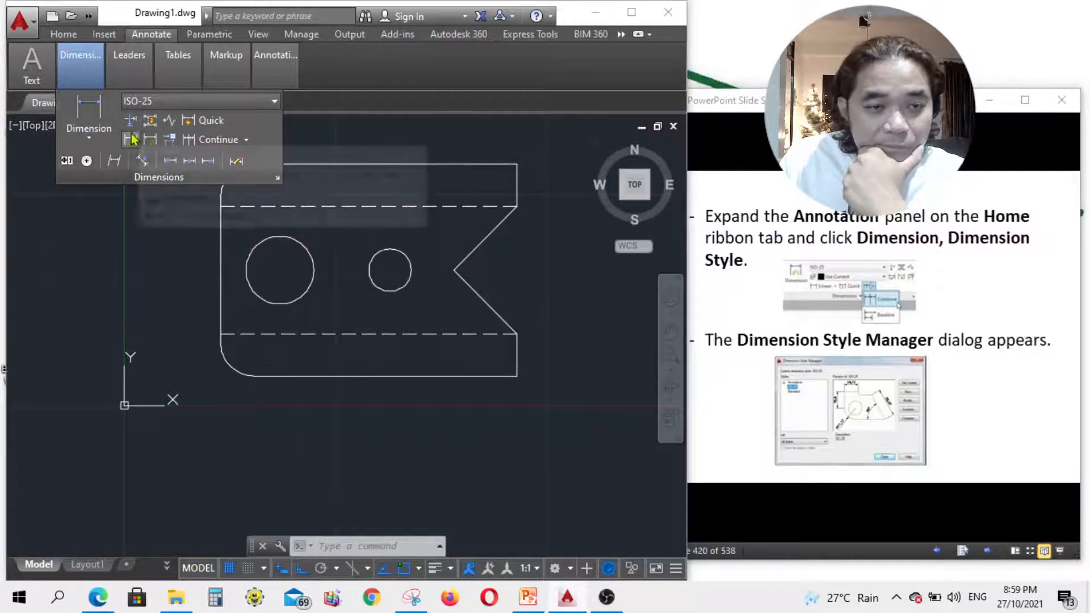
click(204, 102)
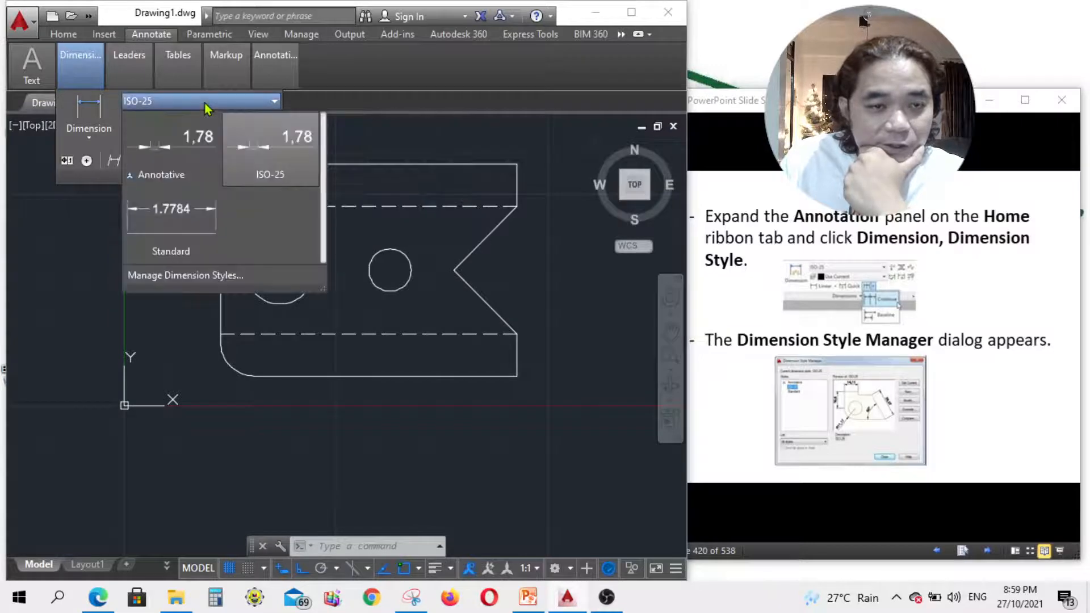
click(221, 275)
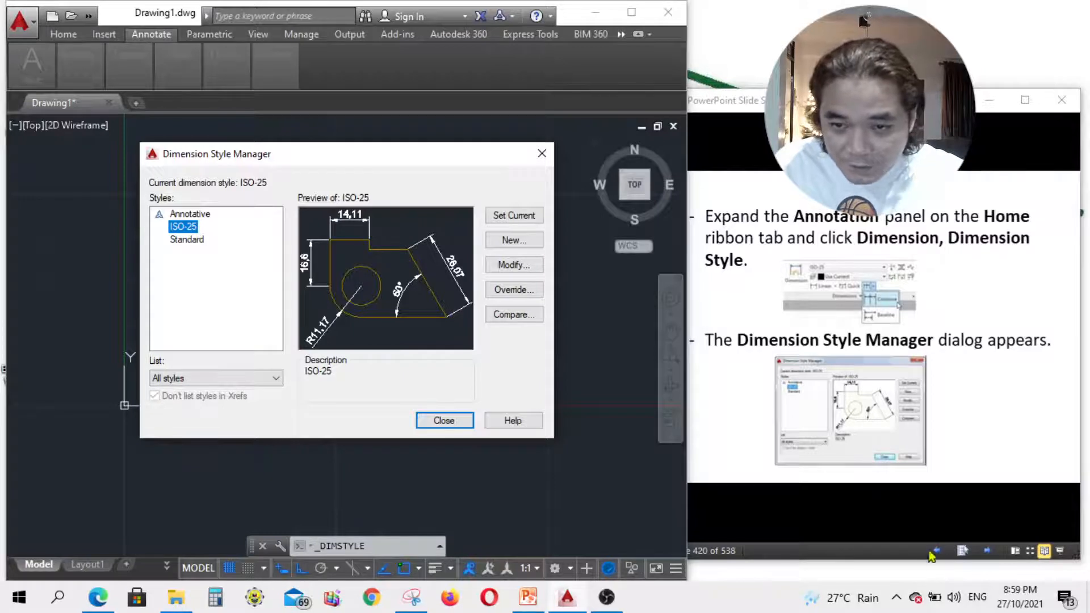
Advance the PowerPoint slides to the new-style instruction, and create a dimension style in AutoCAD named Mechanical, starting with ISO-25.
click(988, 551)
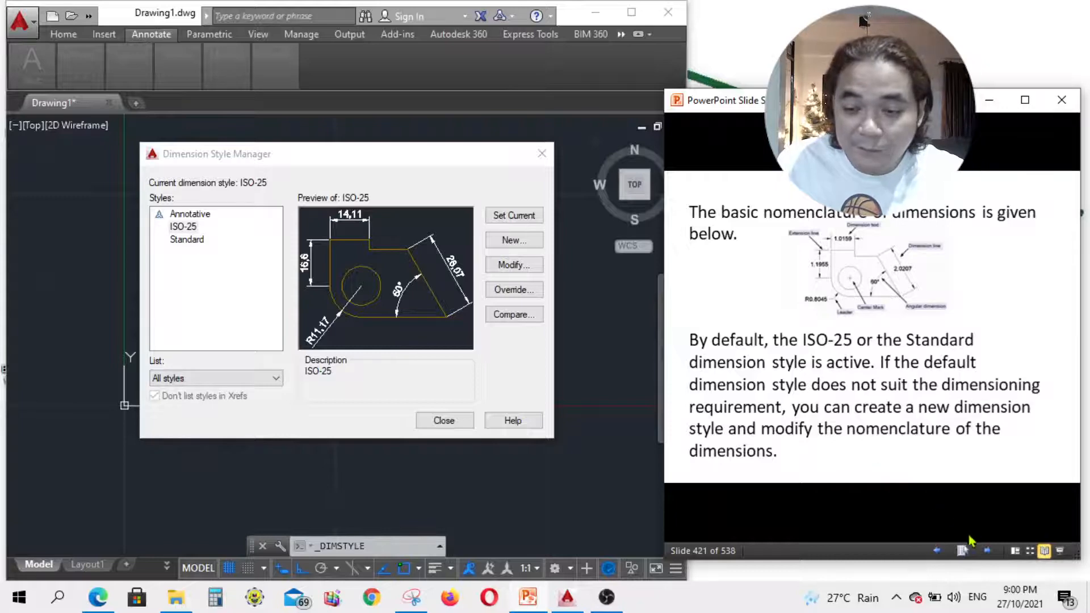
click(987, 550)
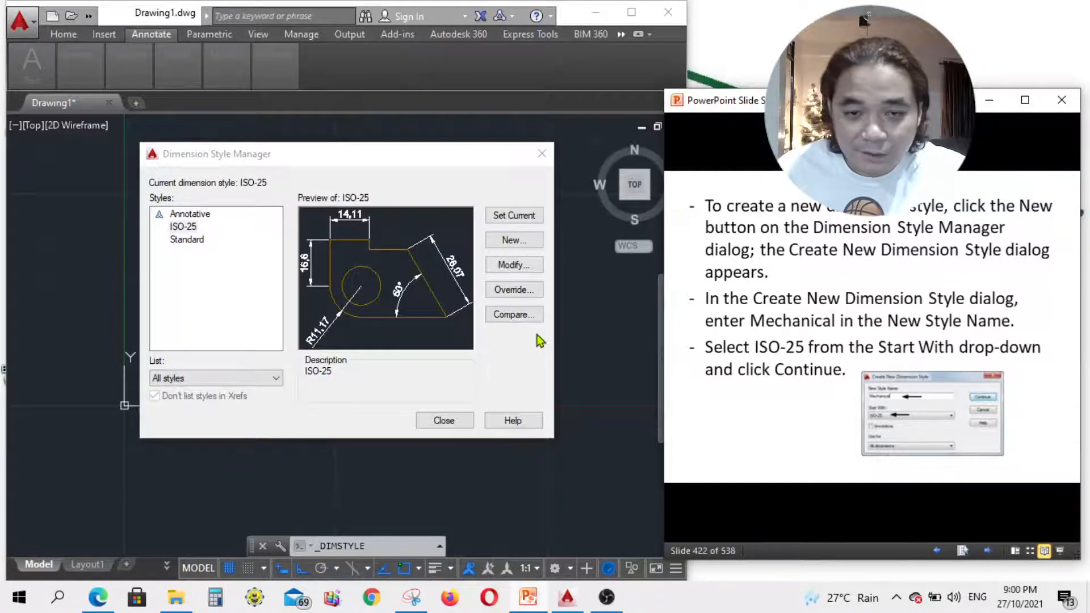
click(514, 240)
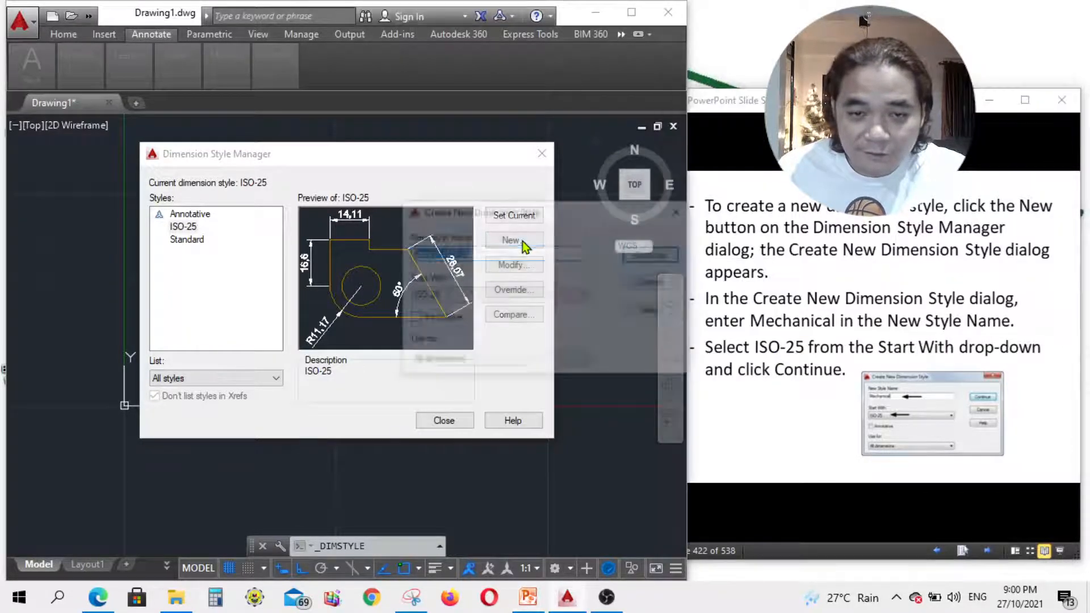
drag(552, 212, 478, 213)
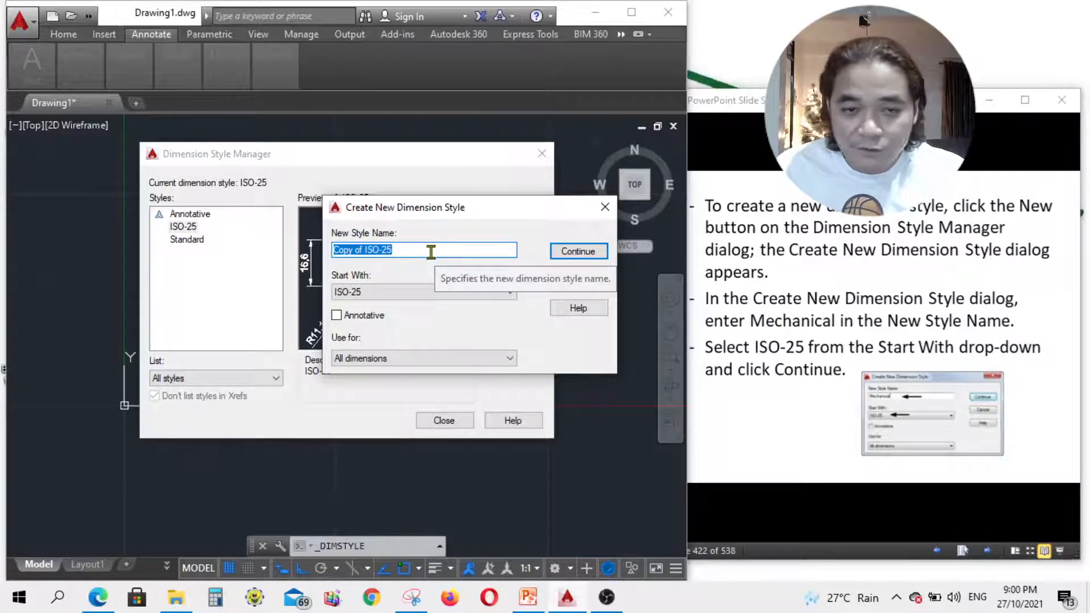
text(Mechanical)
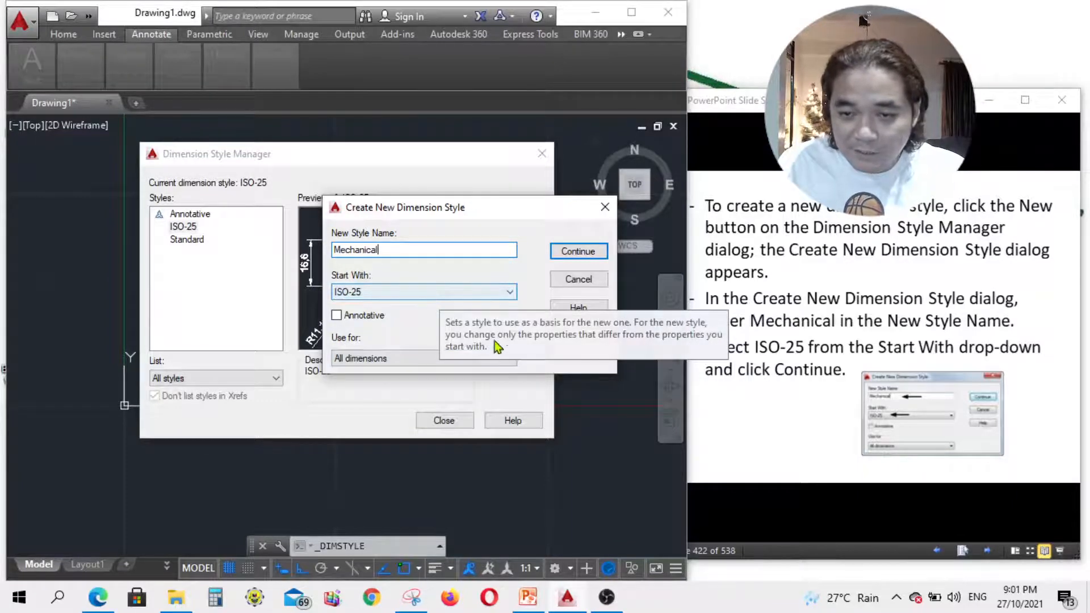
click(576, 252)
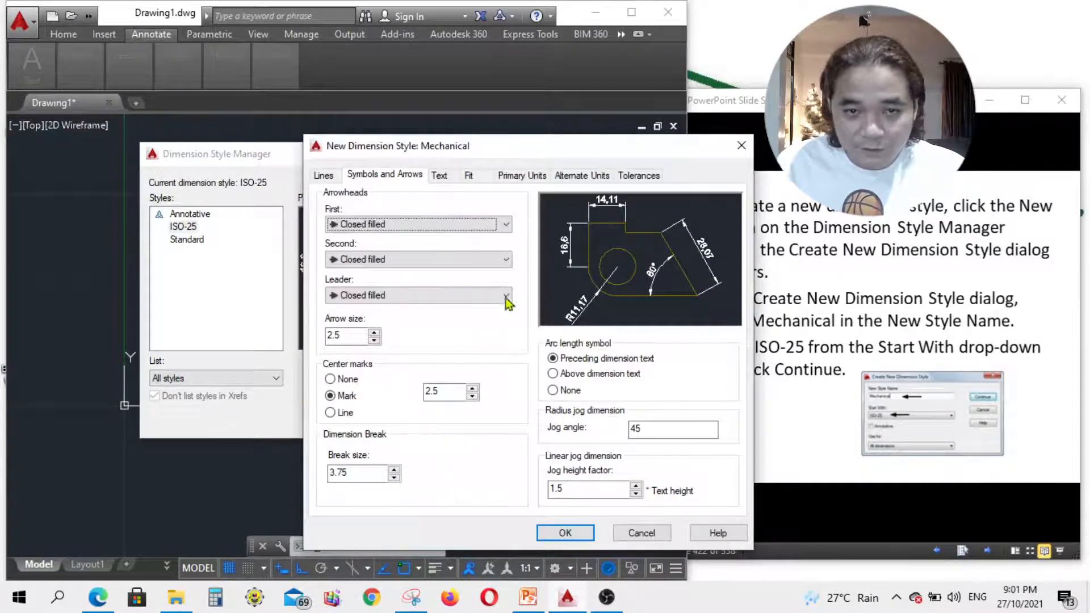
Move the New Dimension Style dialog clear of the slides, and advance PowerPoint to the Primary Units instruction.
drag(557, 154, 445, 144)
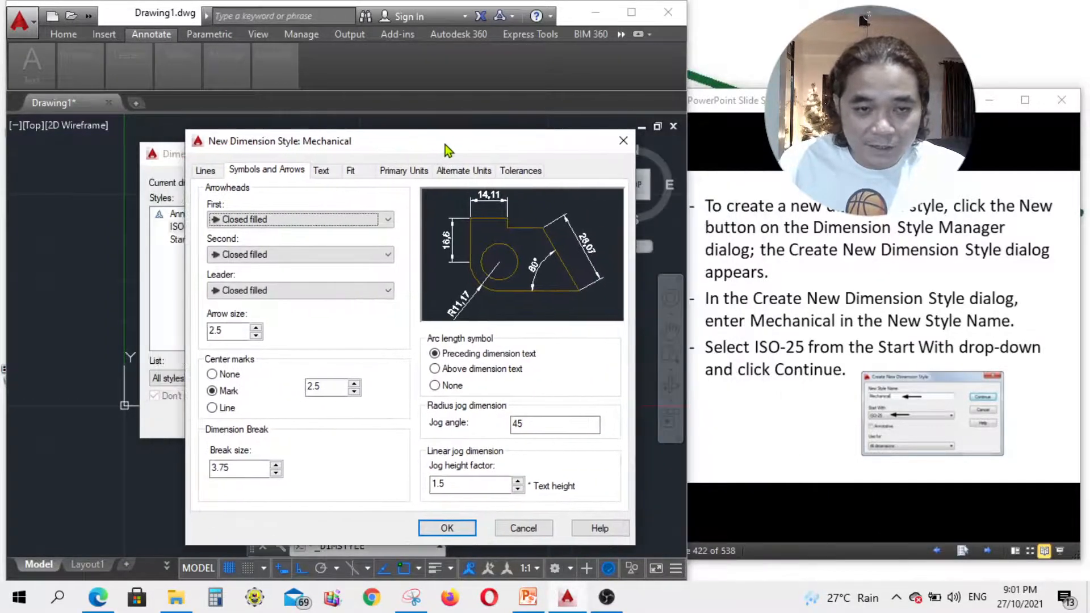
click(988, 552)
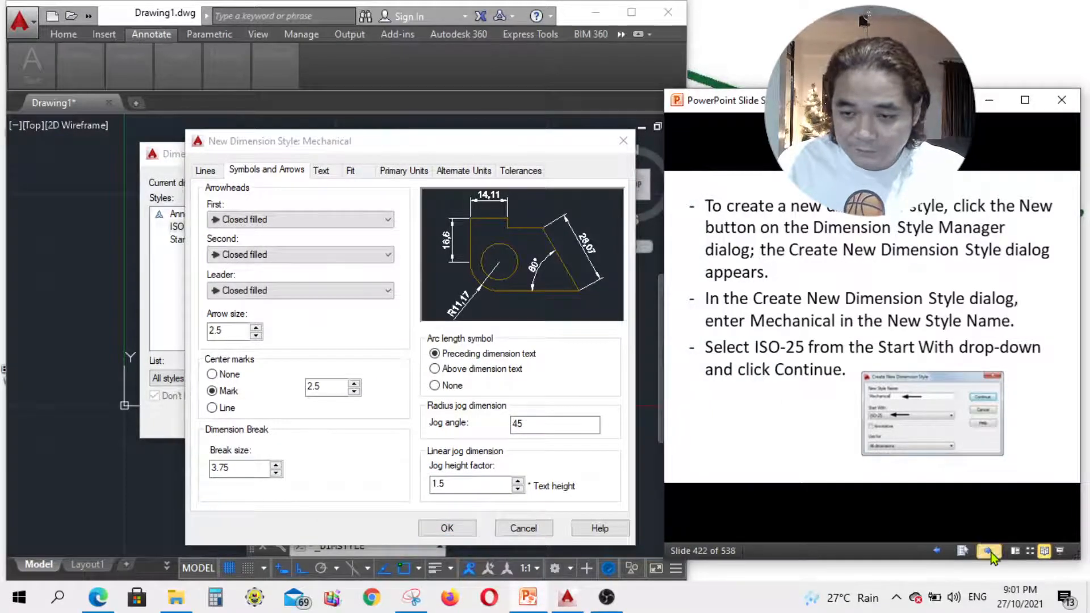
click(990, 552)
click(991, 553)
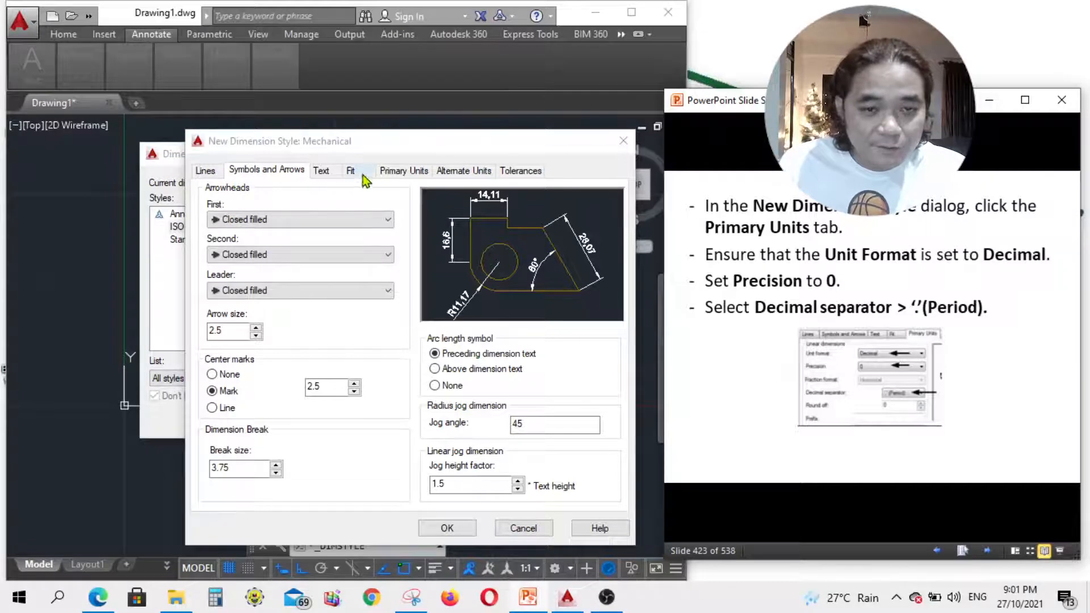
In AutoCAD, set the Mechanical style's linear dimension precision to 0 and its decimal separator to period.
click(391, 171)
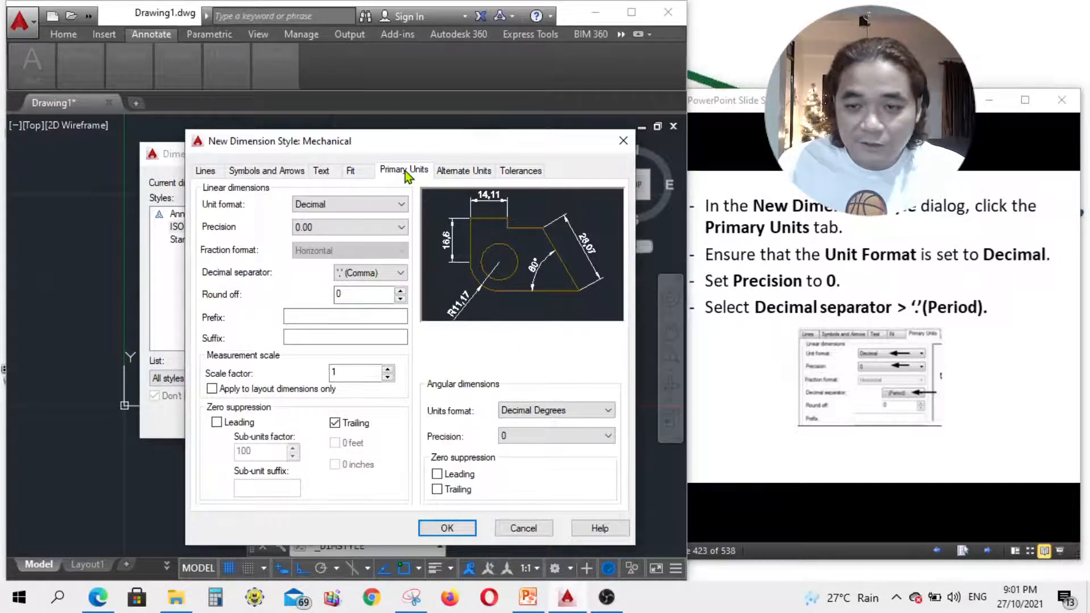
click(381, 229)
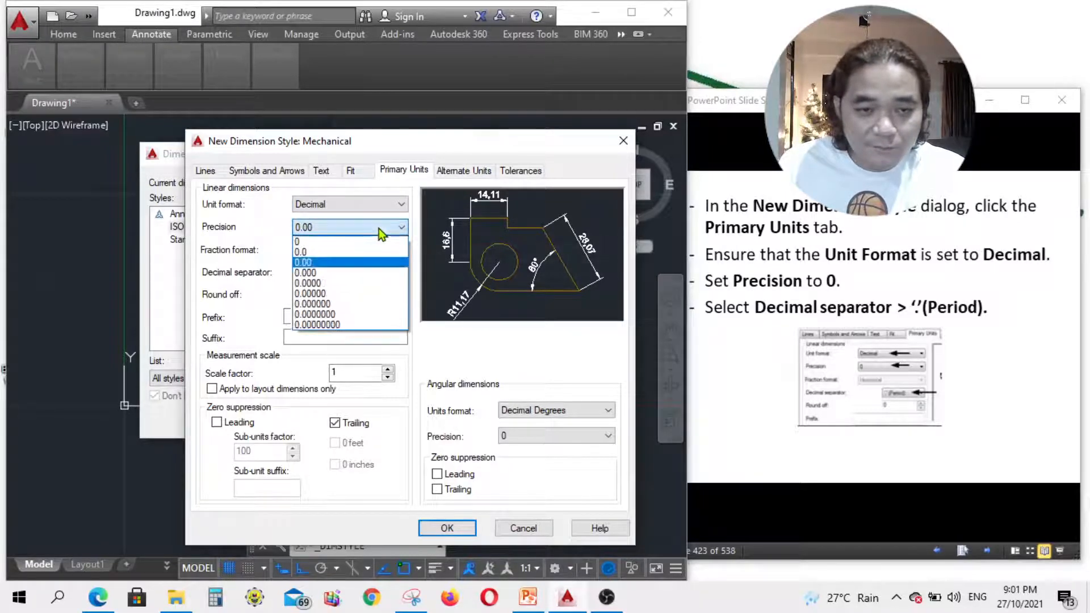
click(307, 241)
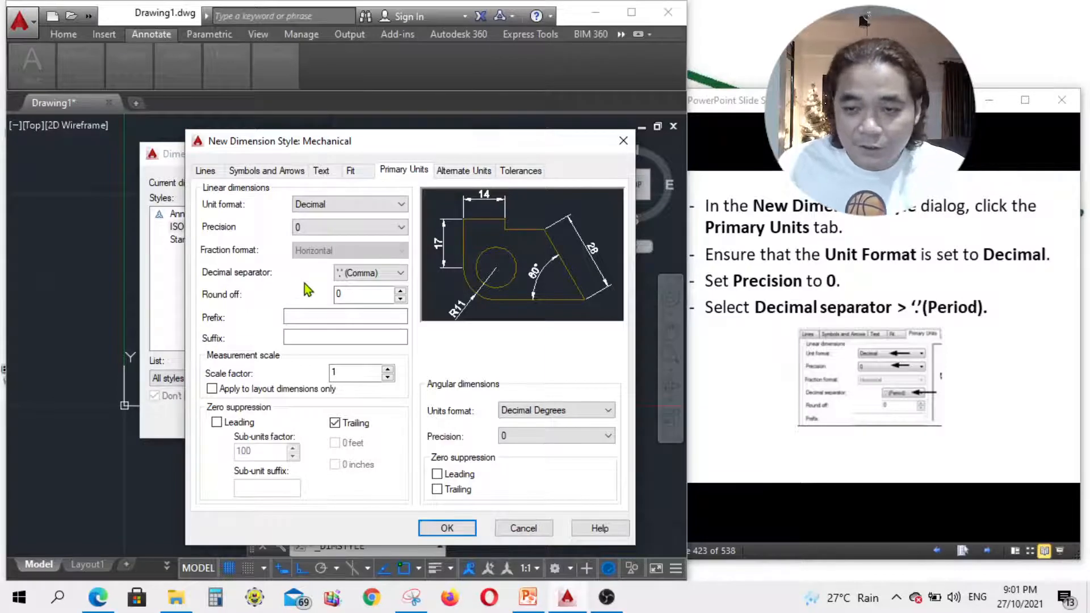
click(385, 277)
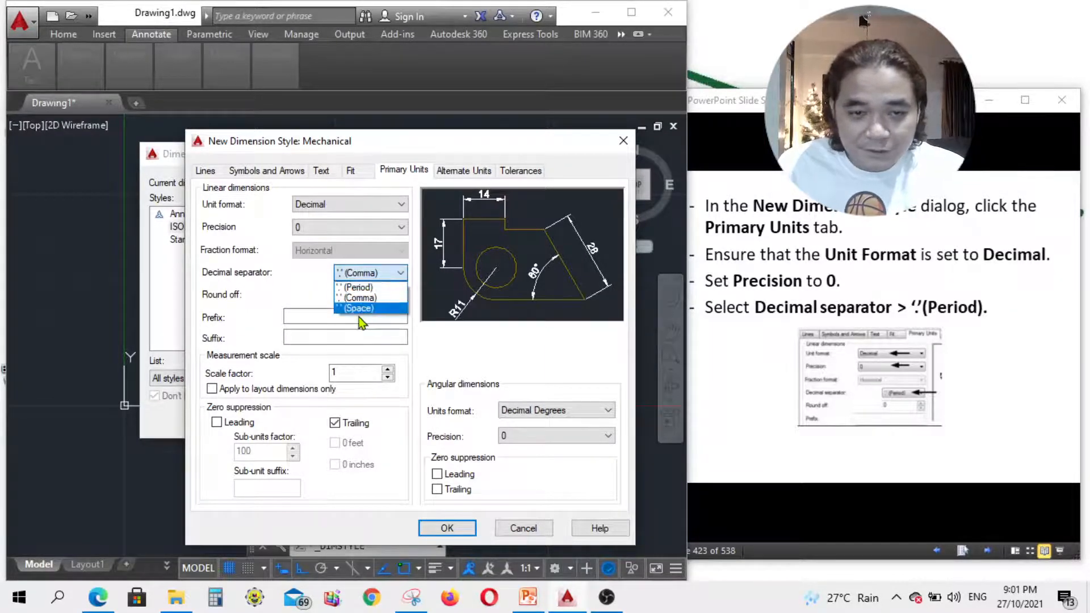
click(360, 293)
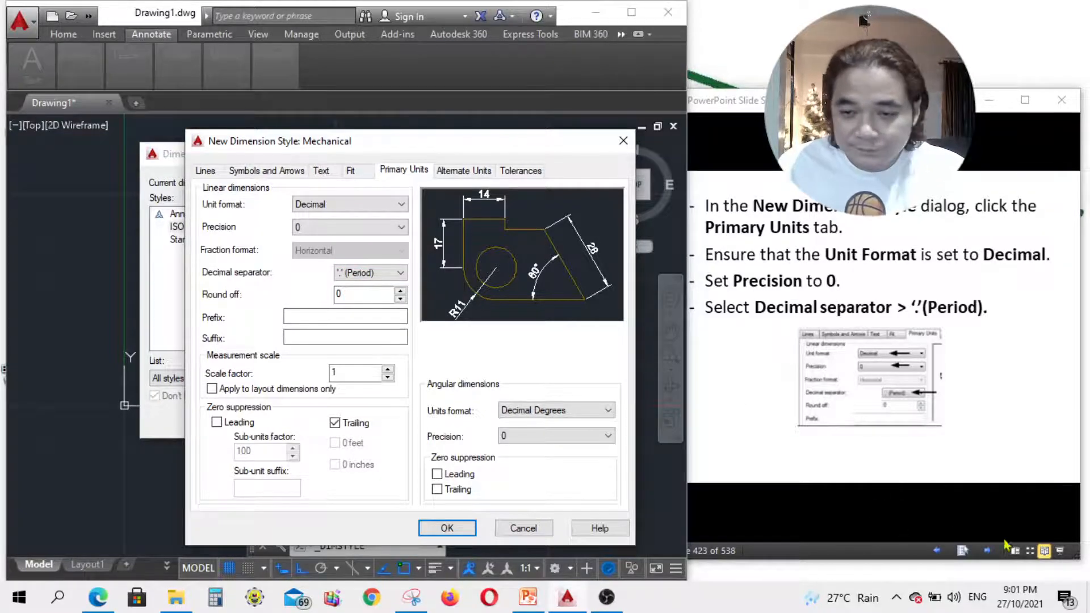
Advance PowerPoint to the Text instruction, and in AutoCAD set the Mechanical style's vertical text placement to Centered and text alignment to Horizontal.
click(989, 552)
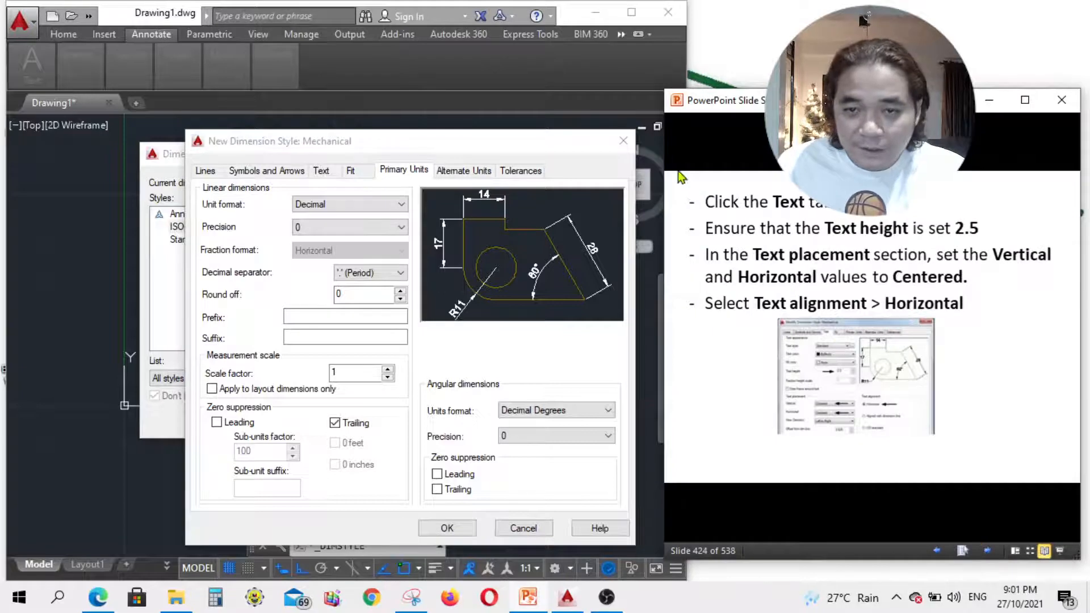
click(322, 170)
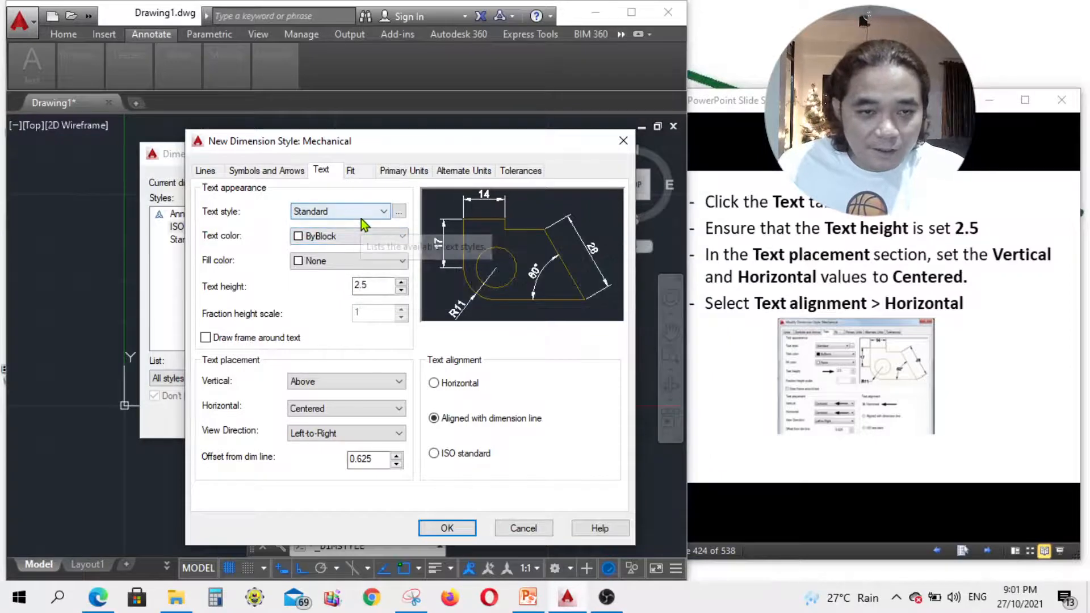
click(378, 289)
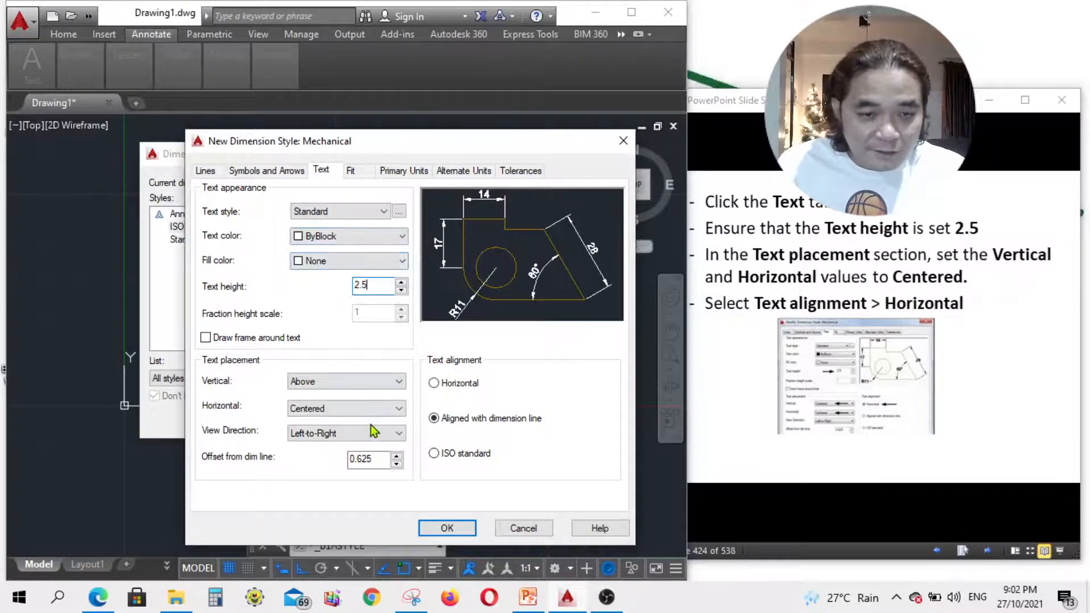
click(357, 384)
click(328, 396)
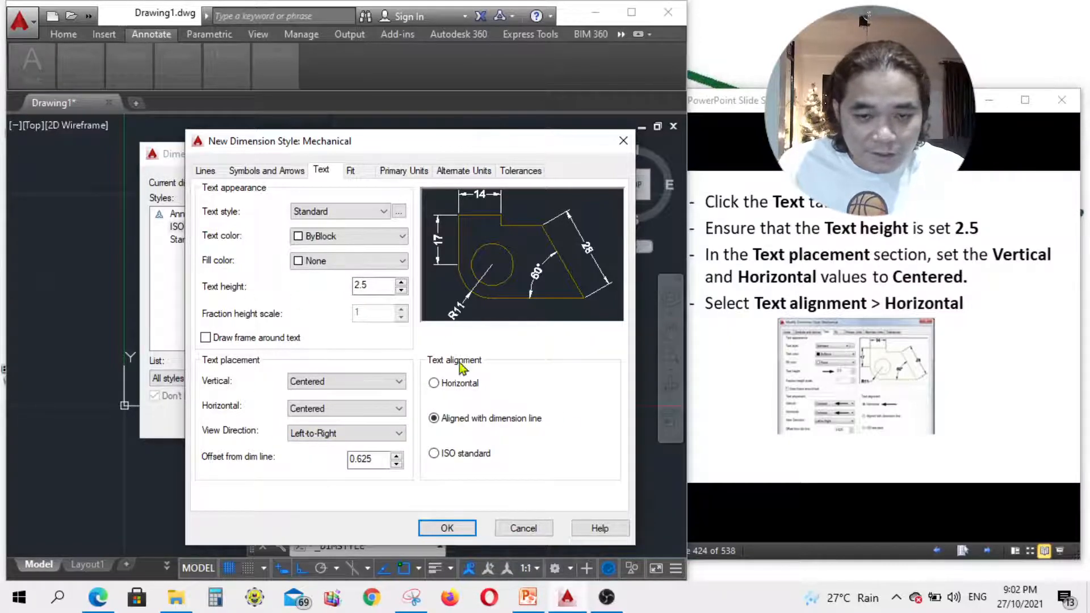
click(434, 386)
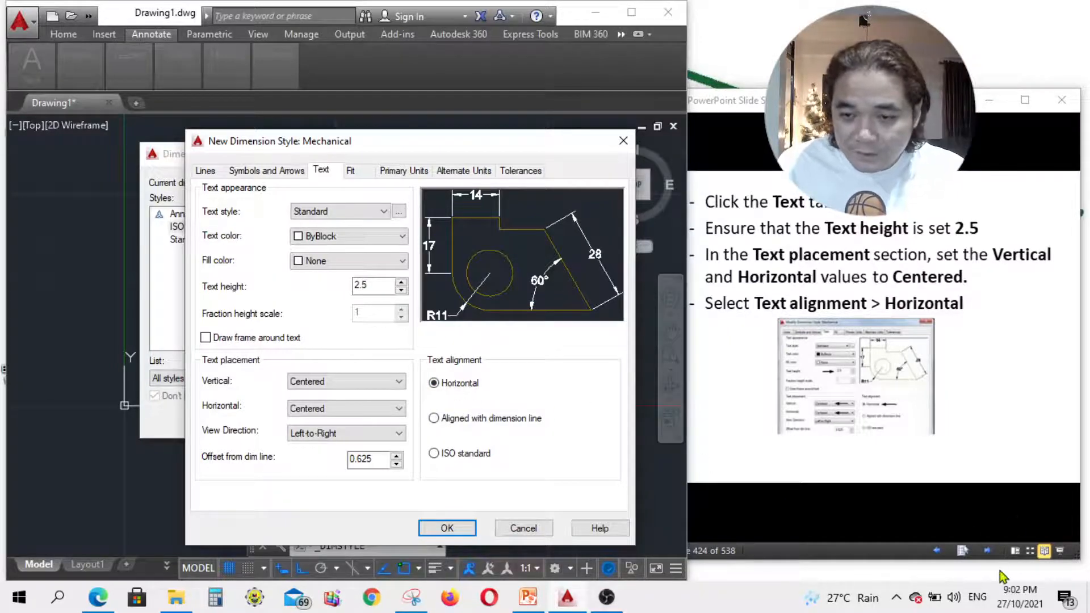
Advance PowerPoint to the Lines instruction, and in AutoCAD set the Mechanical style's extension line offset from origin to 1.25 and baseline spacing to 5.
click(988, 556)
click(989, 552)
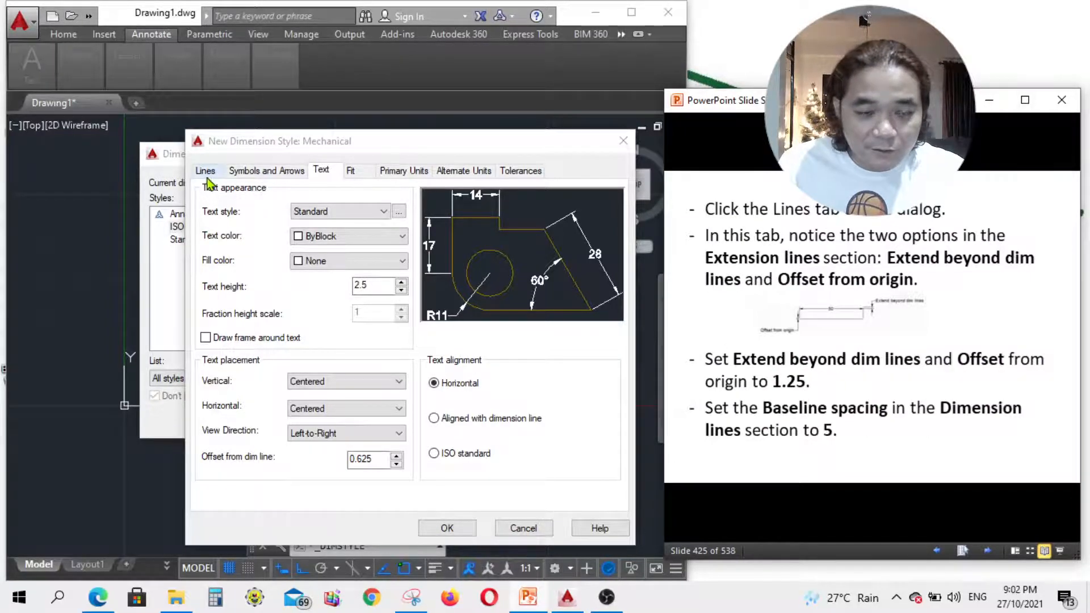
click(206, 175)
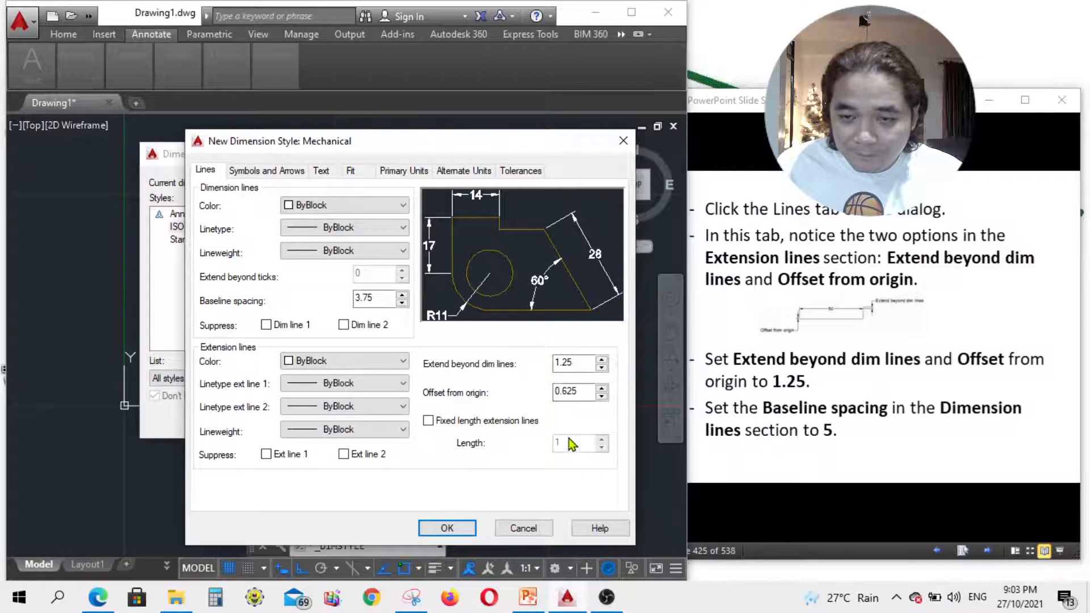
drag(579, 392, 513, 391)
text(1)
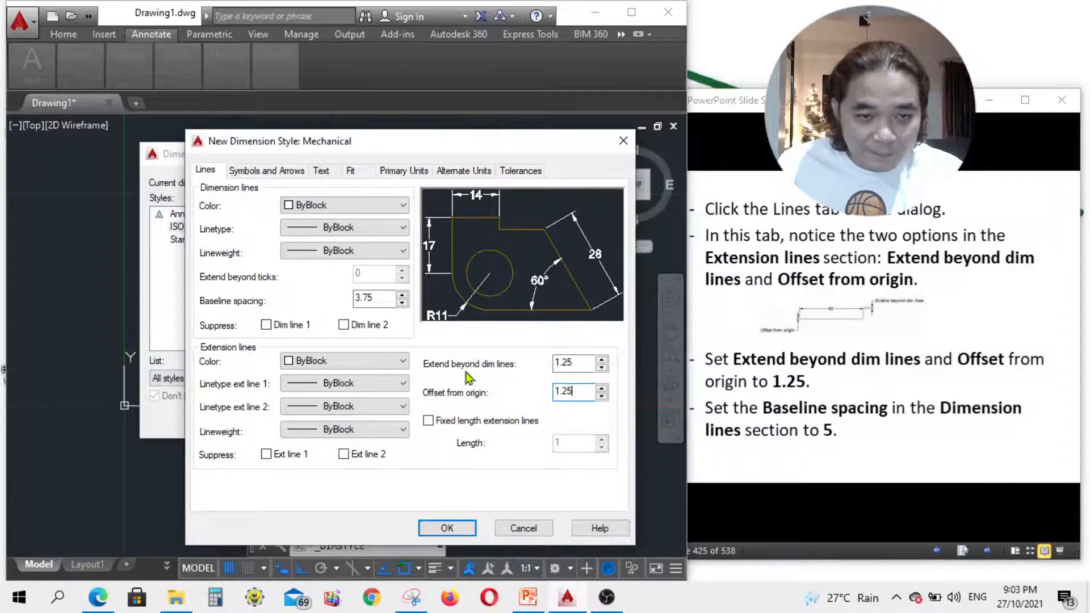
drag(386, 297, 290, 307)
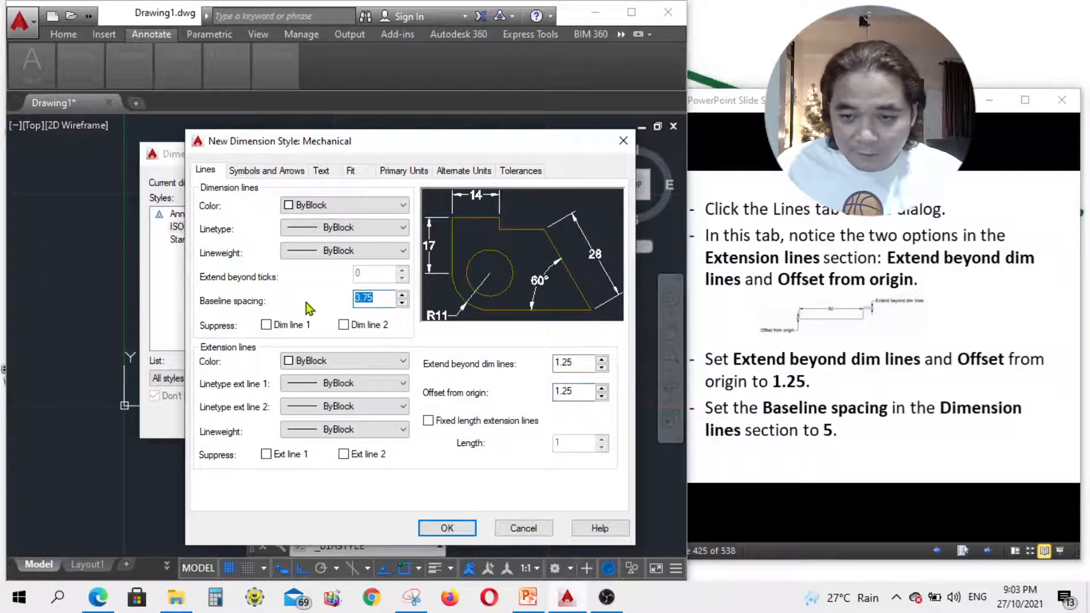
text(5)
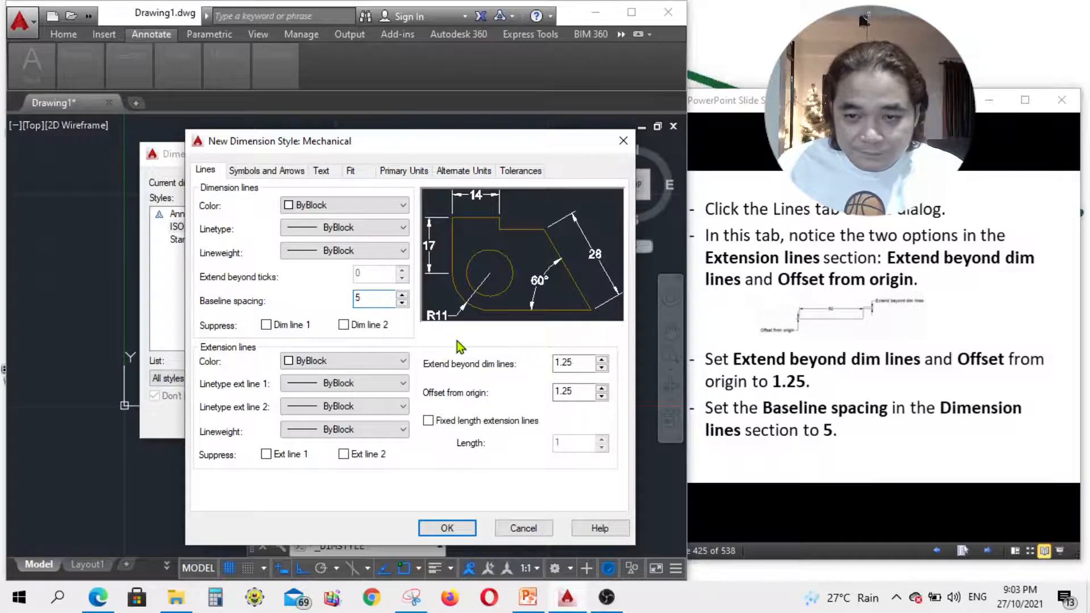
Advance PowerPoint to the Symbols and Arrows instruction, and in AutoCAD set the Mechanical style's arrow size to 3.
click(987, 552)
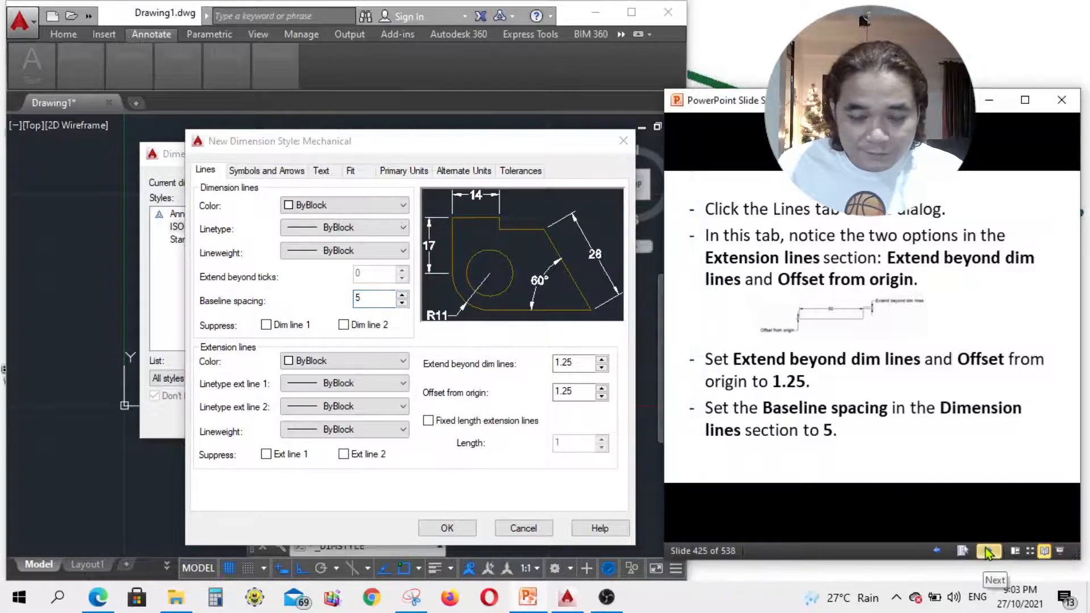
click(987, 551)
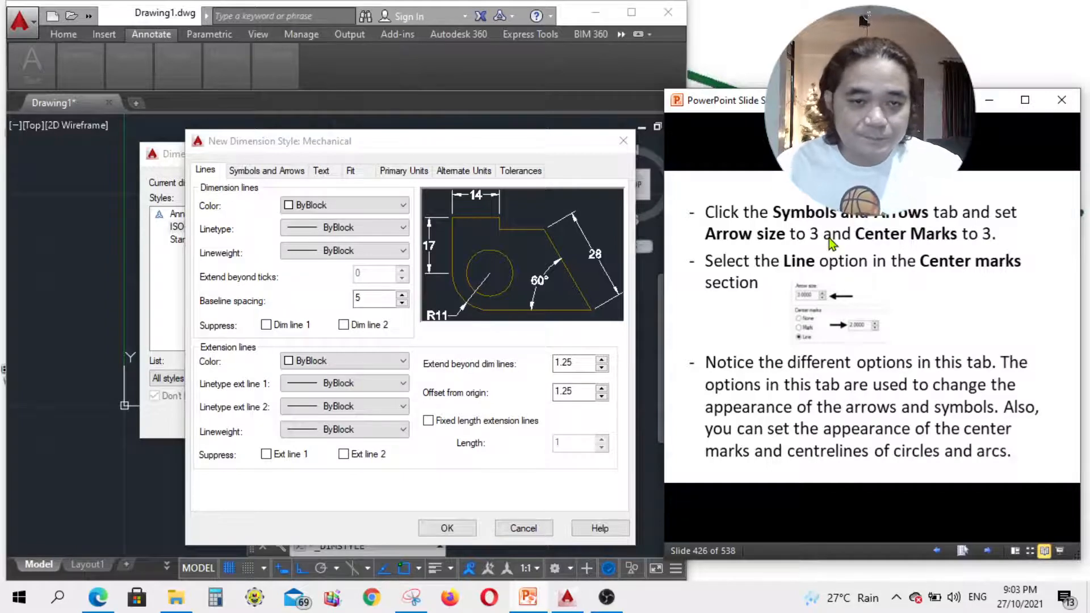
click(296, 173)
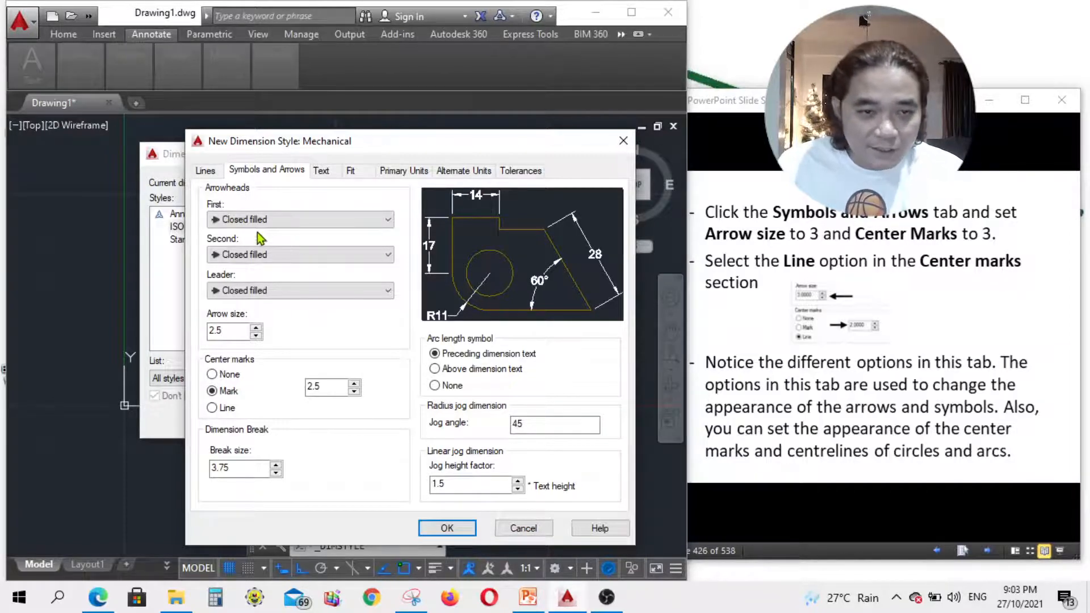
drag(238, 333, 207, 332)
text(3)
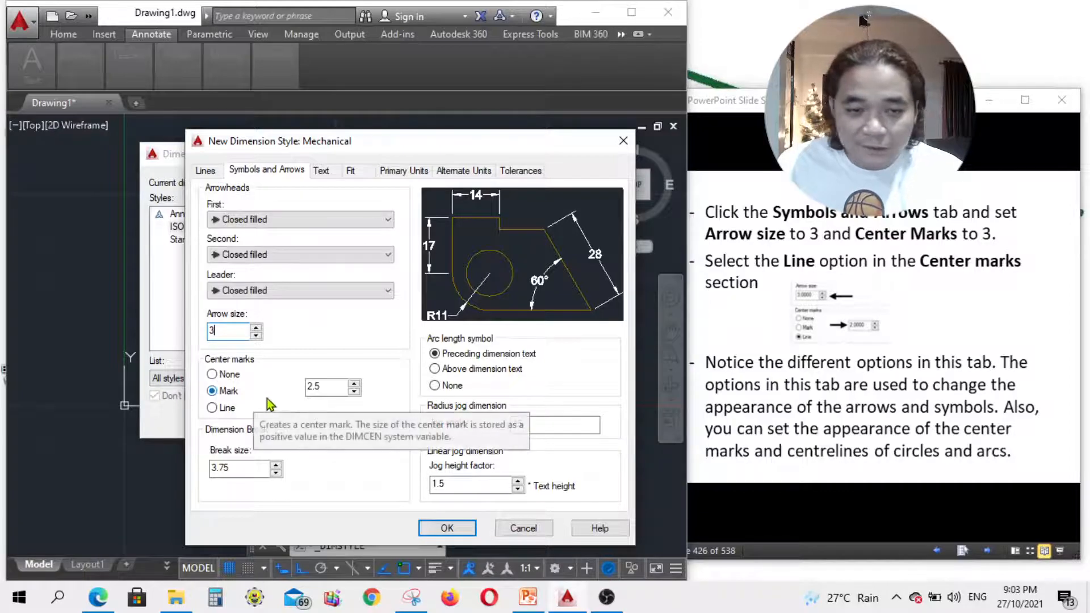
Set the Mechanical style's center marks to the Line option with a size of 2.
click(212, 414)
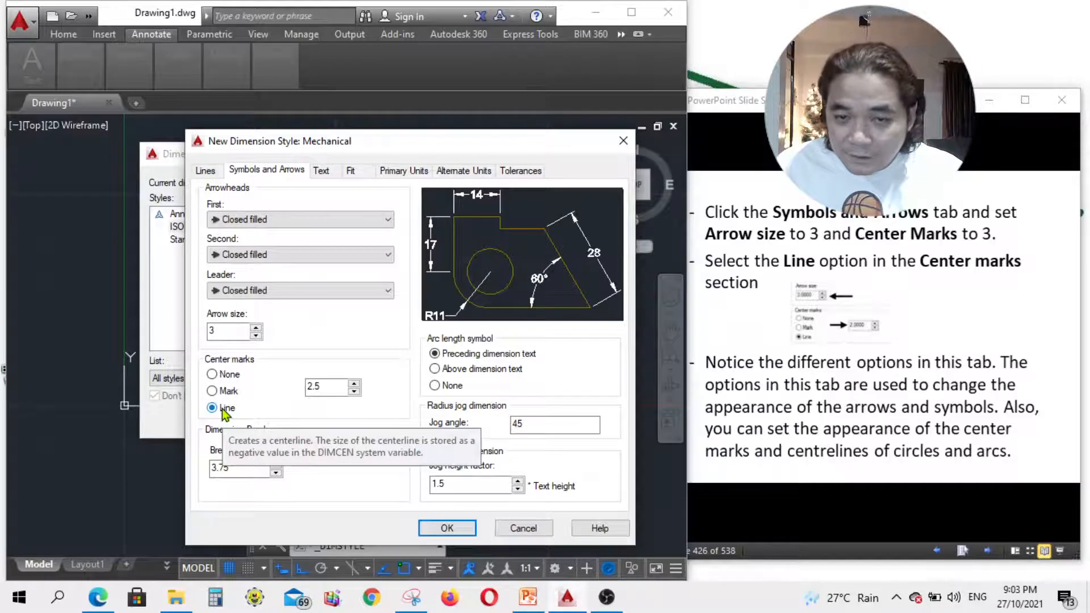
click(213, 377)
click(214, 408)
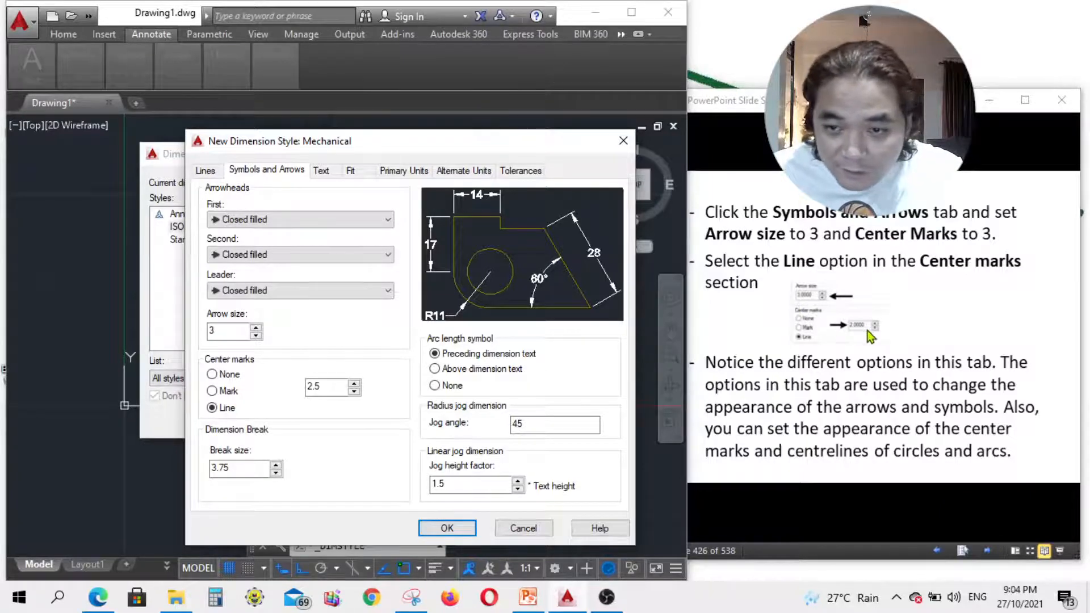
drag(339, 386, 285, 387)
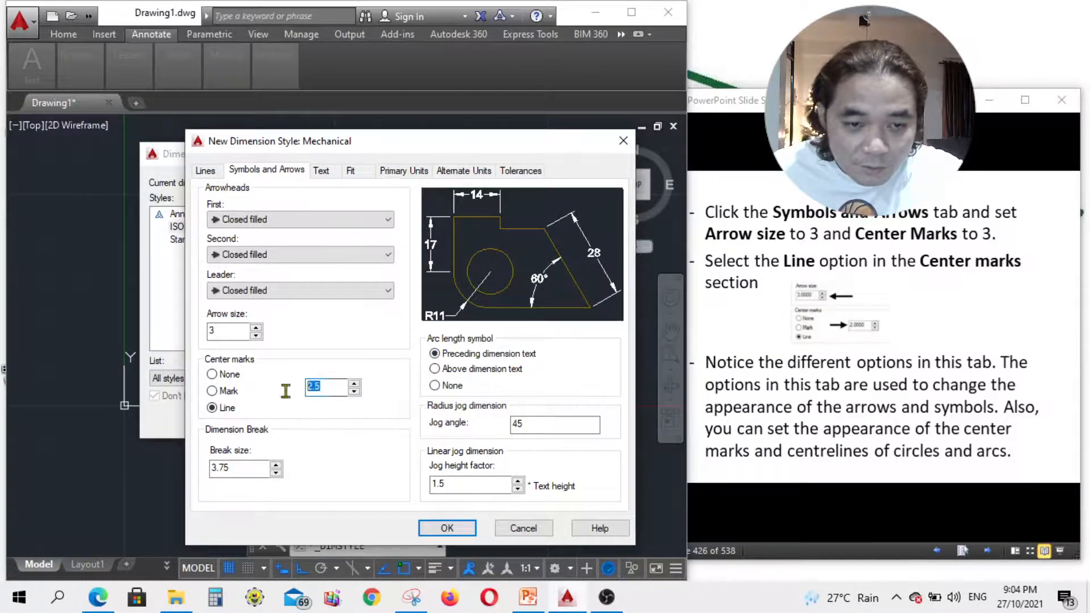
text(2)
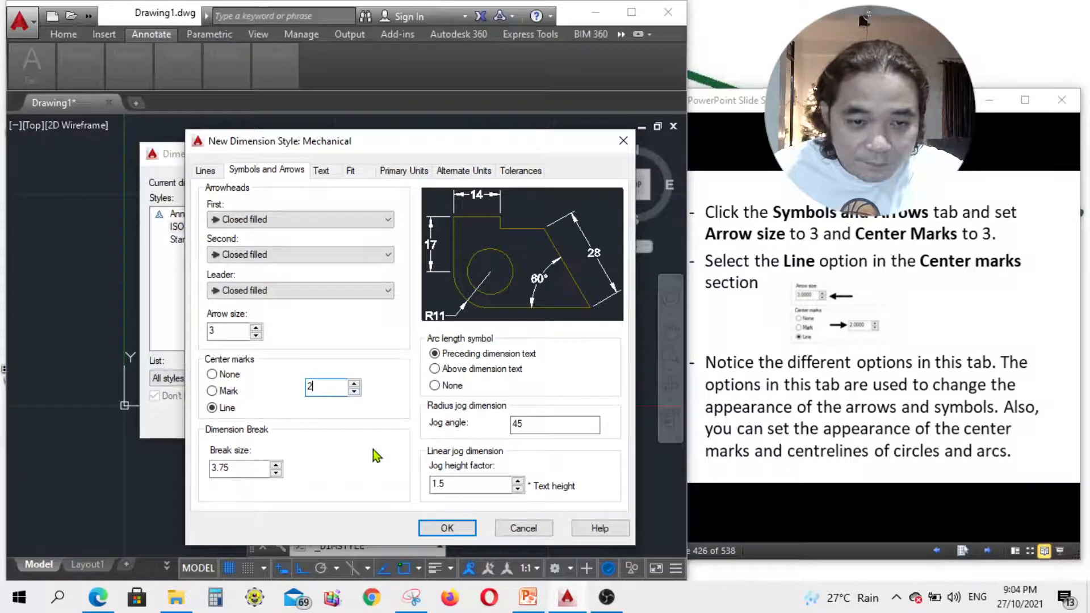
Advance PowerPoint to the Set Current instruction, and in AutoCAD accept the Mechanical style, make it current and close the Dimension Style Manager.
click(987, 551)
click(987, 550)
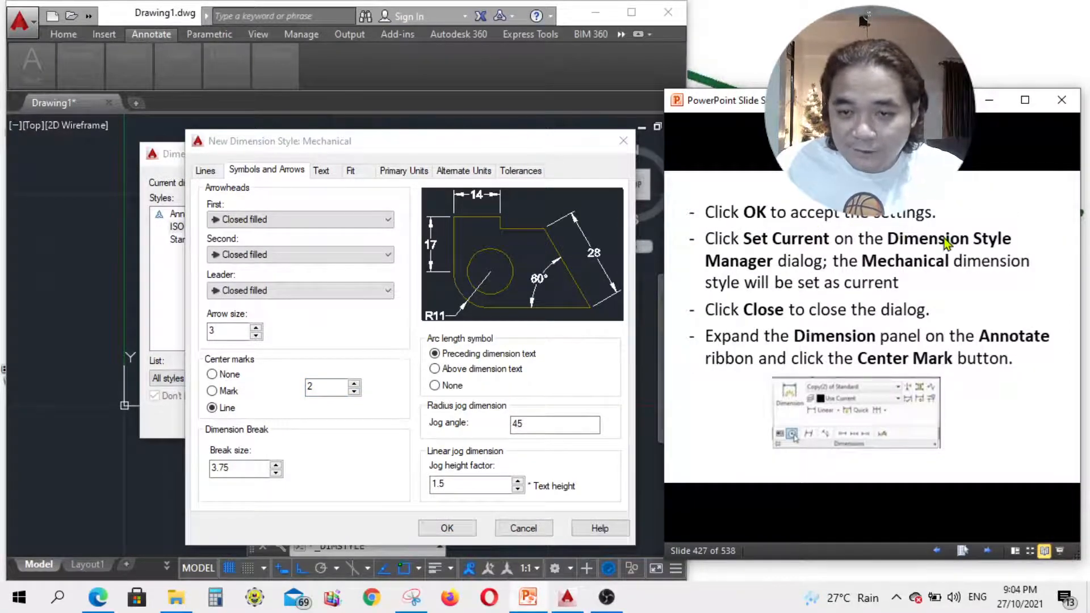
click(448, 529)
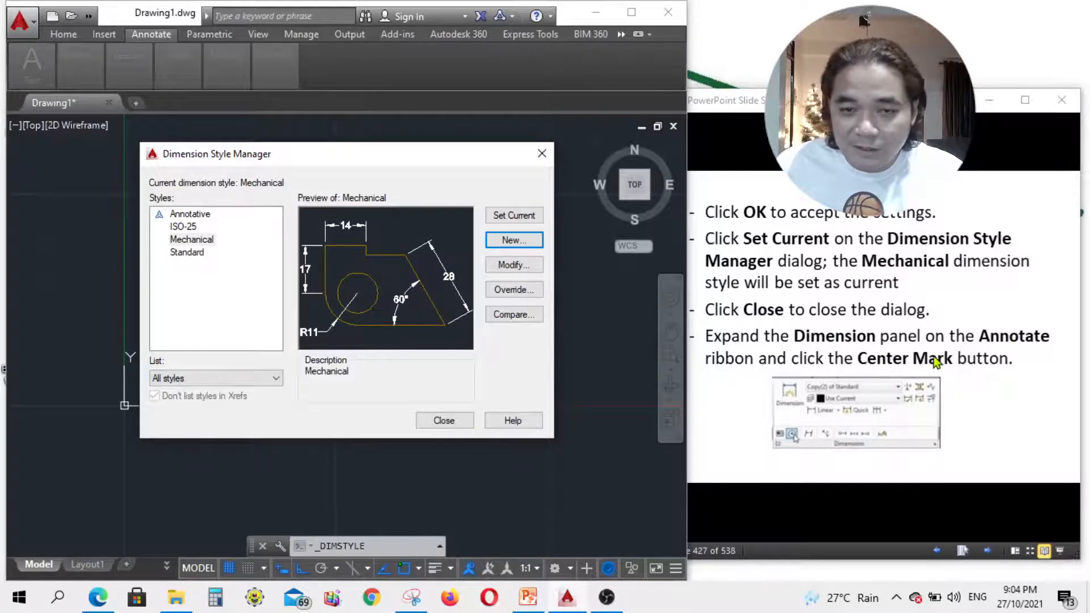
click(519, 218)
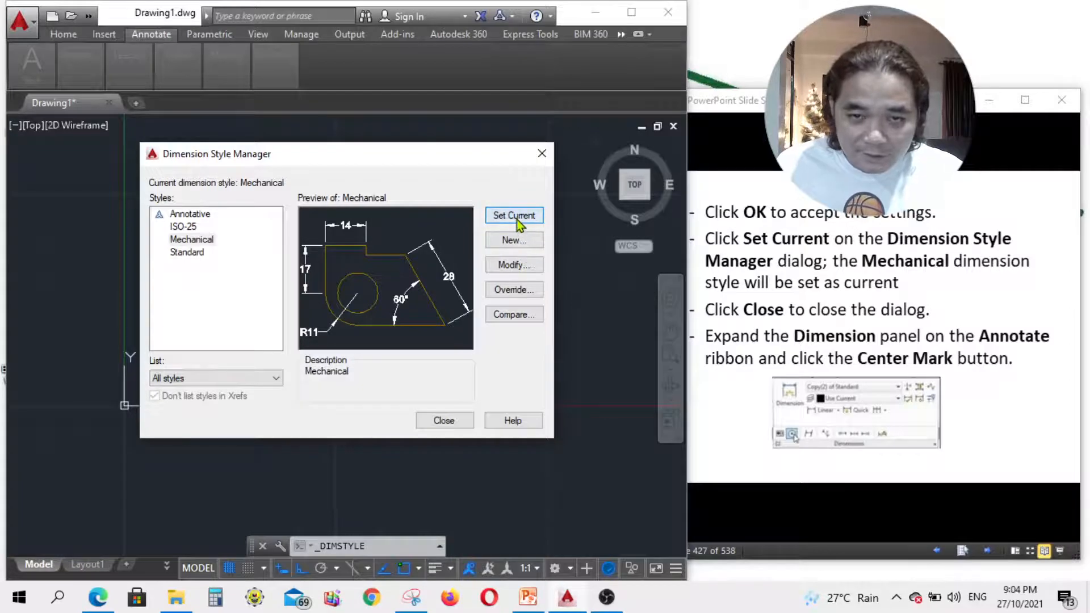
click(458, 420)
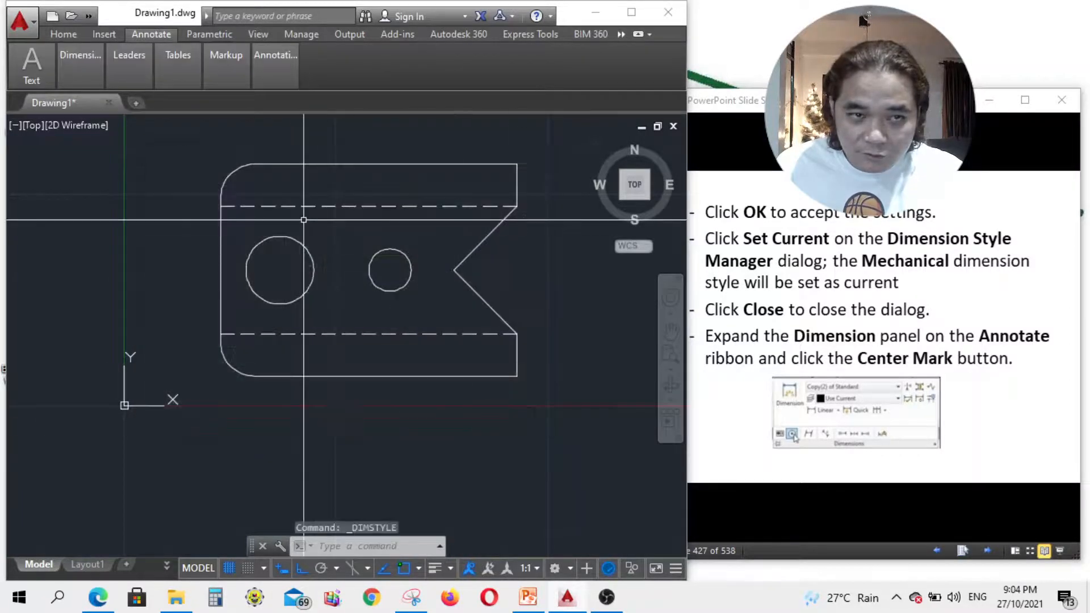
Start the Center Mark tool, advance PowerPoint to the circle selection instruction, and add a center mark to the plate's large circle in AutoCAD.
click(82, 67)
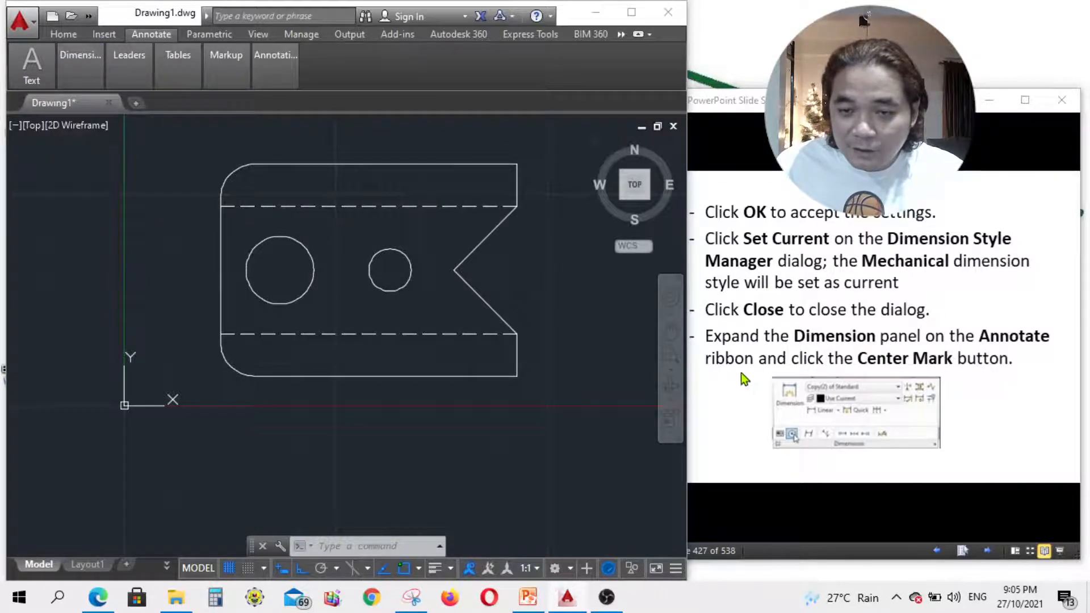
mouse_move(91, 78)
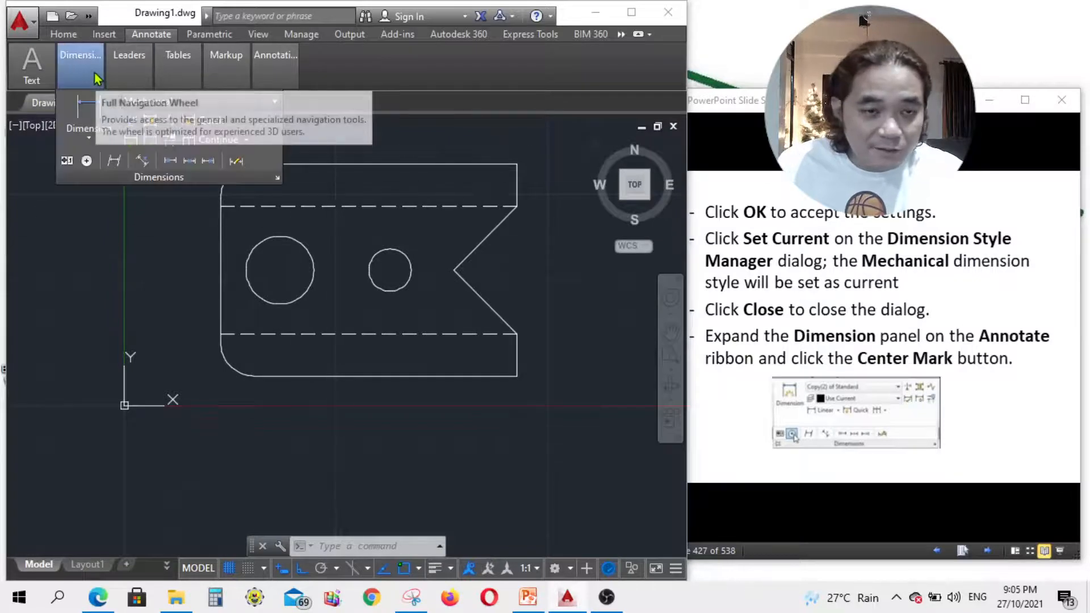
click(87, 162)
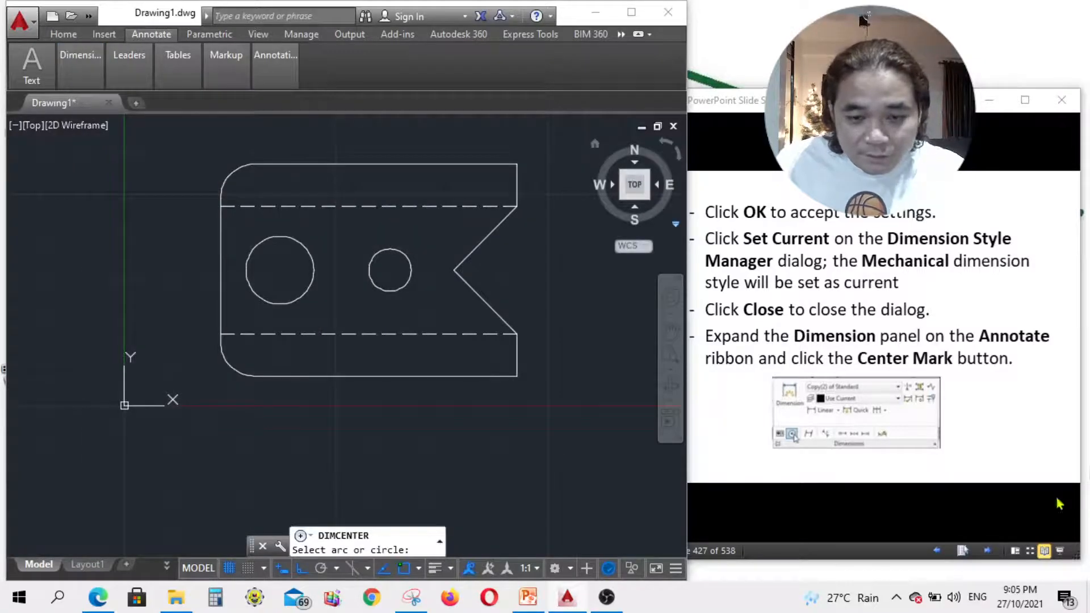
click(988, 552)
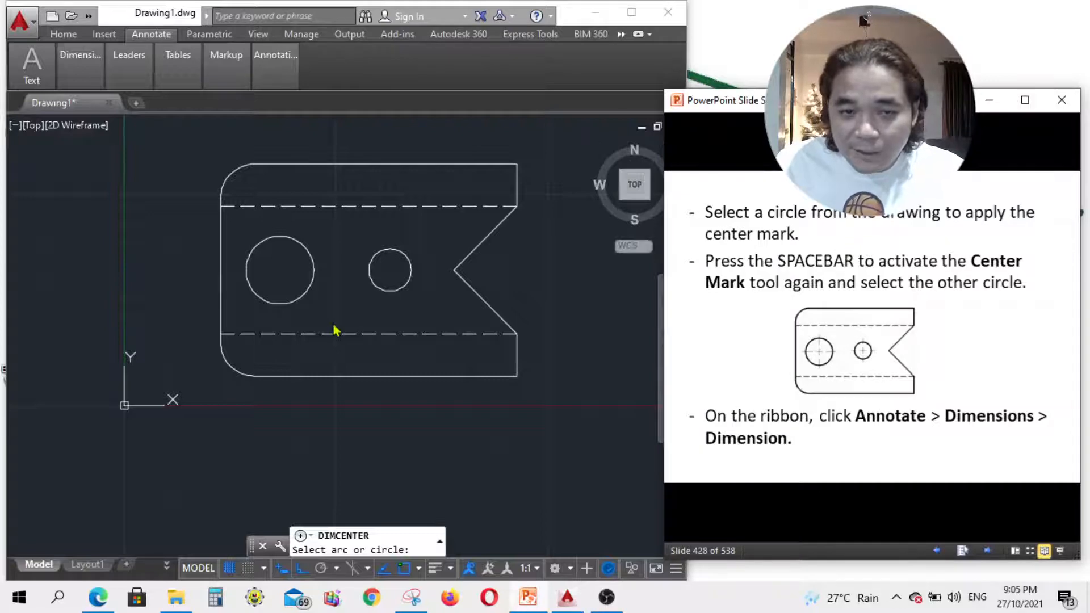
click(311, 282)
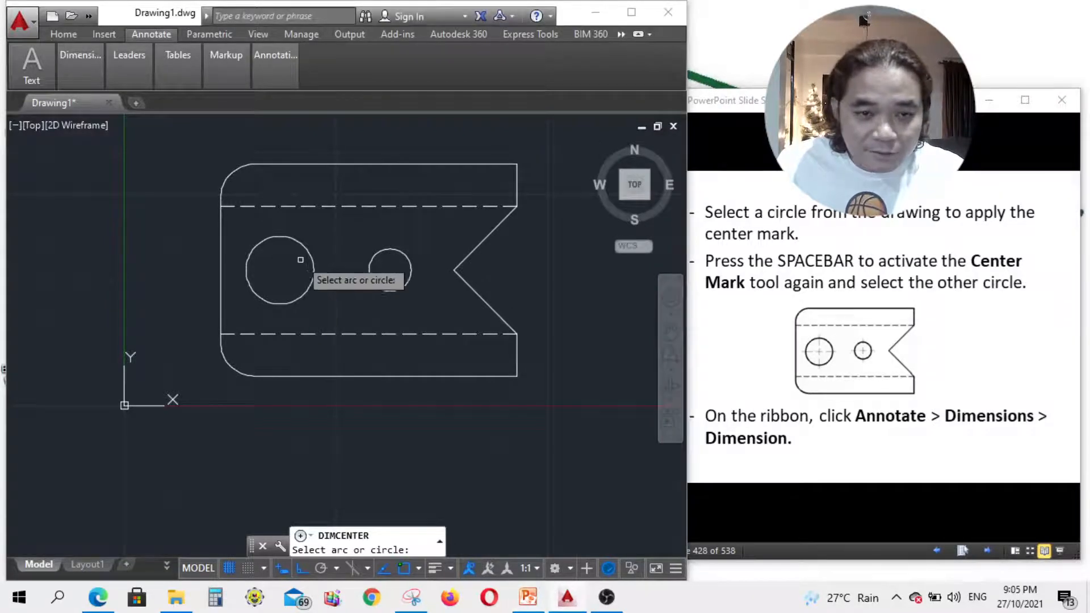
click(305, 248)
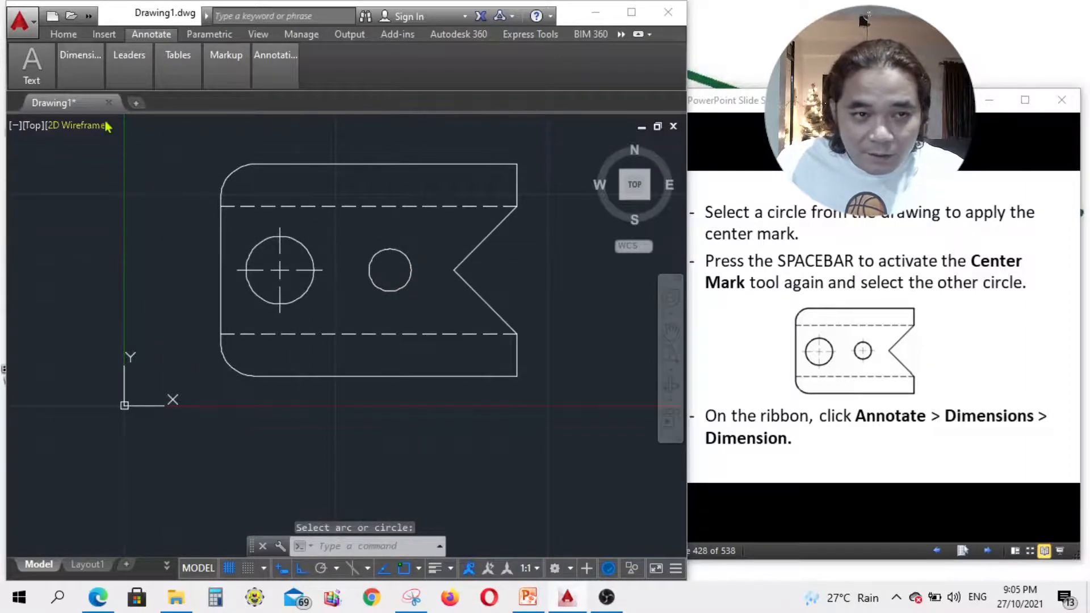
Add a center mark to the plate's small circle.
click(71, 61)
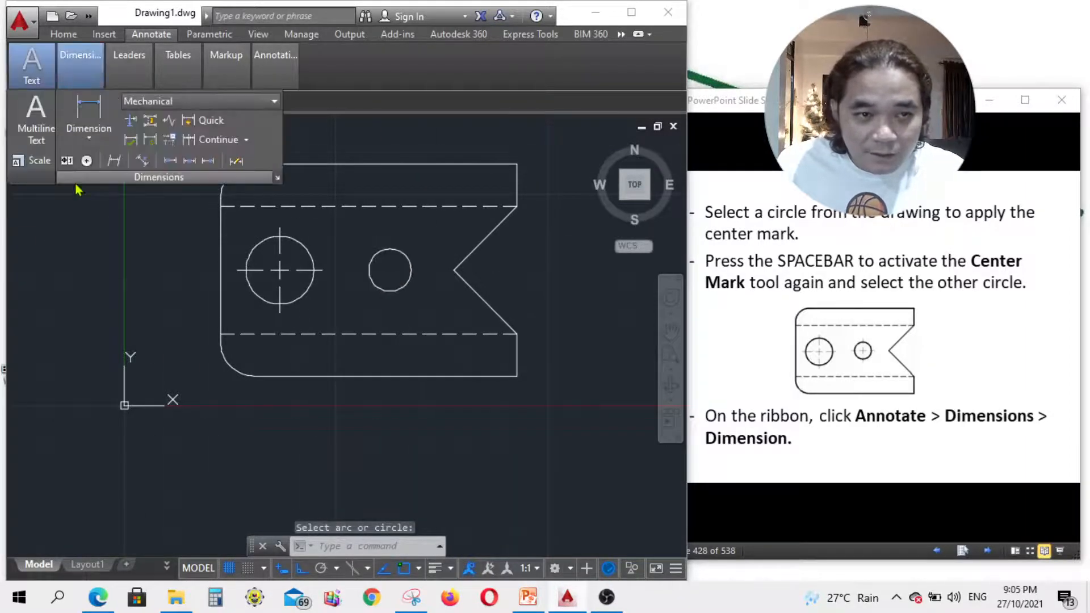
click(86, 162)
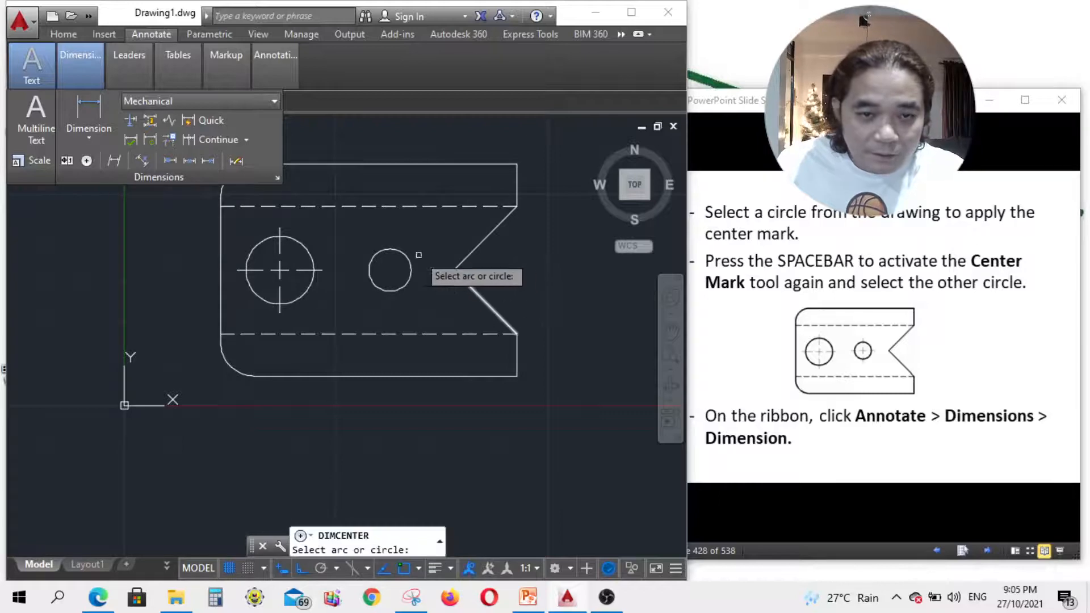
click(404, 258)
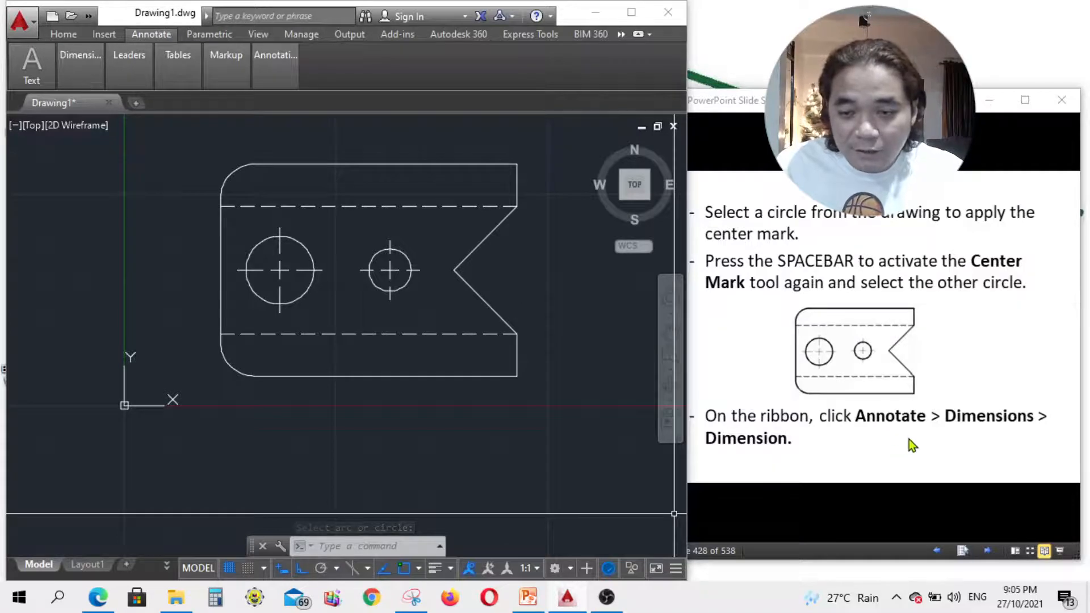
Advance PowerPoint to the instructions for dimensioning from the lower right corner to the small circle, and switch back to AutoCAD.
click(988, 550)
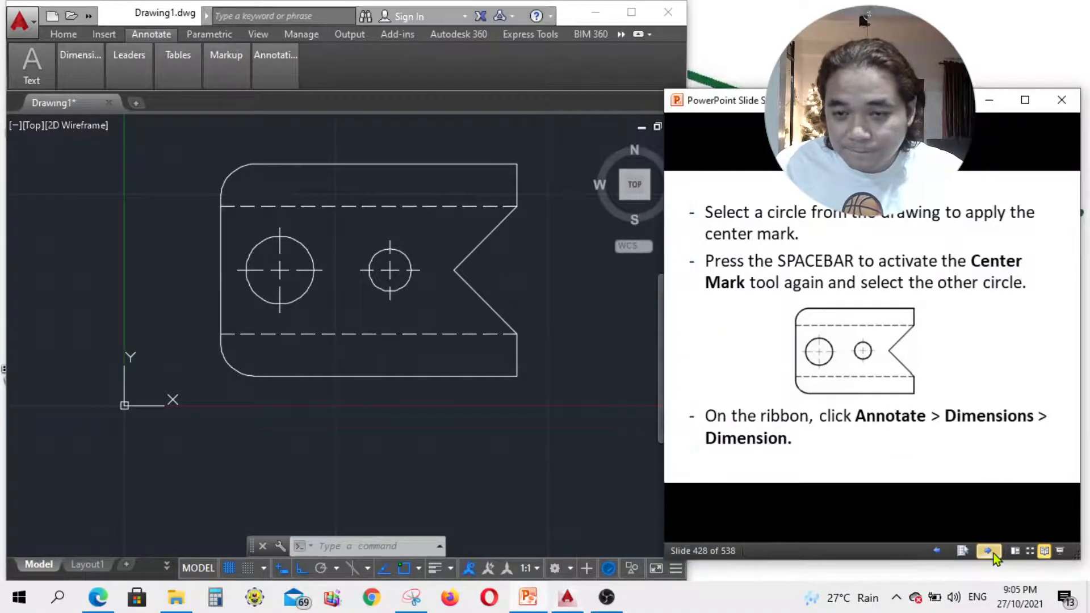
click(988, 551)
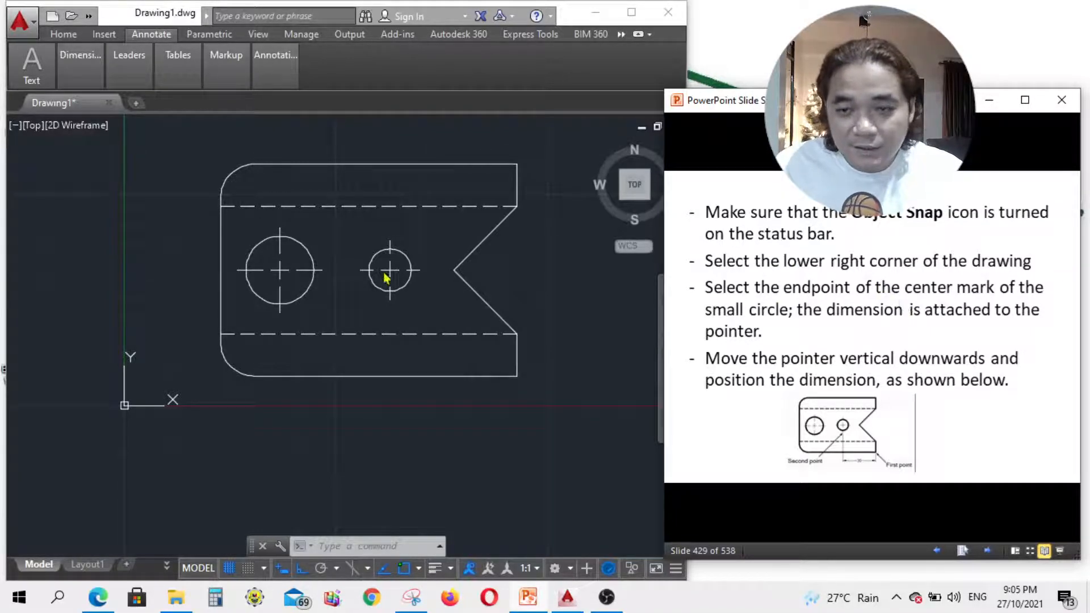
click(507, 443)
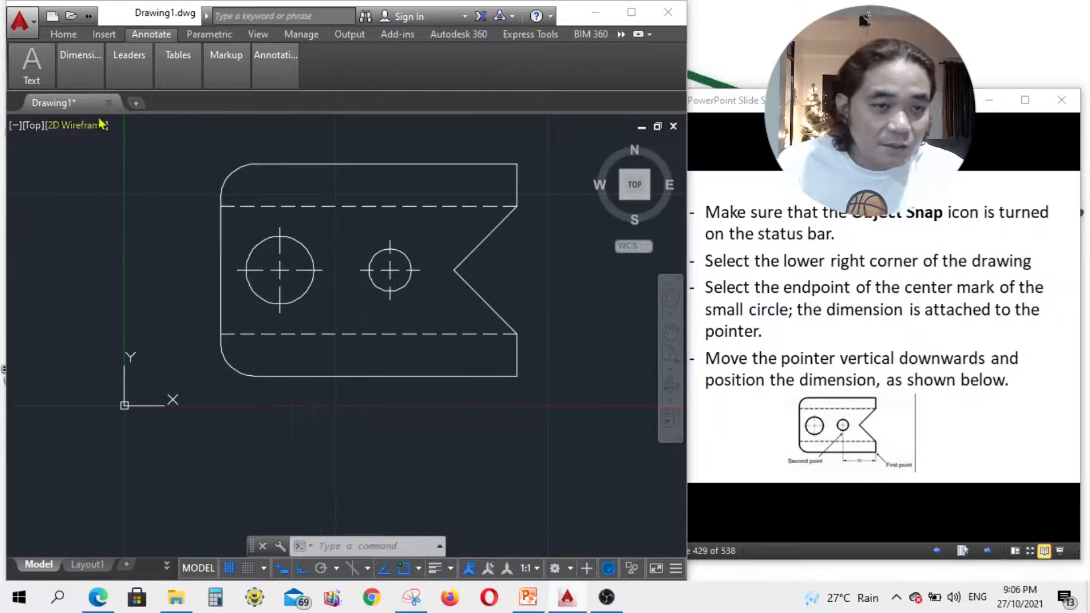
Add a horizontal linear dimension from the plate's lower right corner to the small circle's center, placed below the plate.
mouse_move(89, 72)
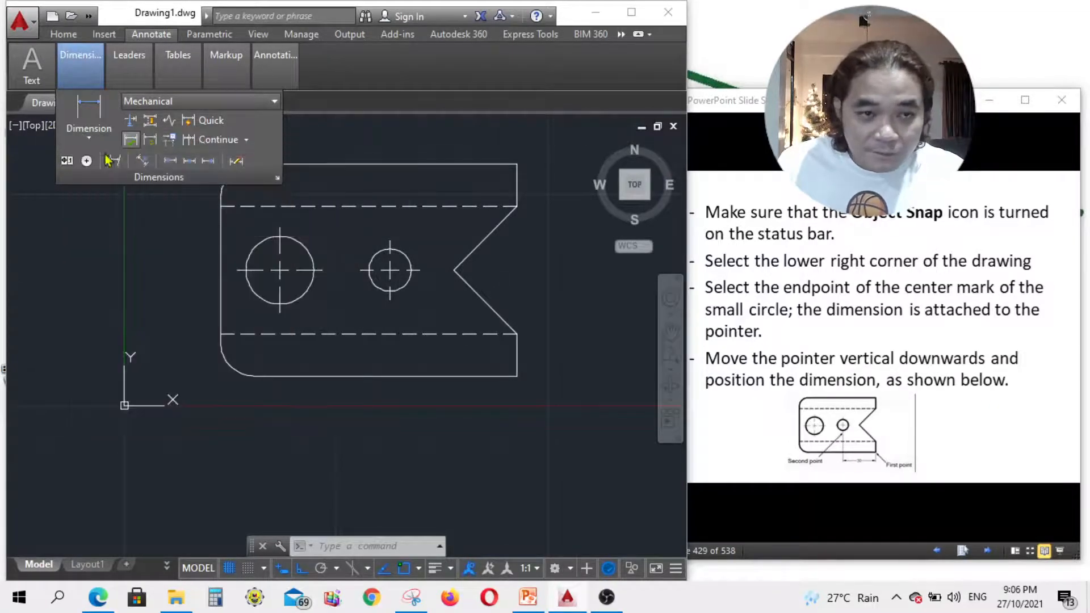
click(87, 135)
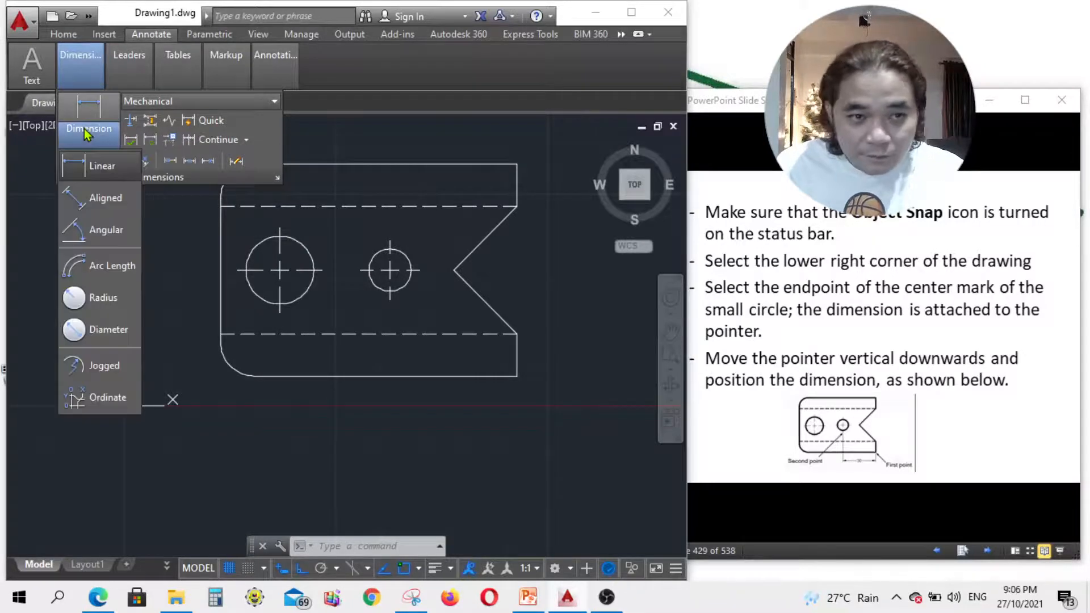
click(96, 167)
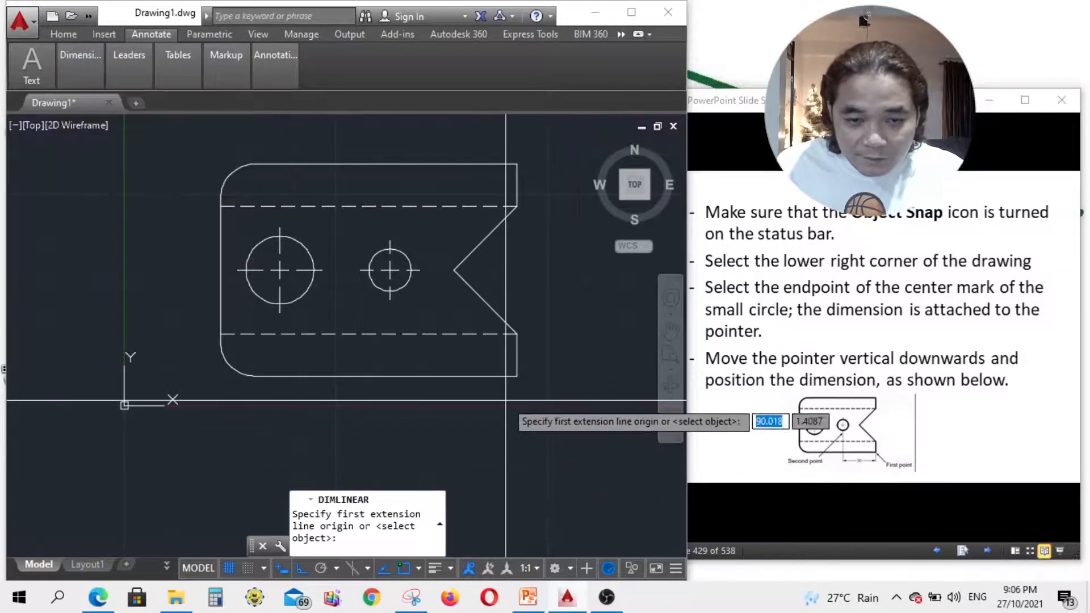
click(513, 376)
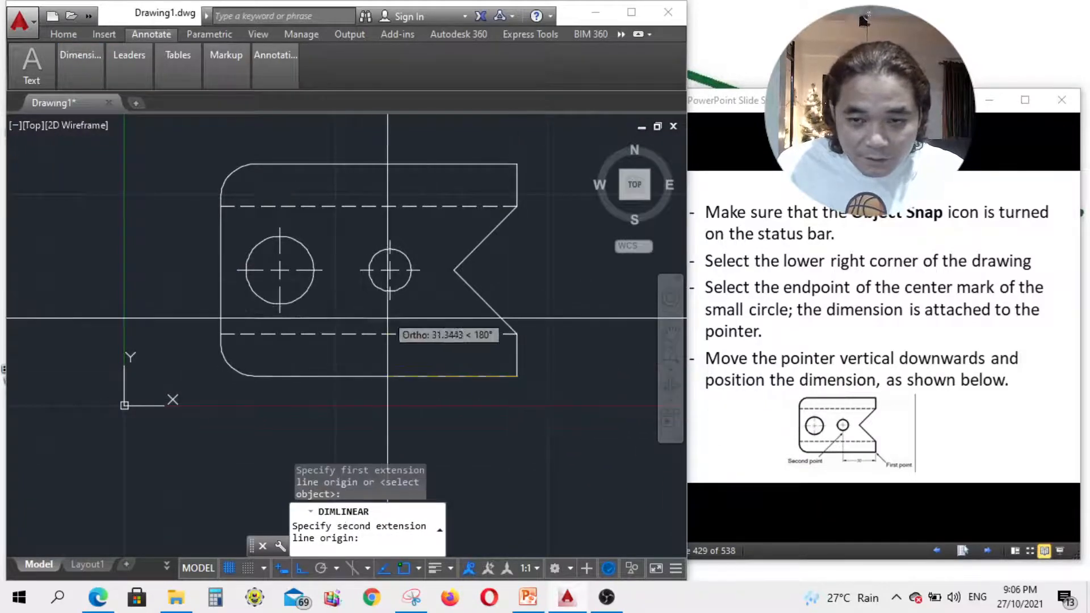
click(390, 278)
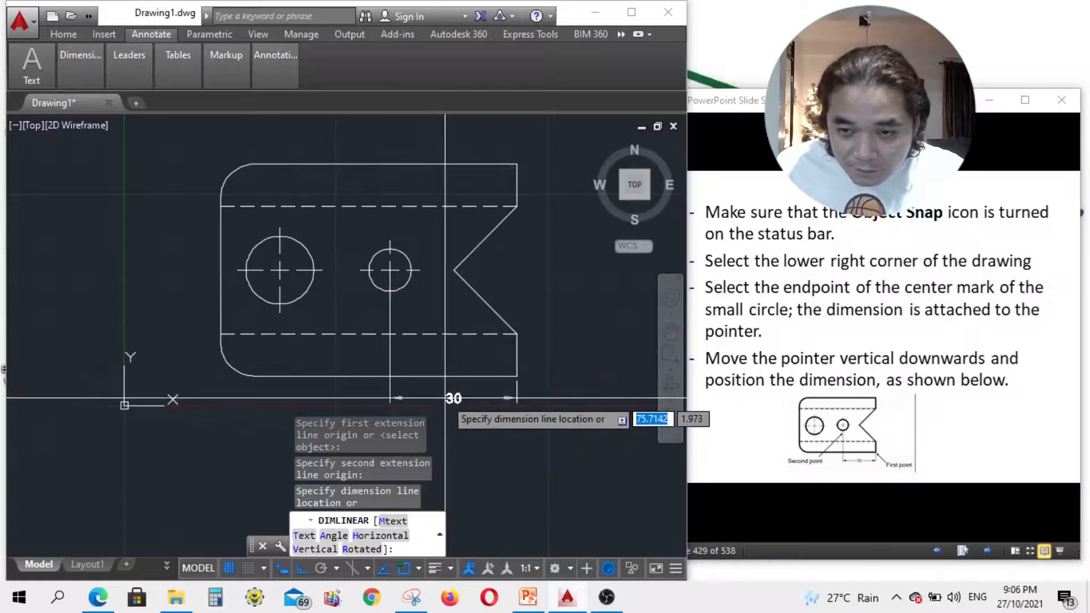
click(471, 420)
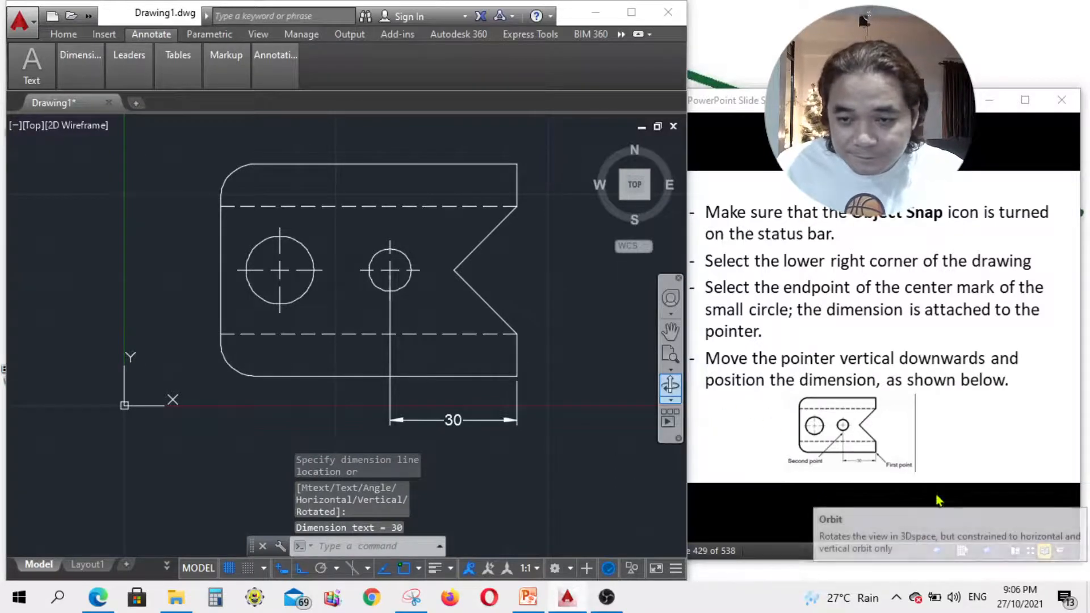
Advance PowerPoint to the Baseline option instructions, rechecking the preceding linear dimension slide.
click(989, 551)
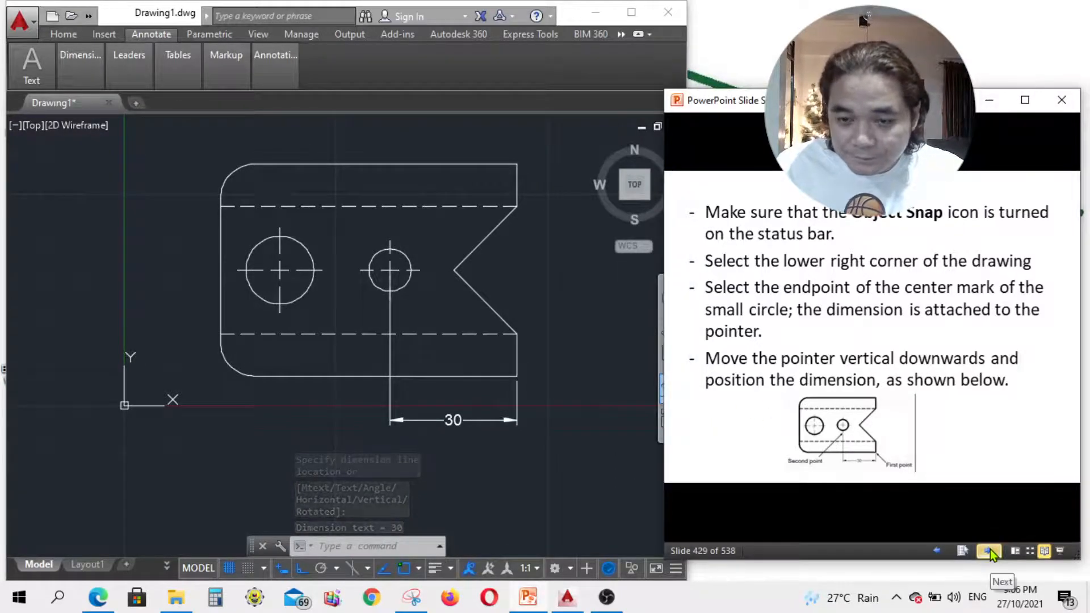
click(989, 551)
click(989, 550)
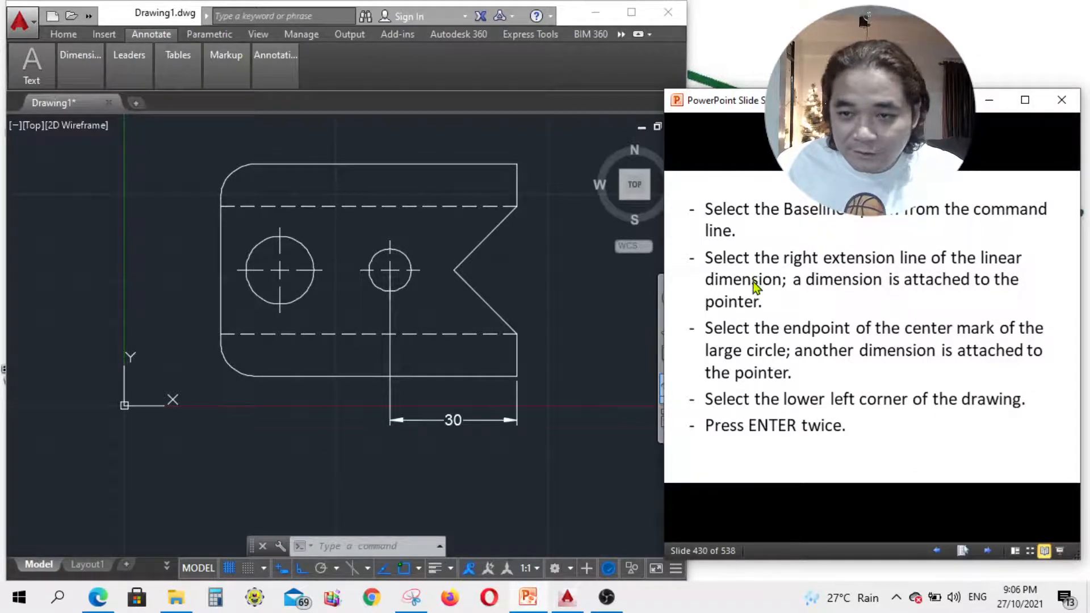
click(938, 550)
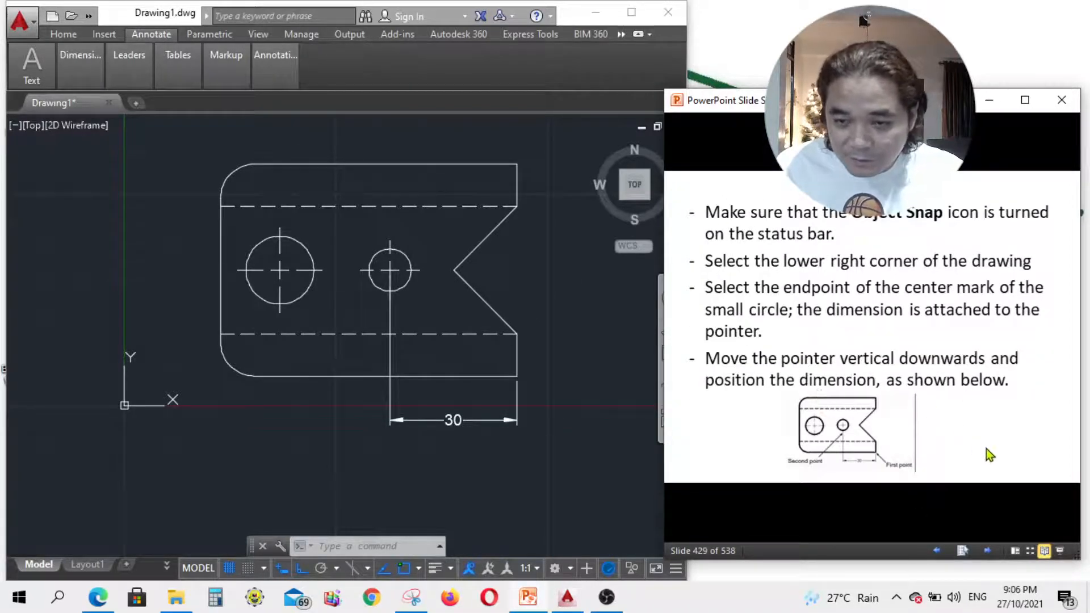
click(987, 551)
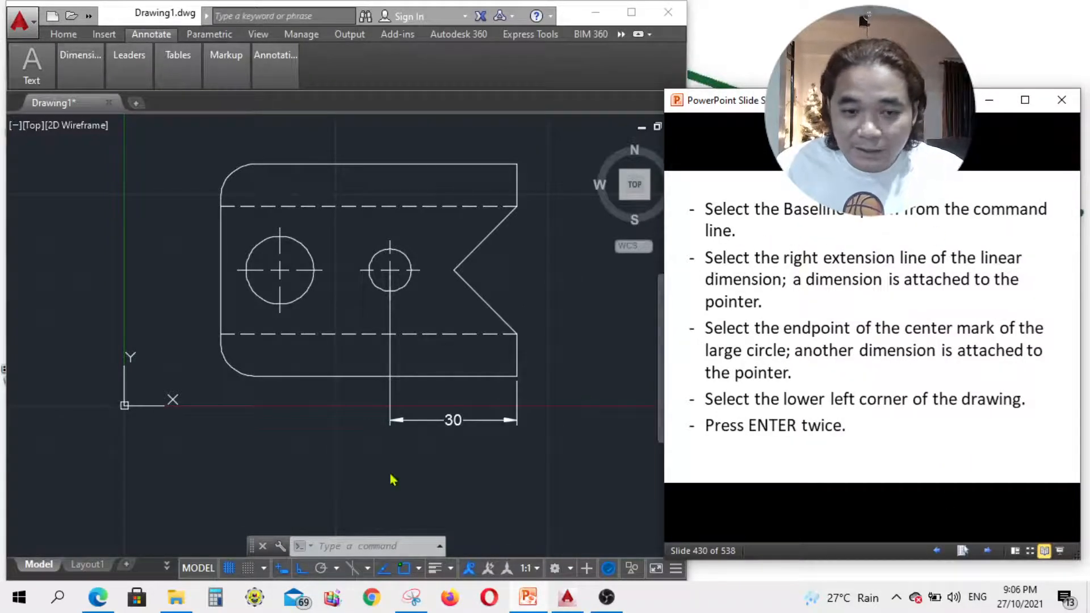
click(332, 546)
text(bas)
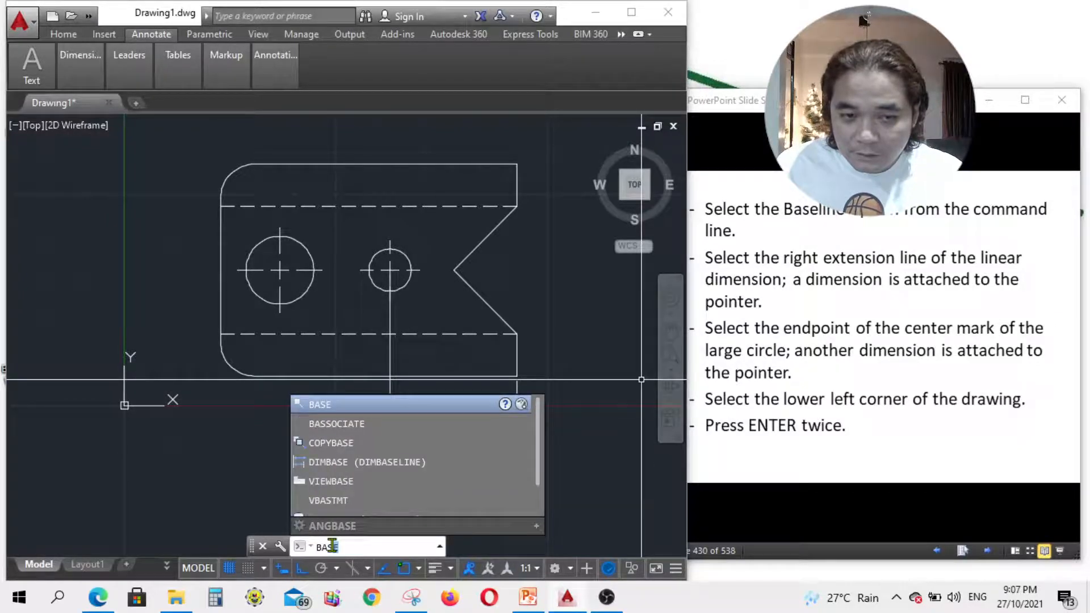
text(e)
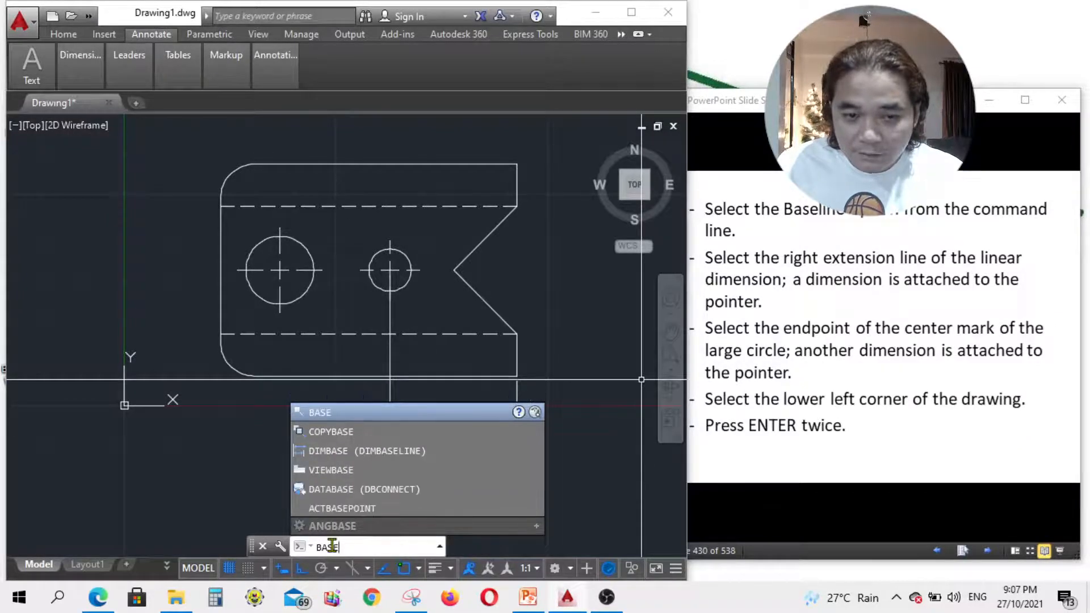
text(li)
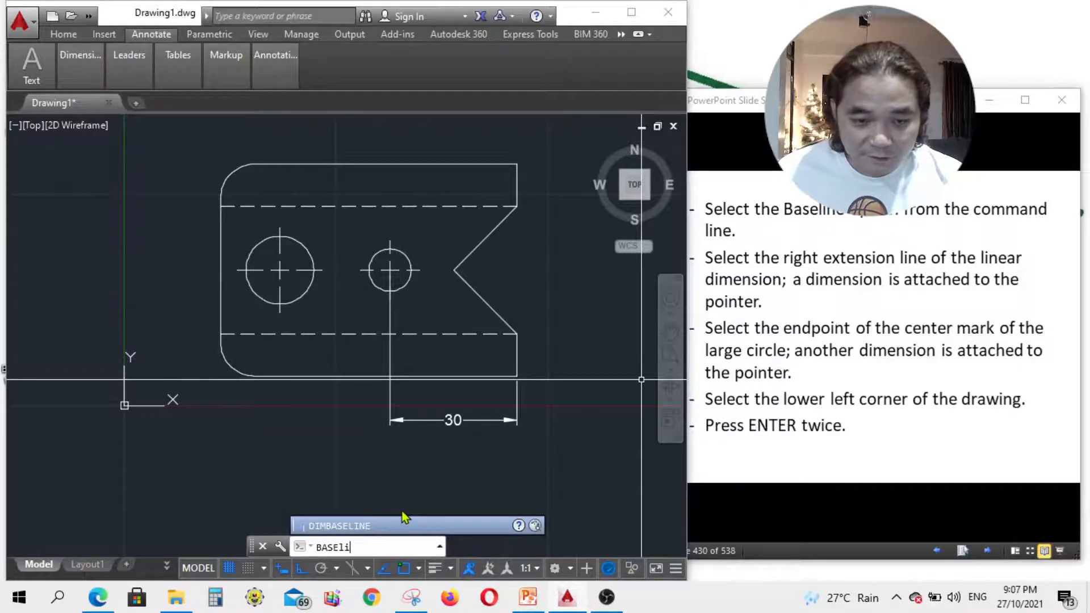
key(Escape)
Look ahead in PowerPoint at the Angular option instructions and return to the Baseline option instructions.
click(979, 528)
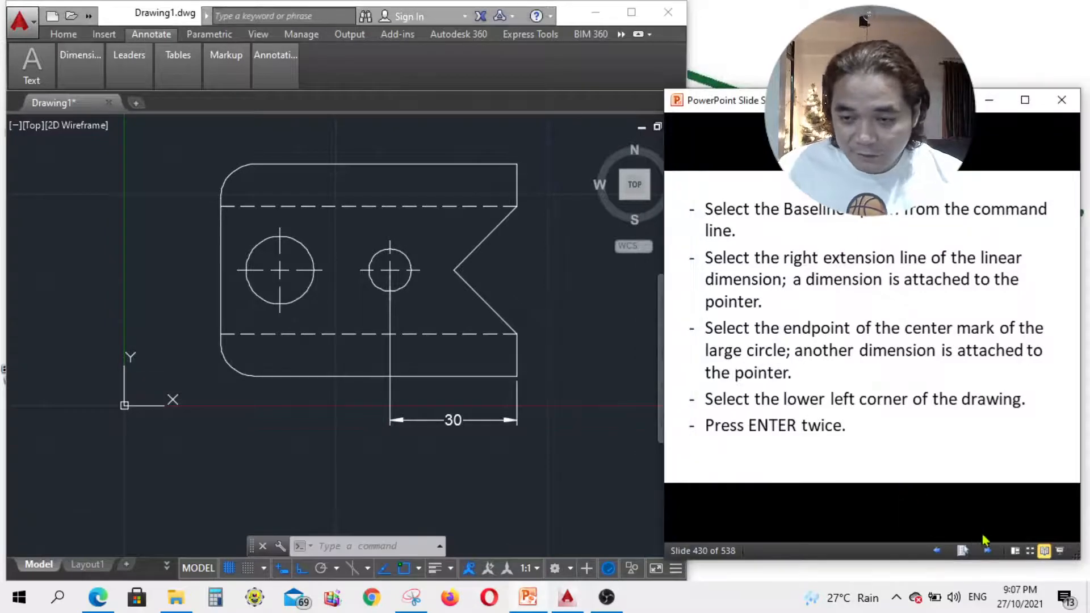
click(993, 555)
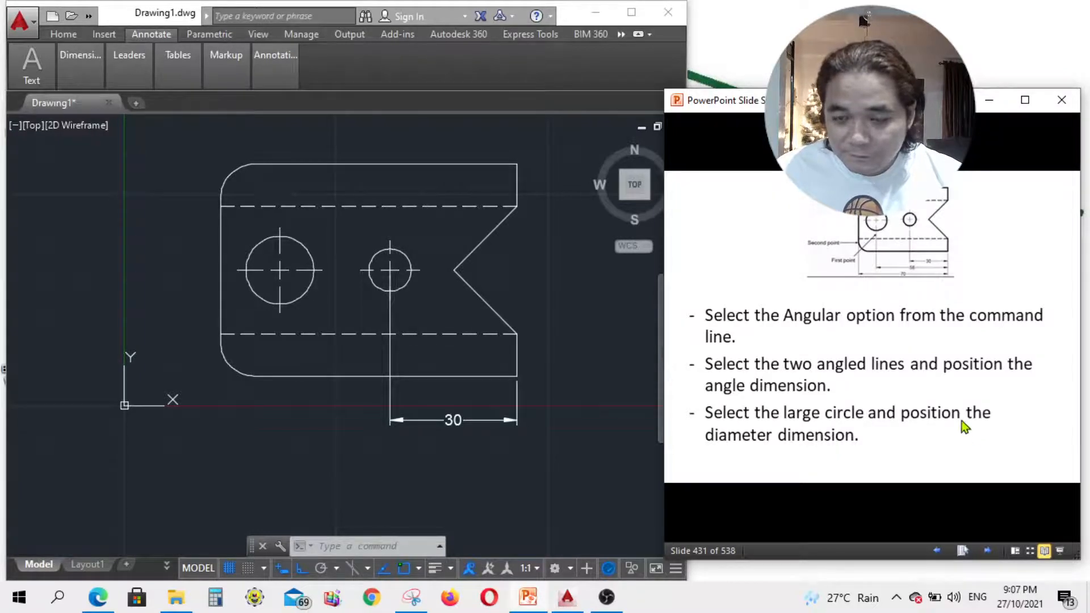
click(938, 551)
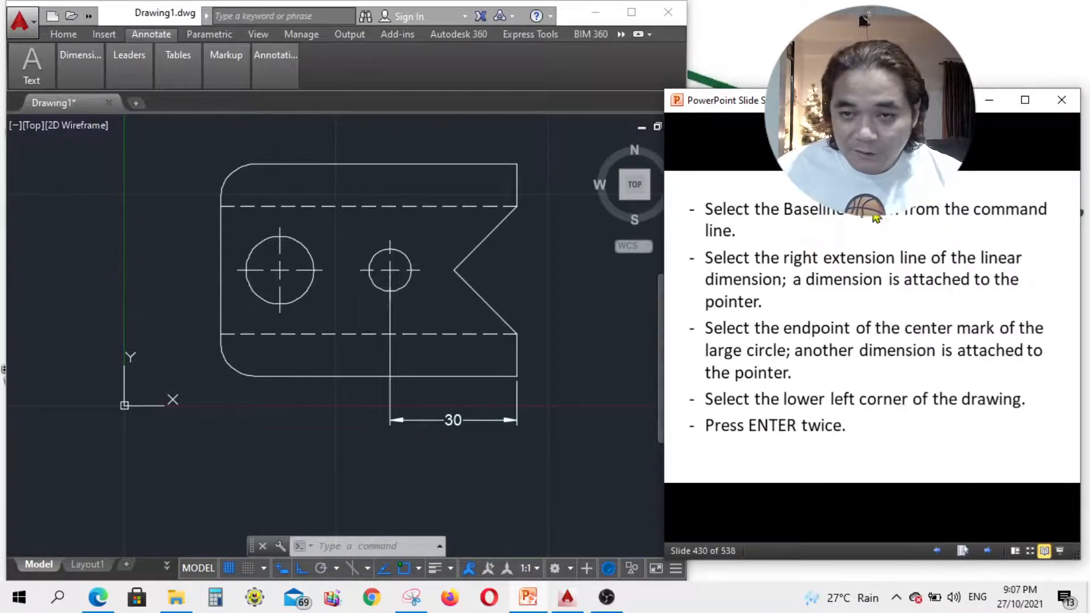
In AutoCAD, start DIMBASELINE and add a baseline dimension from the plate's right edge to the large circle's center.
click(362, 546)
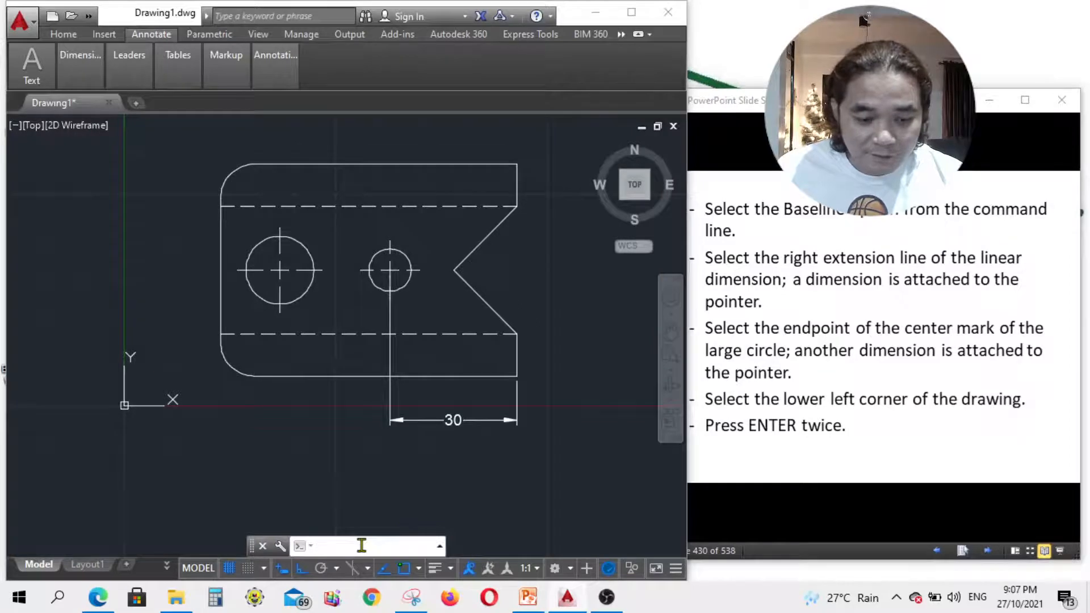
text(ba)
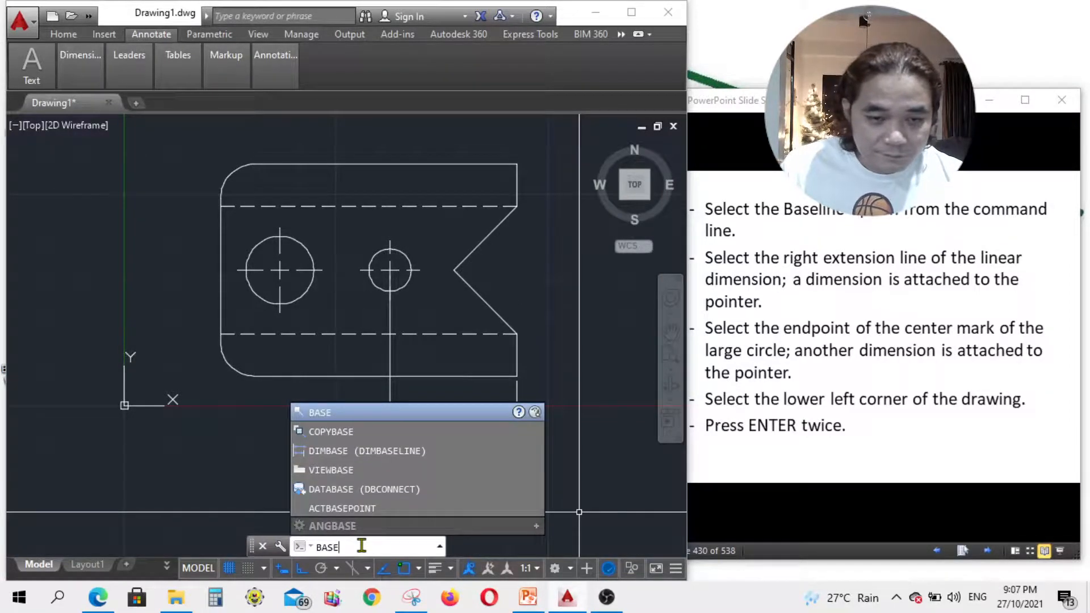
click(360, 452)
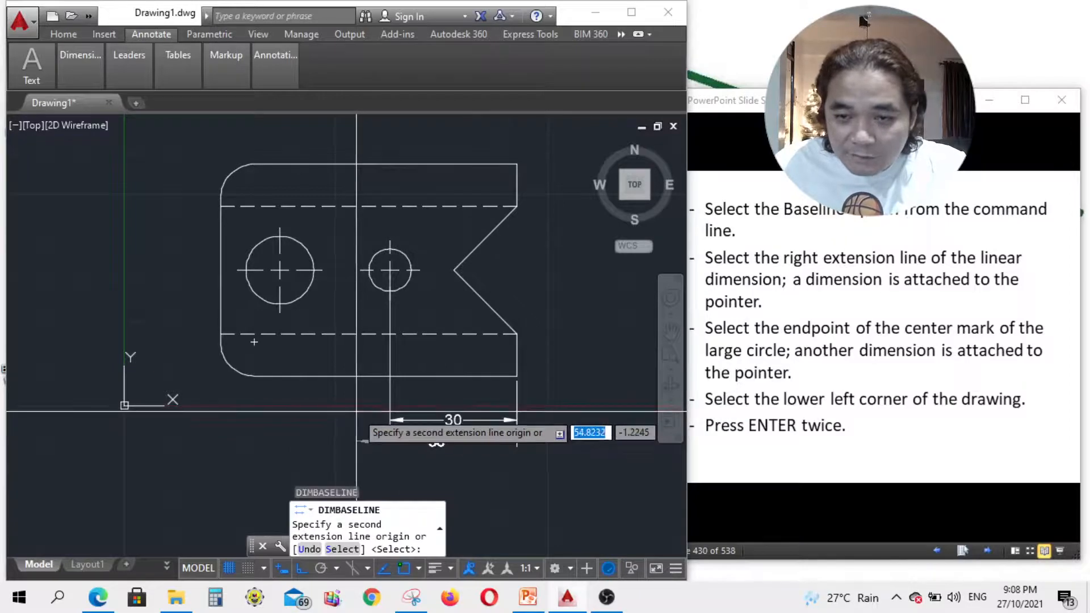
click(279, 271)
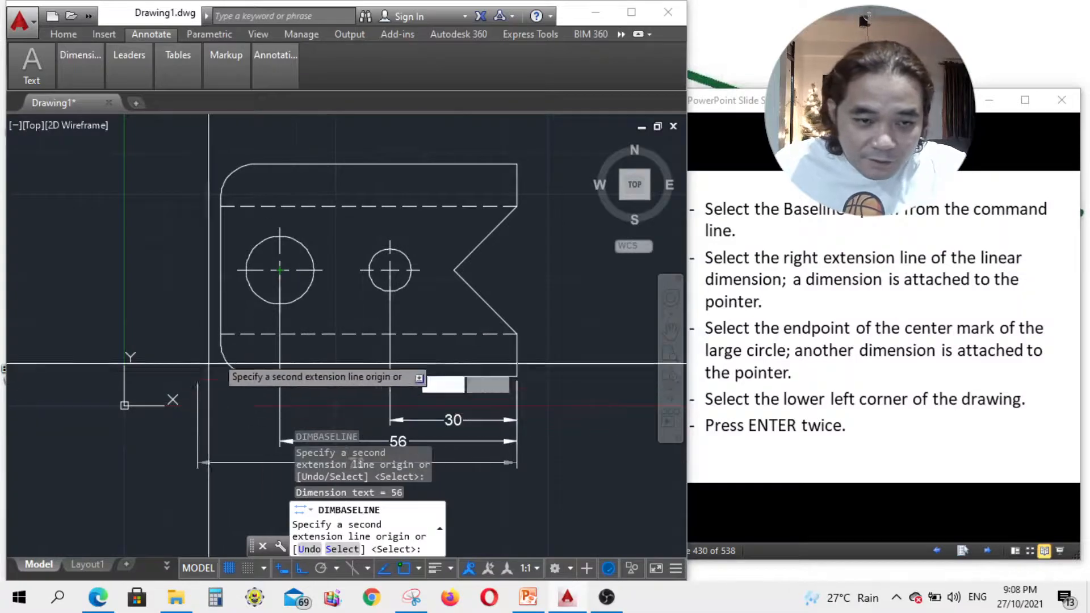
Add a baseline dimension to the plate's left edge at the lower fillet and end the baseline command.
scroll(346, 366, down, 8)
scroll(225, 312, up, 7)
scroll(426, 317, down, 6)
scroll(500, 462, up, 8)
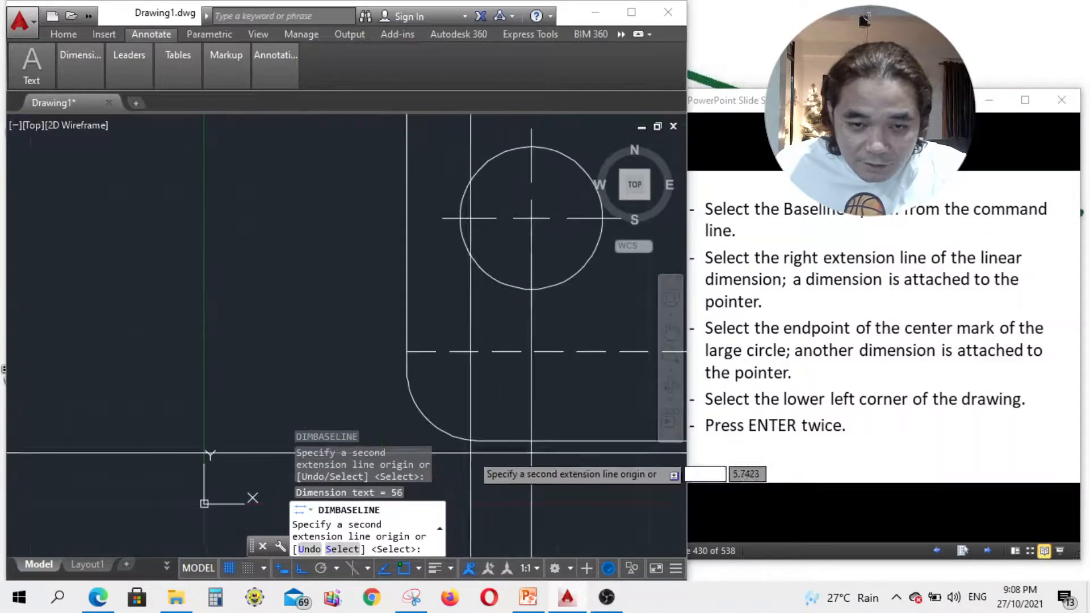
click(407, 378)
scroll(369, 358, down, 5)
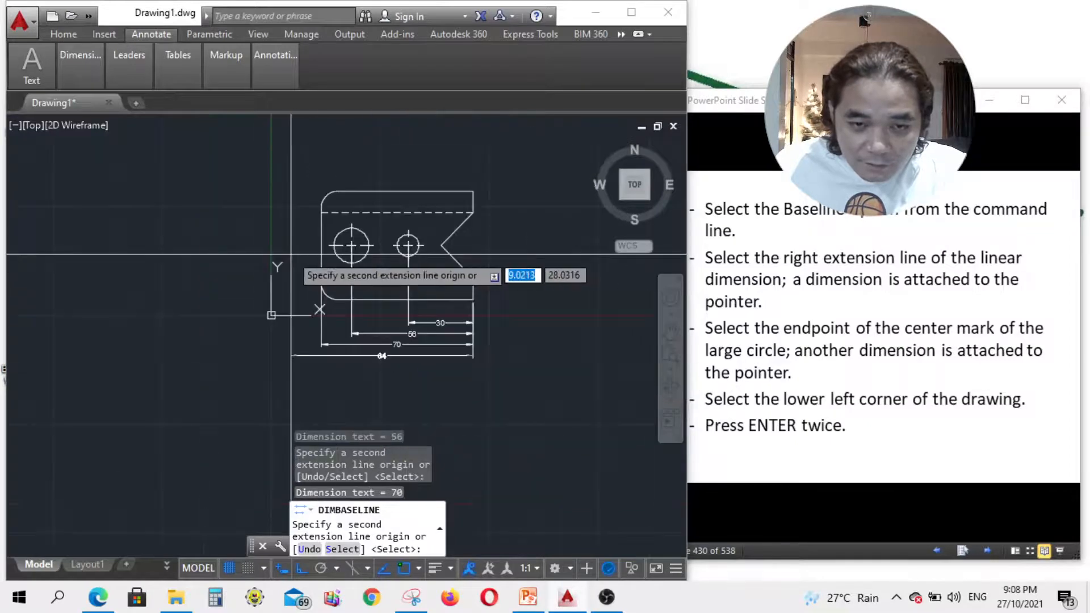
scroll(432, 306, up, 5)
scroll(431, 306, down, 3)
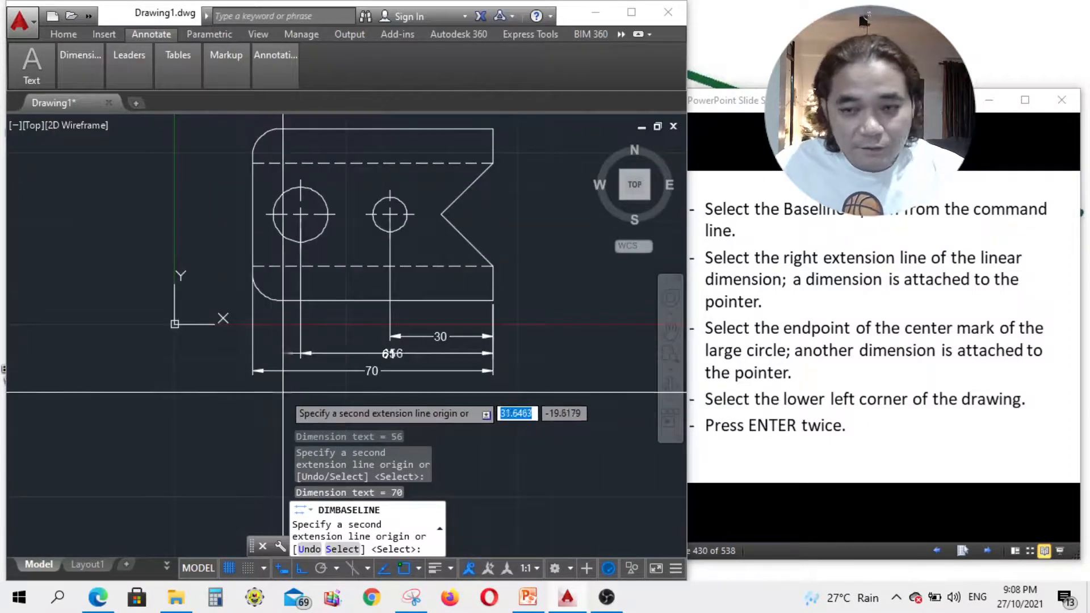
key(Return)
key(Return)
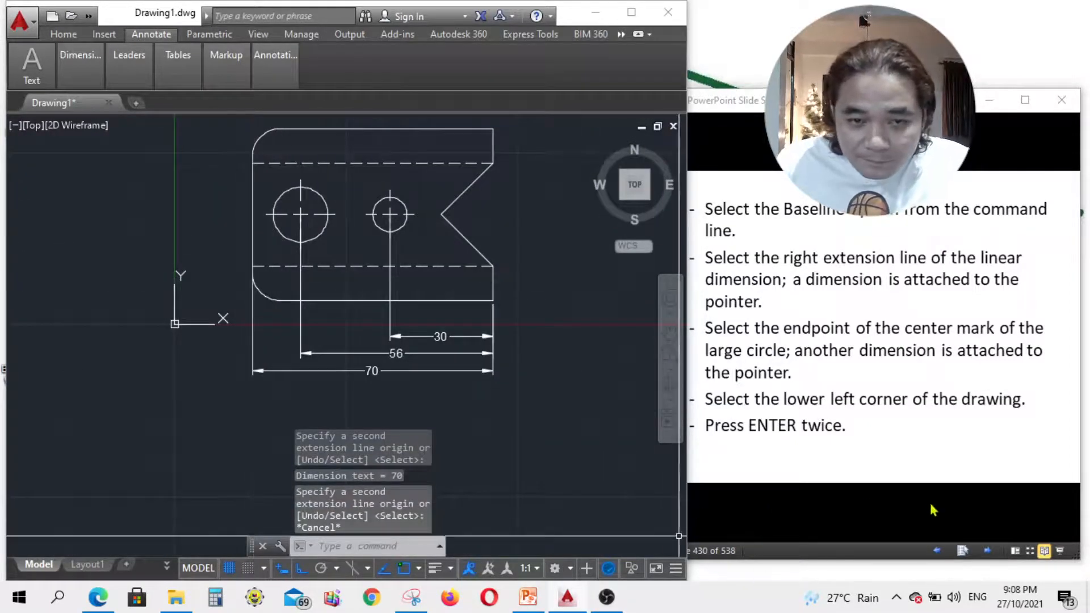
Read through the PowerPoint angular, diameter and radial dimension instructions, stopping at the slide that shows the fully dimensioned plate.
click(985, 552)
click(986, 552)
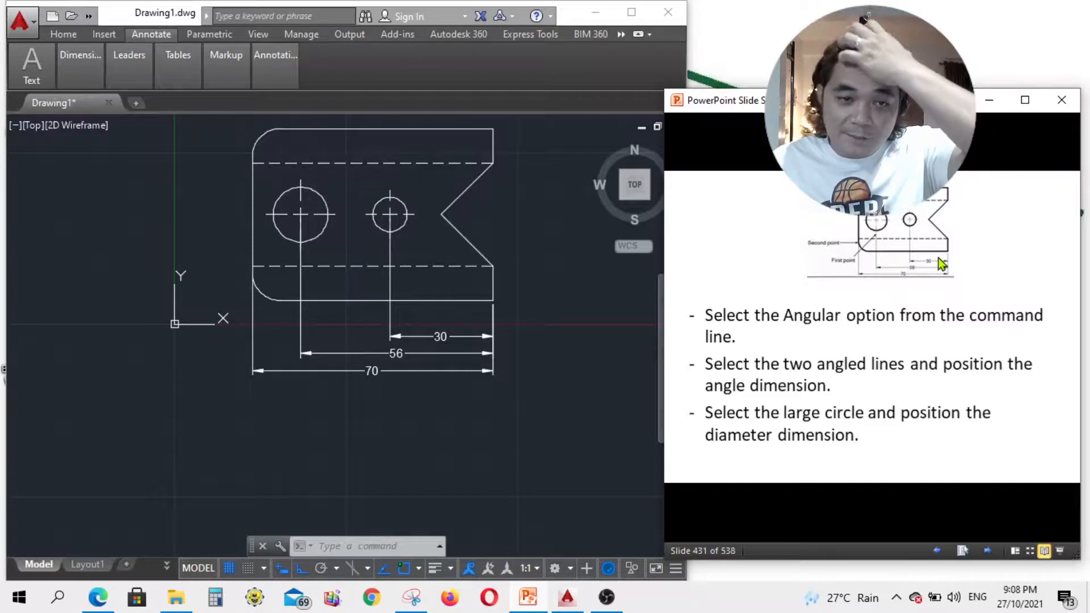
click(551, 395)
text(p)
key(Return)
drag(541, 297, 542, 340)
click(938, 454)
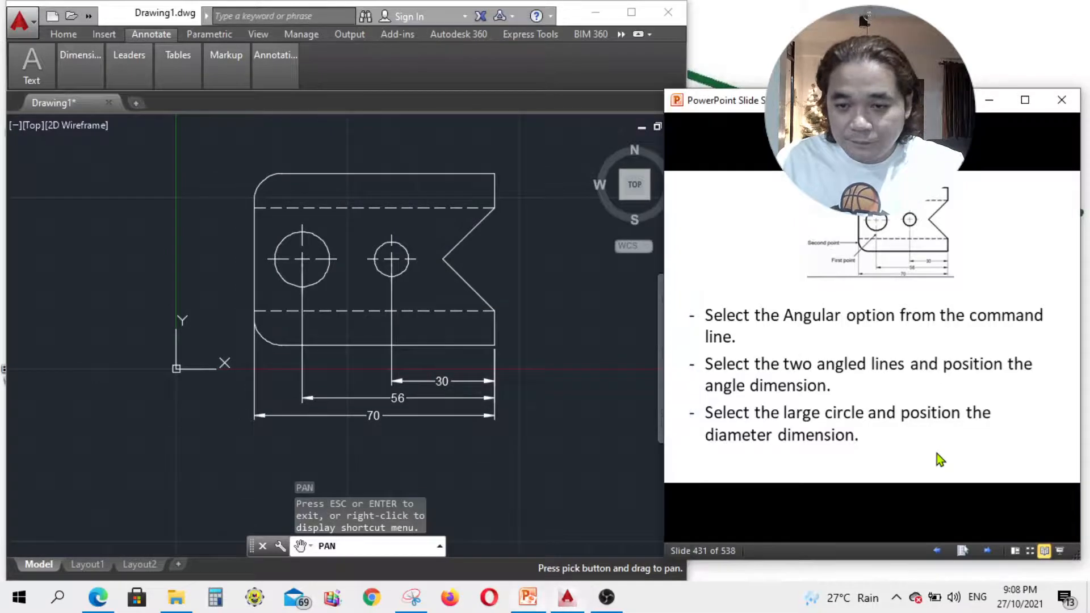
click(988, 552)
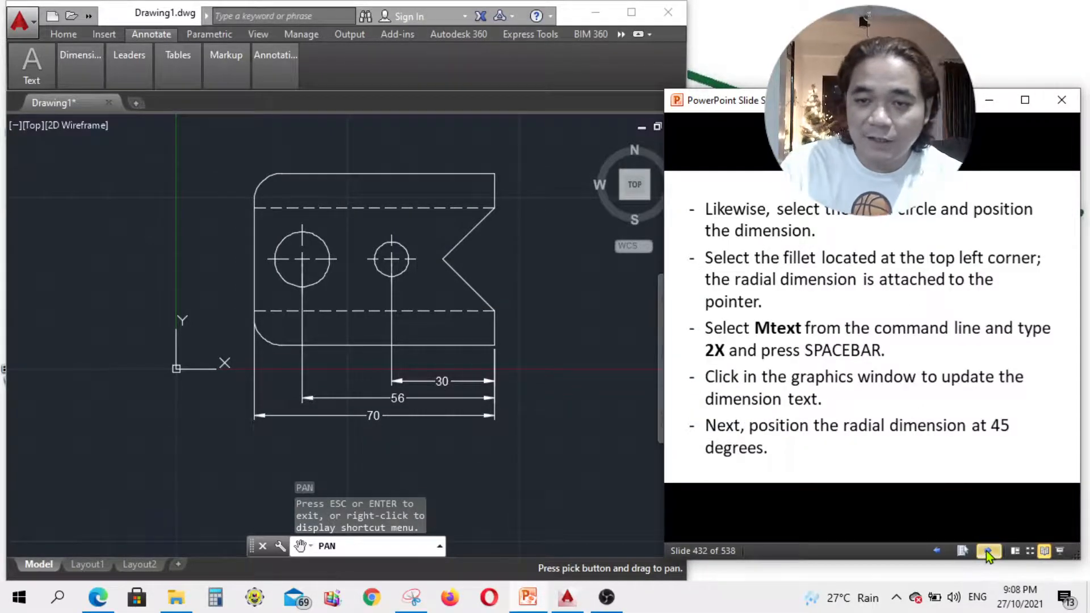
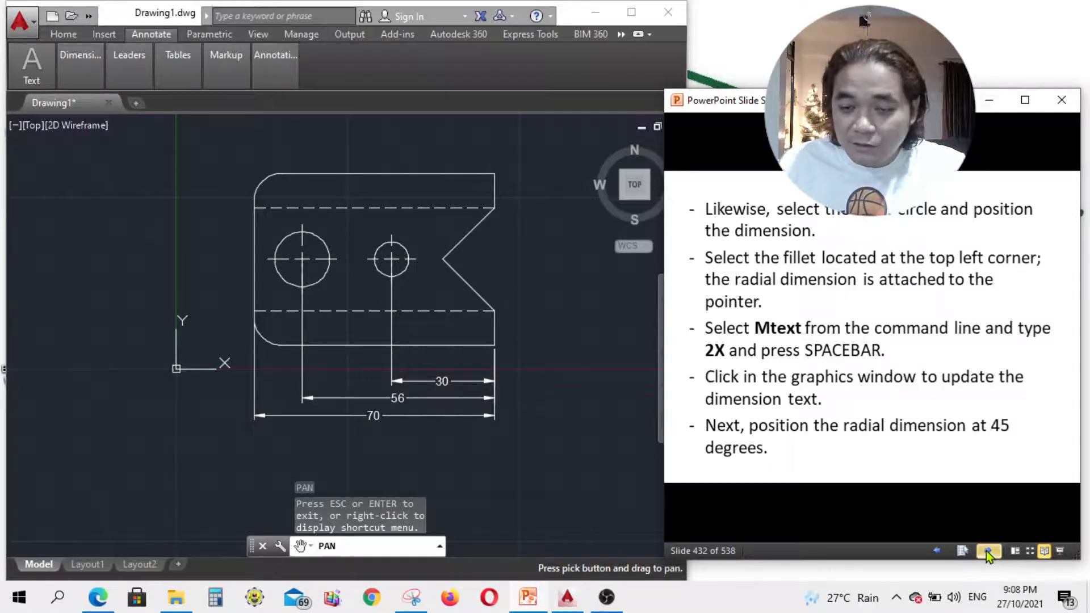
click(987, 551)
click(987, 551)
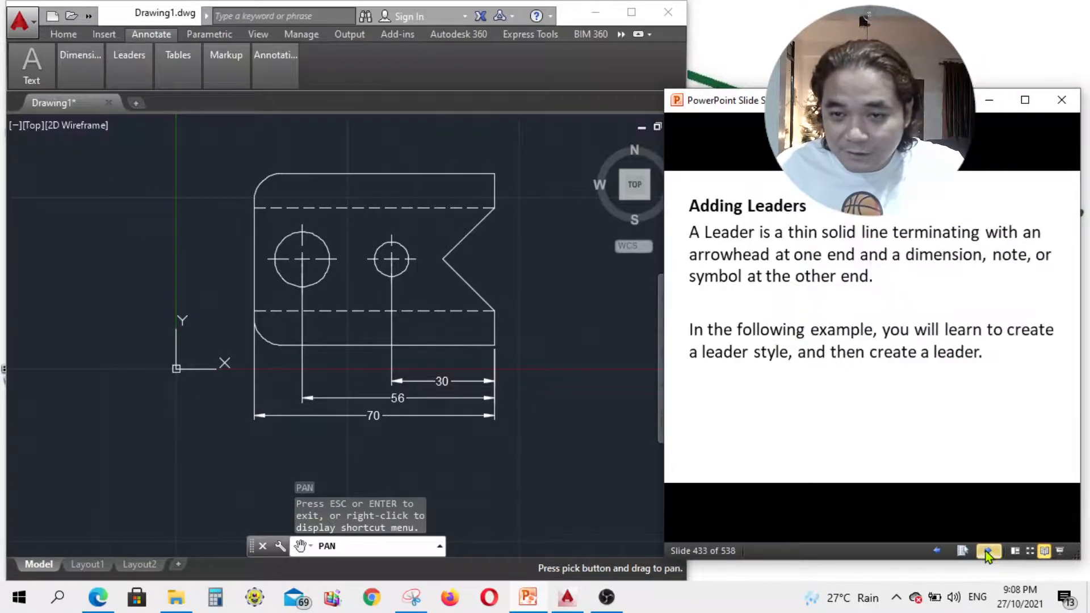
click(934, 550)
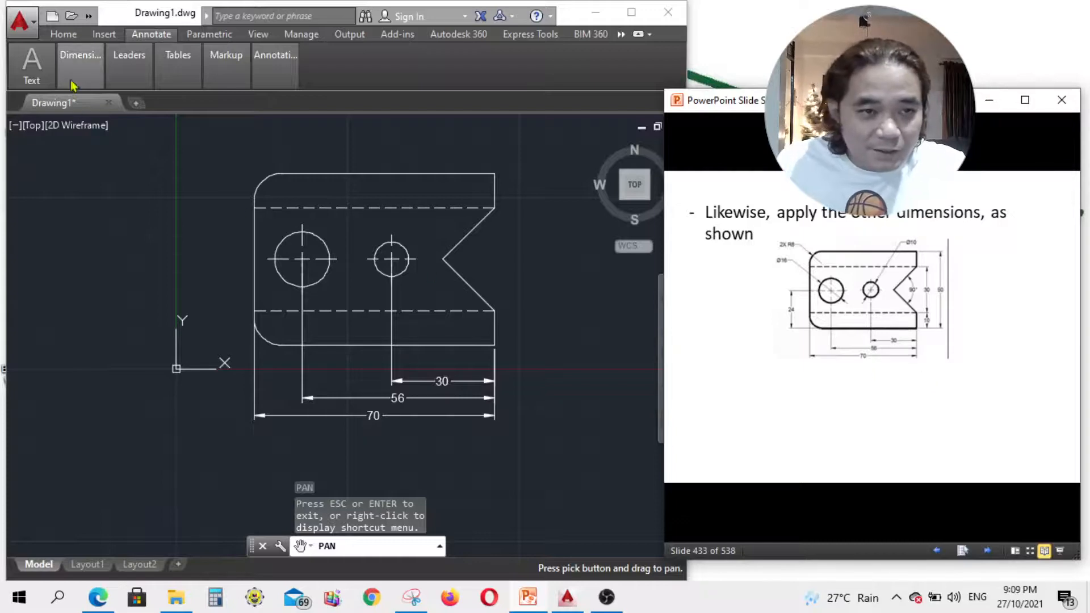
click(82, 67)
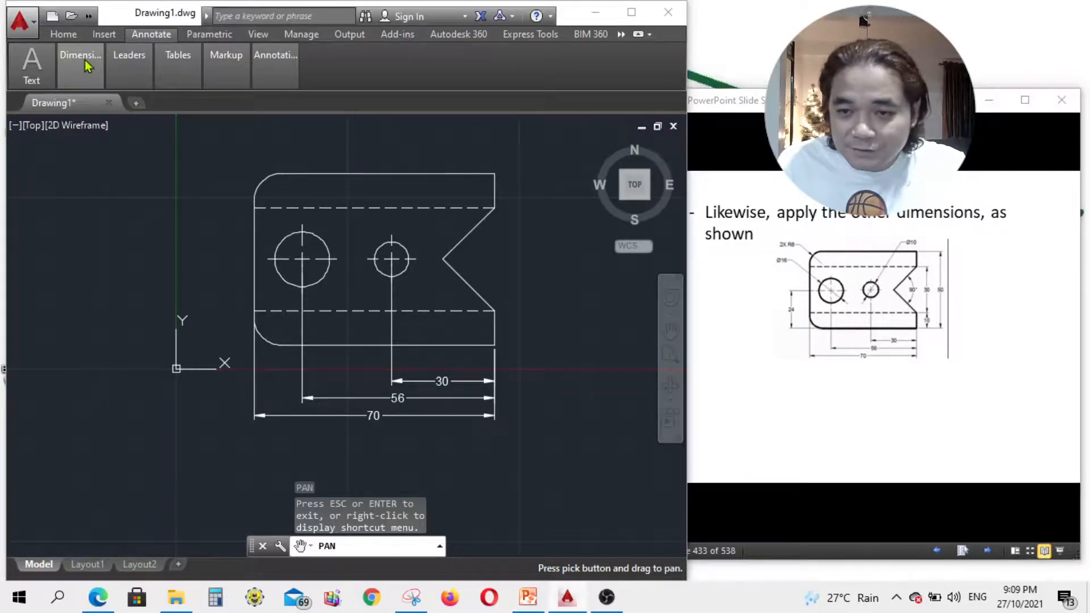
mouse_move(85, 69)
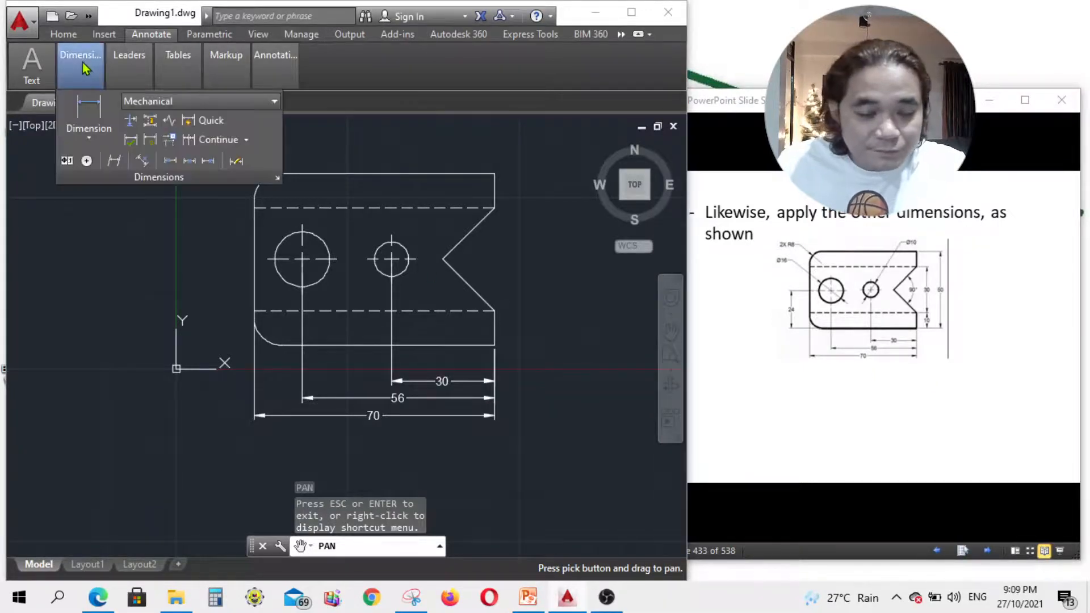
click(88, 113)
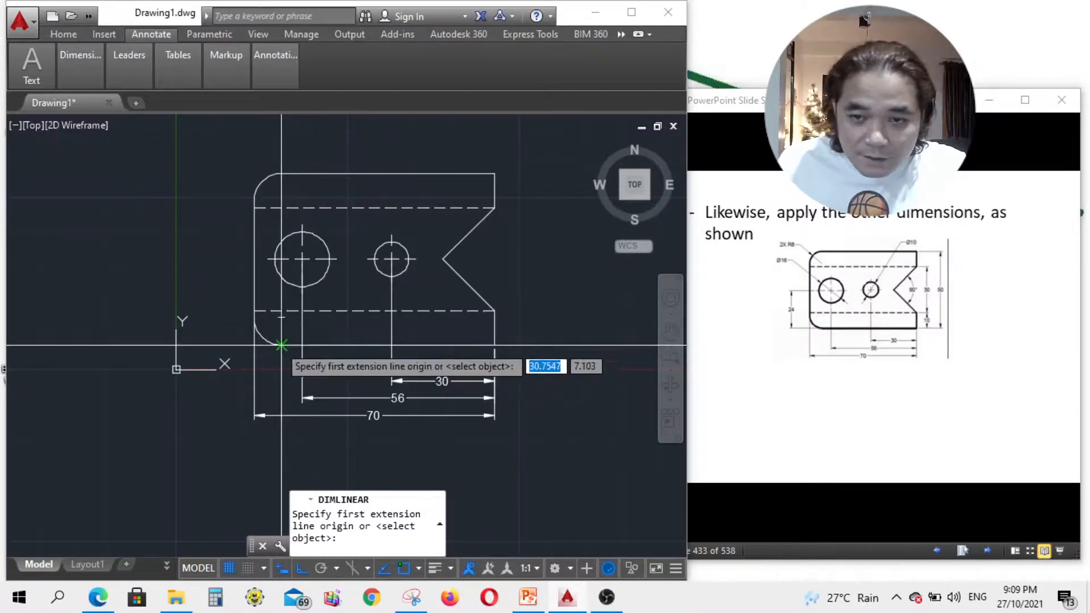
click(282, 344)
click(302, 260)
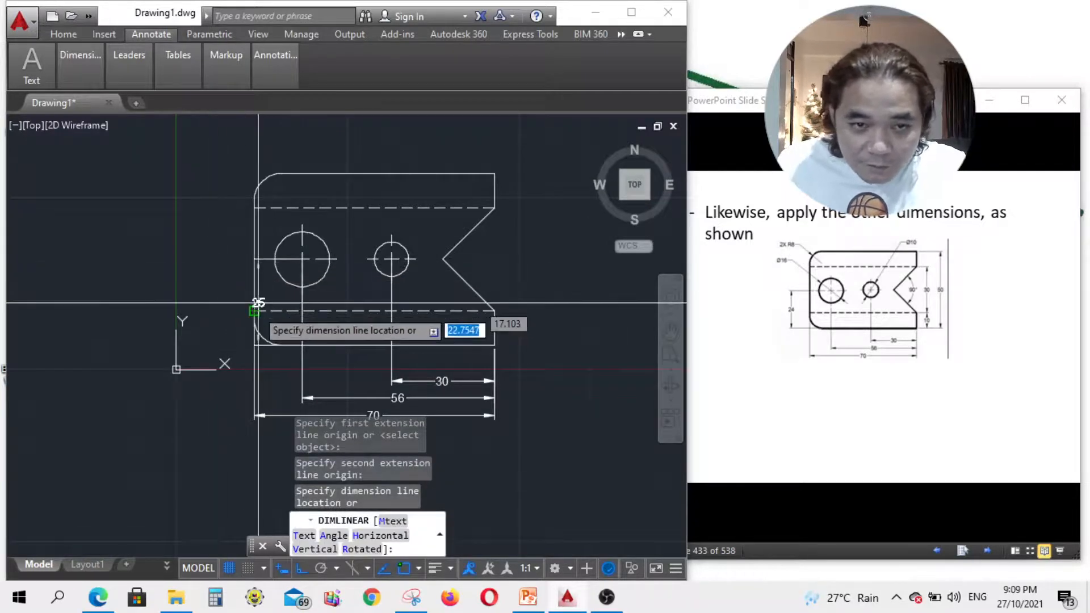
scroll(267, 393, up, 4)
scroll(227, 272, up, 2)
scroll(262, 318, down, 6)
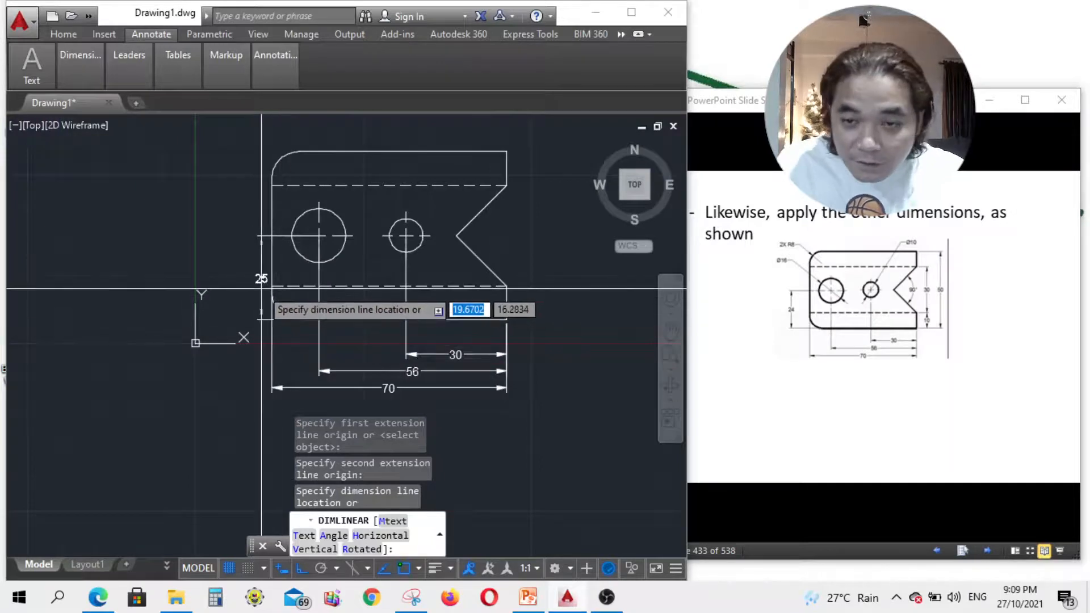
key(Escape)
click(130, 57)
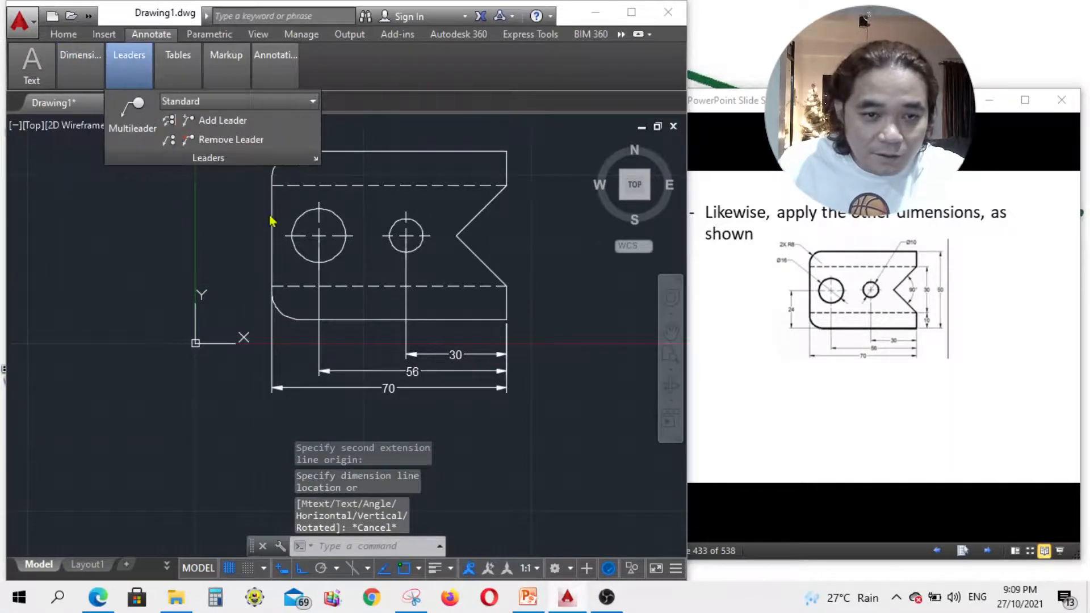
Add a vertical linear dimension from the plate's bottom edge at the lower fillet to the large circle's center, placed left of the plate.
scroll(289, 359, up, 4)
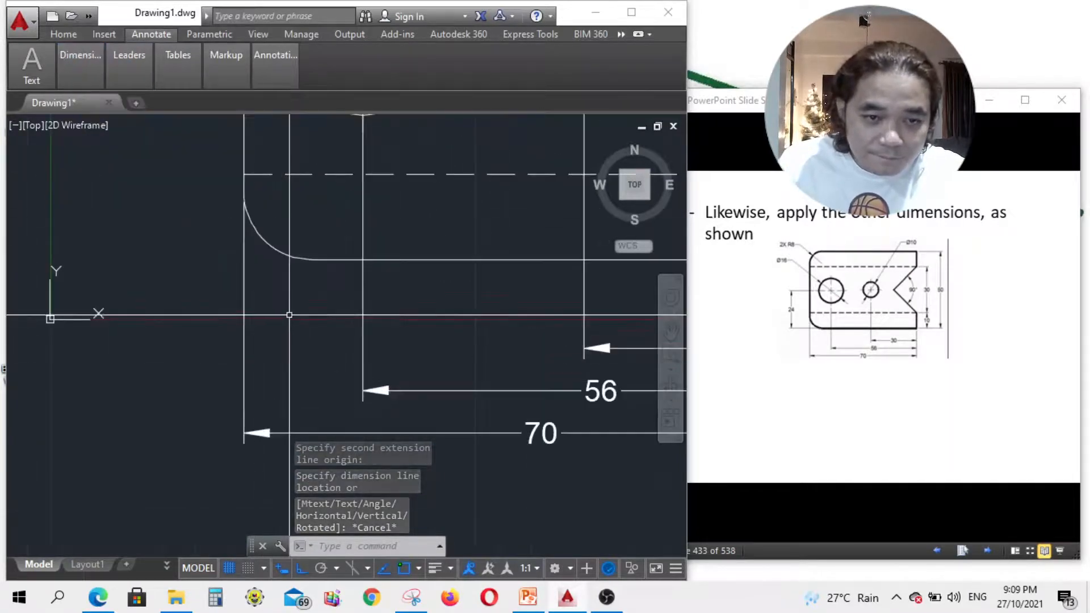
mouse_move(79, 60)
click(81, 122)
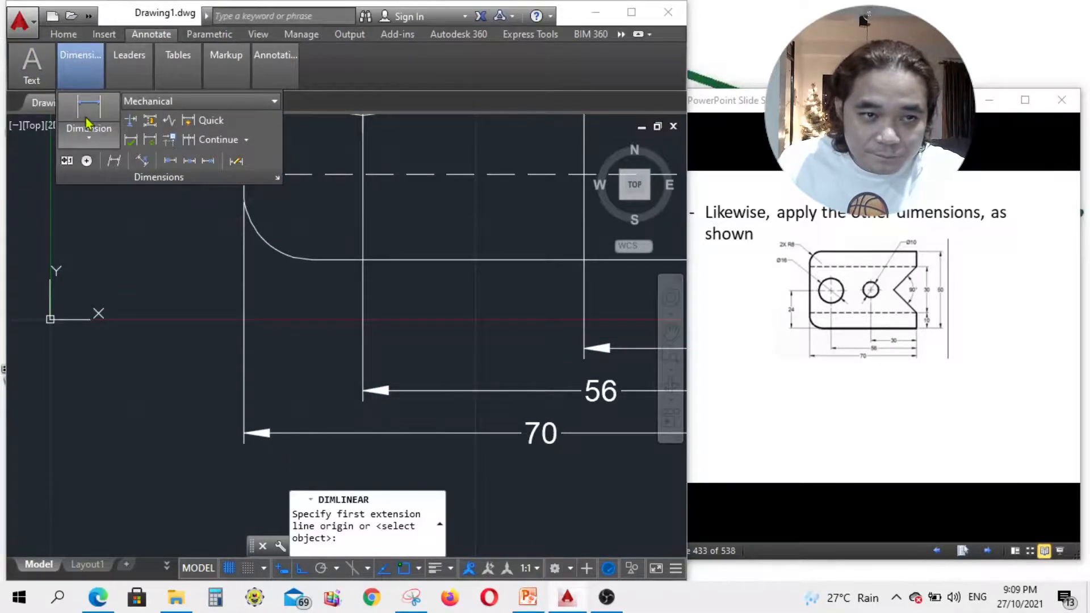
scroll(316, 262, up, 5)
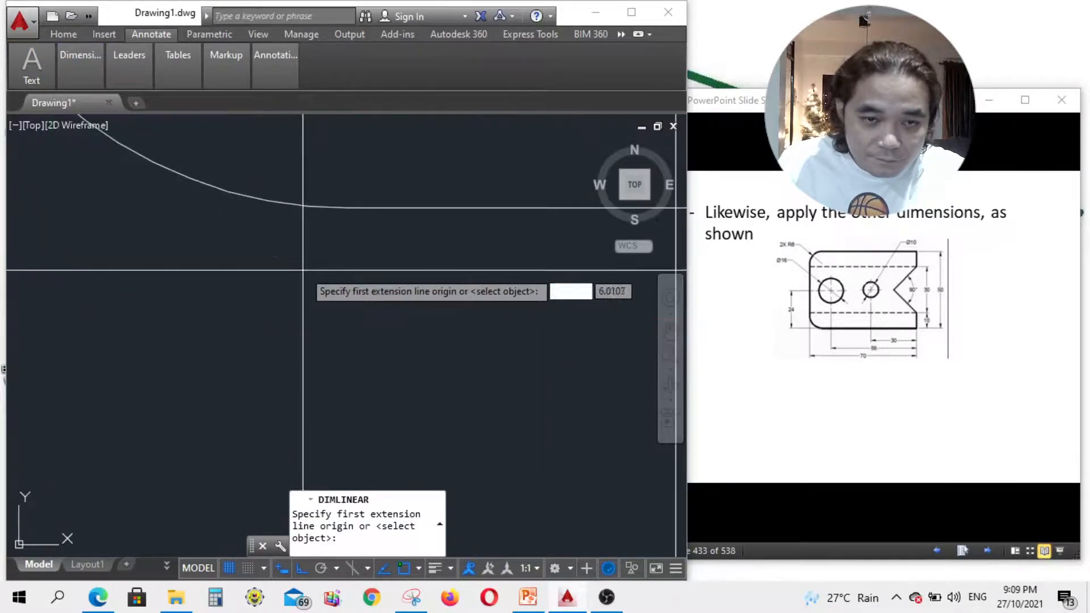
click(354, 208)
scroll(453, 234, down, 6)
scroll(375, 345, up, 6)
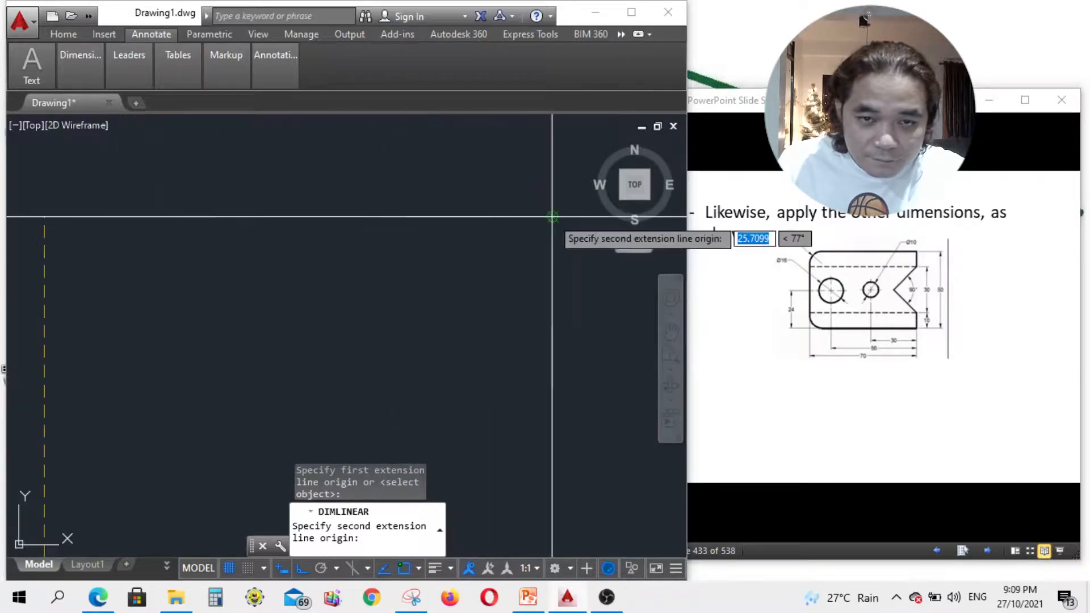
click(552, 216)
scroll(531, 292, down, 6)
scroll(487, 320, up, 5)
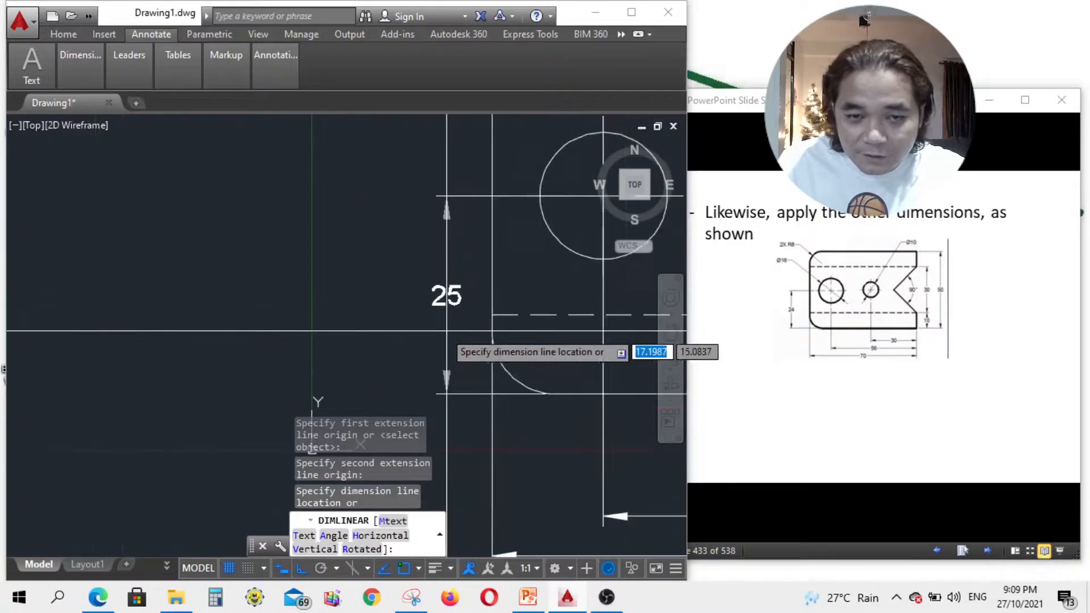
click(418, 331)
scroll(235, 326, down, 3)
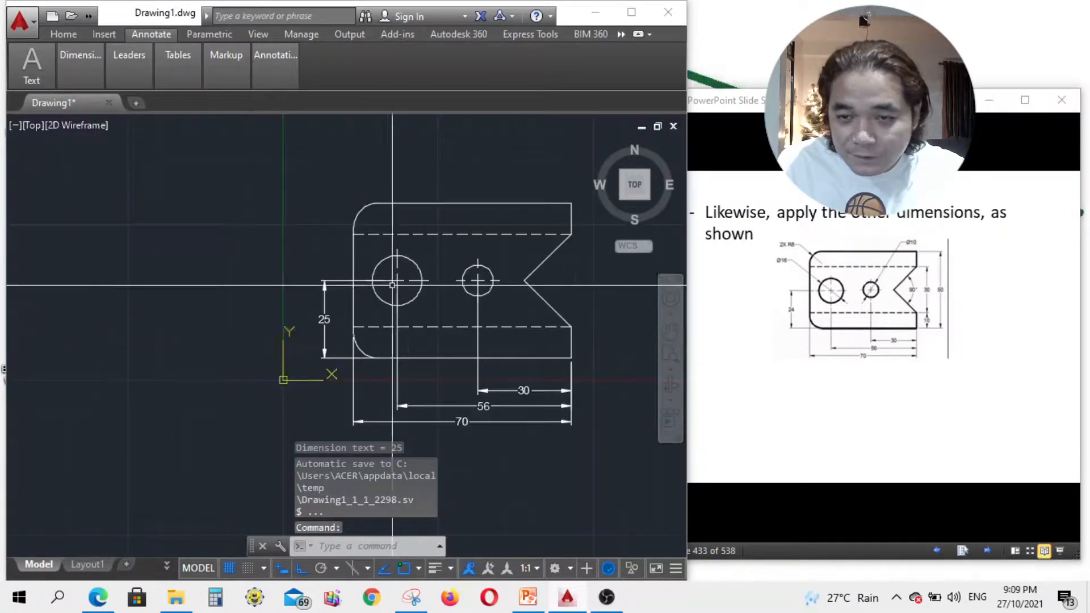
Add a vertical linear dimension for the plate's overall height, placed about 24 mm right of its right edge.
scroll(274, 269, up, 3)
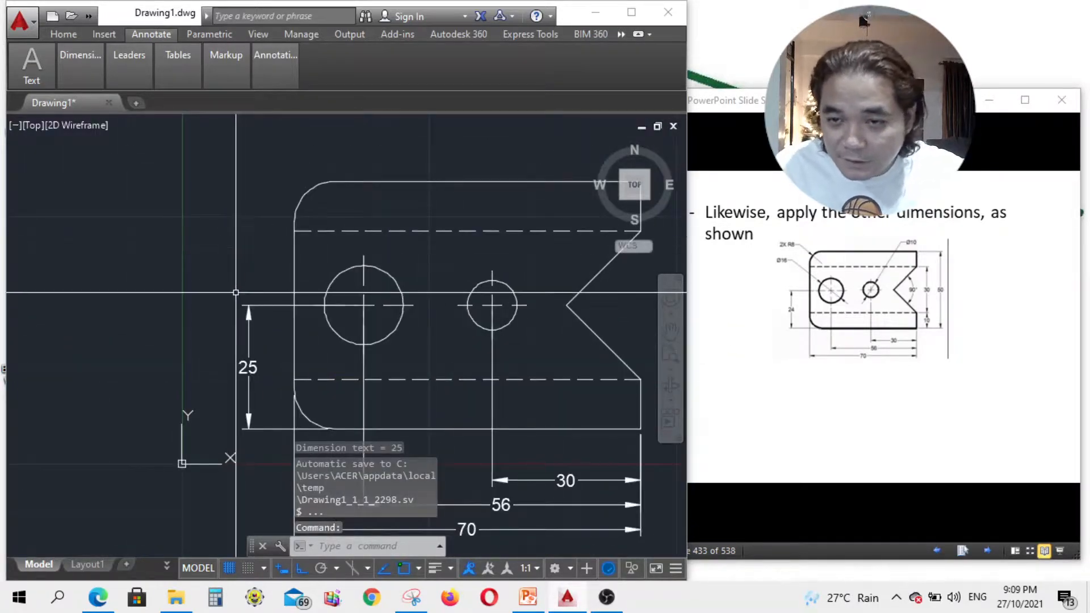
click(72, 66)
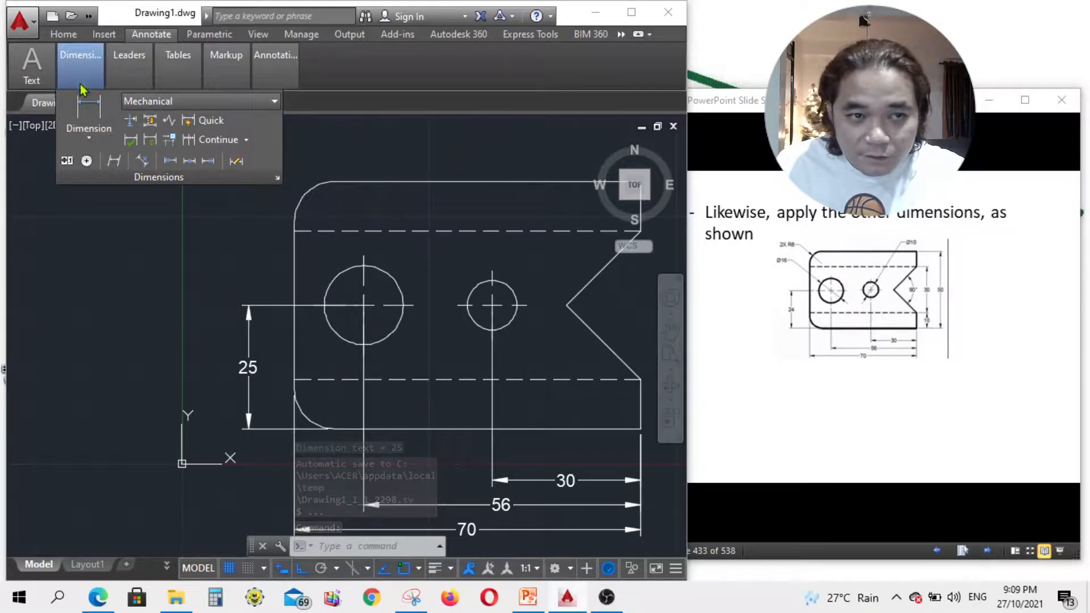
click(85, 111)
scroll(414, 301, down, 3)
scroll(468, 397, up, 4)
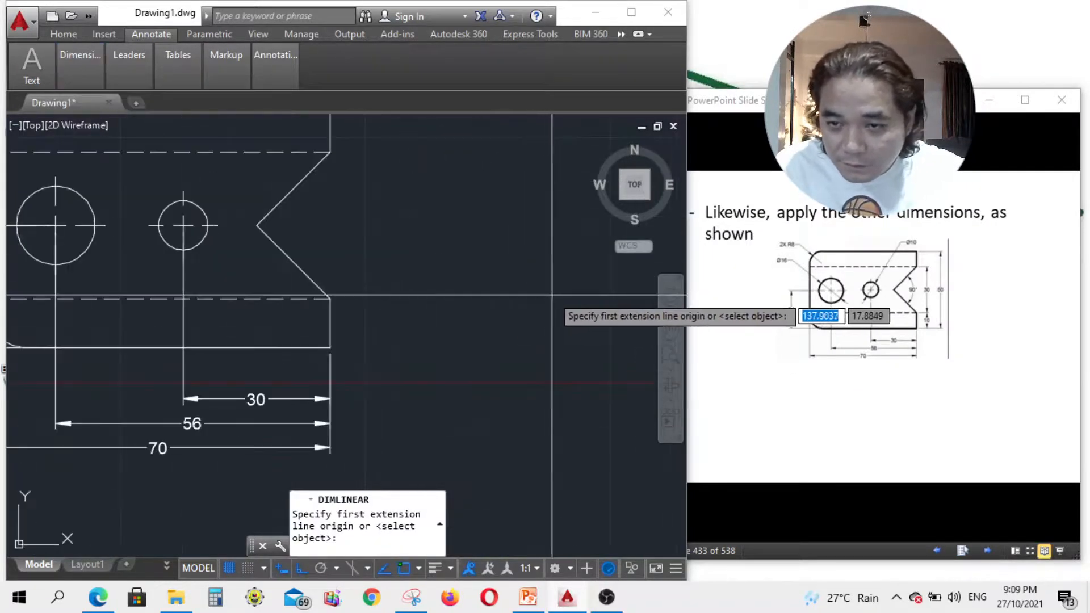
click(330, 348)
scroll(398, 329, down, 3)
scroll(386, 227, up, 4)
scroll(356, 284, up, 3)
click(274, 309)
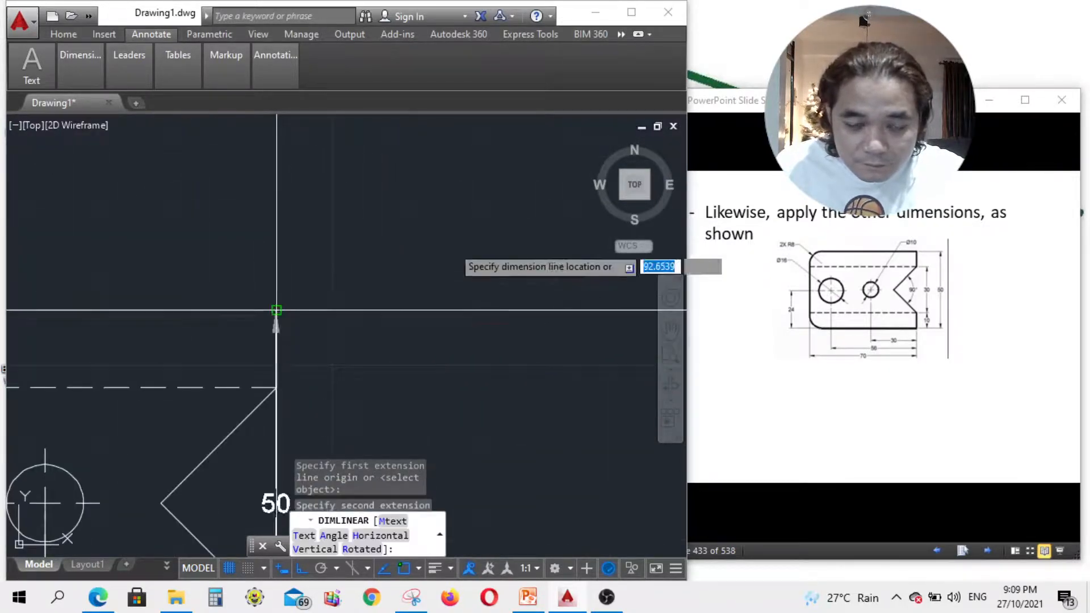
scroll(461, 275, down, 5)
scroll(462, 274, up, 3)
scroll(480, 270, down, 3)
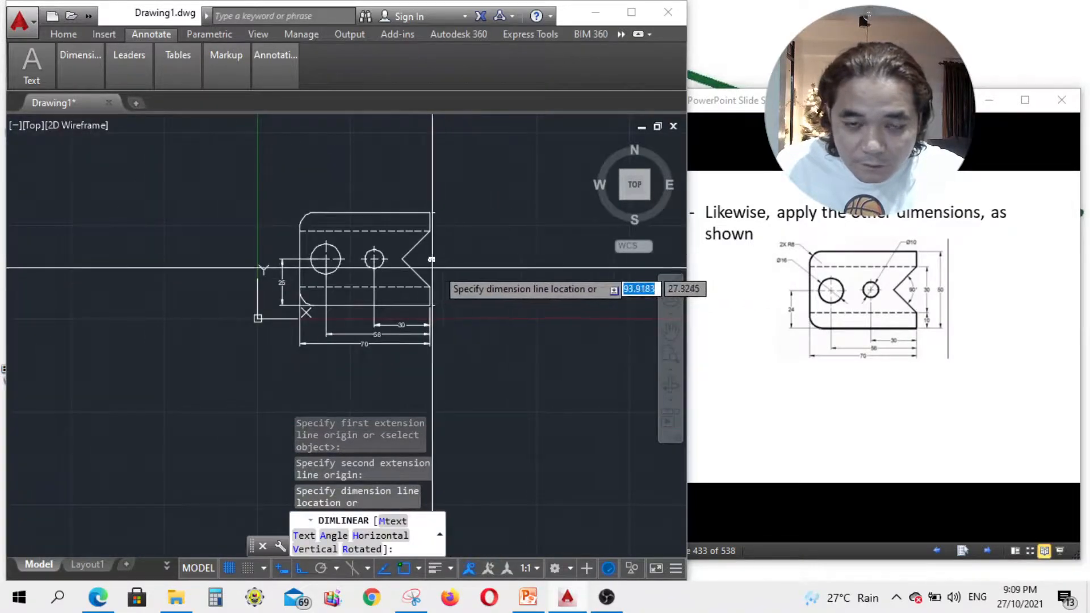
scroll(454, 264, up, 3)
scroll(489, 267, down, 3)
scroll(501, 267, up, 3)
scroll(501, 267, up, 2)
scroll(483, 267, down, 4)
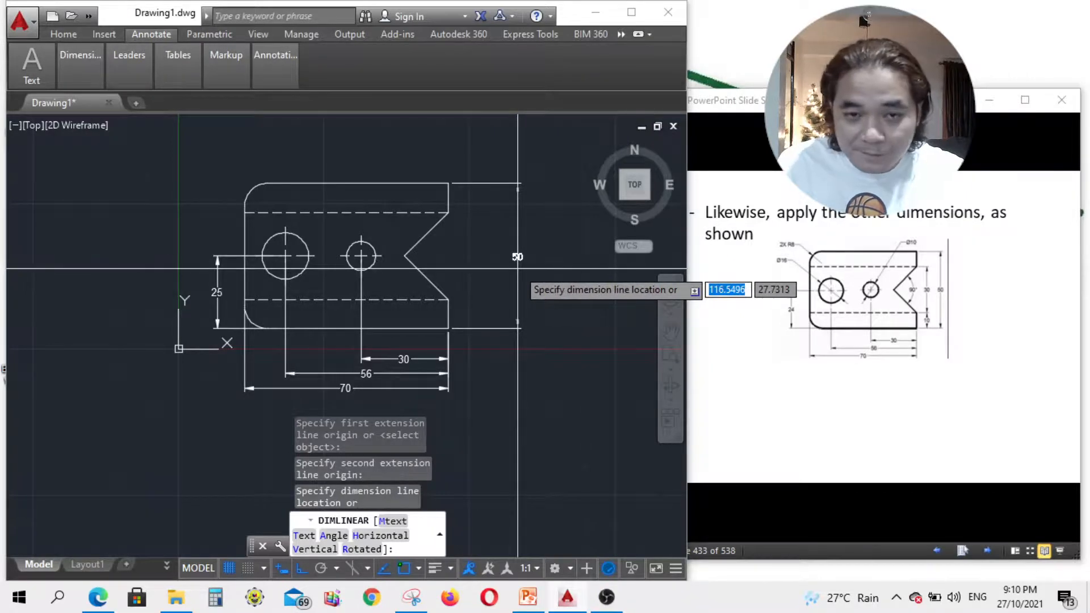
click(517, 268)
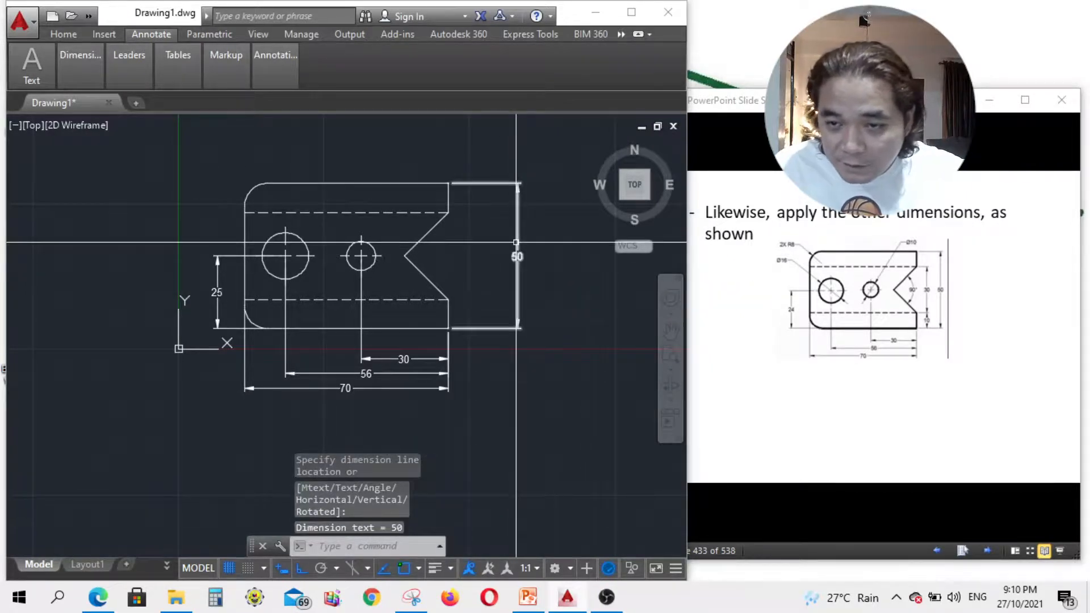
Add a vertical linear dimension from the notch's lower corner to the plate's lower right corner, about 12 mm right of the edge.
mouse_move(89, 86)
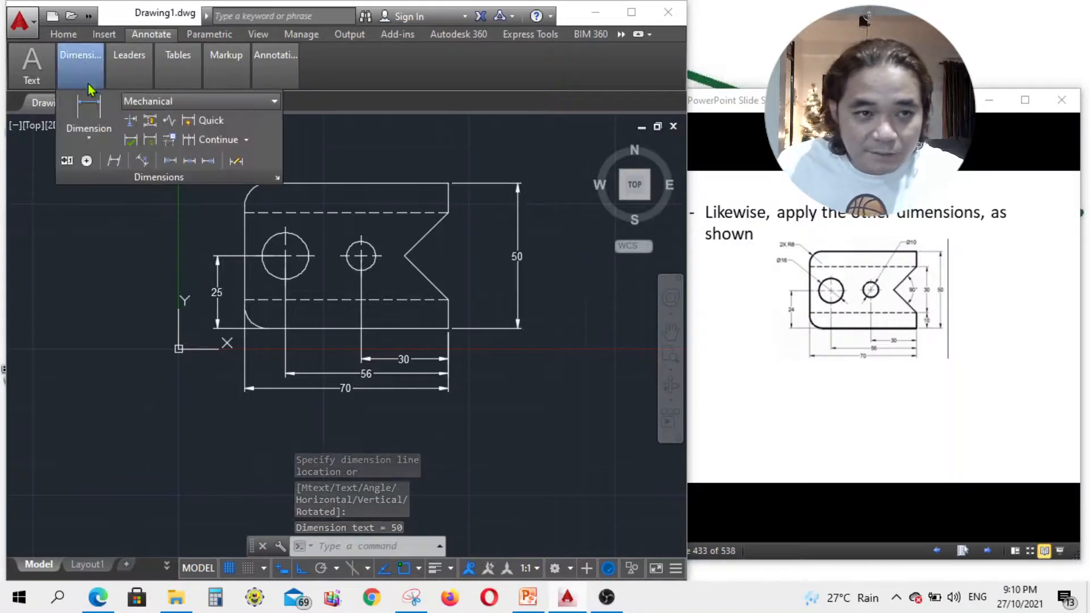
click(89, 111)
click(449, 316)
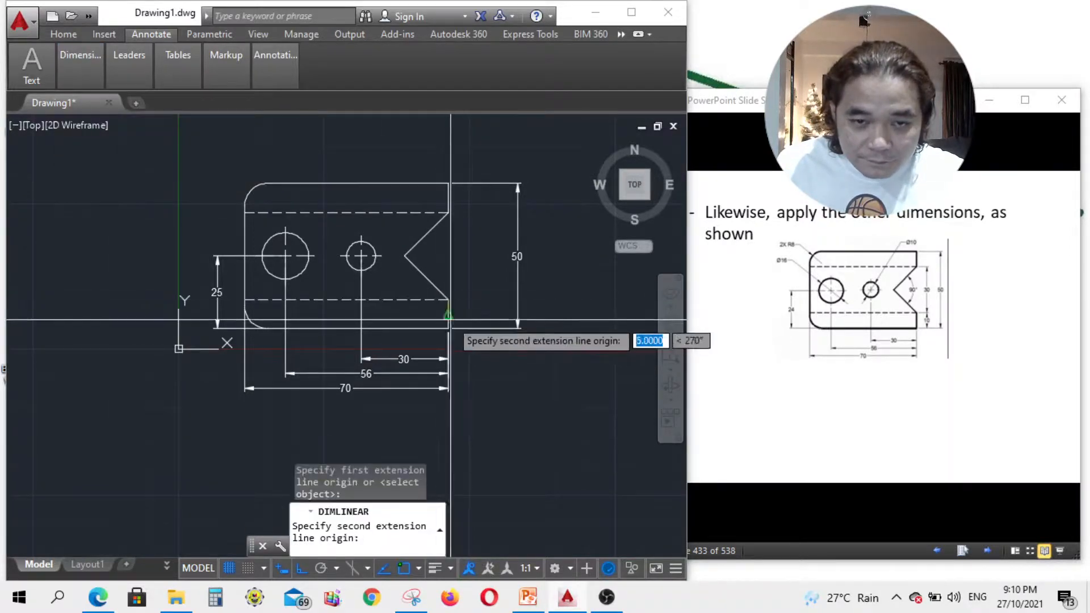
click(449, 329)
scroll(476, 323, up, 4)
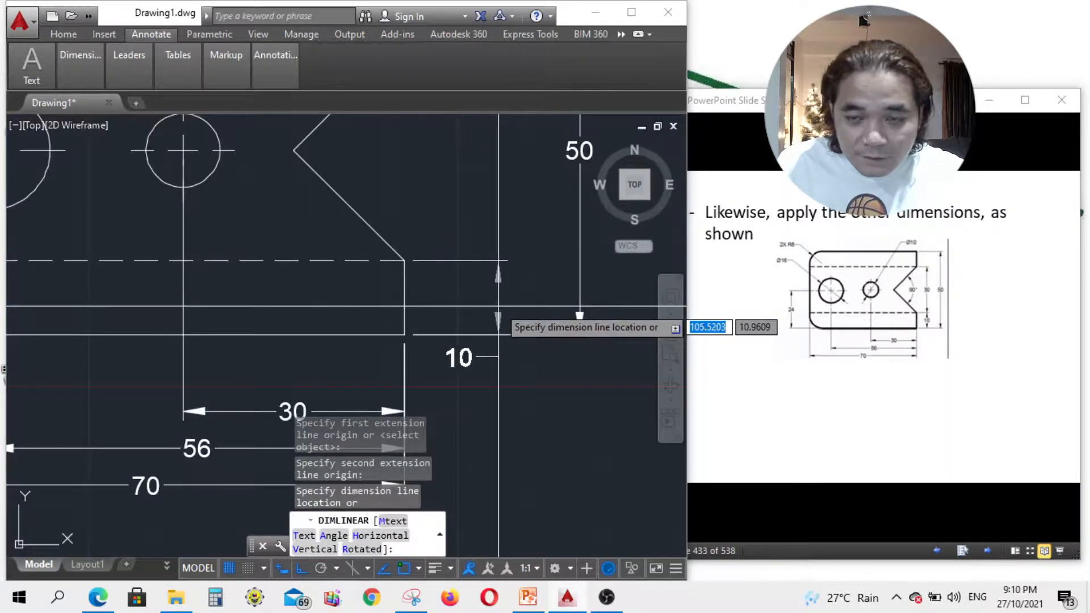
click(499, 306)
scroll(431, 256, down, 4)
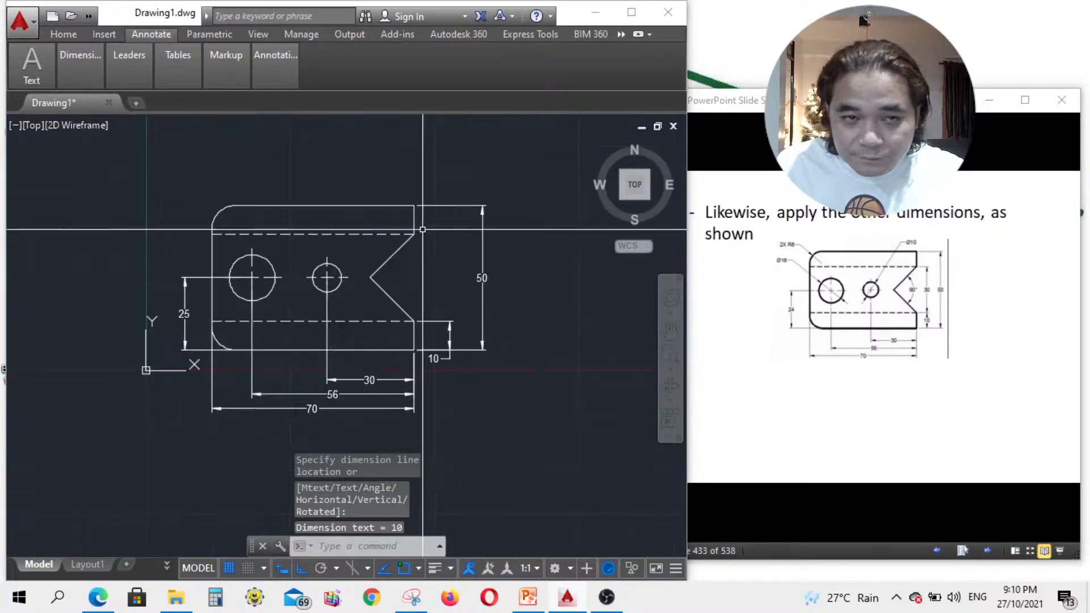
Add a vertical linear dimension between the notch's lower and upper corners, in line with the short dimension below it.
mouse_move(84, 73)
click(94, 109)
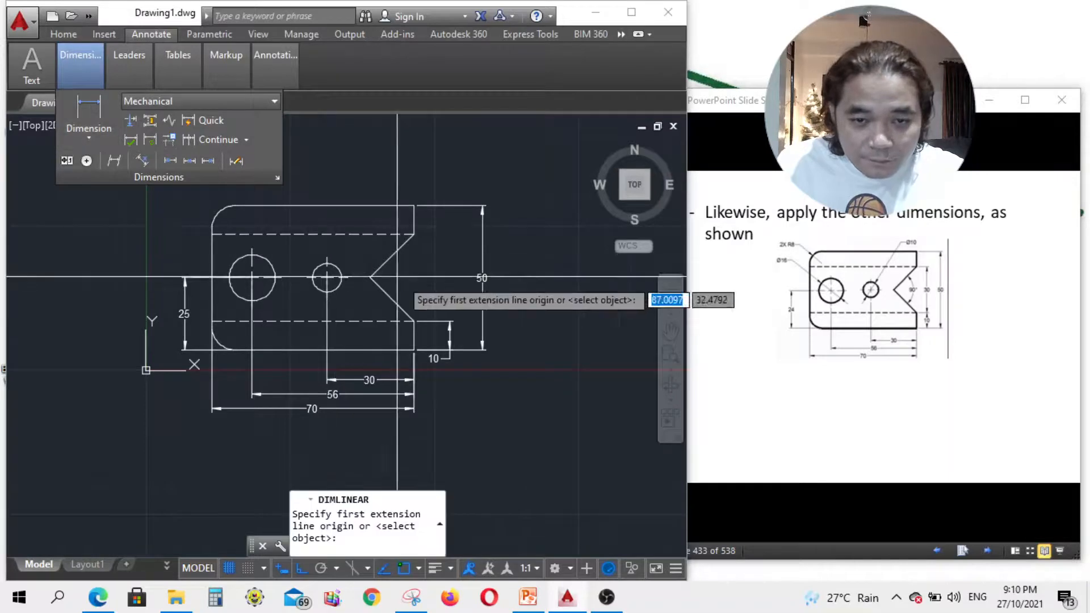
scroll(461, 320, up, 4)
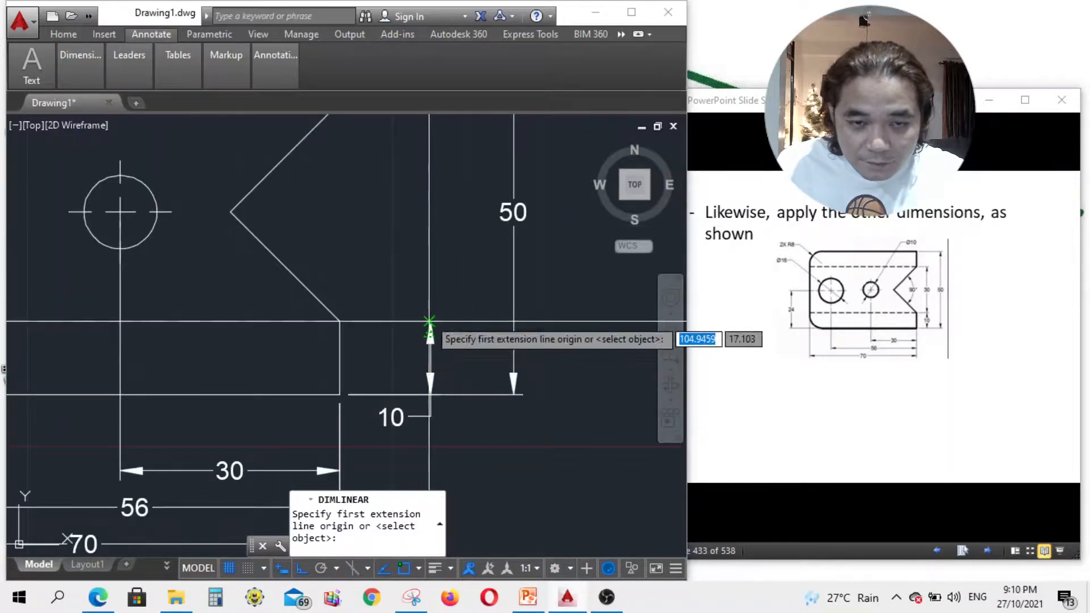
click(430, 321)
scroll(399, 366, down, 2)
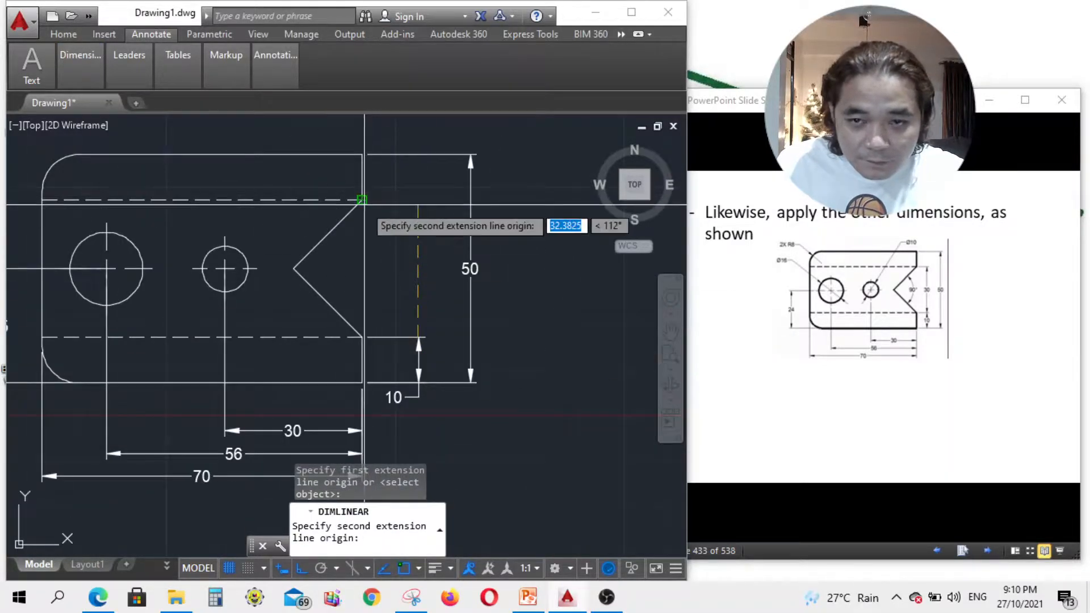
click(361, 200)
scroll(427, 222, up, 3)
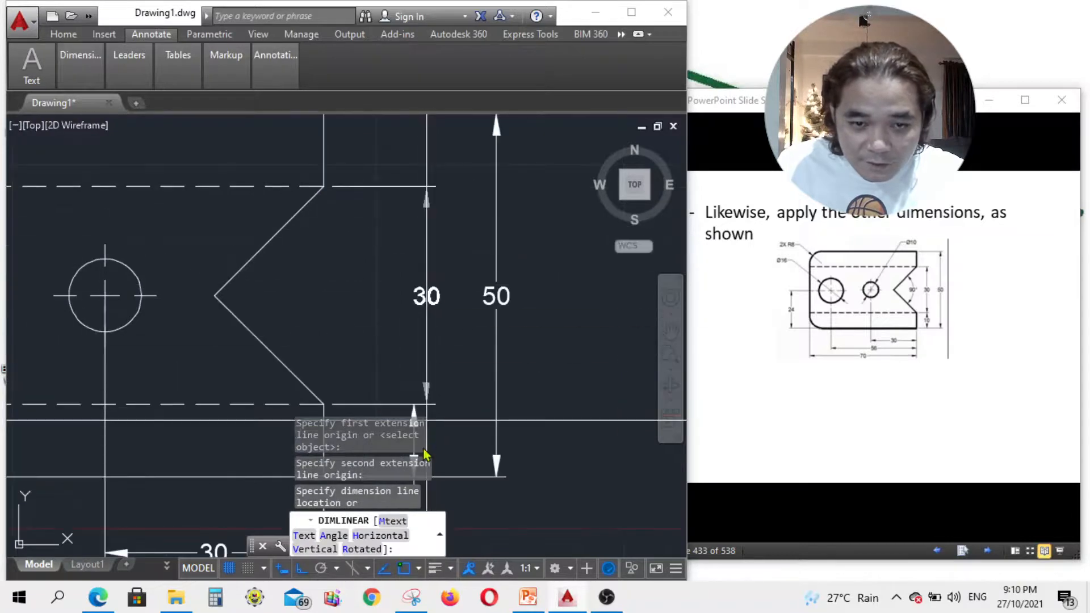
scroll(390, 268, down, 3)
scroll(579, 324, up, 5)
scroll(433, 299, down, 3)
scroll(448, 374, up, 5)
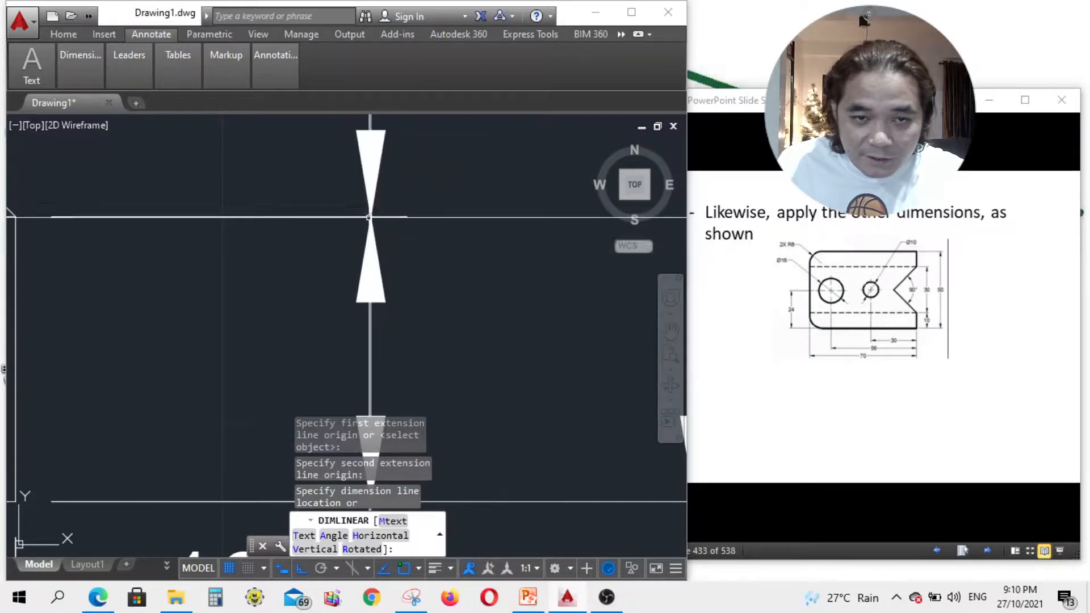
scroll(370, 267, down, 5)
scroll(419, 321, up, 2)
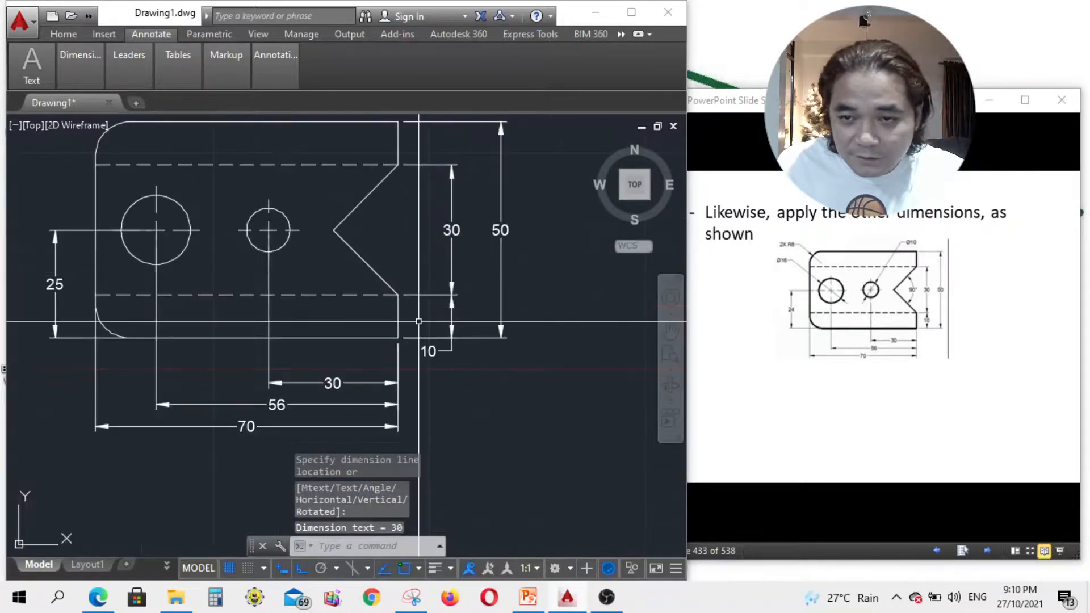
scroll(426, 227, down, 2)
scroll(429, 227, up, 2)
scroll(463, 227, down, 2)
scroll(393, 242, up, 1)
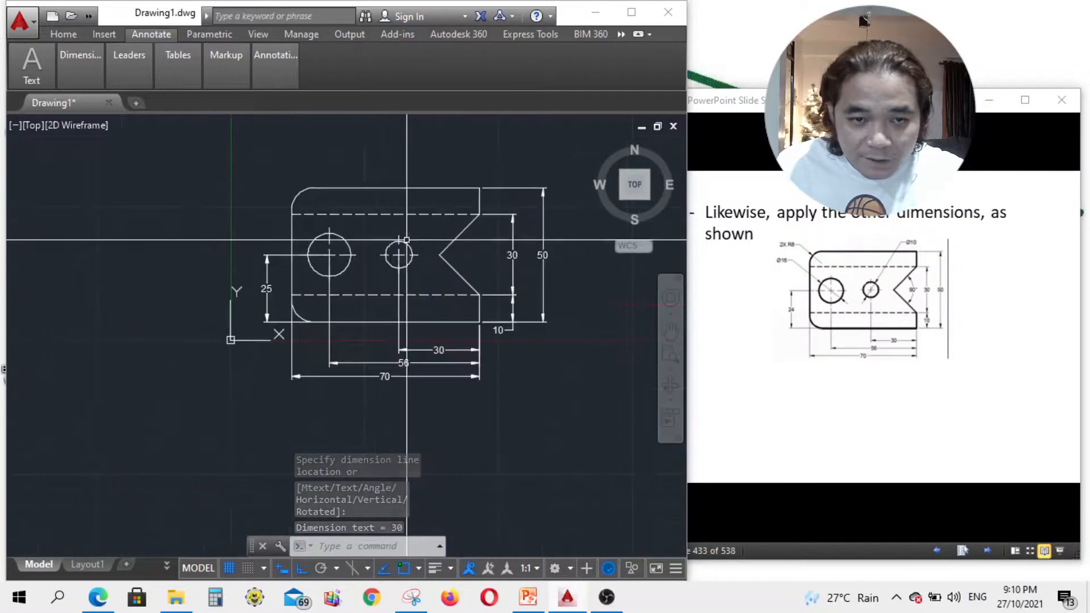
Add a diameter dimension to the large circle, with its text placed outside the plate to the upper left.
scroll(418, 228, up, 2)
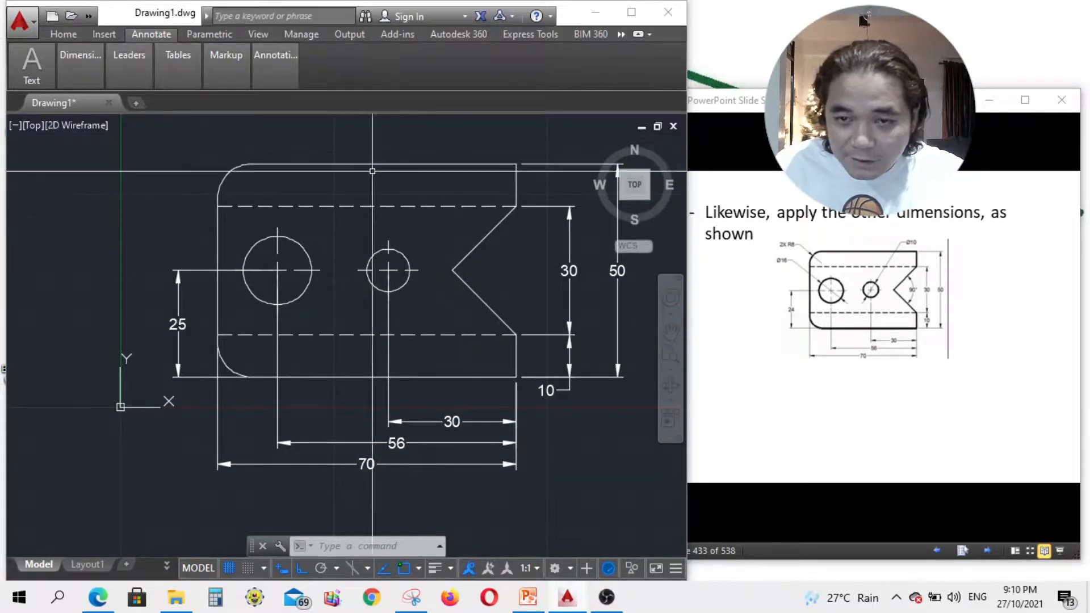
scroll(241, 149, up, 2)
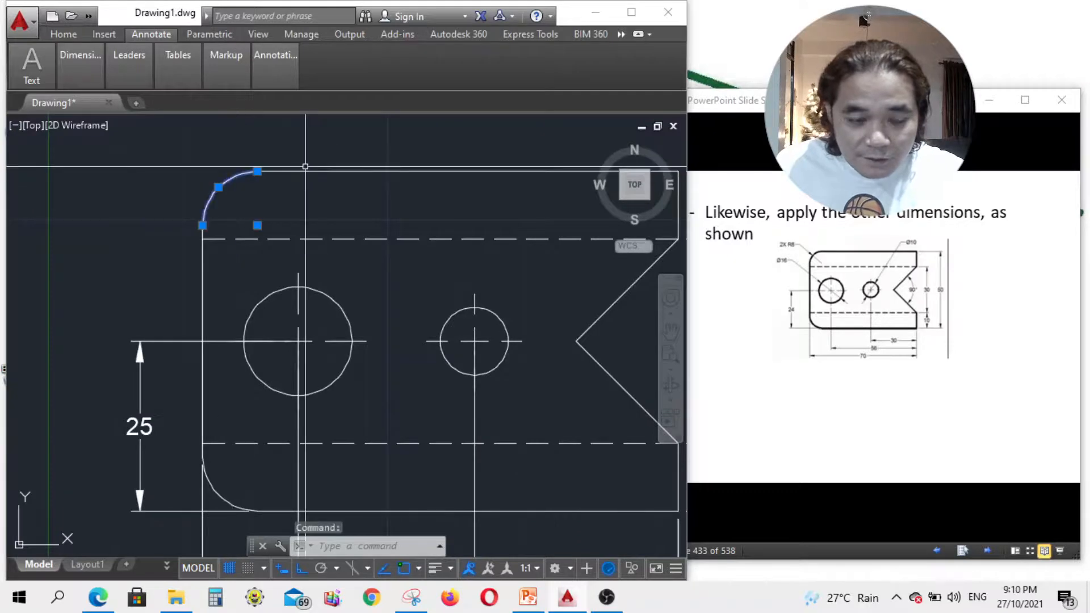
key(Escape)
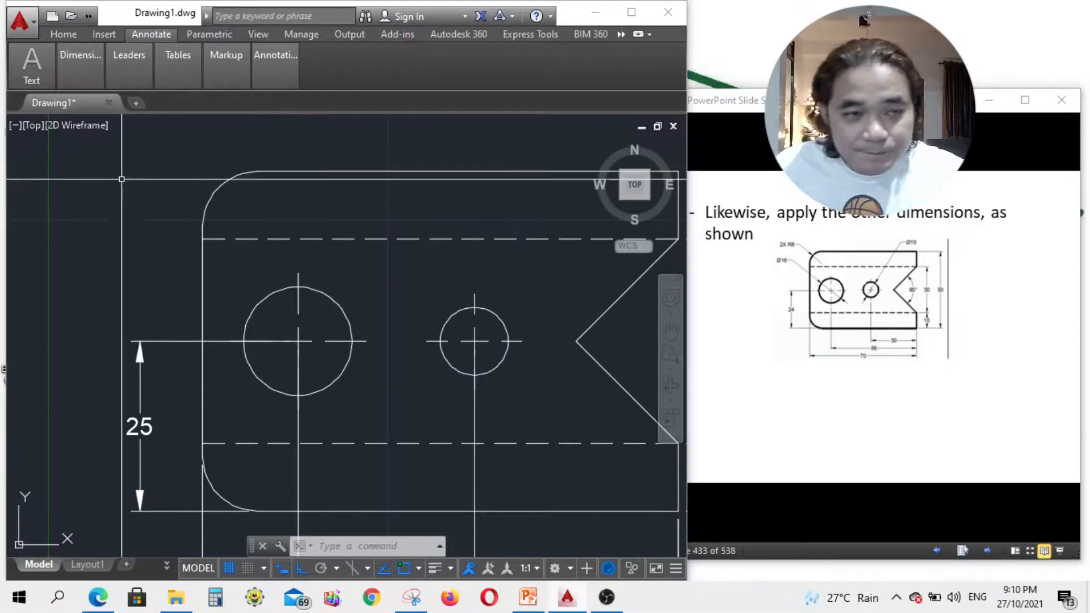
mouse_move(78, 72)
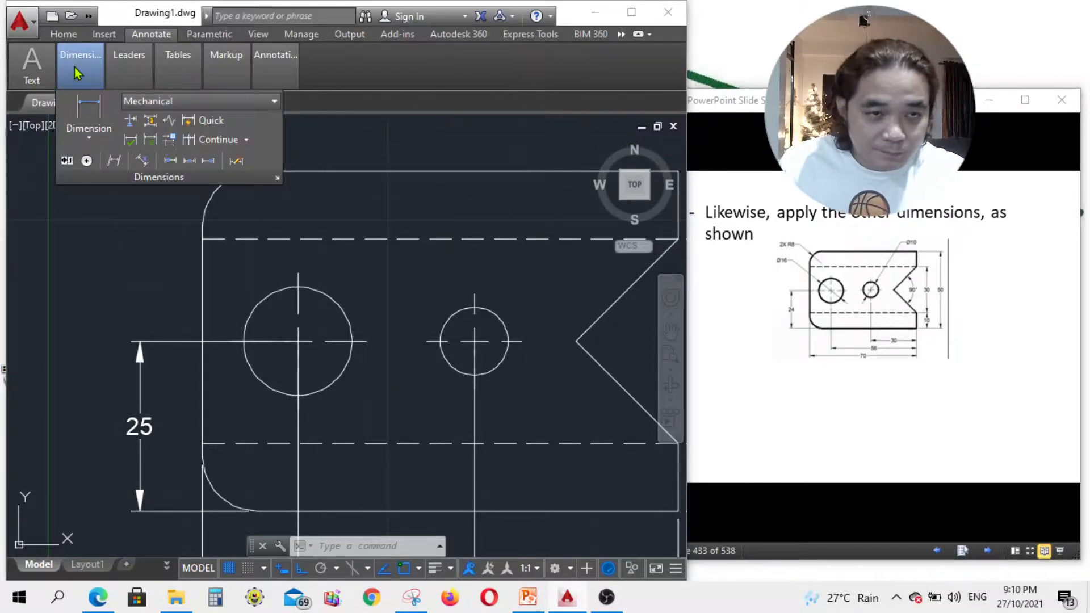
click(89, 138)
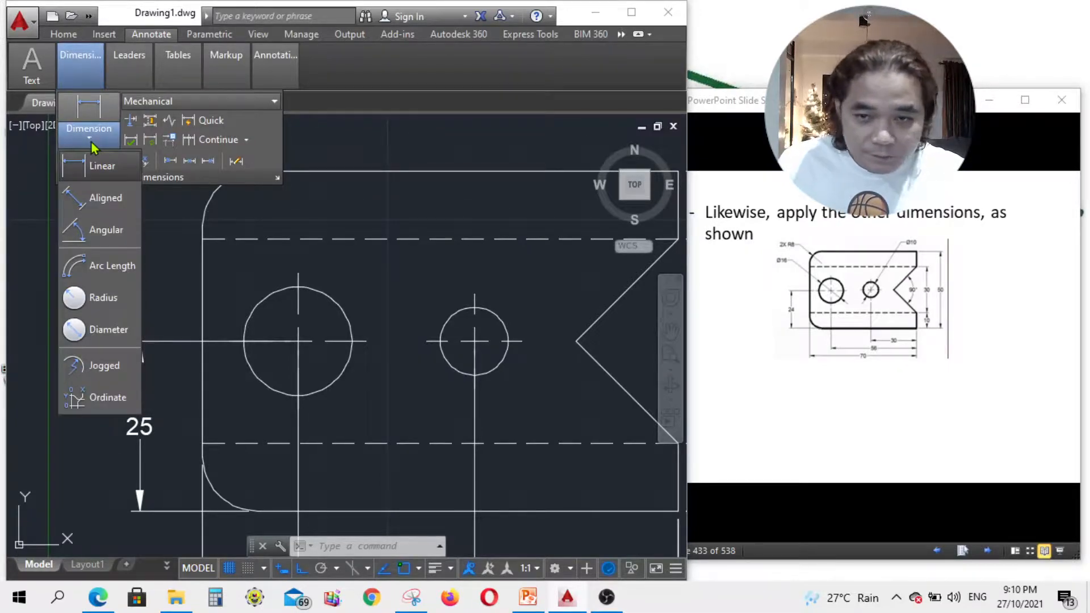
click(79, 332)
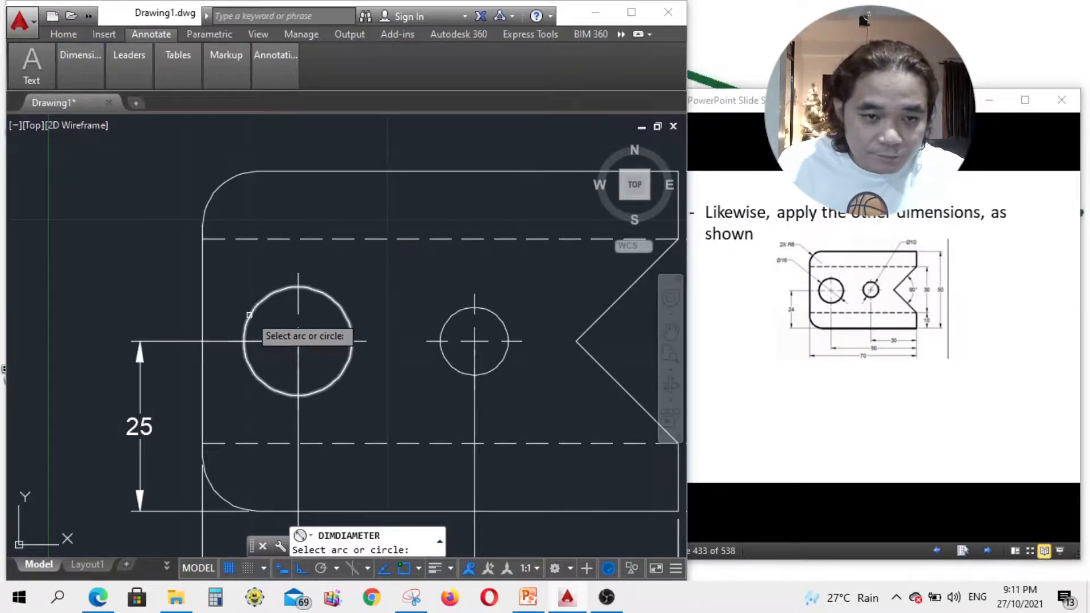
click(249, 321)
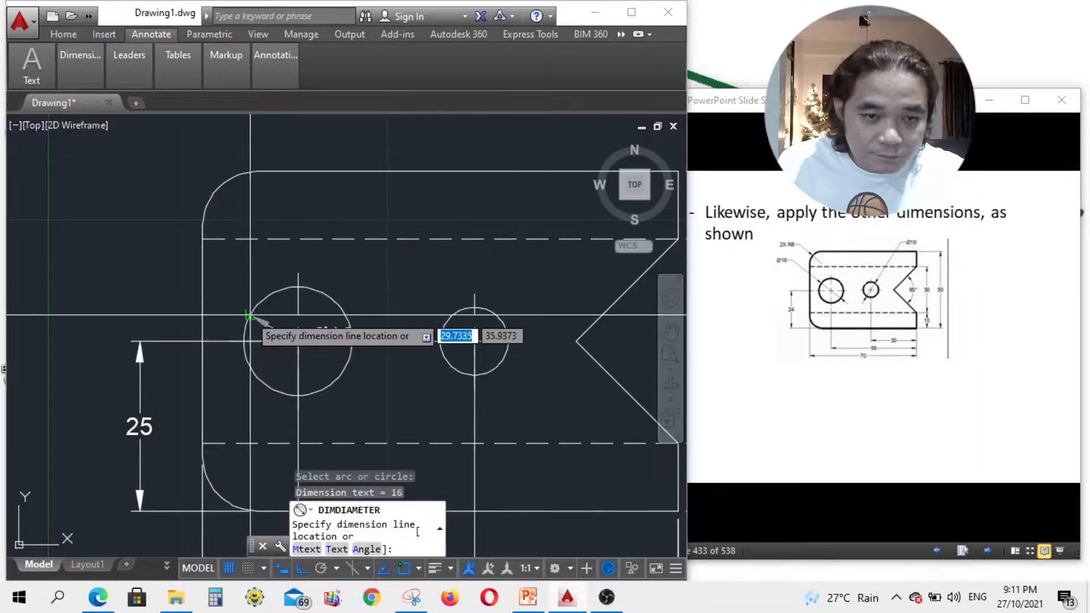
click(153, 233)
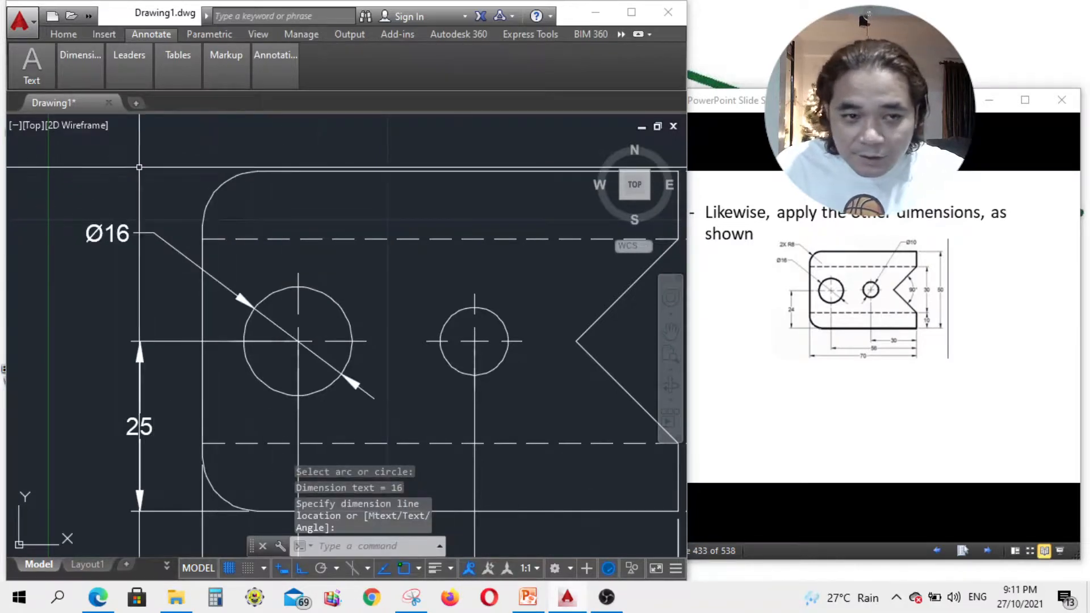
Add a radius dimension to the plate's upper-left fillet, with its text placed outside the corner above the large circle's diameter text.
mouse_move(92, 76)
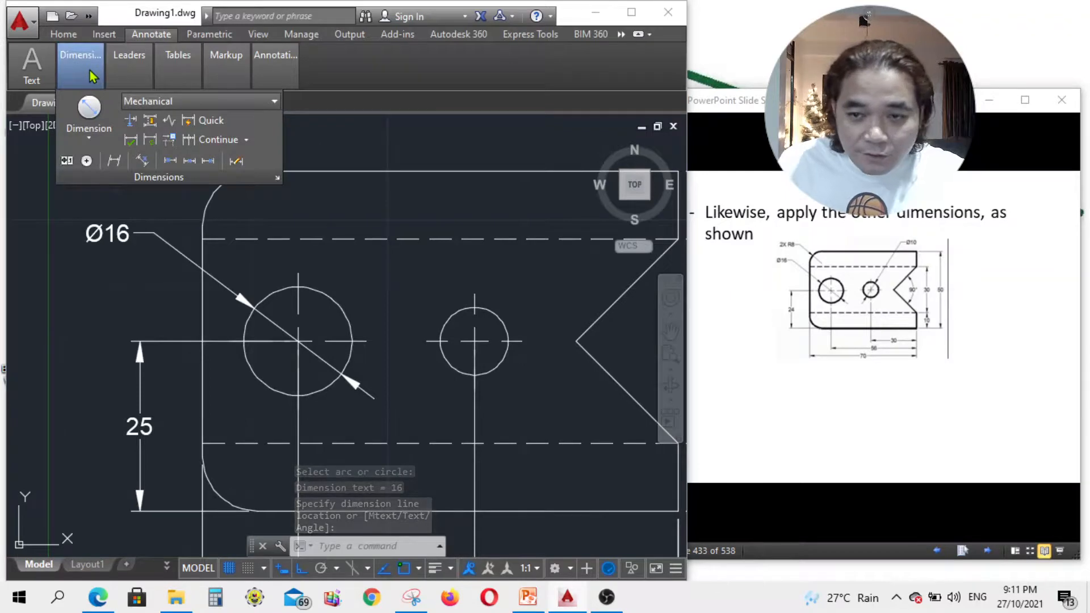
click(95, 130)
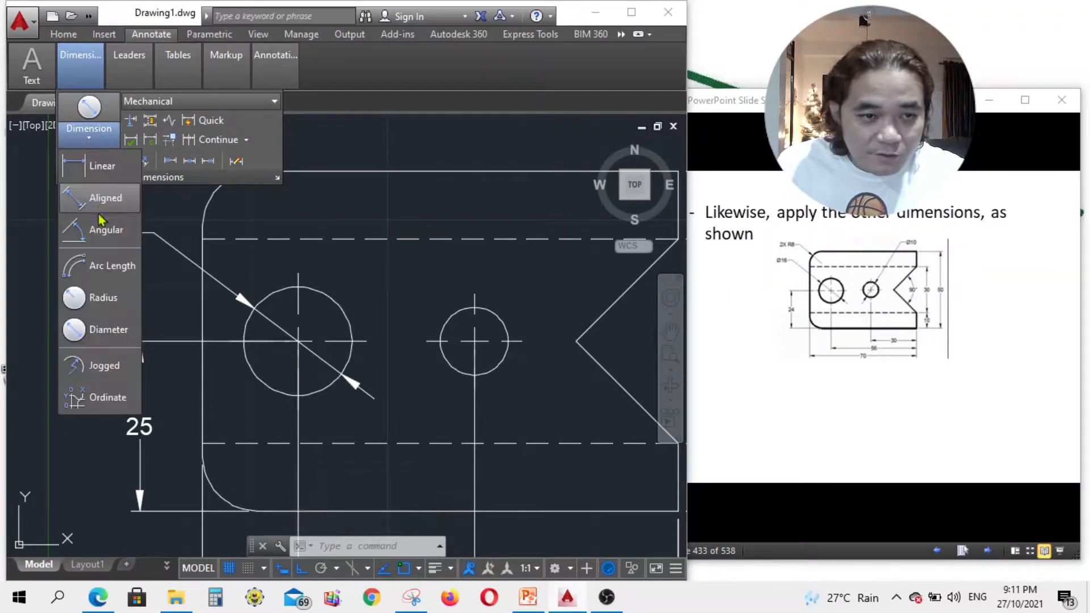
click(95, 301)
scroll(161, 336, down, 2)
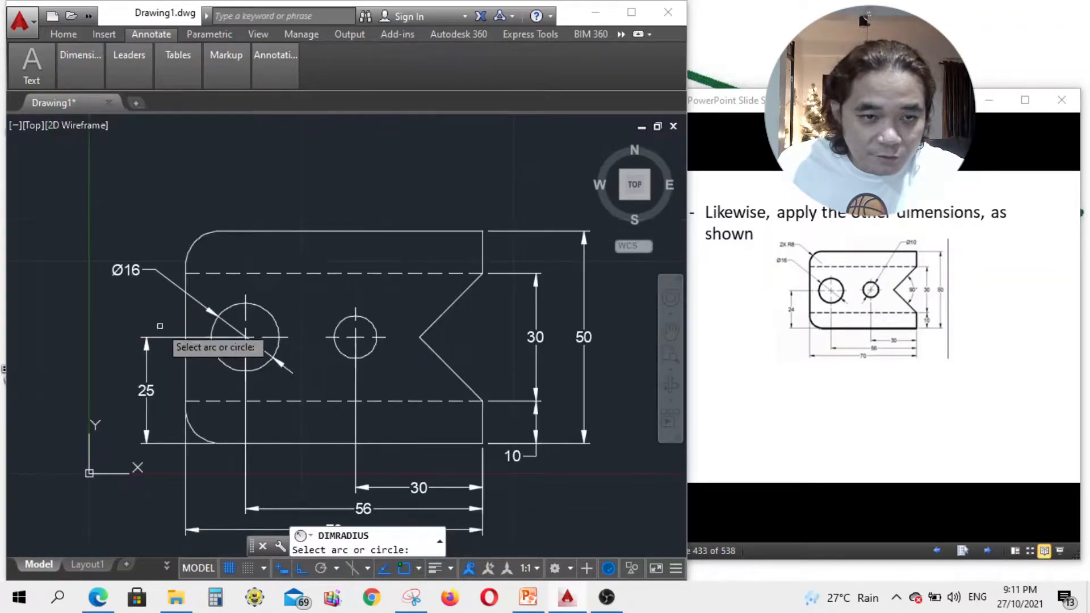
scroll(190, 254, up, 4)
click(205, 222)
scroll(250, 239, down, 4)
scroll(190, 200, up, 4)
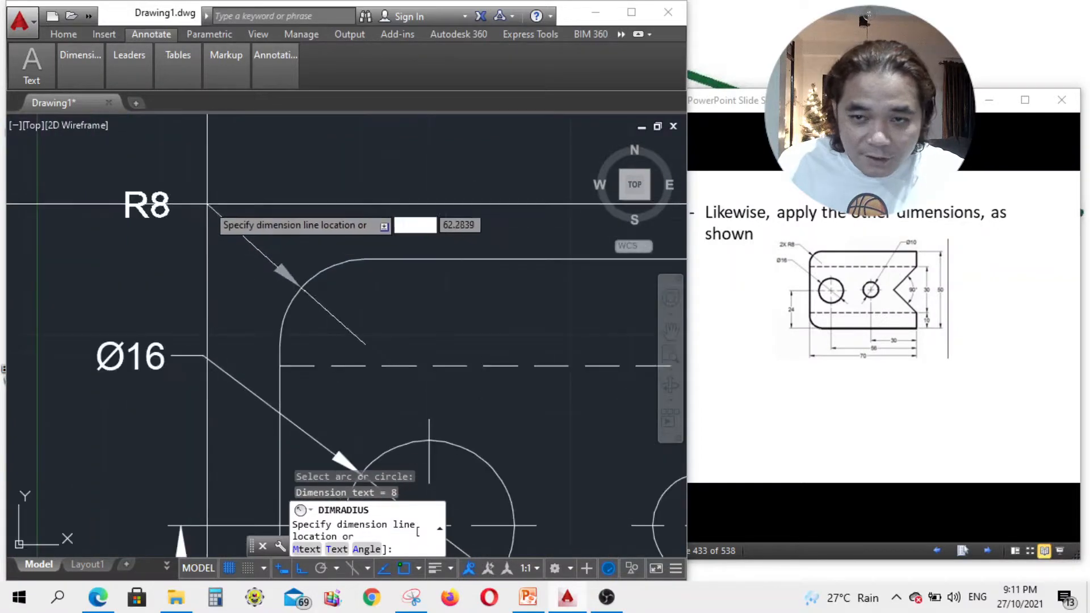
click(234, 231)
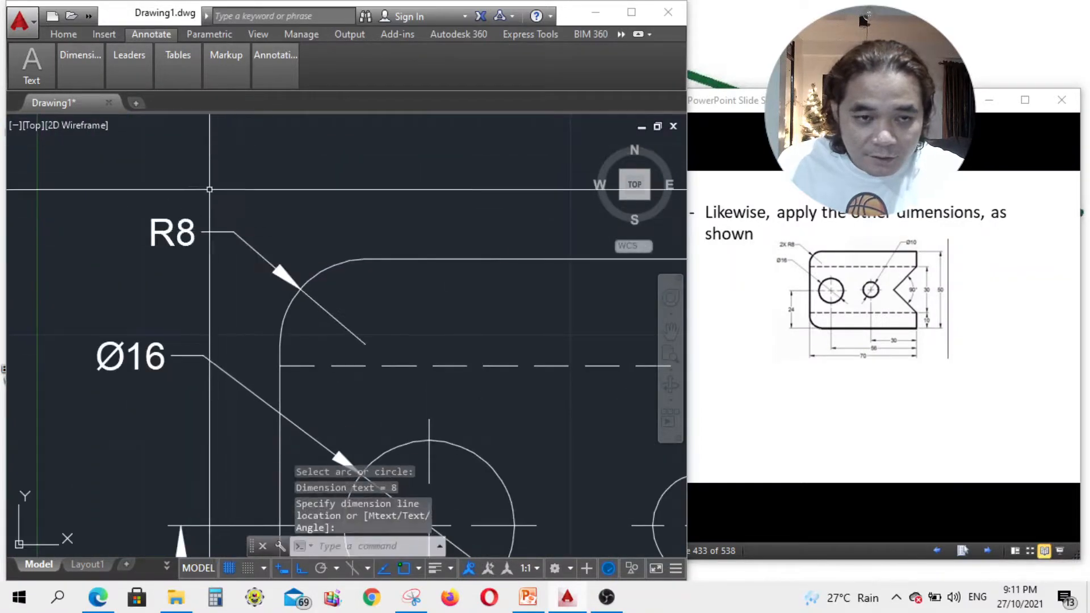
Add a diameter dimension to the small circle, with its text placed above the plate's top edge to the upper right.
scroll(171, 235, down, 3)
scroll(313, 248, up, 3)
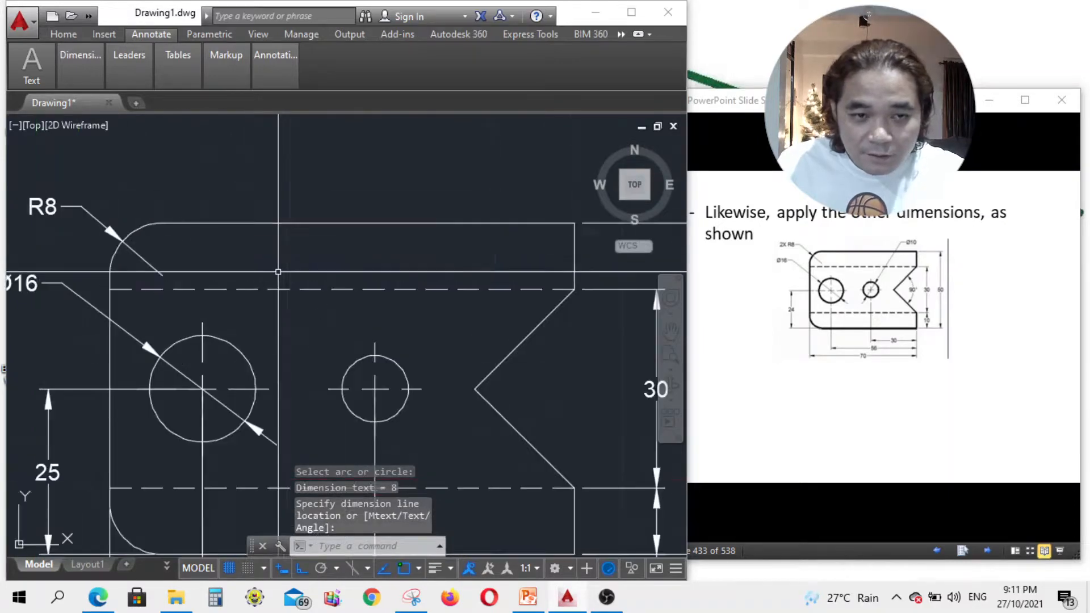
click(81, 62)
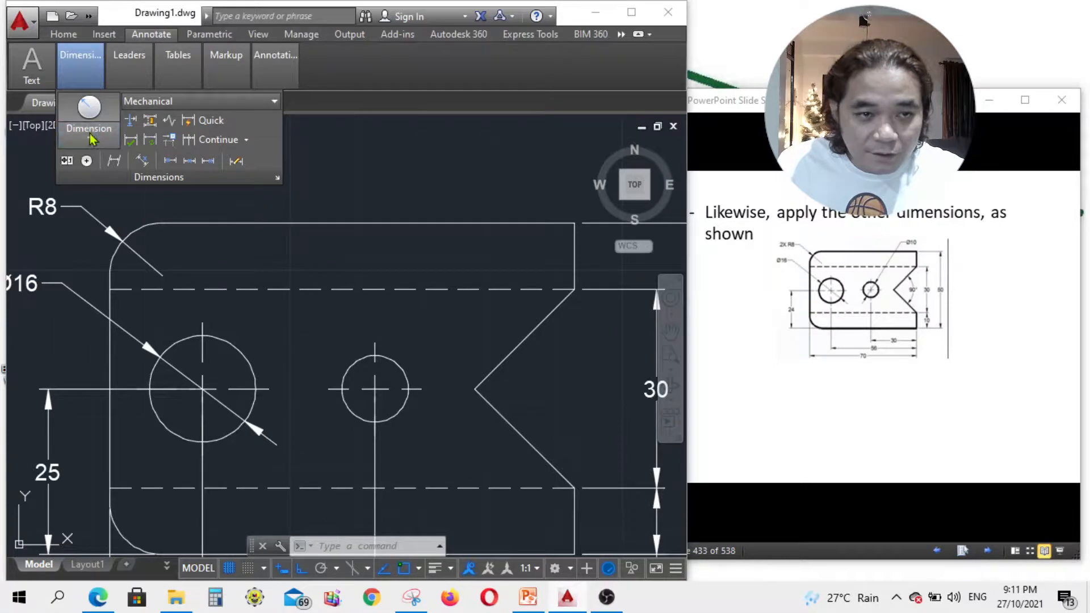
click(89, 131)
click(99, 324)
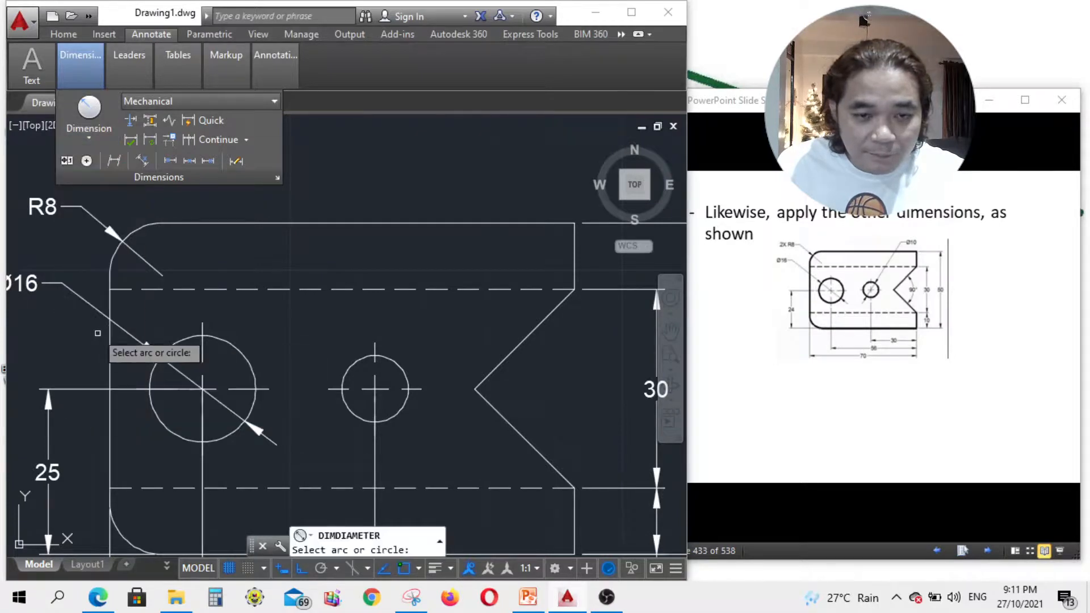
click(392, 360)
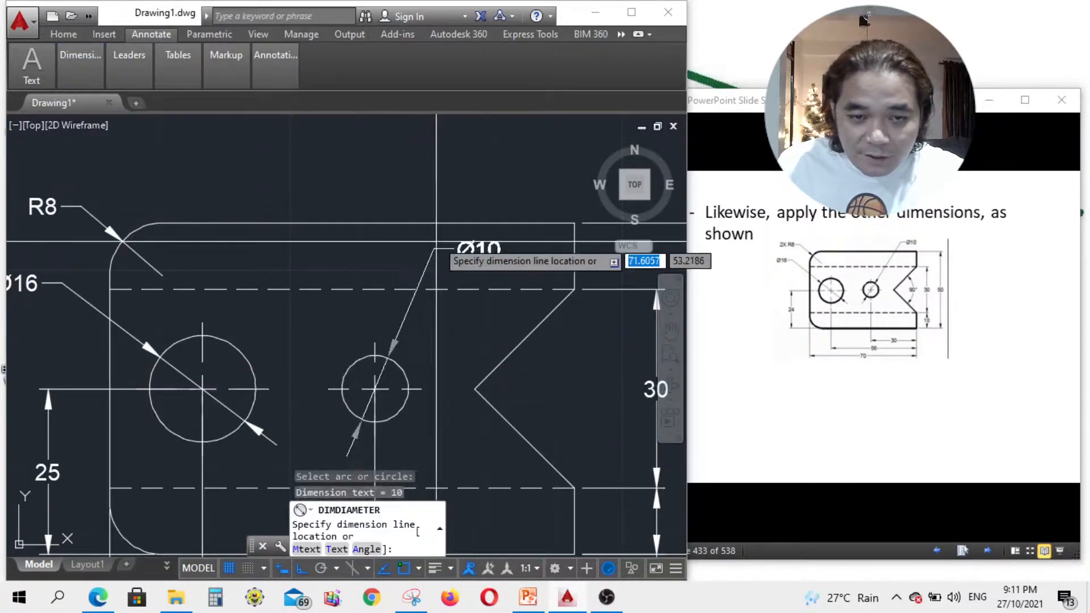
scroll(438, 245, down, 2)
scroll(454, 241, up, 2)
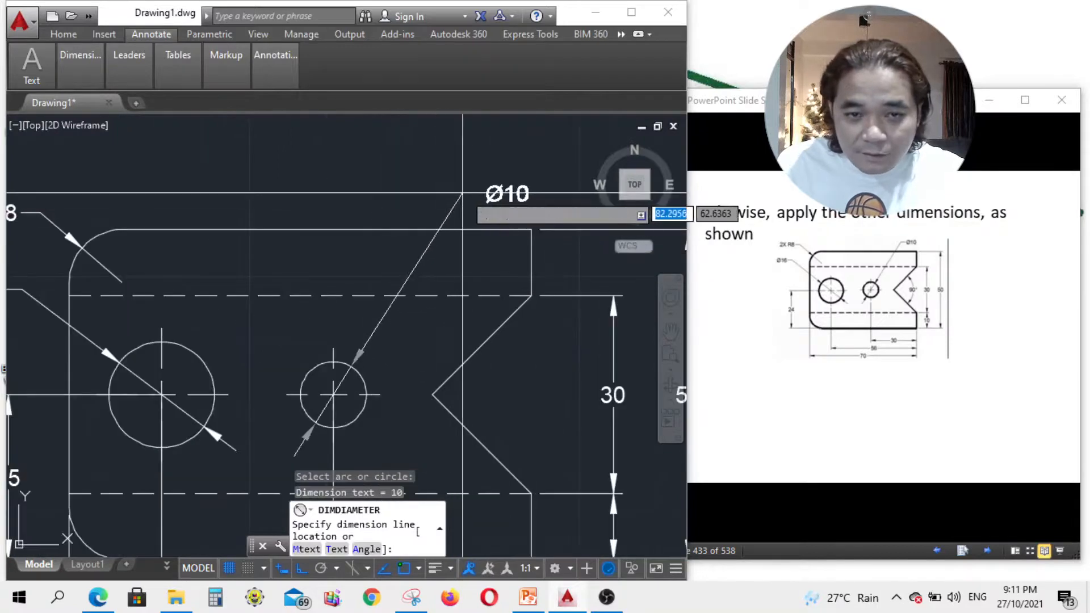
click(632, 121)
scroll(517, 156, down, 4)
scroll(511, 216, up, 5)
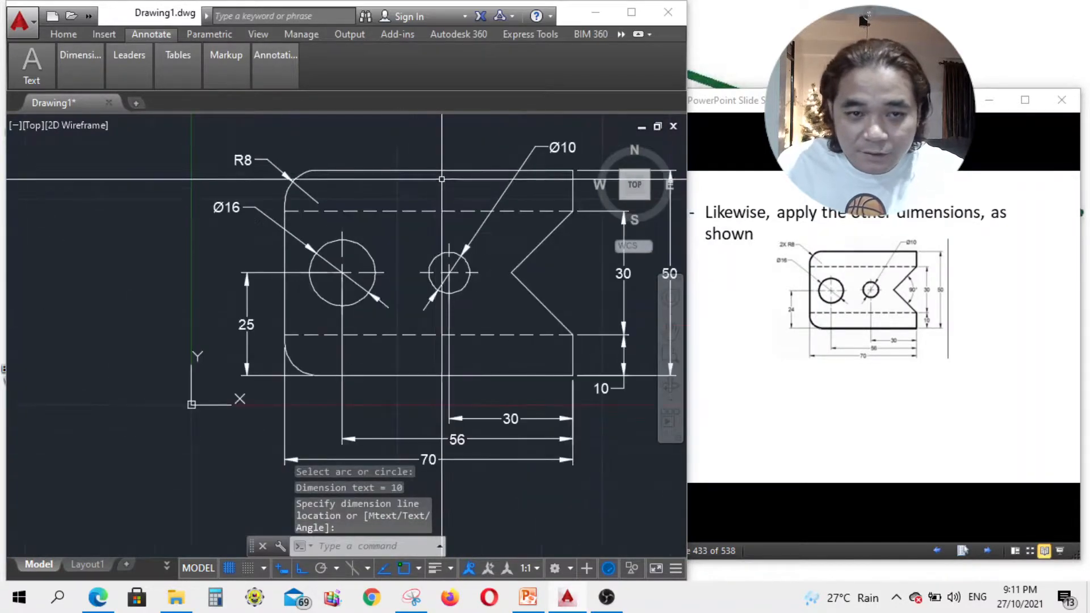
scroll(372, 256, down, 5)
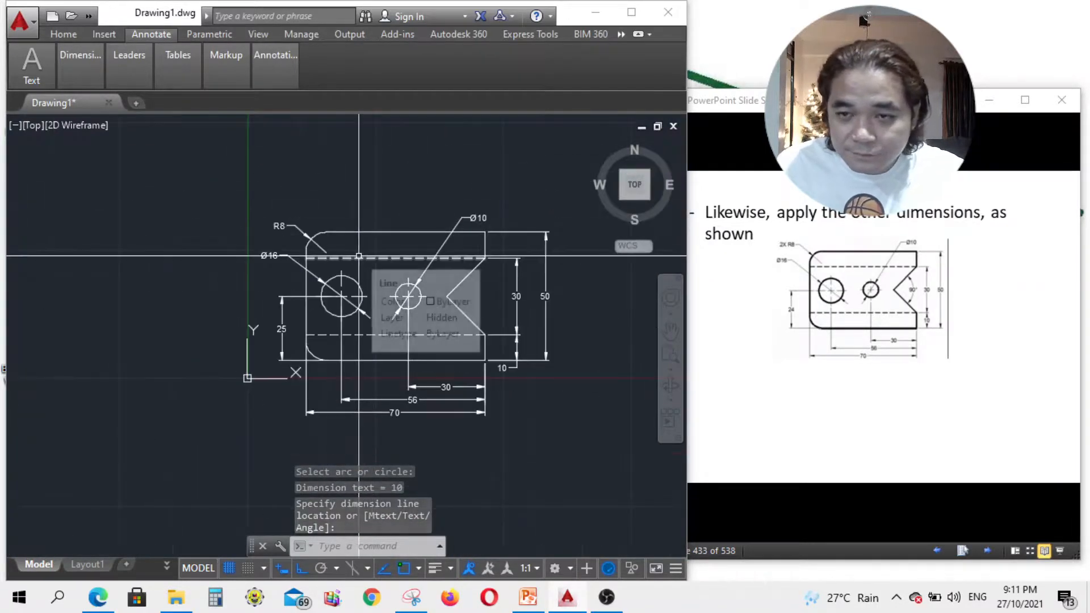
scroll(304, 238, up, 4)
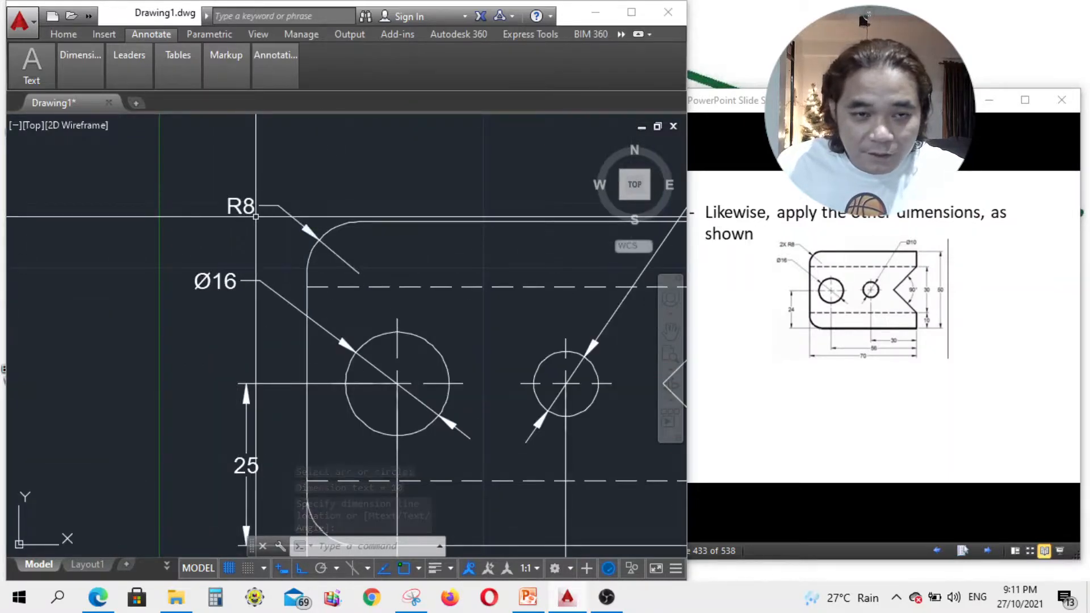
scroll(256, 213, down, 4)
scroll(309, 219, up, 1)
scroll(308, 215, down, 1)
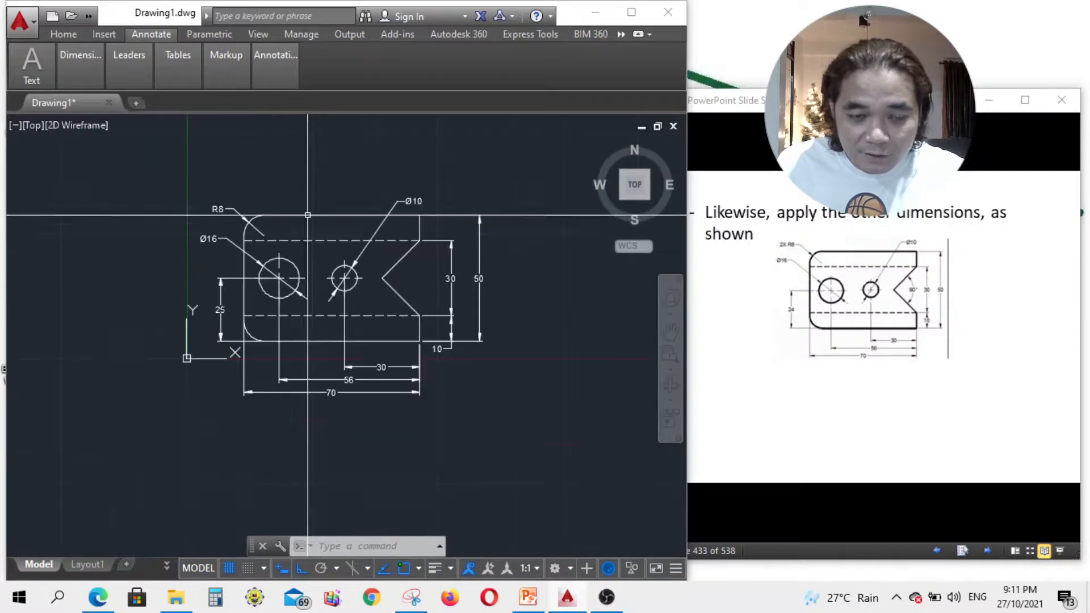
scroll(380, 224, up, 2)
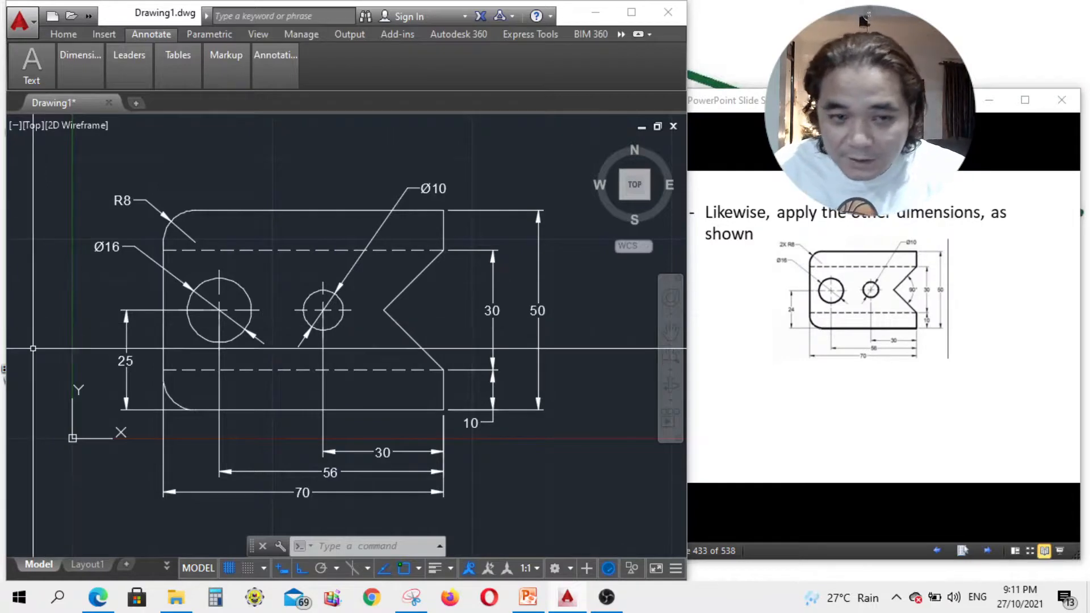
click(226, 463)
click(150, 500)
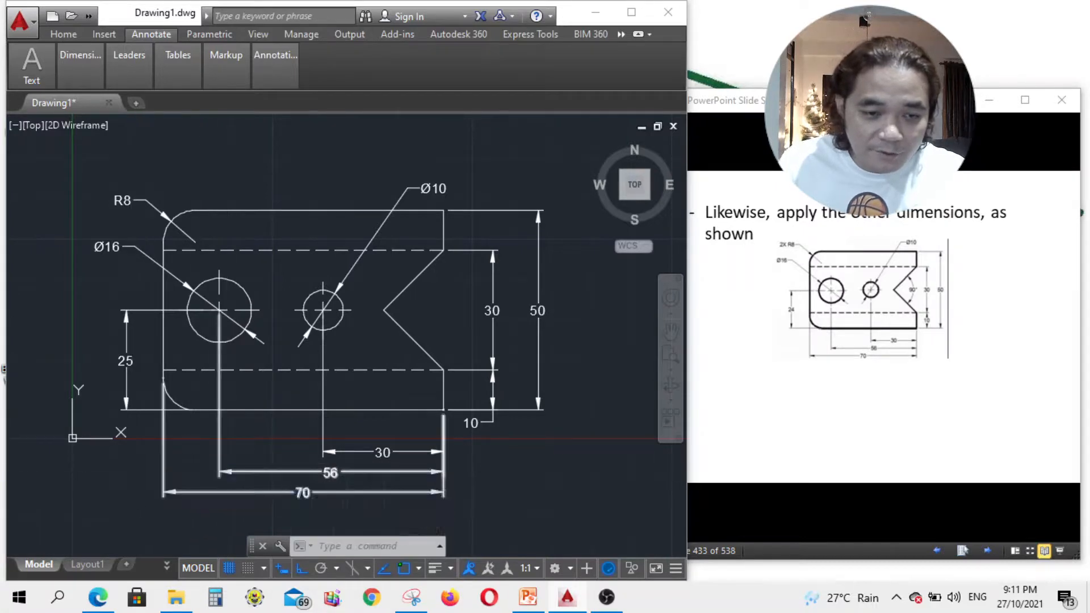
key(Escape)
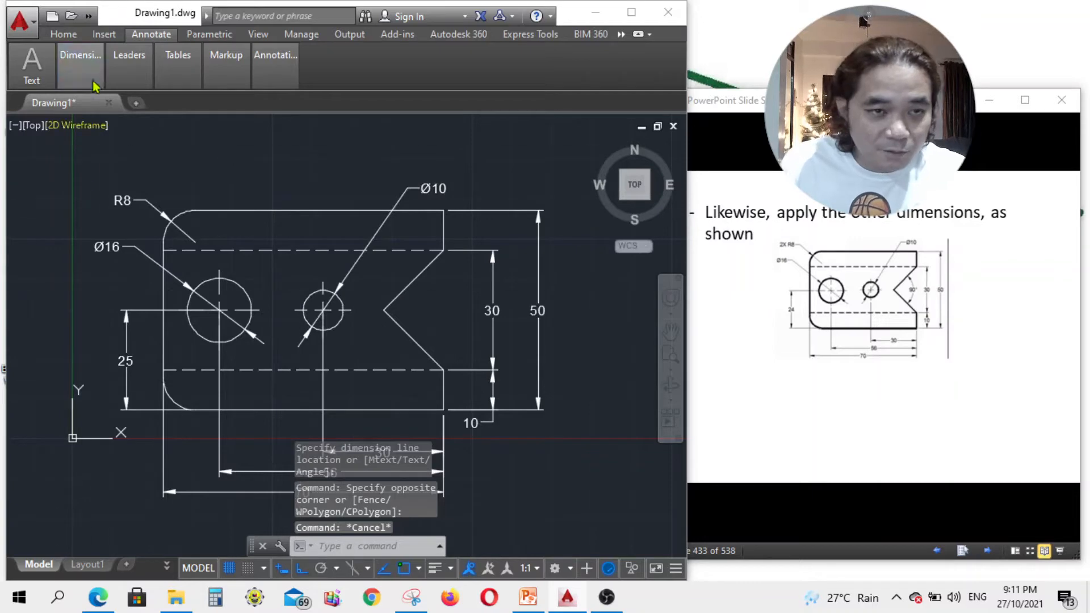
Modify the Mechanical dimension style so its dimension lines use the color Green.
mouse_move(87, 84)
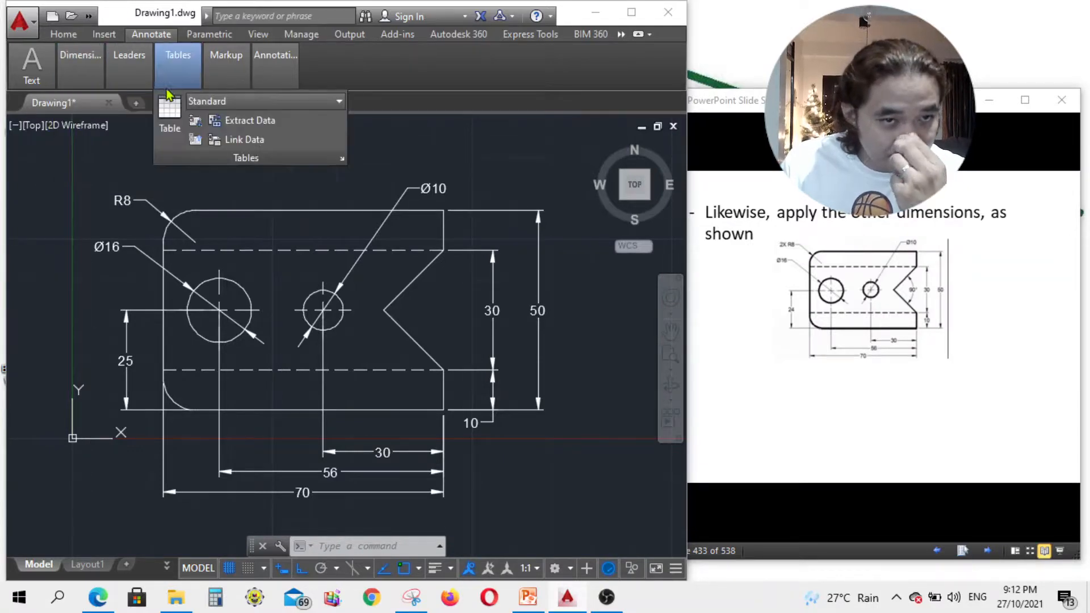
mouse_move(129, 67)
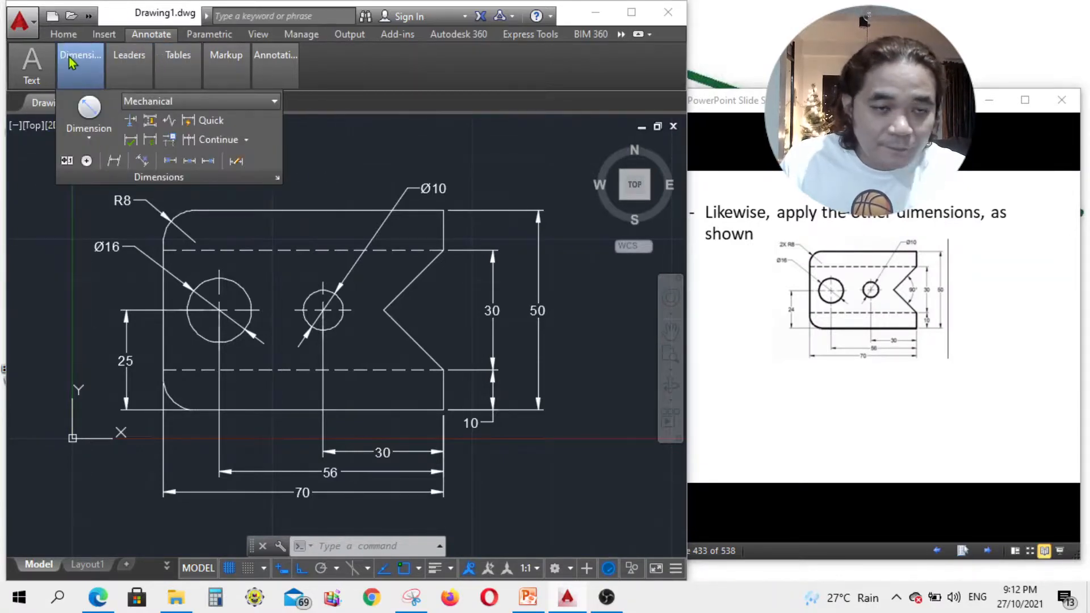
click(160, 104)
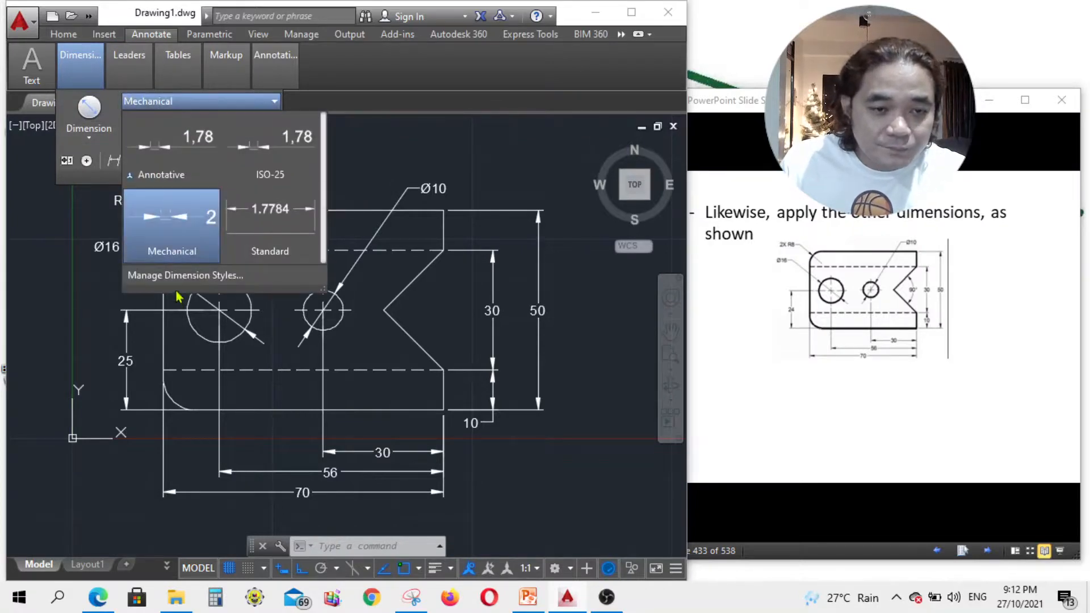
click(173, 282)
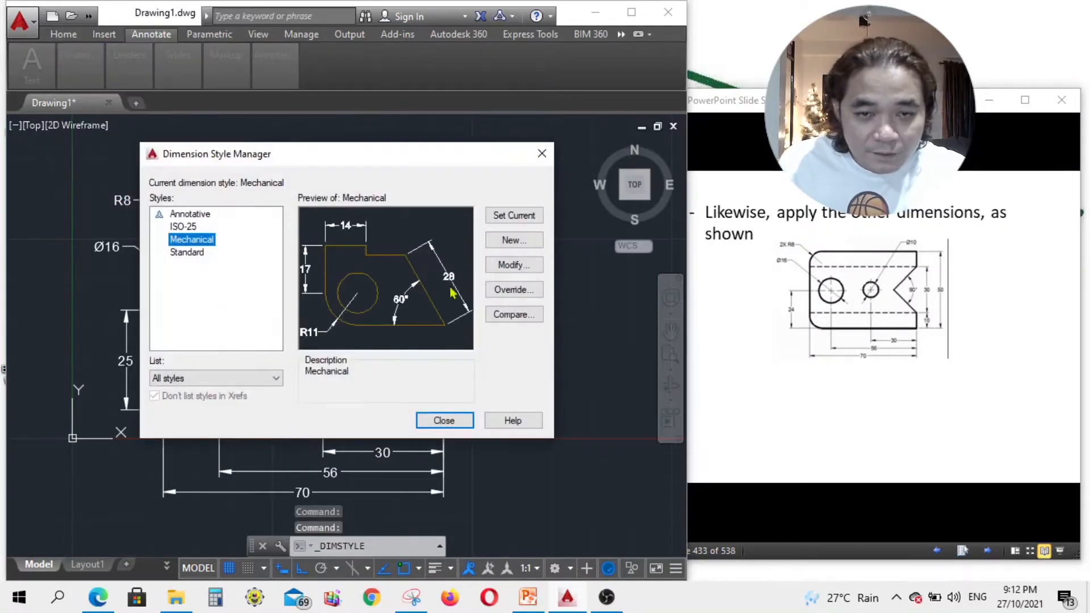
click(192, 251)
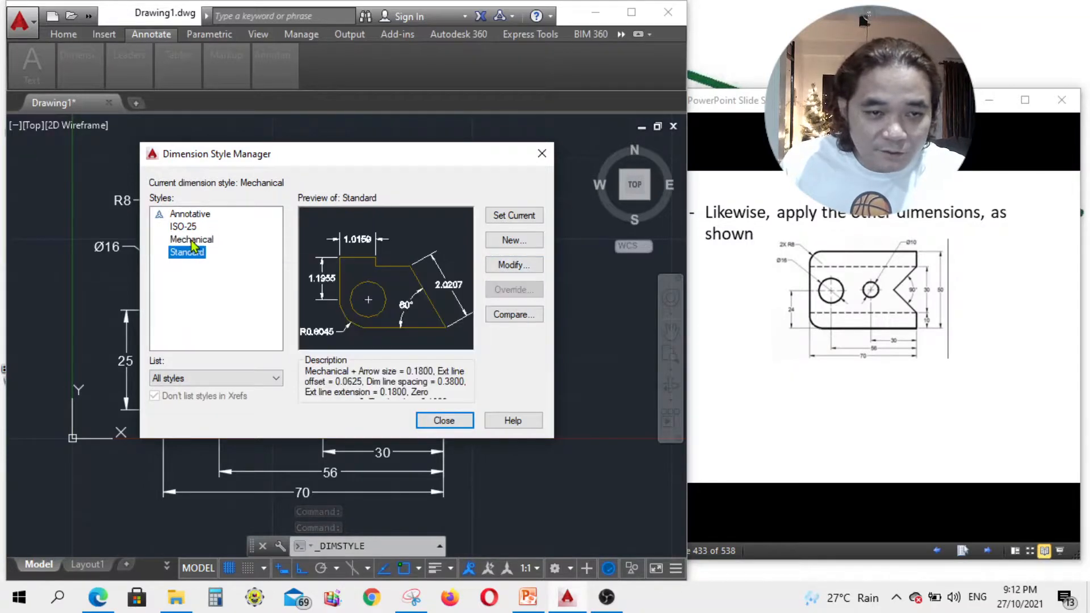
click(192, 240)
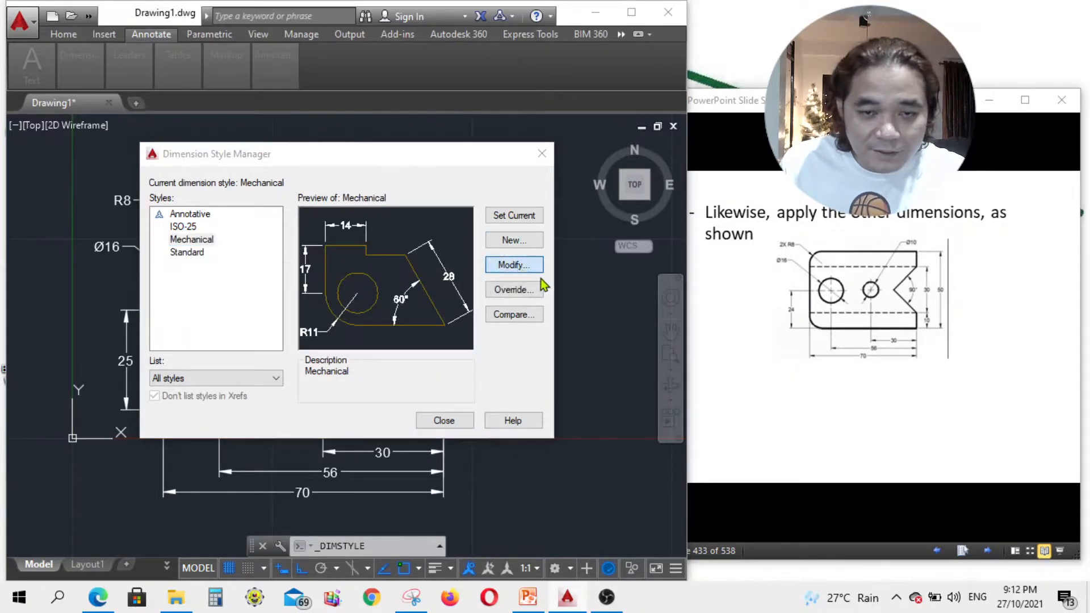
click(514, 265)
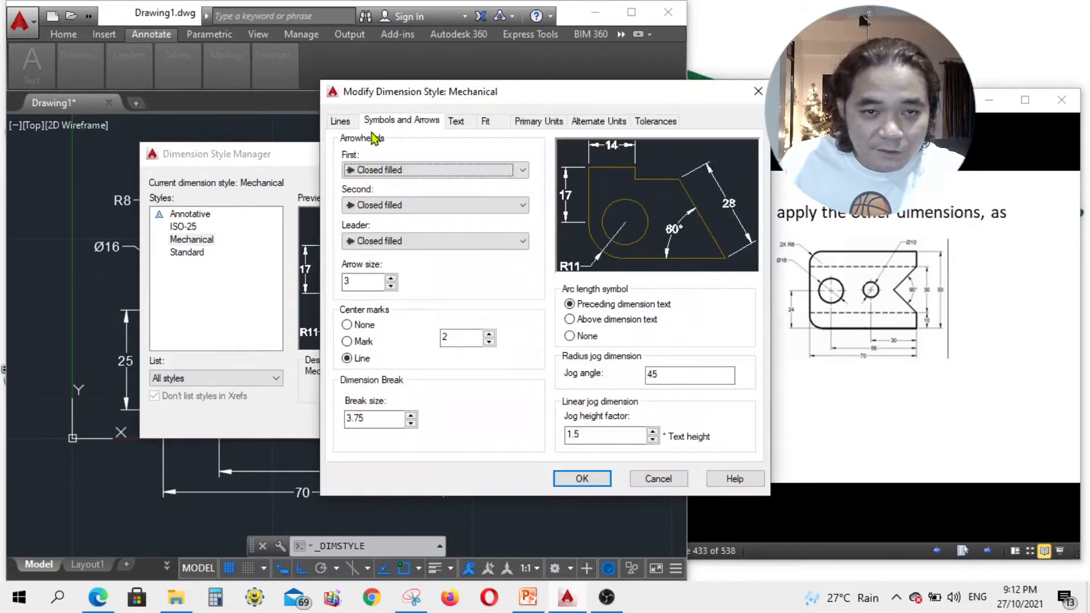
click(341, 123)
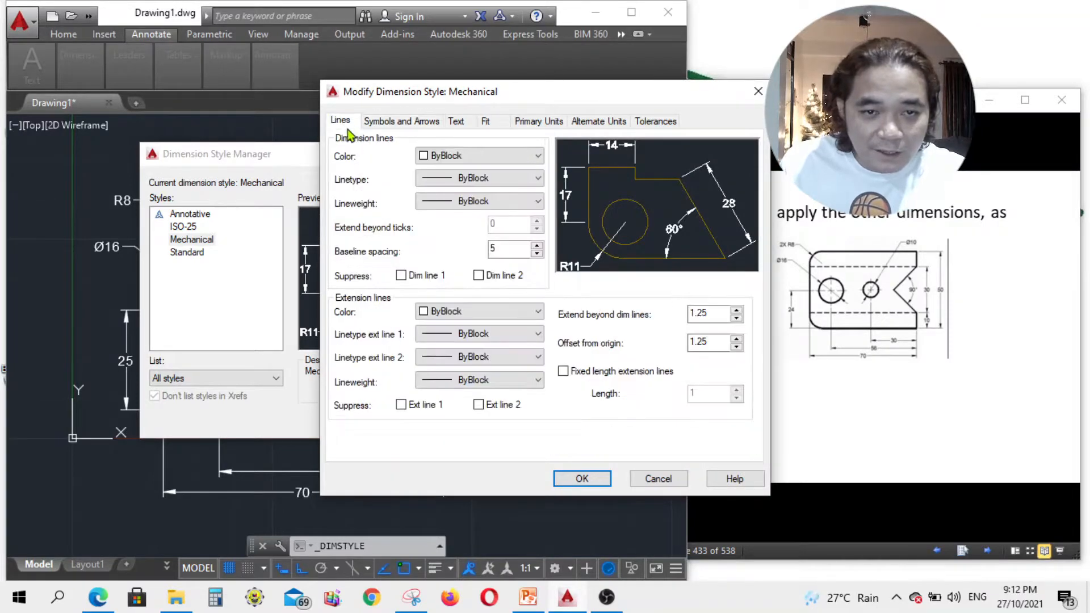
click(441, 165)
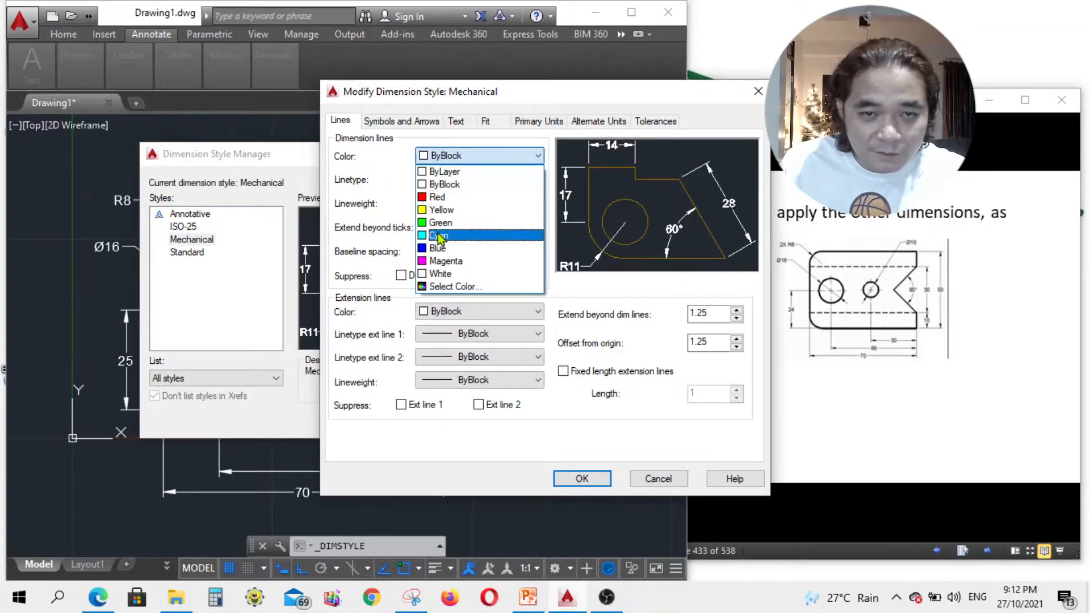
click(440, 224)
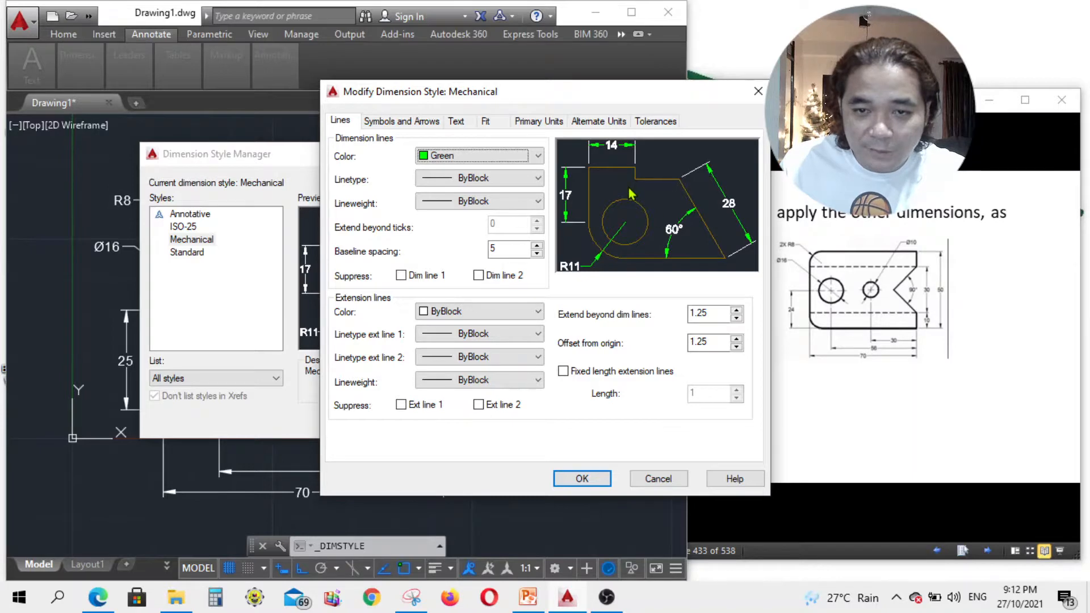
Apply the dimension line color change to the Mechanical style and close the Dimension Style Manager.
click(582, 478)
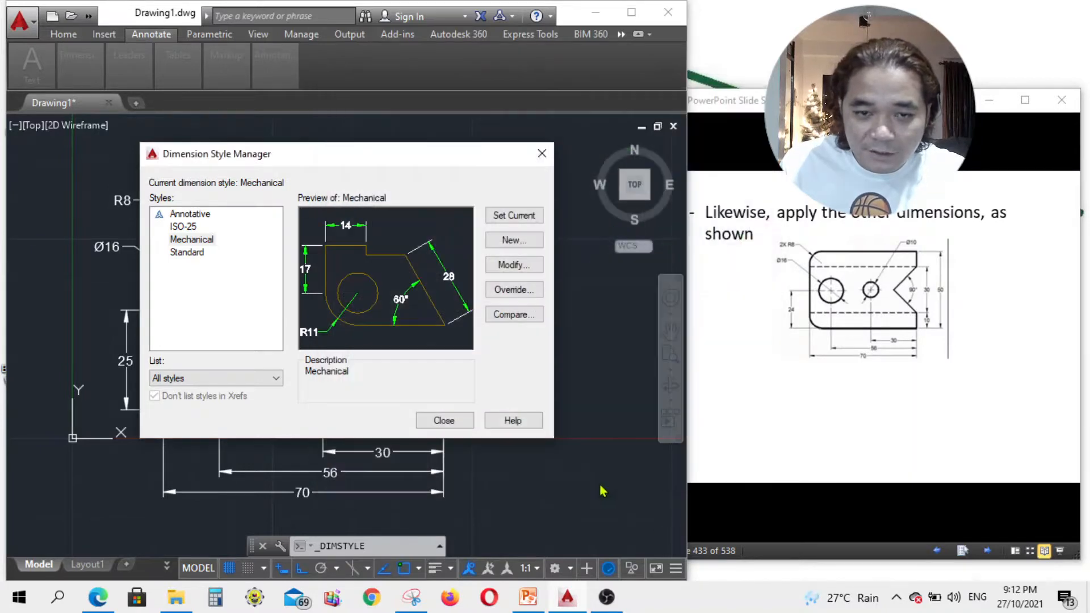
click(445, 422)
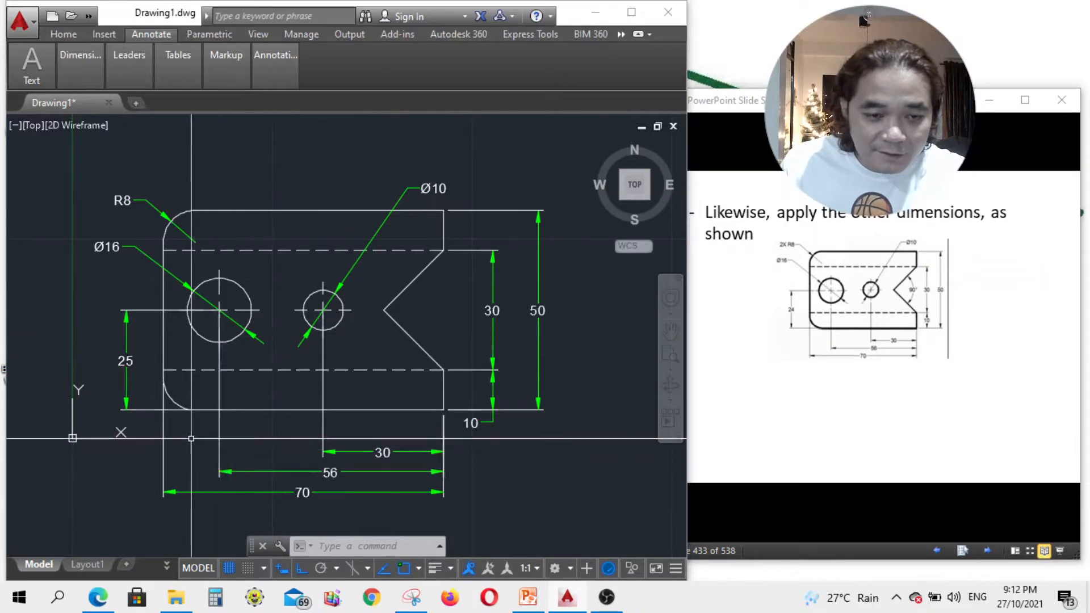
Modify the Mechanical dimension style so its extension lines use the color Cyan, and apply the change to the drawing.
mouse_move(77, 69)
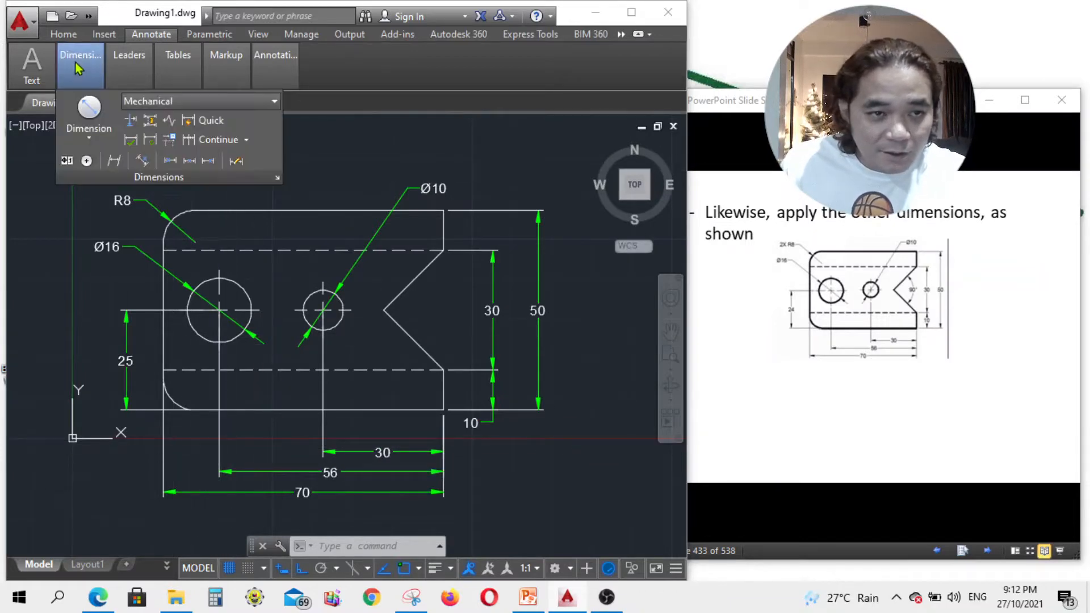
click(210, 102)
click(224, 275)
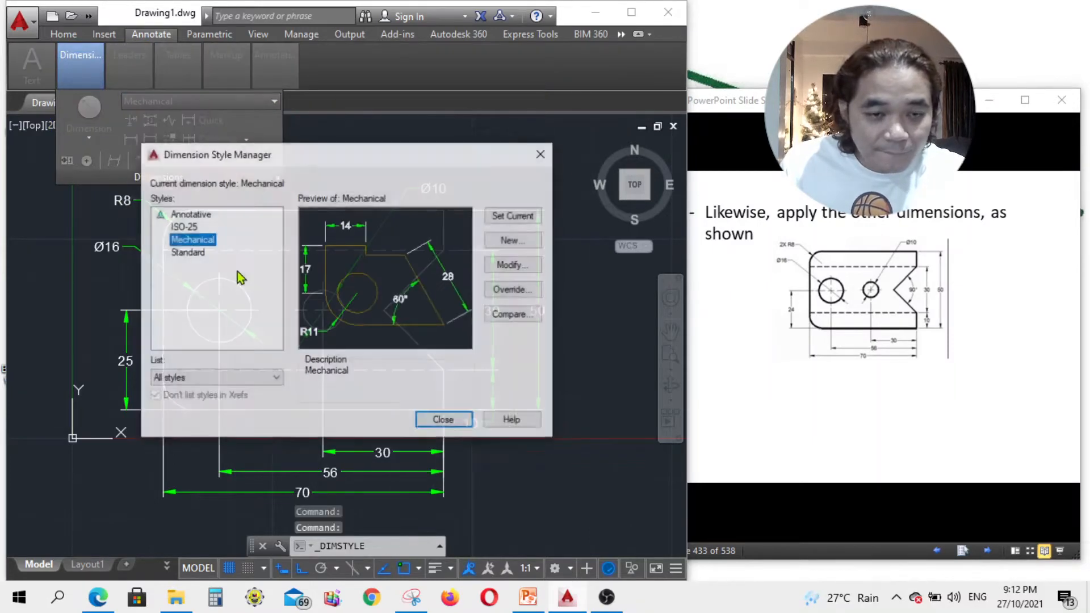
click(514, 267)
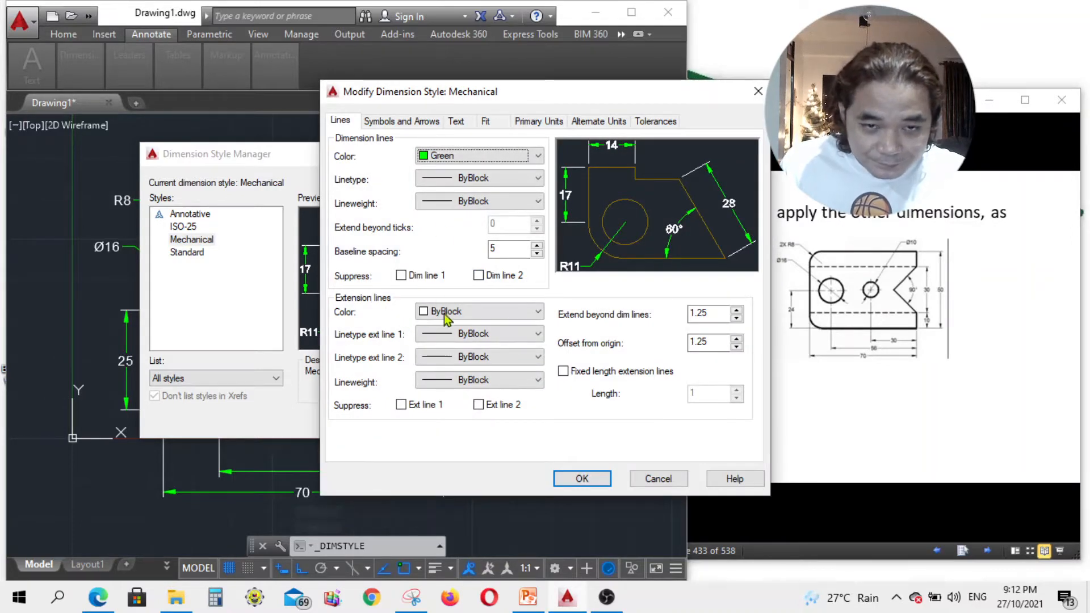
click(489, 312)
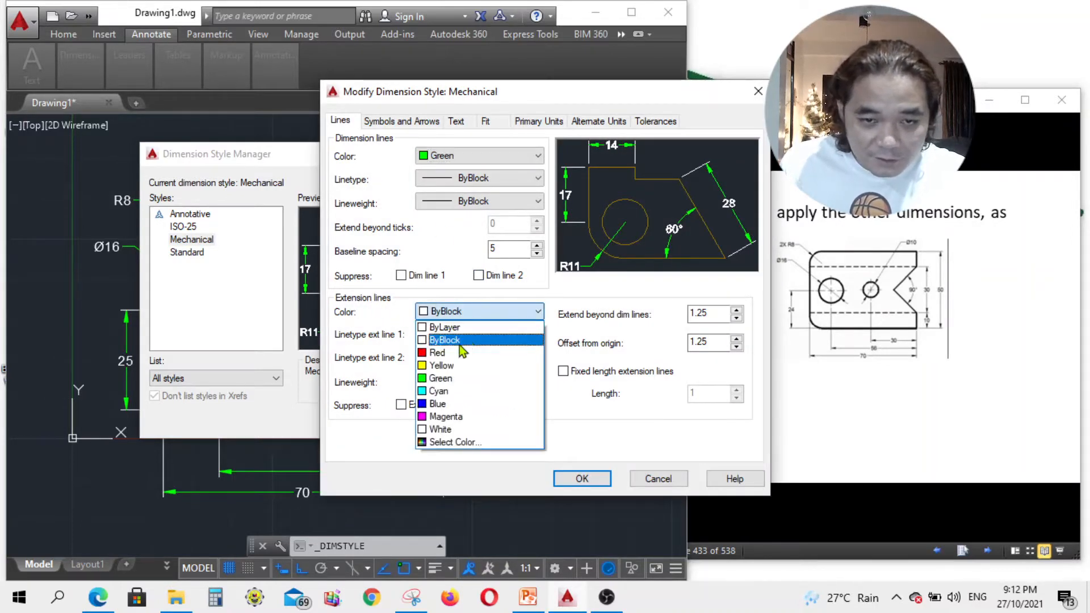
click(445, 405)
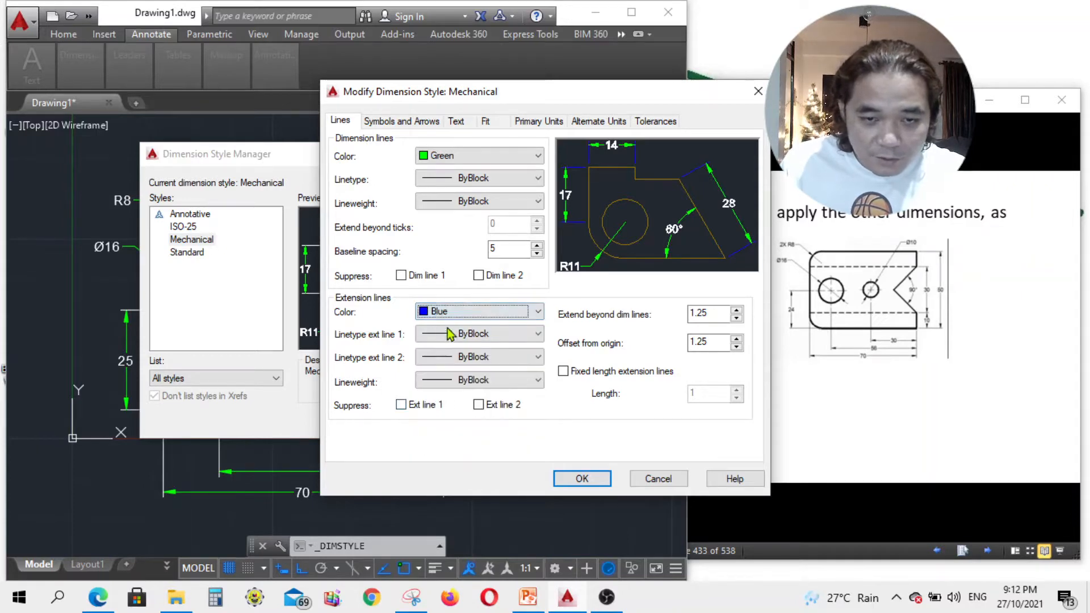
click(460, 314)
click(438, 393)
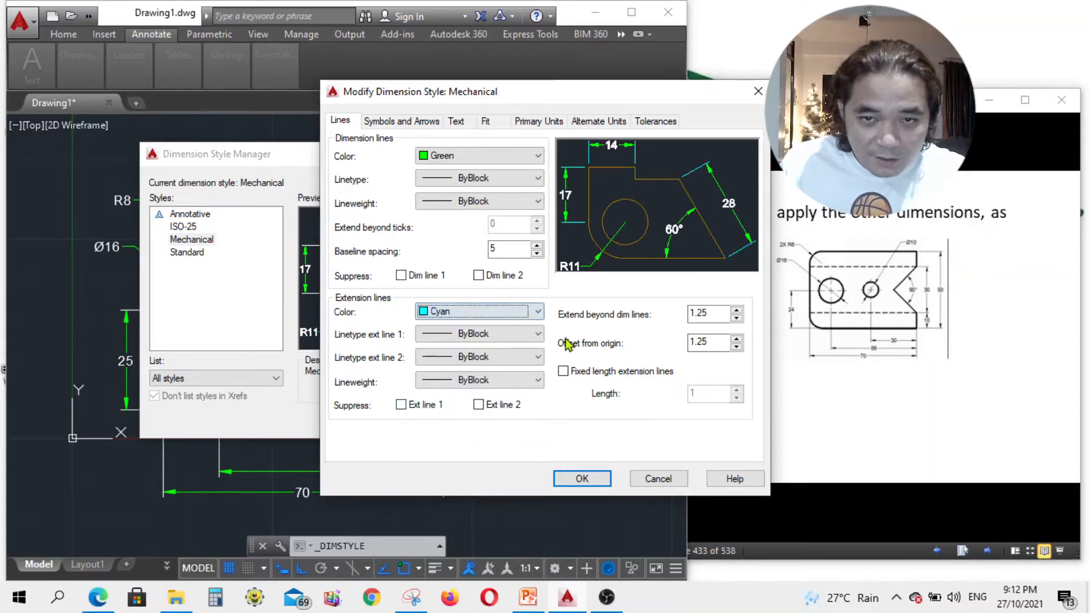
click(582, 479)
click(444, 420)
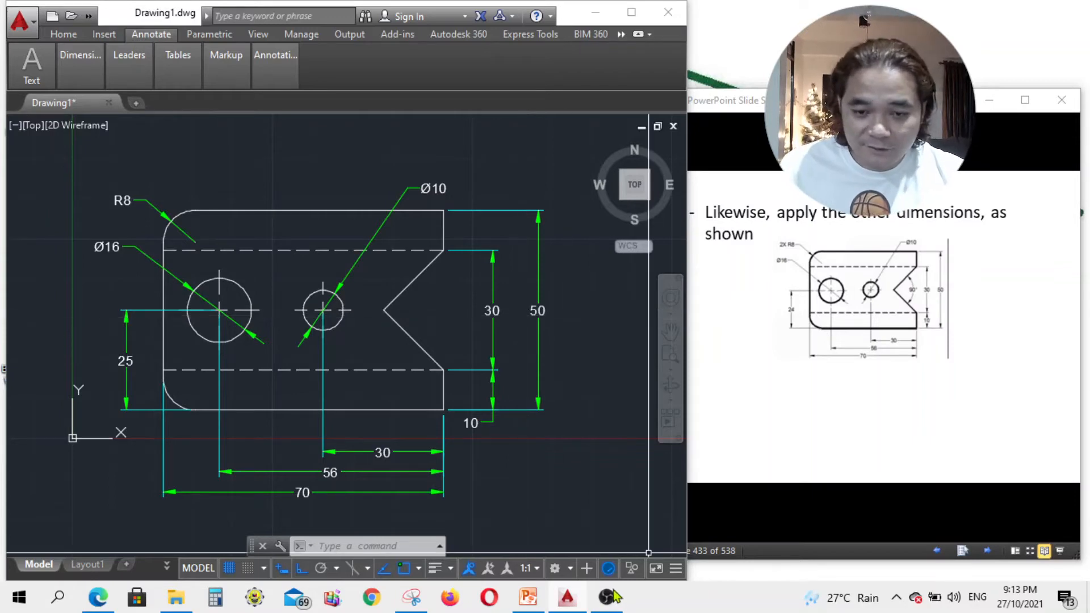
click(606, 605)
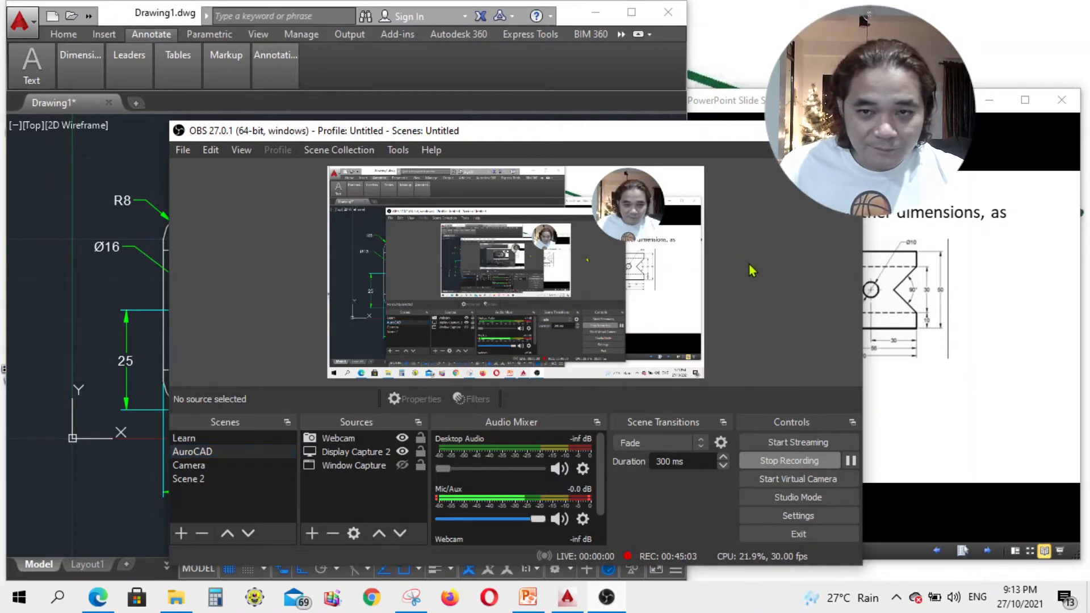
click(766, 134)
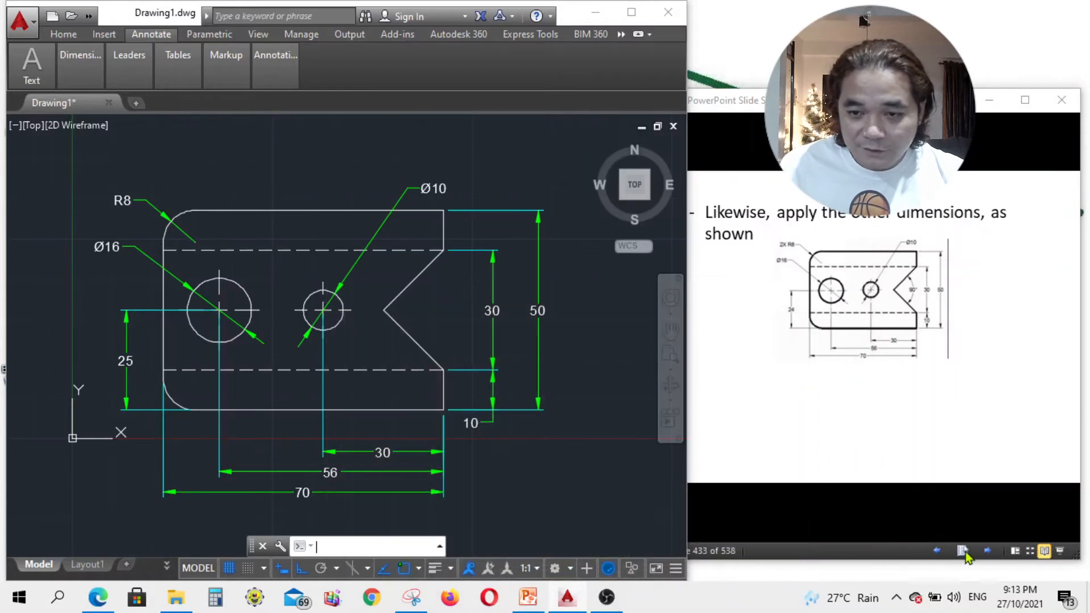
Switch to the PowerPoint slide show and advance to the Adding Leaders slide.
click(874, 505)
click(989, 559)
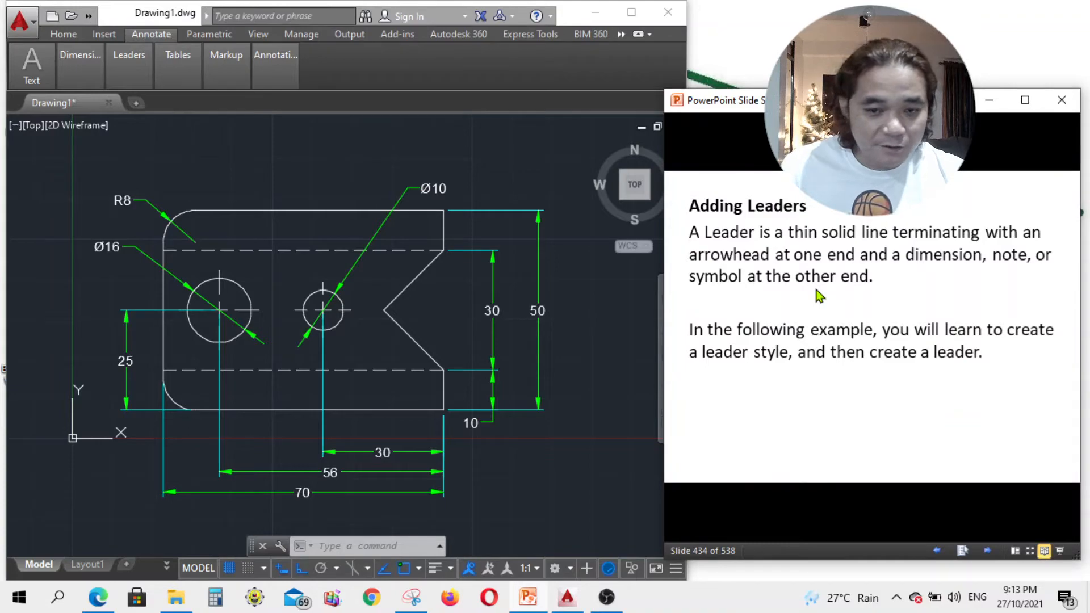
mouse_move(607, 608)
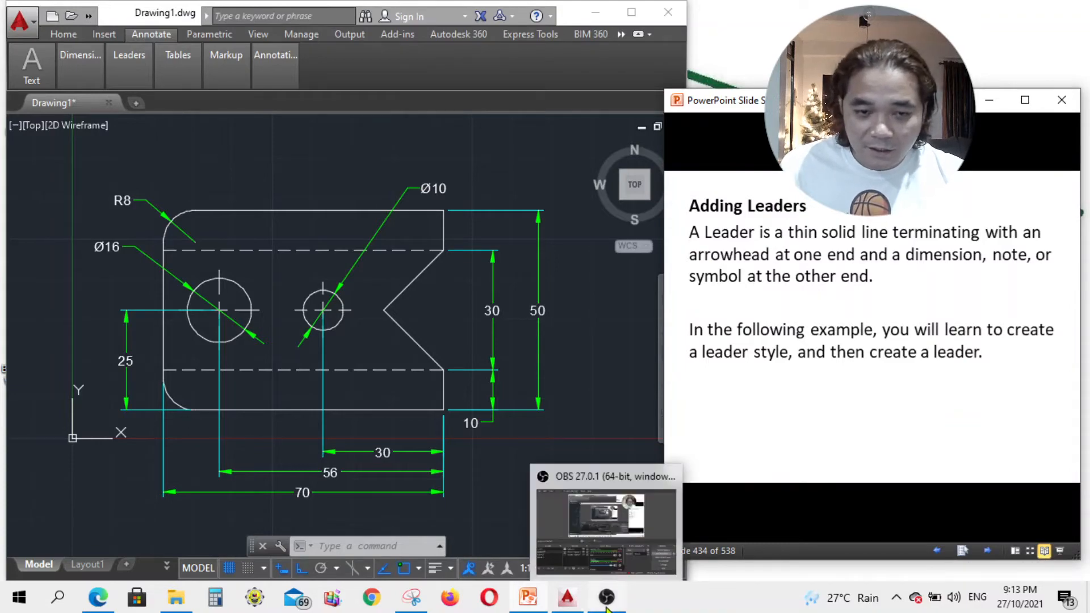
click(562, 534)
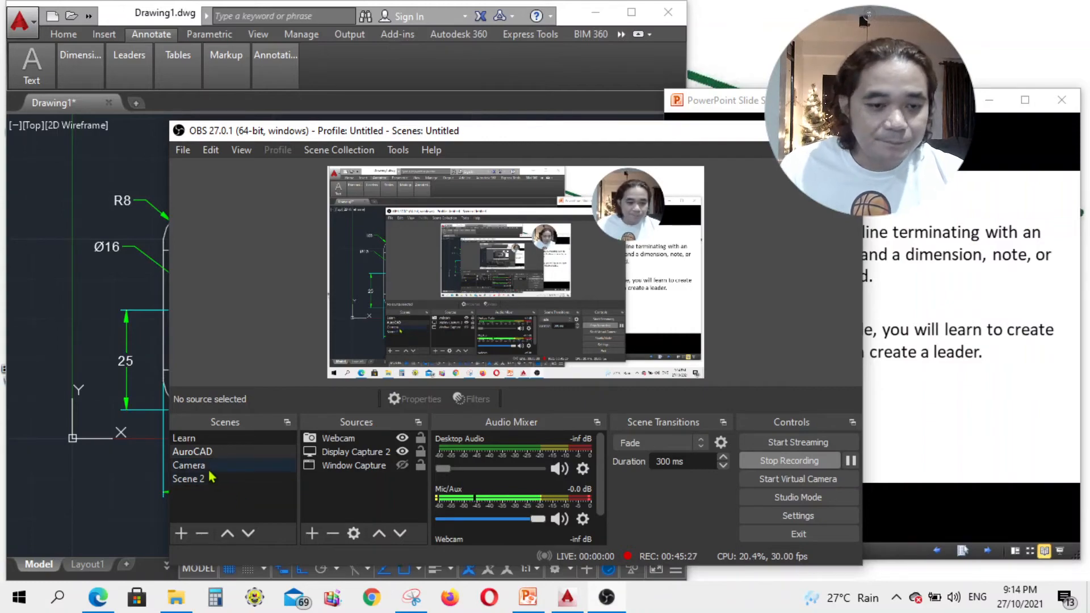
click(227, 481)
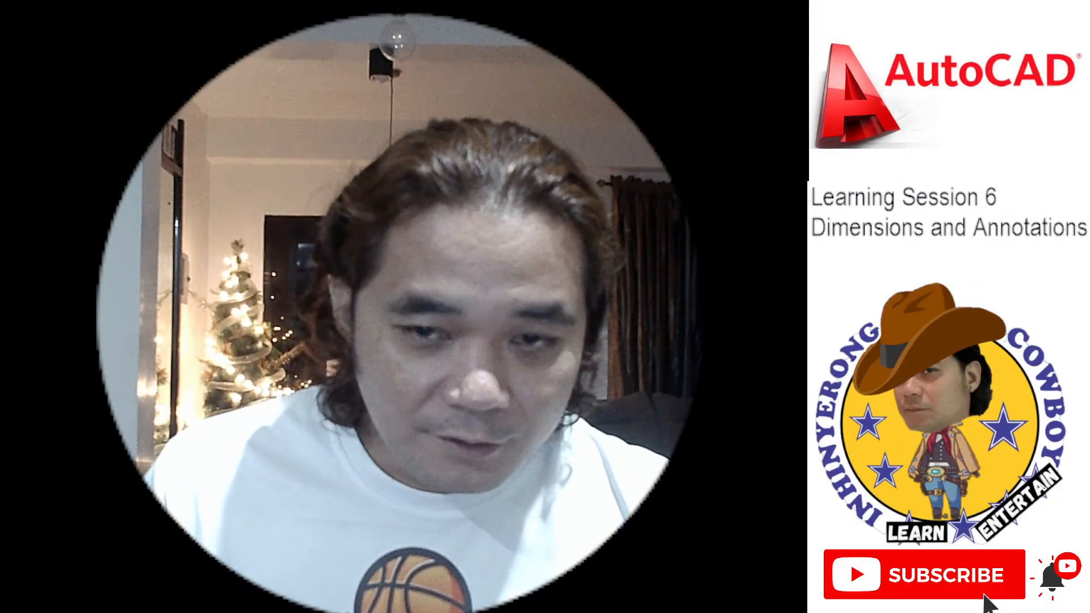